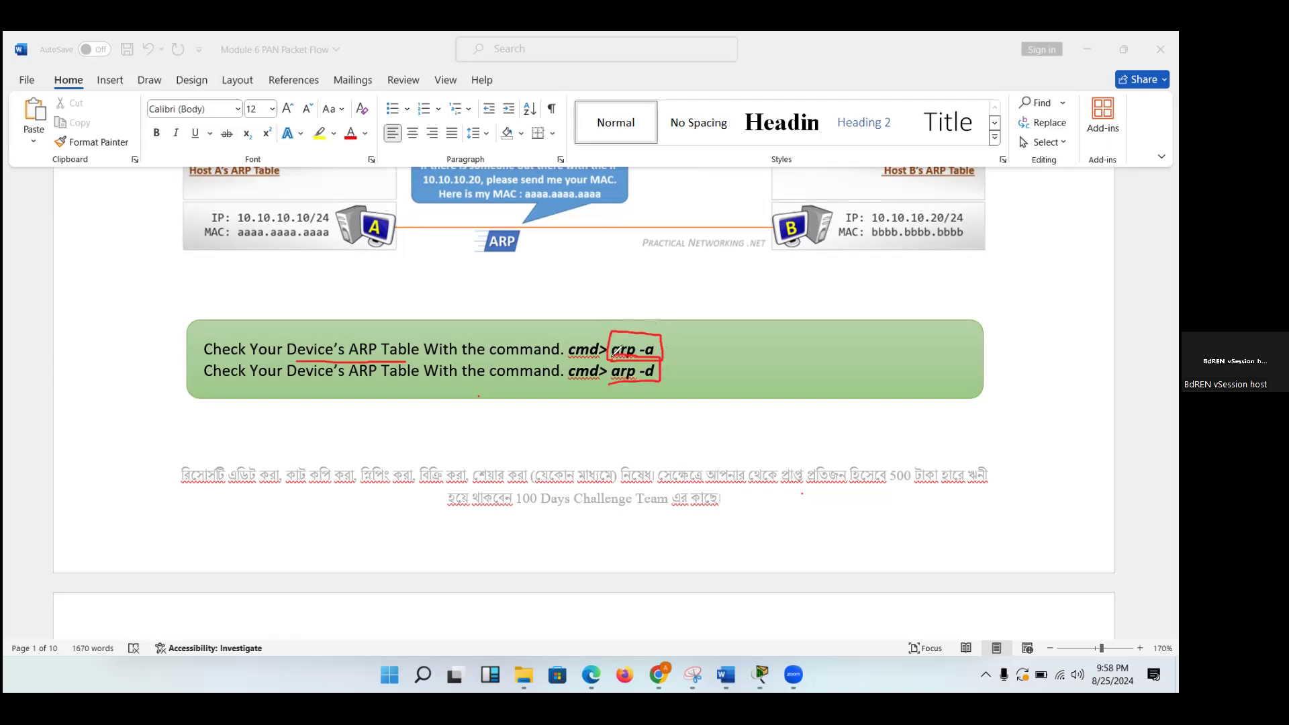
Switch from the Word document to the network topology in Cisco Packet Tracer and erase the red annotation marks.
{"action": "mouse_move", "coordinate": [163, 325]}
{"action": "left_mouse_down"}
{"action": "mouse_move", "coordinate": [176, 351]}
{"action": "mouse_move", "coordinate": [201, 315]}
{"action": "left_mouse_up"}
{"action": "mouse_move", "coordinate": [760, 674]}
{"action": "left_click", "coordinate": [779, 623]}
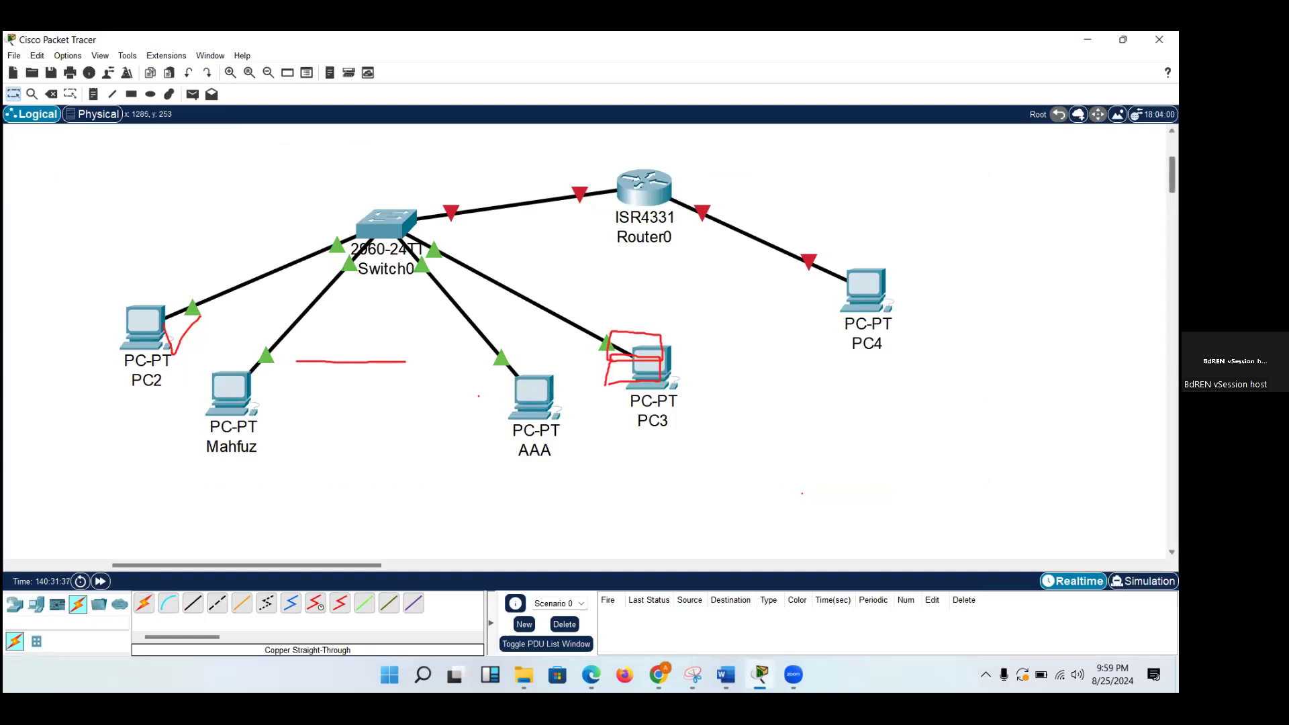
{"action": "scroll", "coordinate": [587, 342], "scroll_direction": "up", "scroll_amount": 5}
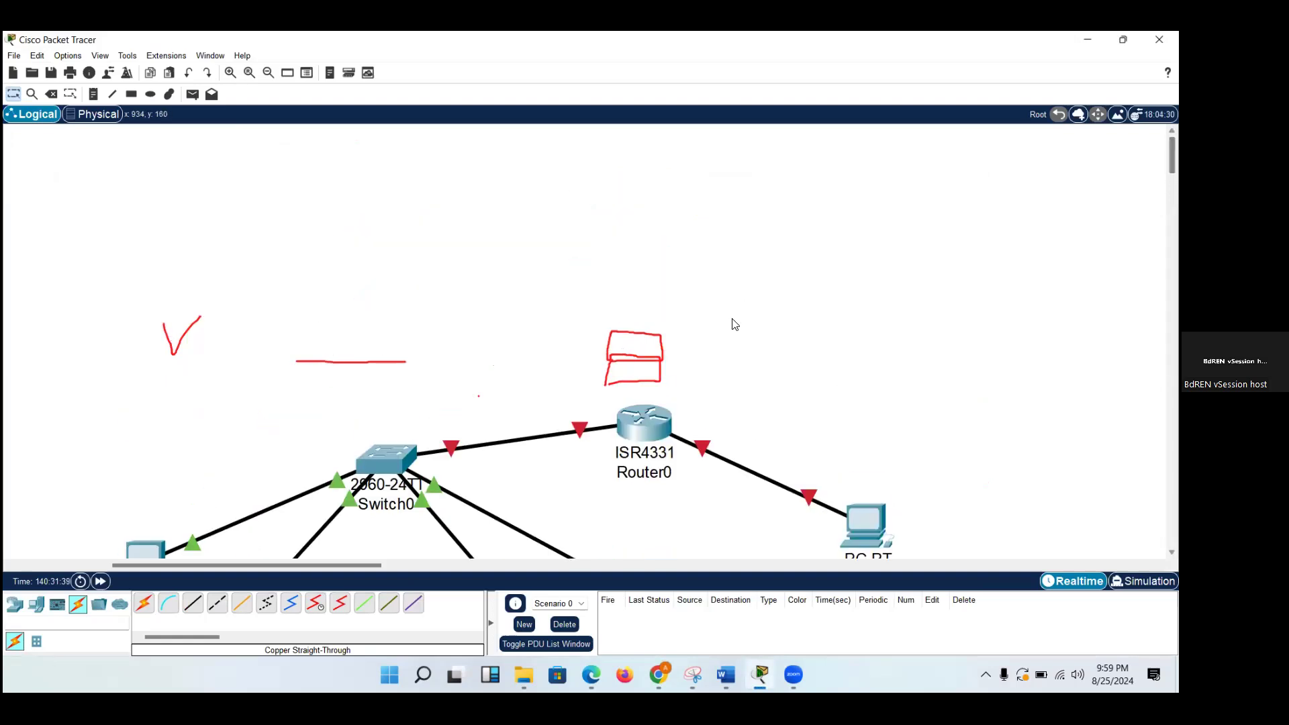
{"action": "mouse_move", "coordinate": [165, 360]}
{"action": "left_mouse_down"}
{"action": "mouse_move", "coordinate": [539, 359]}
{"action": "mouse_move", "coordinate": [626, 392]}
{"action": "left_mouse_up"}
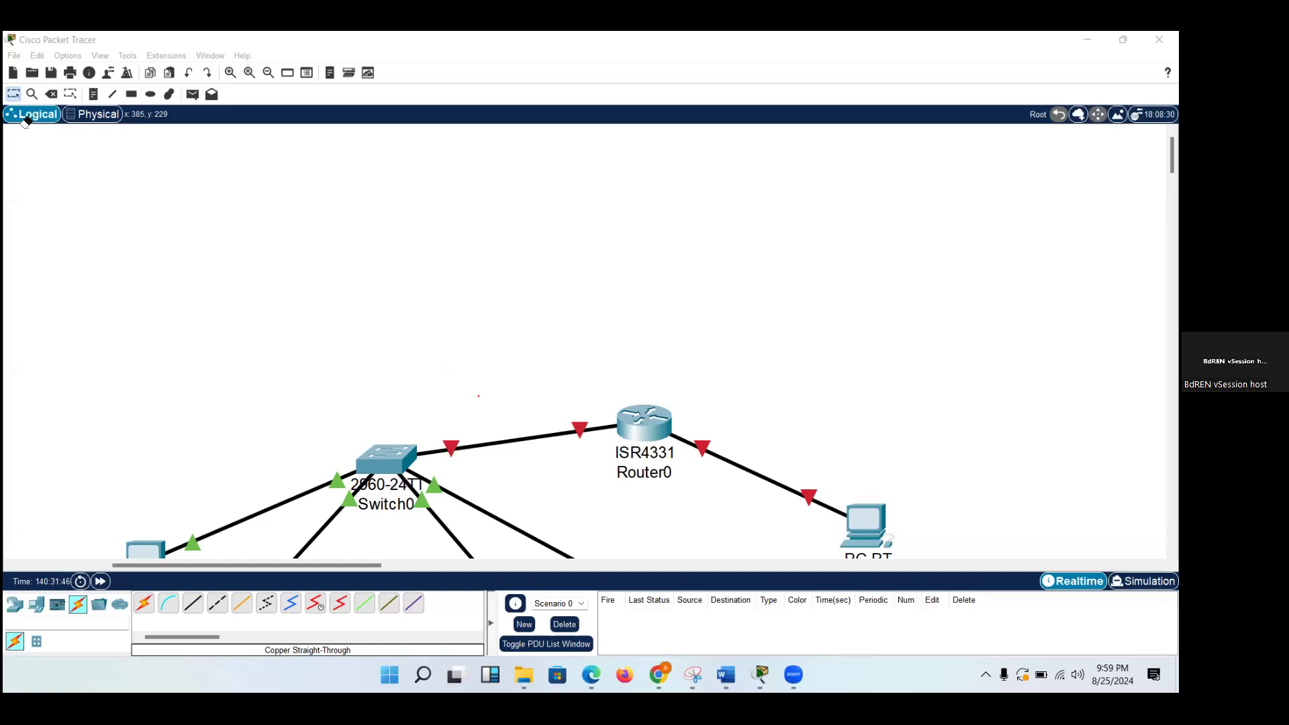
Add two PC end devices to the empty area above the switch and the router.
{"action": "left_click", "coordinate": [15, 96]}
{"action": "left_click", "coordinate": [43, 604]}
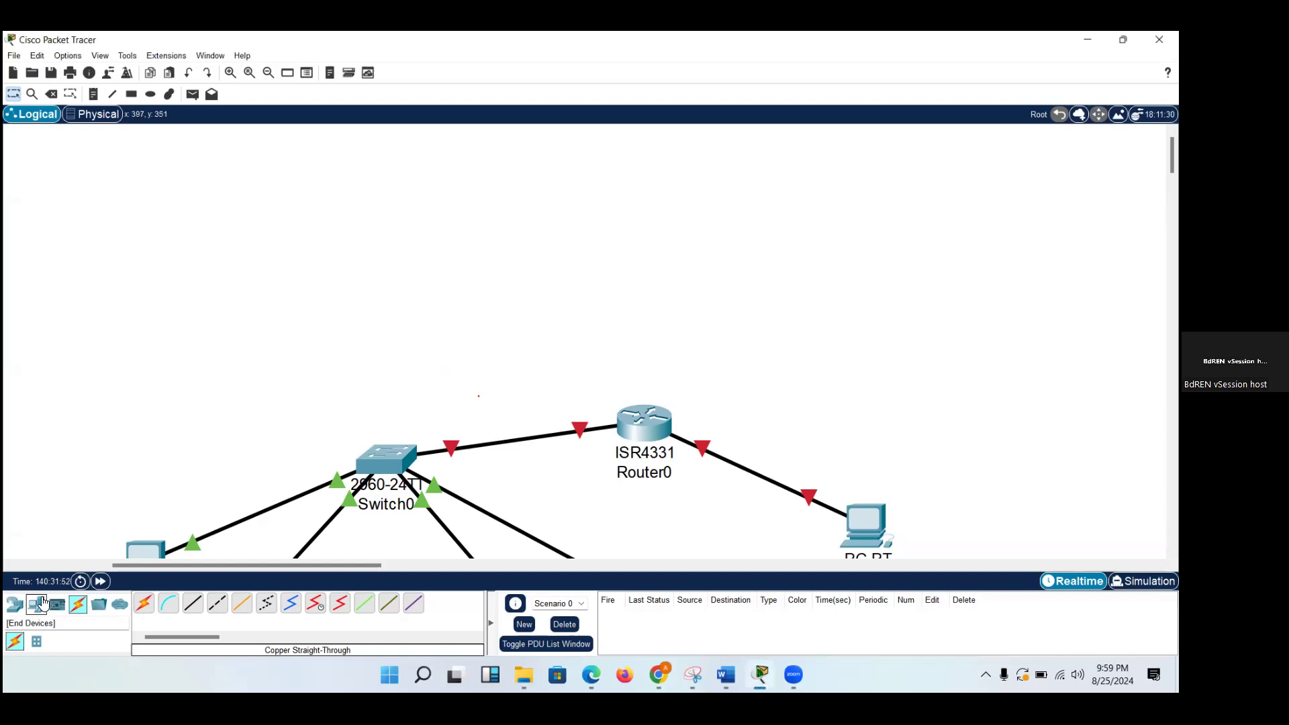
{"action": "left_click", "coordinate": [144, 603]}
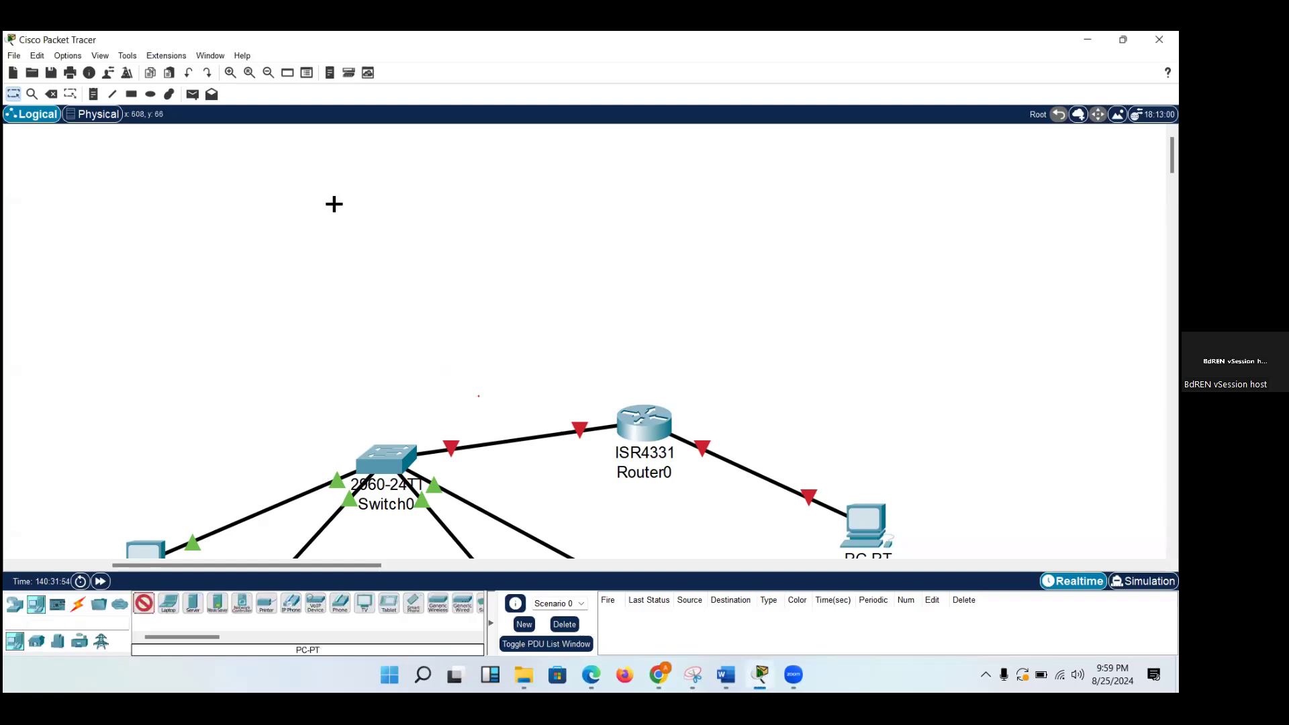
{"action": "left_click", "coordinate": [334, 204]}
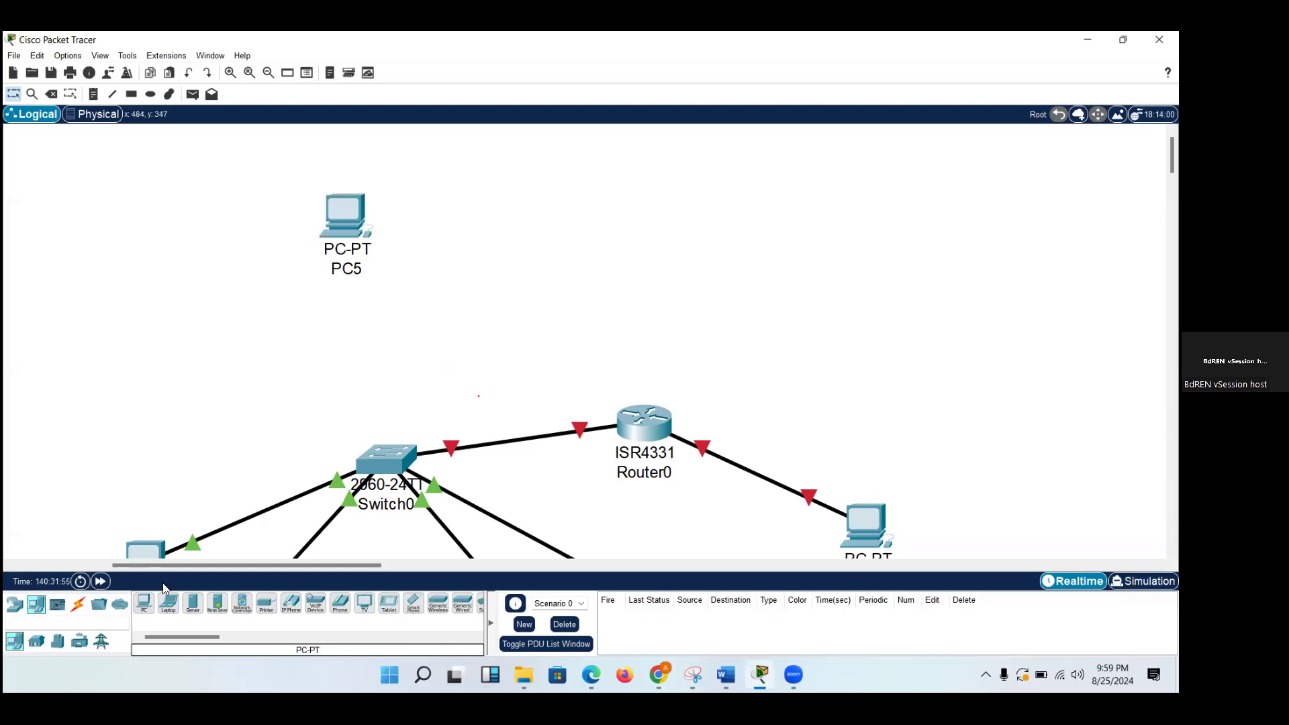
{"action": "left_click", "coordinate": [142, 607]}
{"action": "left_click", "coordinate": [816, 216]}
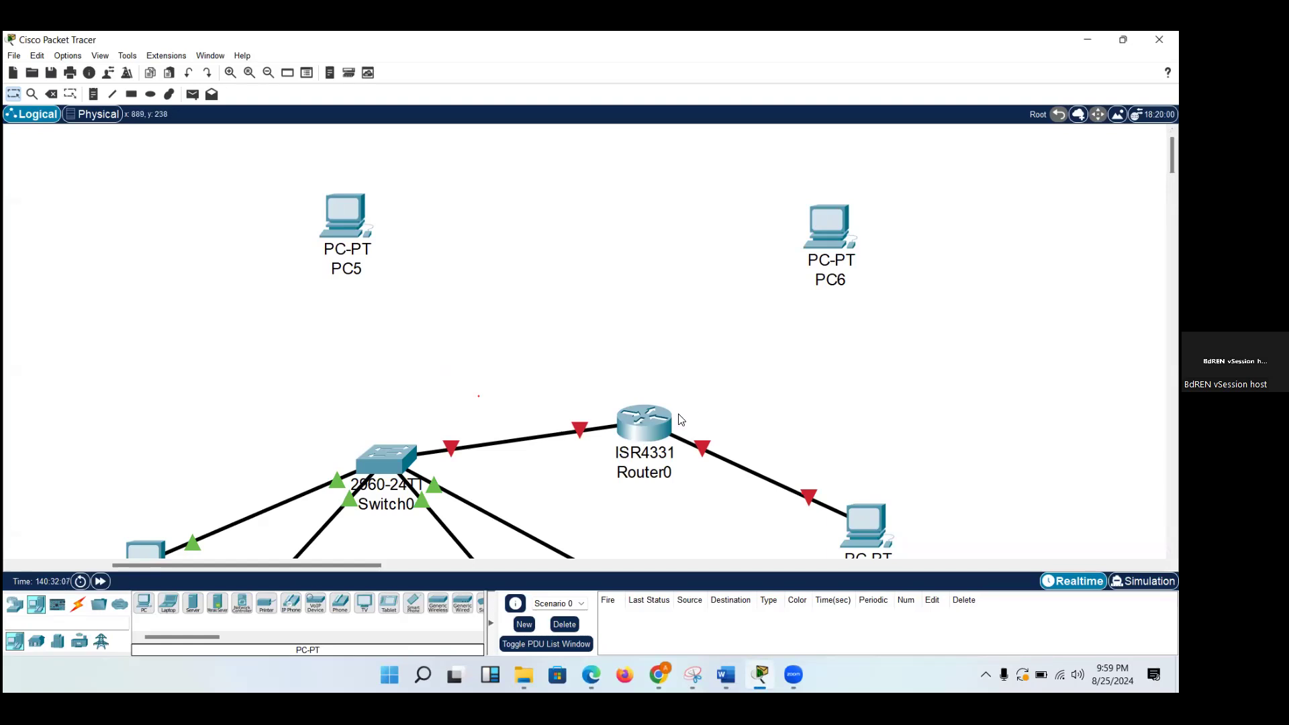
Move the two duplicate PCs labelled (1) from the far side of the workspace to empty space below the switch's PCs.
{"action": "scroll", "coordinate": [680, 420], "scroll_direction": "down", "scroll_amount": 6}
{"action": "scroll", "coordinate": [680, 419], "scroll_direction": "up", "scroll_amount": 3}
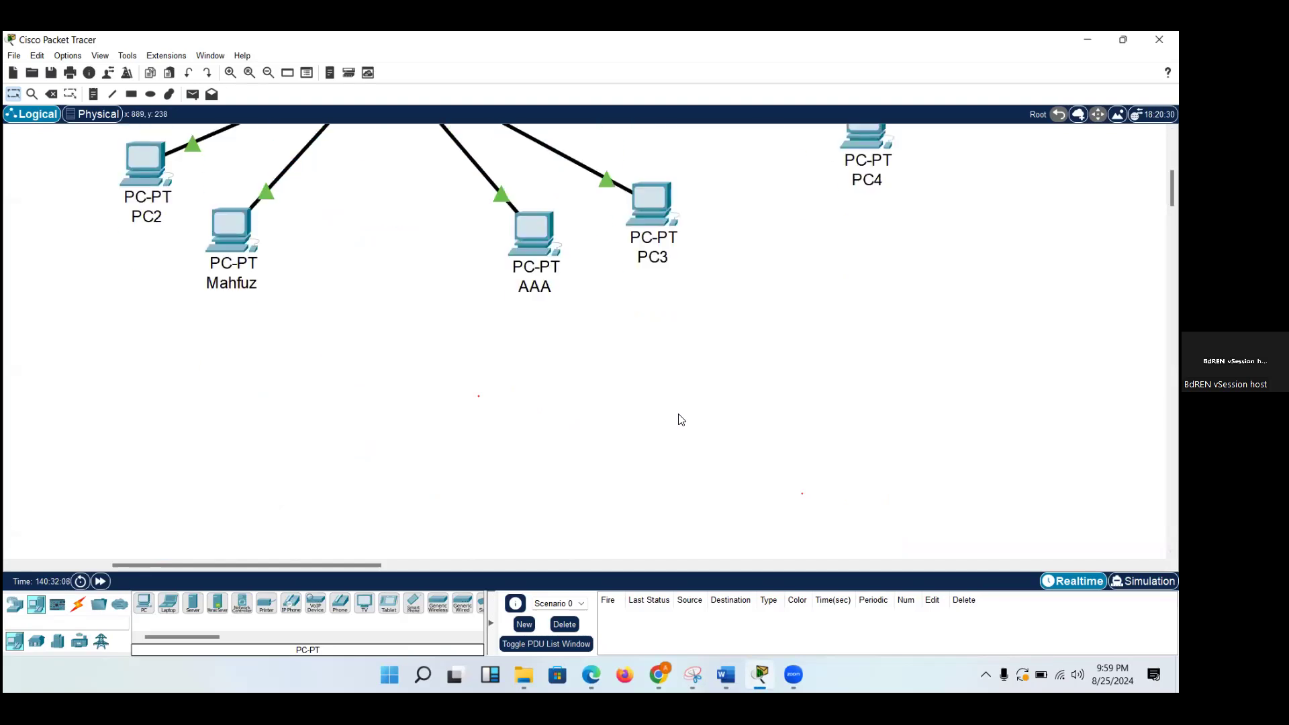
{"action": "scroll", "coordinate": [680, 420], "scroll_direction": "down", "scroll_amount": 3}
{"action": "scroll", "coordinate": [680, 419], "scroll_direction": "up", "scroll_amount": 3}
{"action": "scroll", "coordinate": [680, 419], "scroll_direction": "down", "scroll_amount": 3}
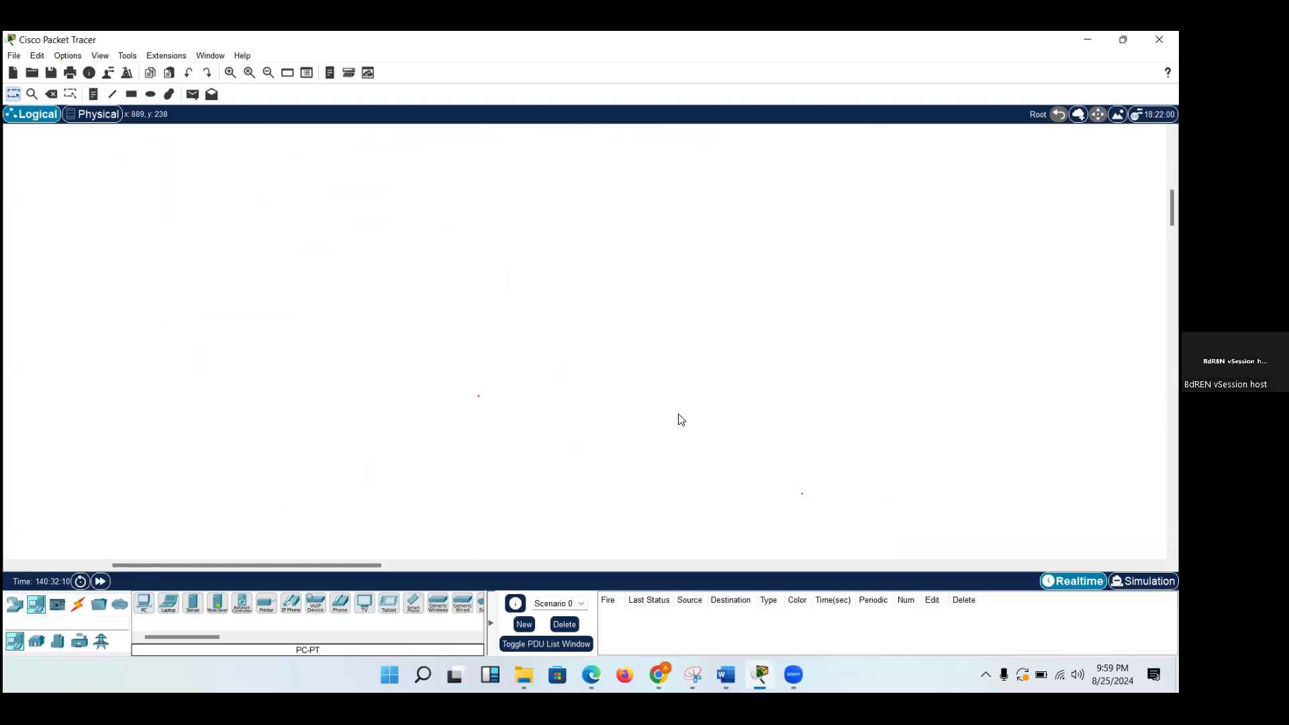
{"action": "scroll", "coordinate": [680, 420], "scroll_direction": "up", "scroll_amount": 2}
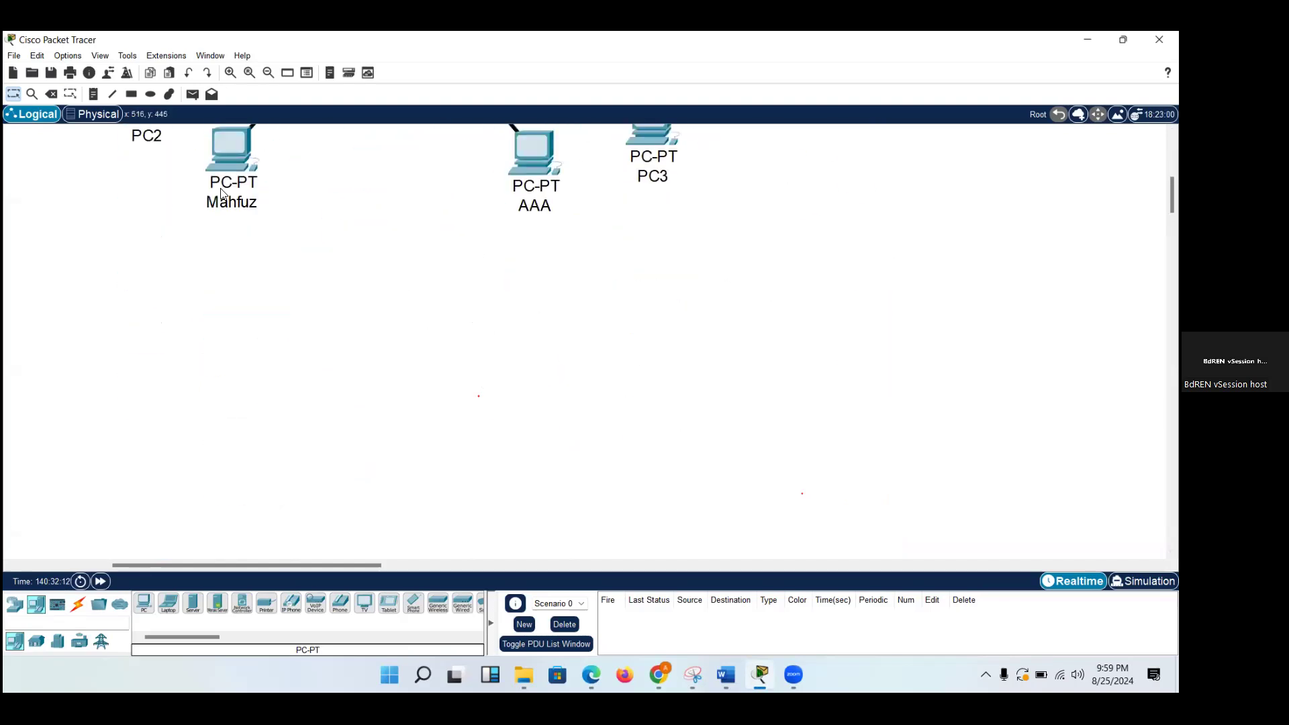
{"action": "left_click_drag", "start_coordinate": [230, 180], "coordinate": [272, 409]}
{"action": "scroll", "coordinate": [549, 380], "scroll_direction": "down", "scroll_amount": 2}
{"action": "scroll", "coordinate": [549, 379], "scroll_direction": "down", "scroll_amount": 10}
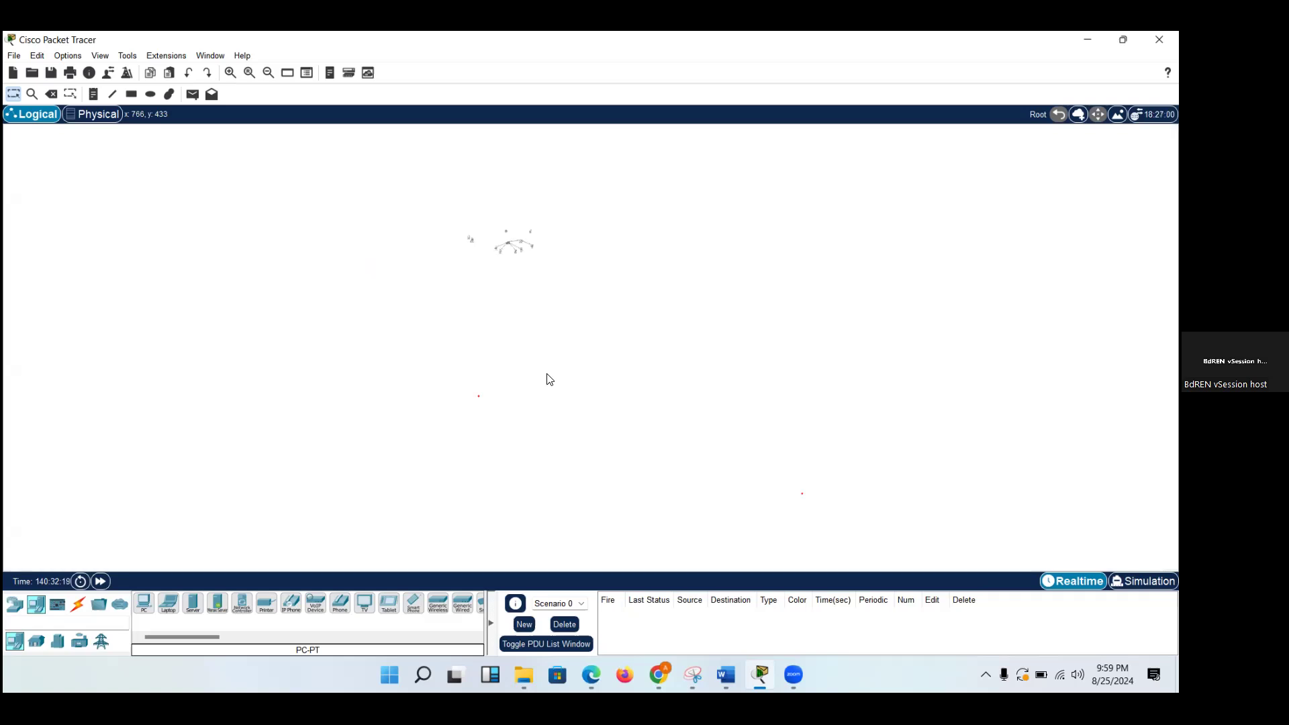
{"action": "scroll", "coordinate": [549, 380], "scroll_direction": "up", "scroll_amount": 10}
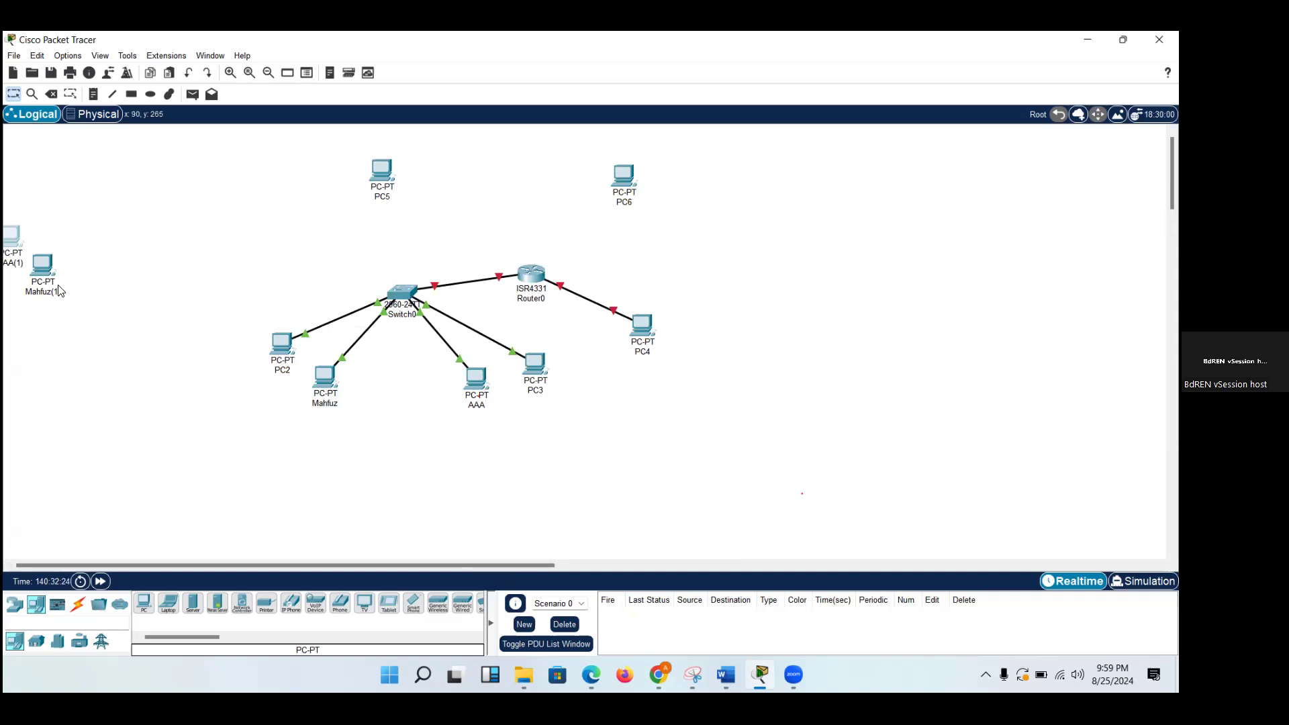
{"action": "left_click_drag", "start_coordinate": [55, 286], "coordinate": [351, 567]}
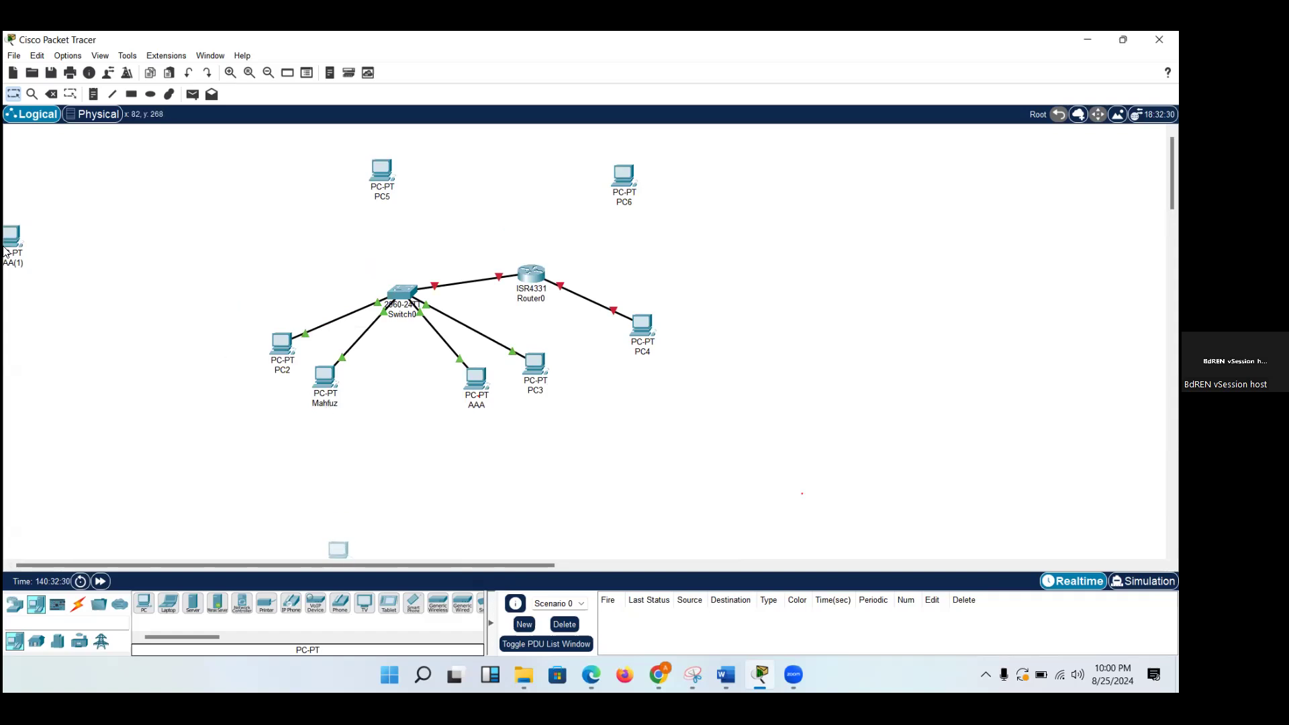
{"action": "left_click_drag", "start_coordinate": [5, 248], "coordinate": [449, 531]}
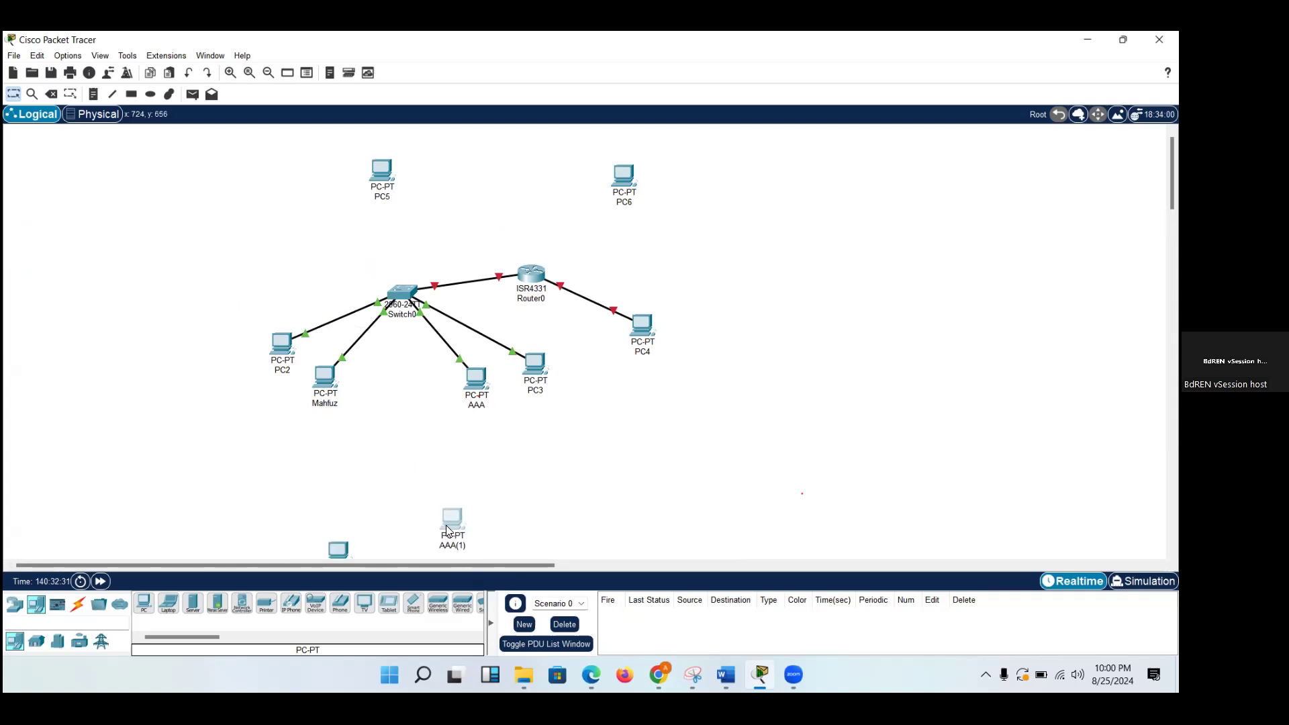
{"action": "scroll", "coordinate": [450, 531], "scroll_direction": "down", "scroll_amount": 3}
{"action": "left_click_drag", "start_coordinate": [448, 351], "coordinate": [513, 384]}
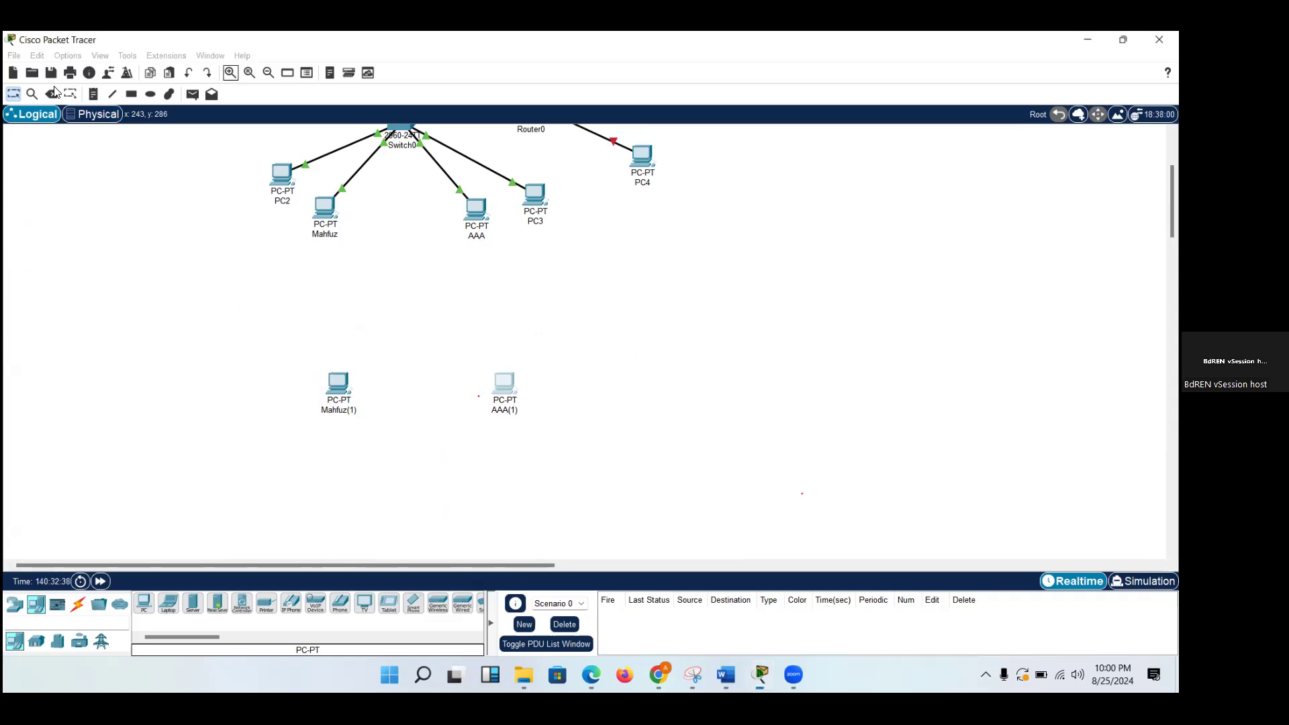
Move the AAA(1) PC slightly closer to the other duplicate PC.
{"action": "left_click", "coordinate": [230, 73]}
{"action": "scroll", "coordinate": [539, 236], "scroll_direction": "down", "scroll_amount": 5}
{"action": "scroll", "coordinate": [539, 236], "scroll_direction": "right", "scroll_amount": 6}
{"action": "scroll", "coordinate": [539, 236], "scroll_direction": "down", "scroll_amount": 2}
{"action": "scroll", "coordinate": [539, 236], "scroll_direction": "down", "scroll_amount": 1}
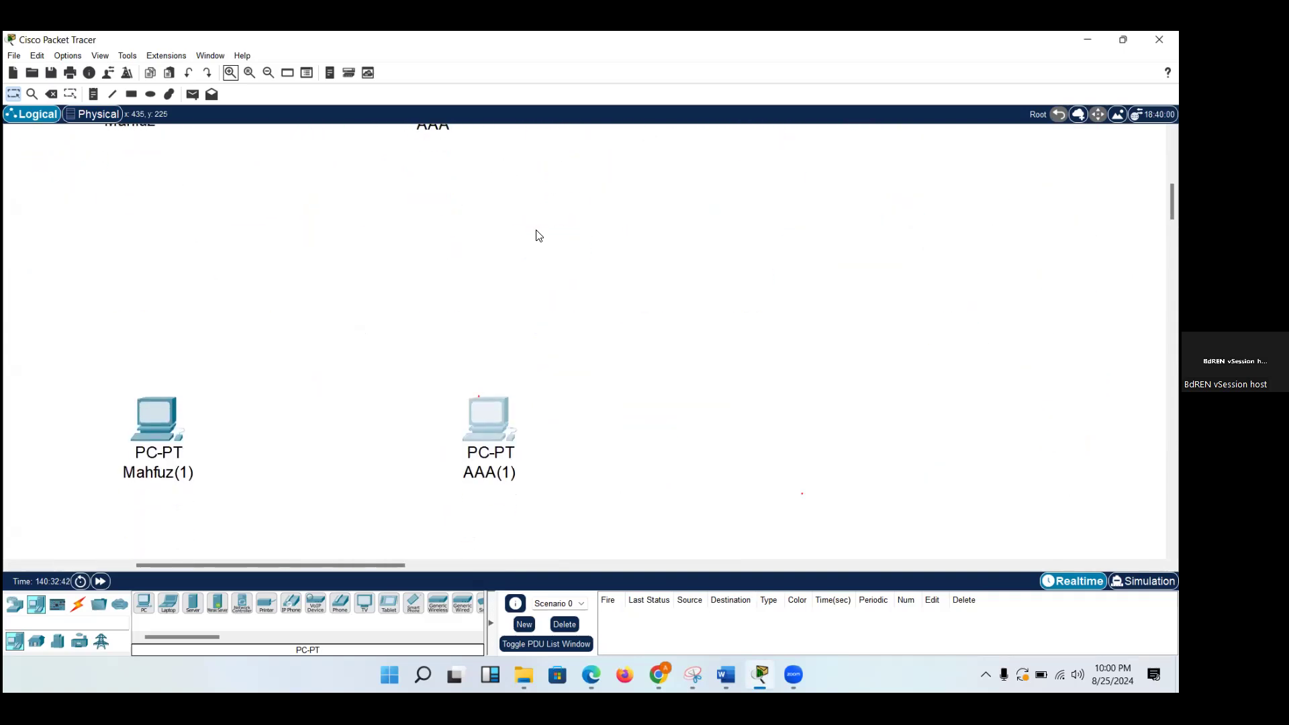
{"action": "scroll", "coordinate": [539, 236], "scroll_direction": "left", "scroll_amount": 4}
{"action": "scroll", "coordinate": [539, 236], "scroll_direction": "down", "scroll_amount": 3}
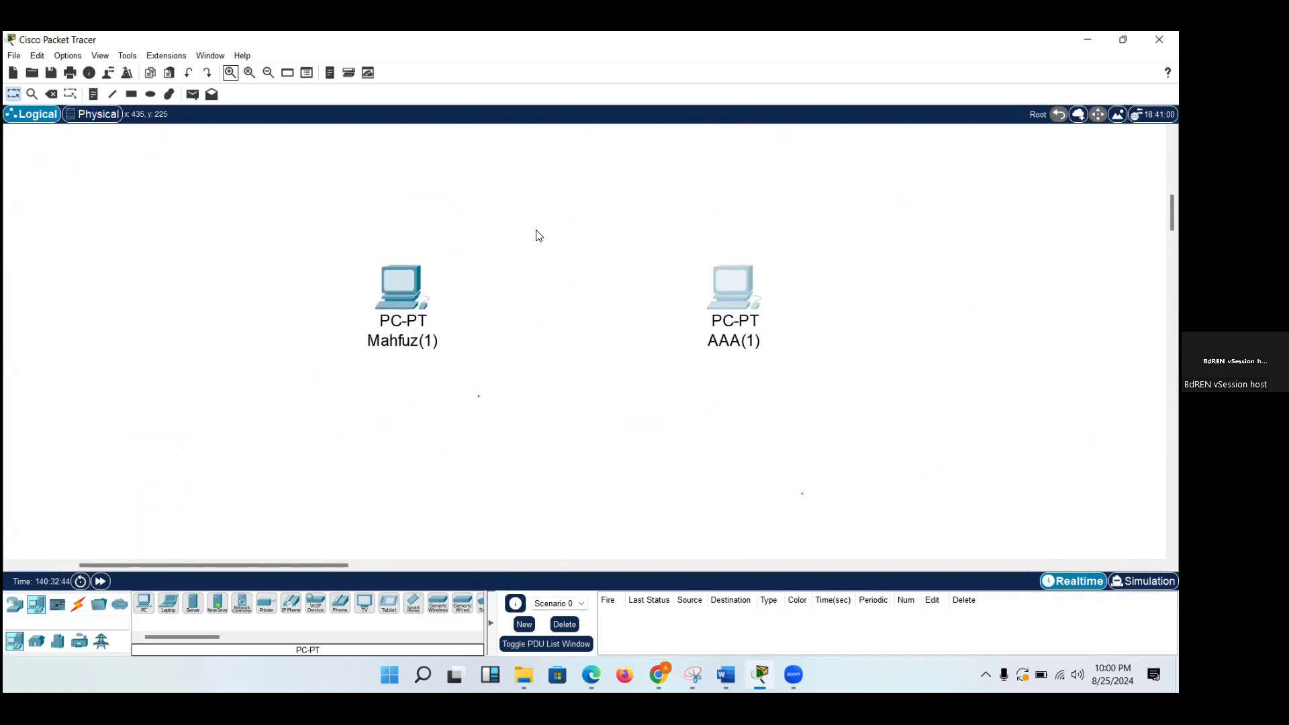
{"action": "left_click", "coordinate": [78, 607]}
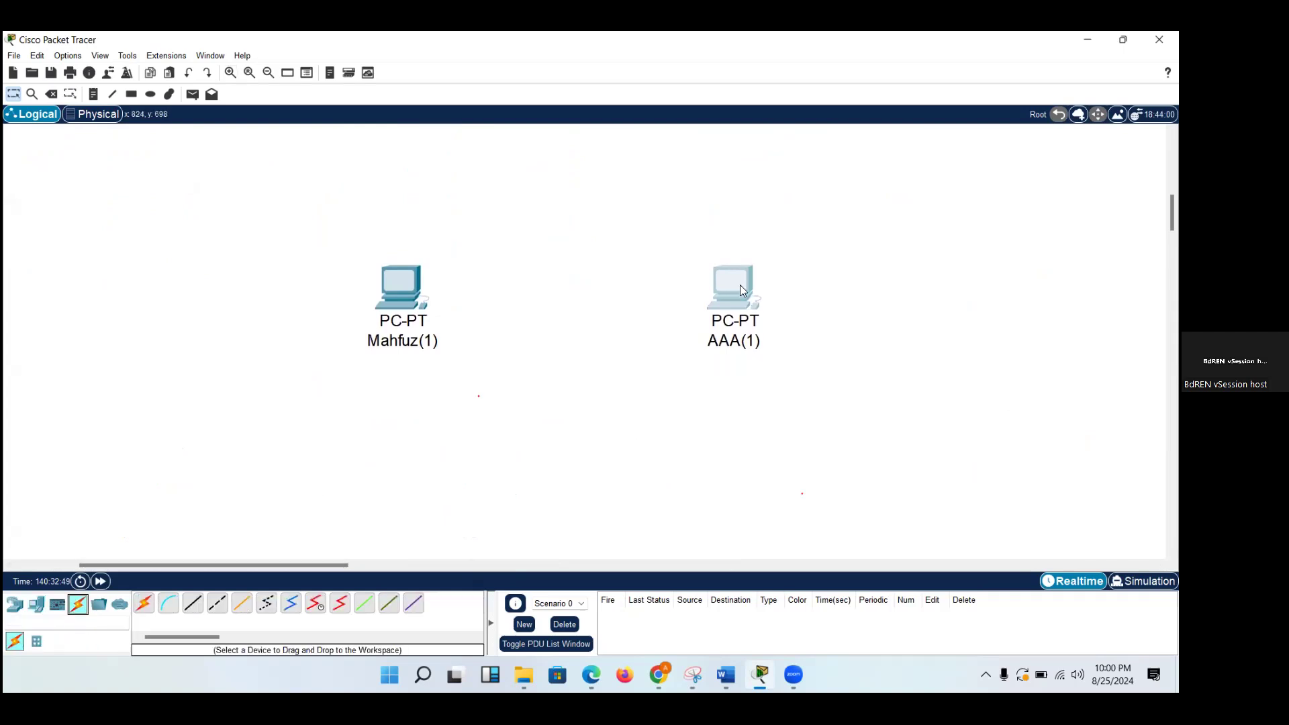
{"action": "mouse_move", "coordinate": [735, 298]}
{"action": "left_mouse_down"}
{"action": "mouse_move", "coordinate": [709, 313]}
{"action": "mouse_move", "coordinate": [710, 302]}
{"action": "left_mouse_up"}
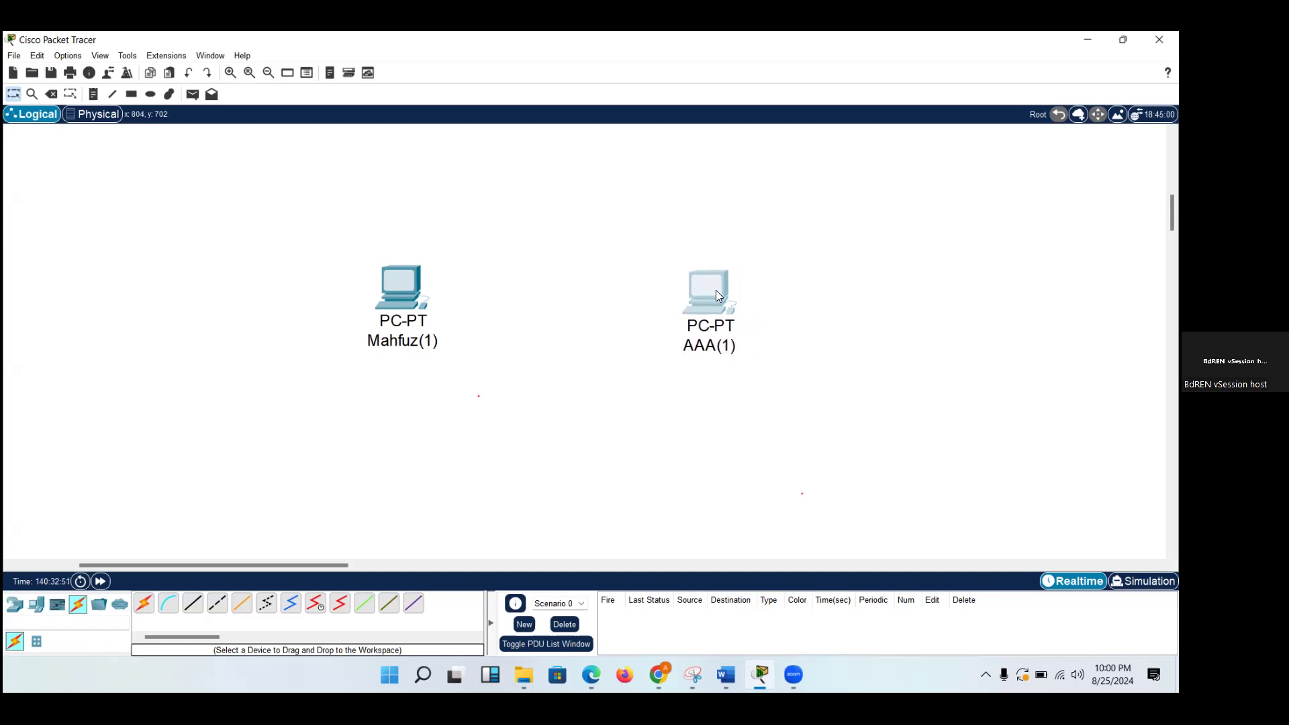
Try to rename the duplicate PC left of AAA(1) by removing the (1) suffix.
{"action": "left_click", "coordinate": [418, 343]}
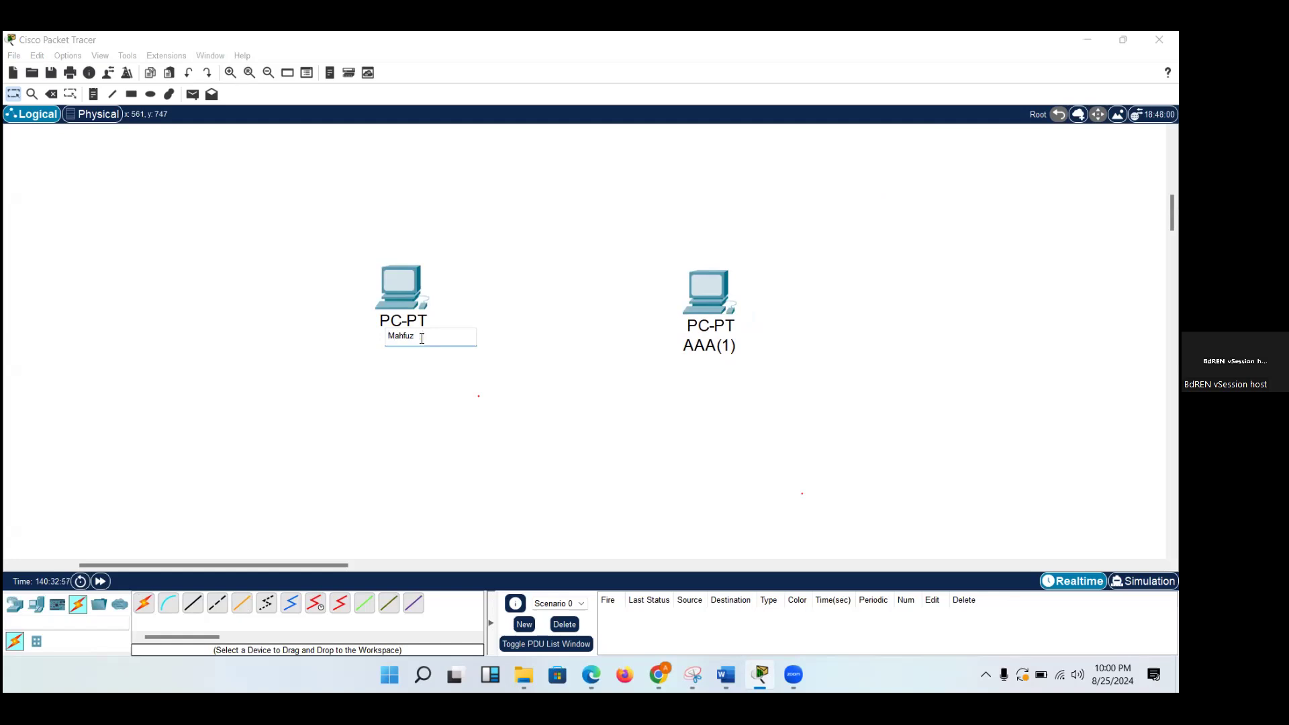
{"action": "left_click", "coordinate": [414, 409]}
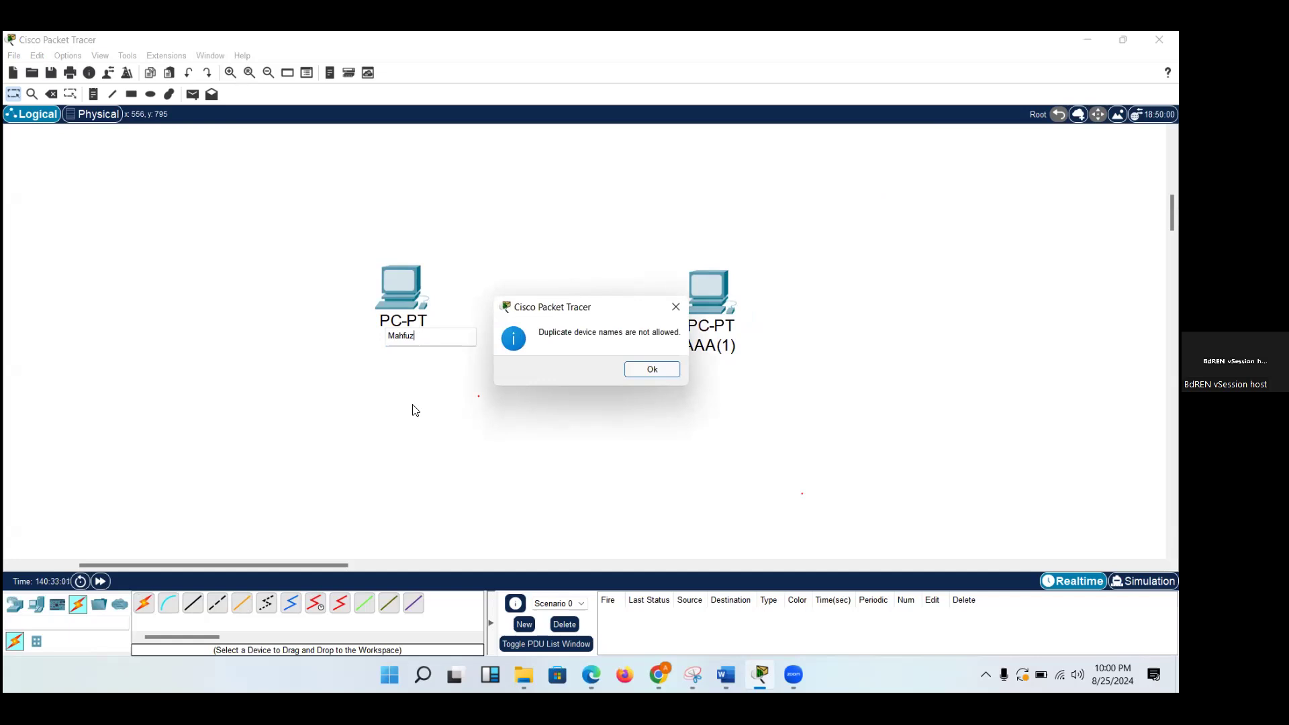
{"action": "key", "text": "Return"}
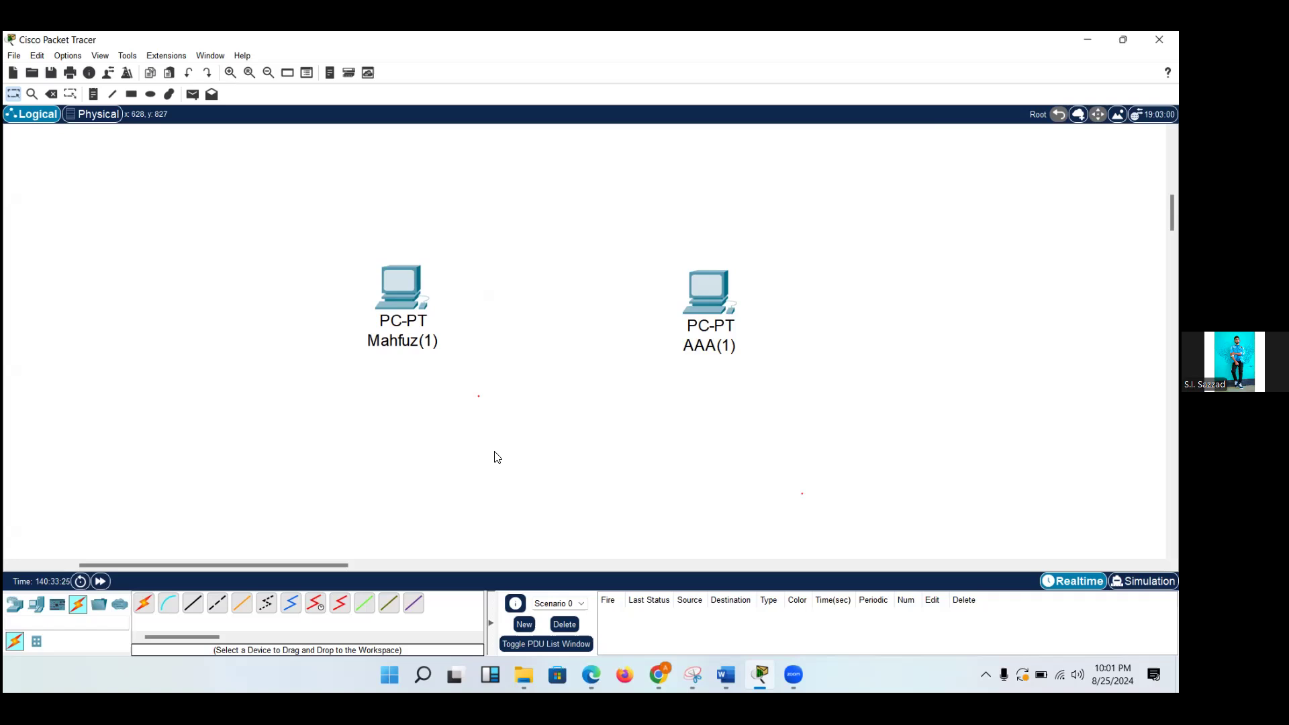
Connect FastEthernet0 of the two duplicate PCs with a Copper Straight-Through cable.
{"action": "left_click", "coordinate": [193, 604]}
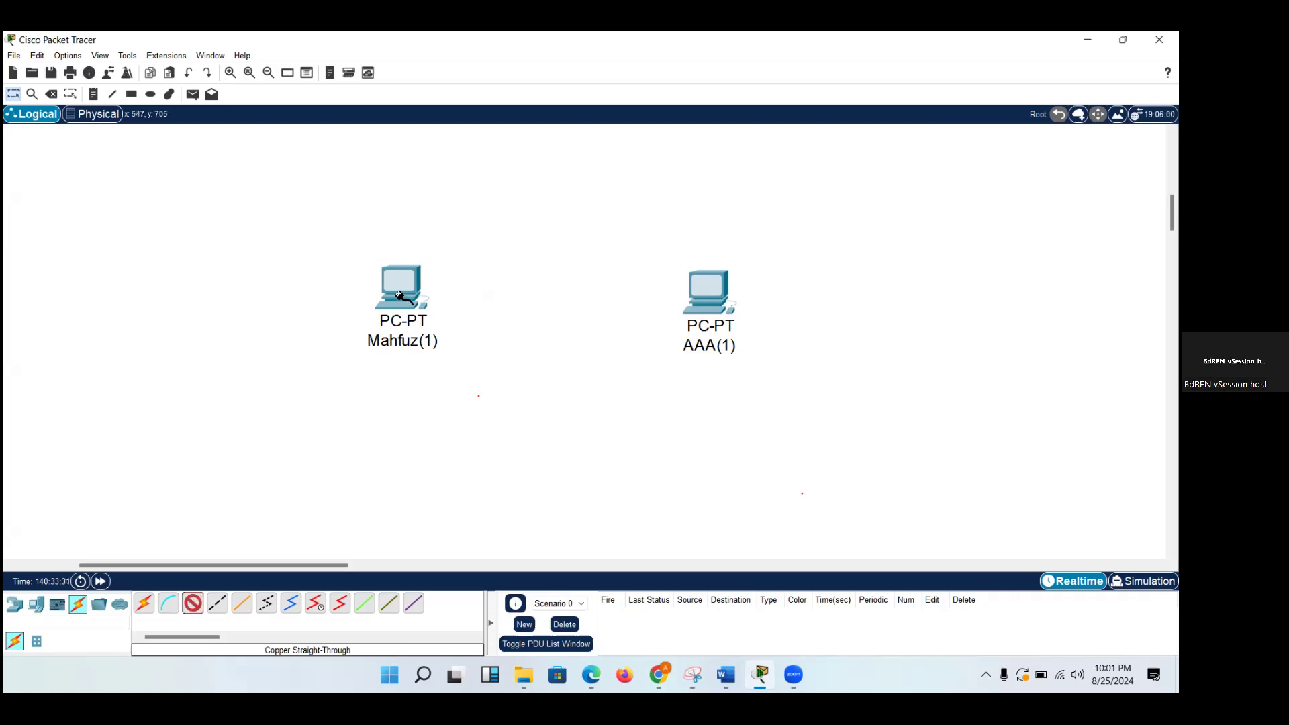
{"action": "left_click", "coordinate": [400, 294]}
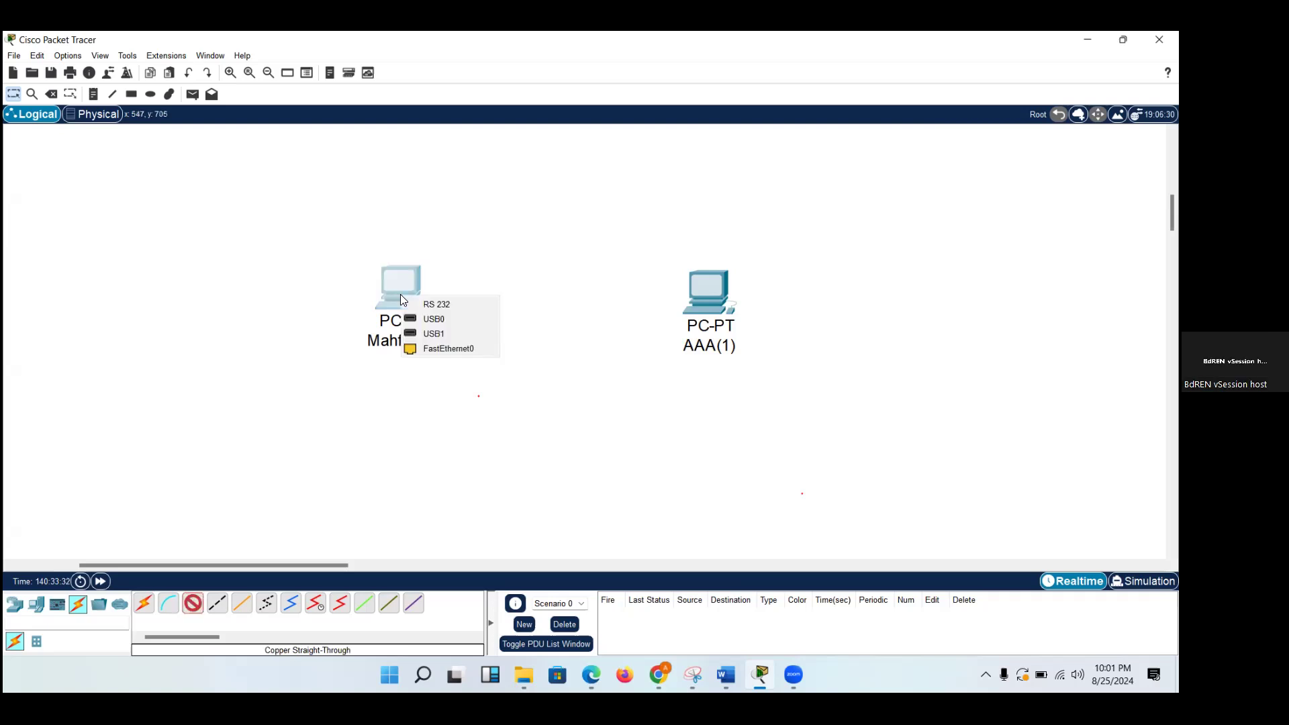
{"action": "left_click", "coordinate": [443, 346]}
{"action": "left_click", "coordinate": [698, 282]}
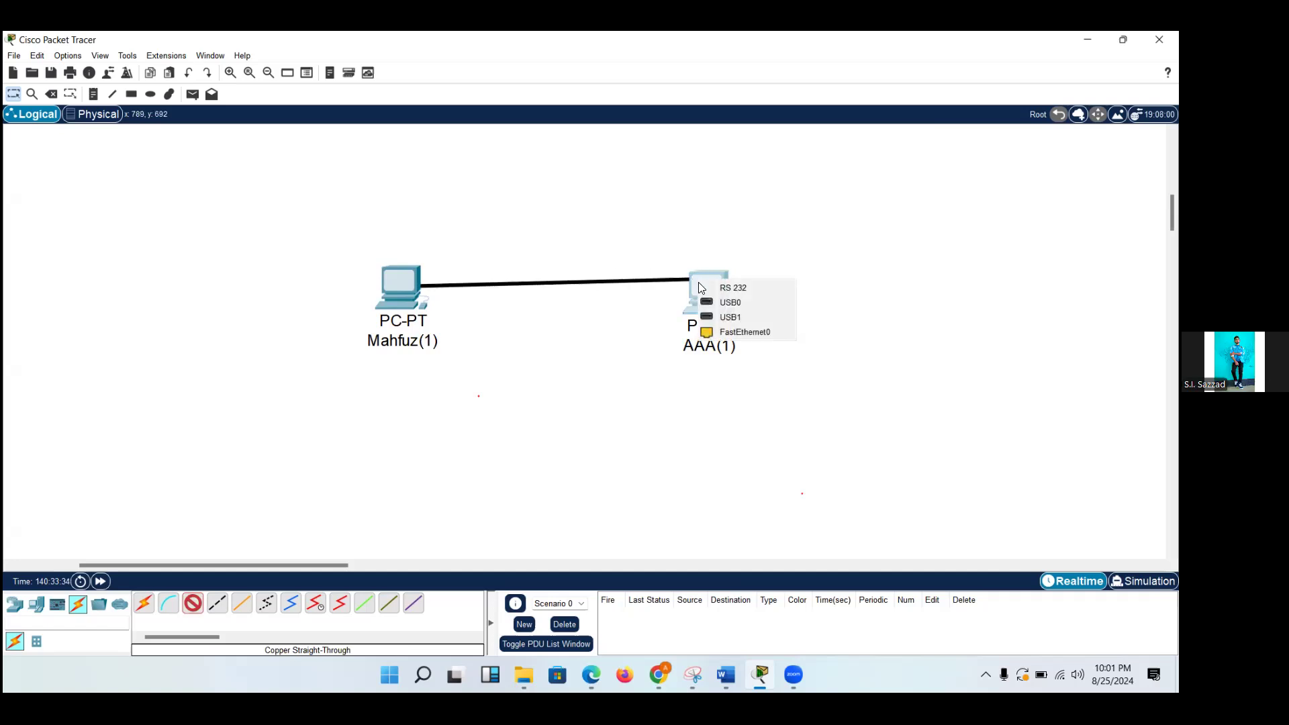
{"action": "left_click", "coordinate": [733, 338]}
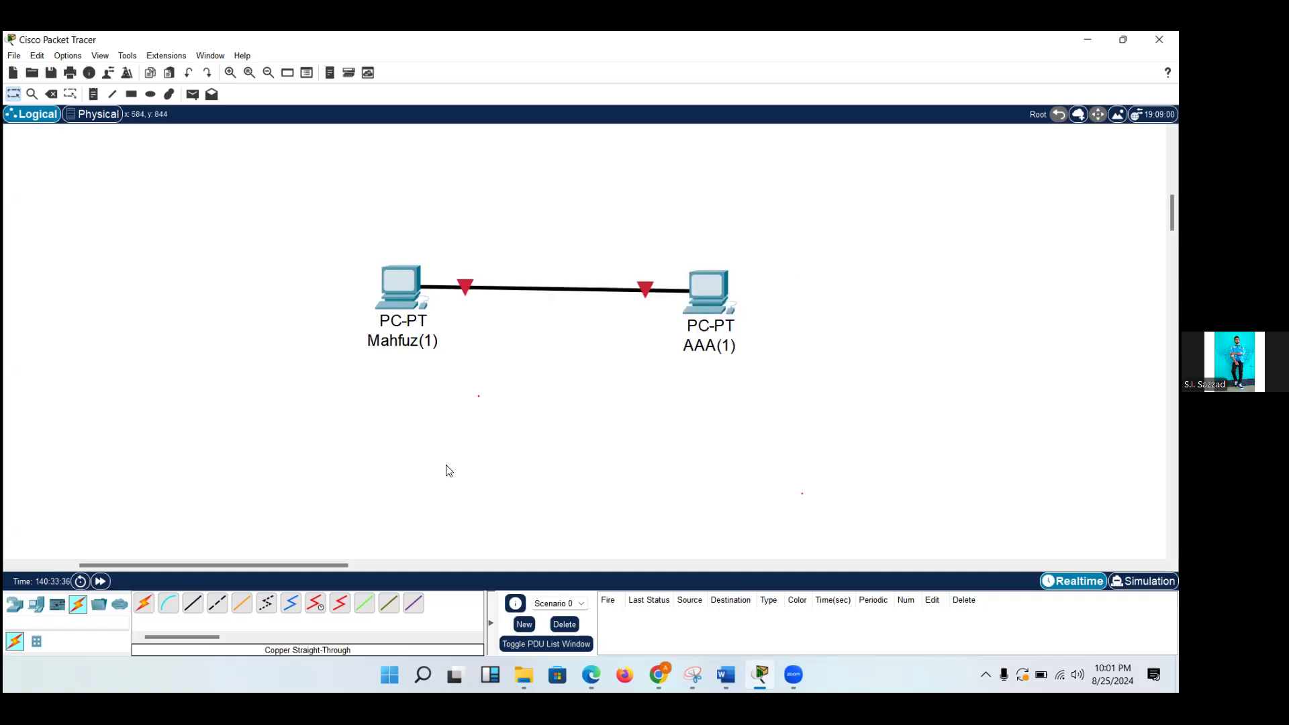
Move the PC left of AAA(1) slightly so it lines up with AAA(1).
{"action": "left_click_drag", "start_coordinate": [399, 300], "coordinate": [400, 308]}
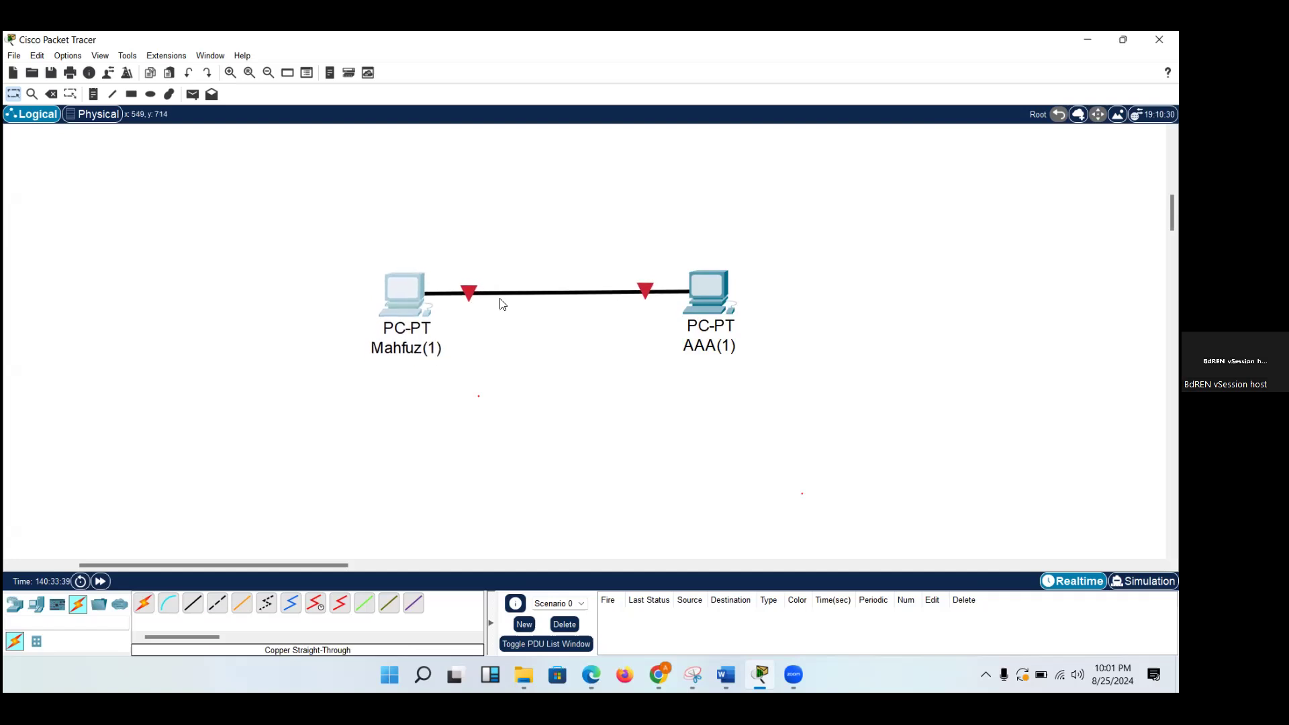
{"action": "left_click", "coordinate": [394, 288]}
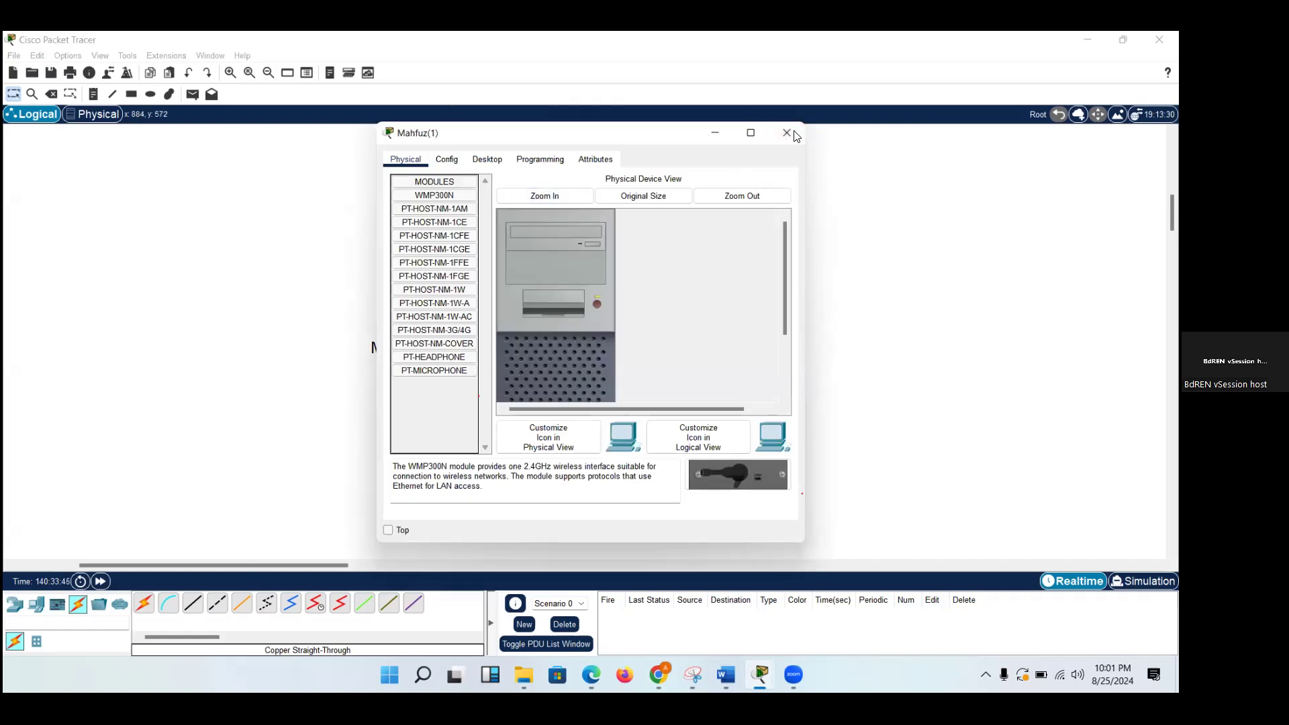
{"action": "left_click", "coordinate": [792, 133]}
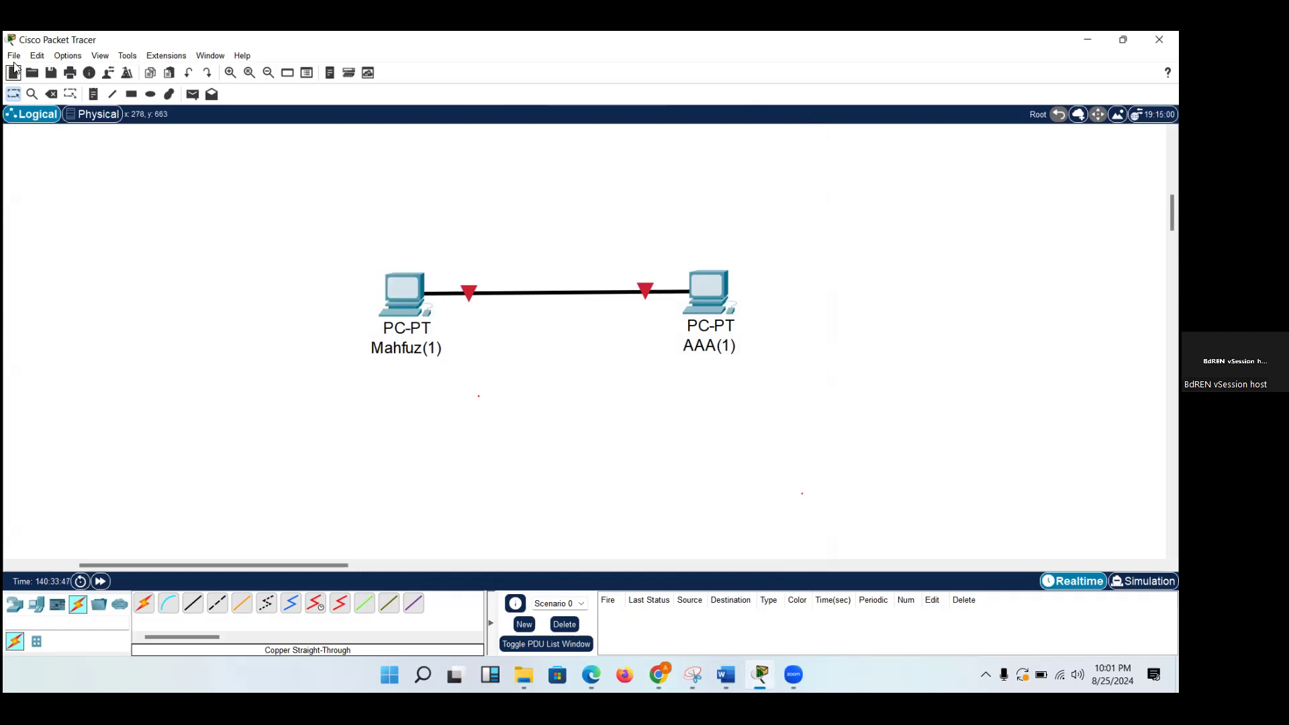
Delete the straight-through cable between the two duplicate PCs.
{"action": "left_click", "coordinate": [51, 94]}
{"action": "left_click", "coordinate": [531, 293]}
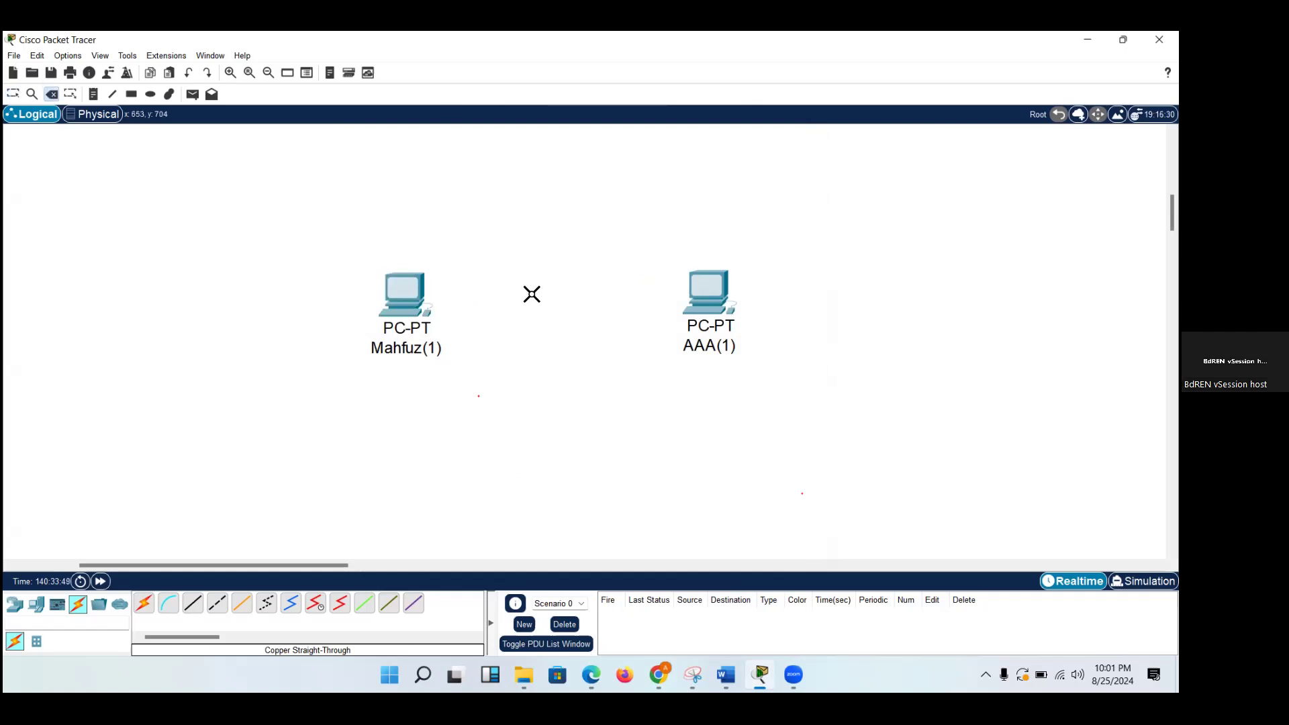
Connect FastEthernet0 of the two duplicate PCs with a Copper Cross-Over cable and view the left PC's port details.
{"action": "left_click", "coordinate": [218, 607]}
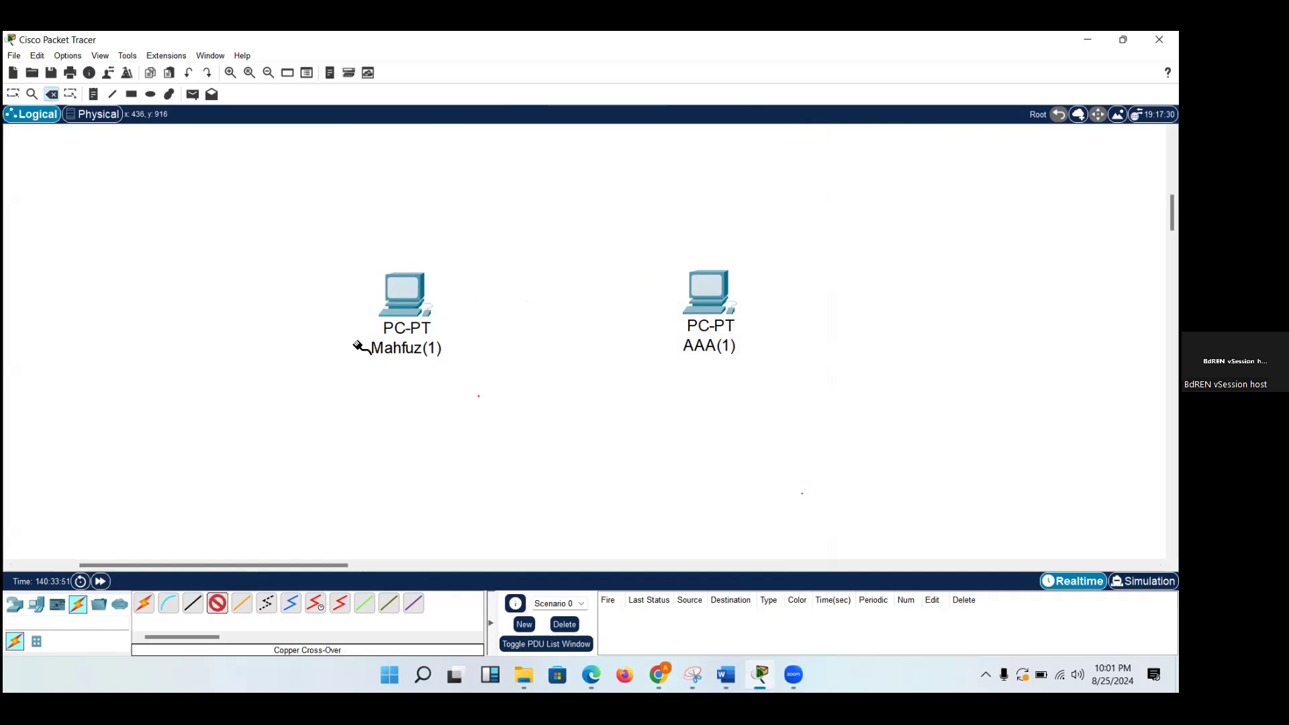
{"action": "left_click", "coordinate": [415, 307]}
{"action": "left_click", "coordinate": [463, 363]}
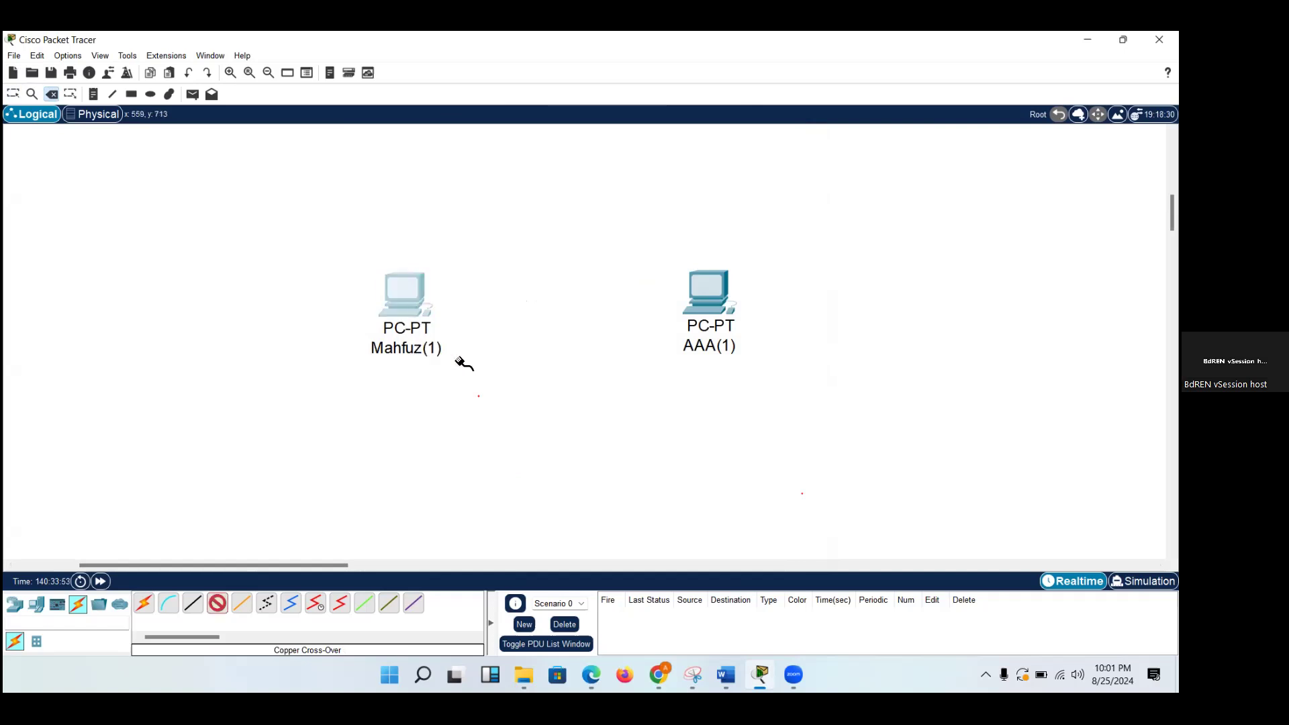
{"action": "left_click", "coordinate": [701, 294]}
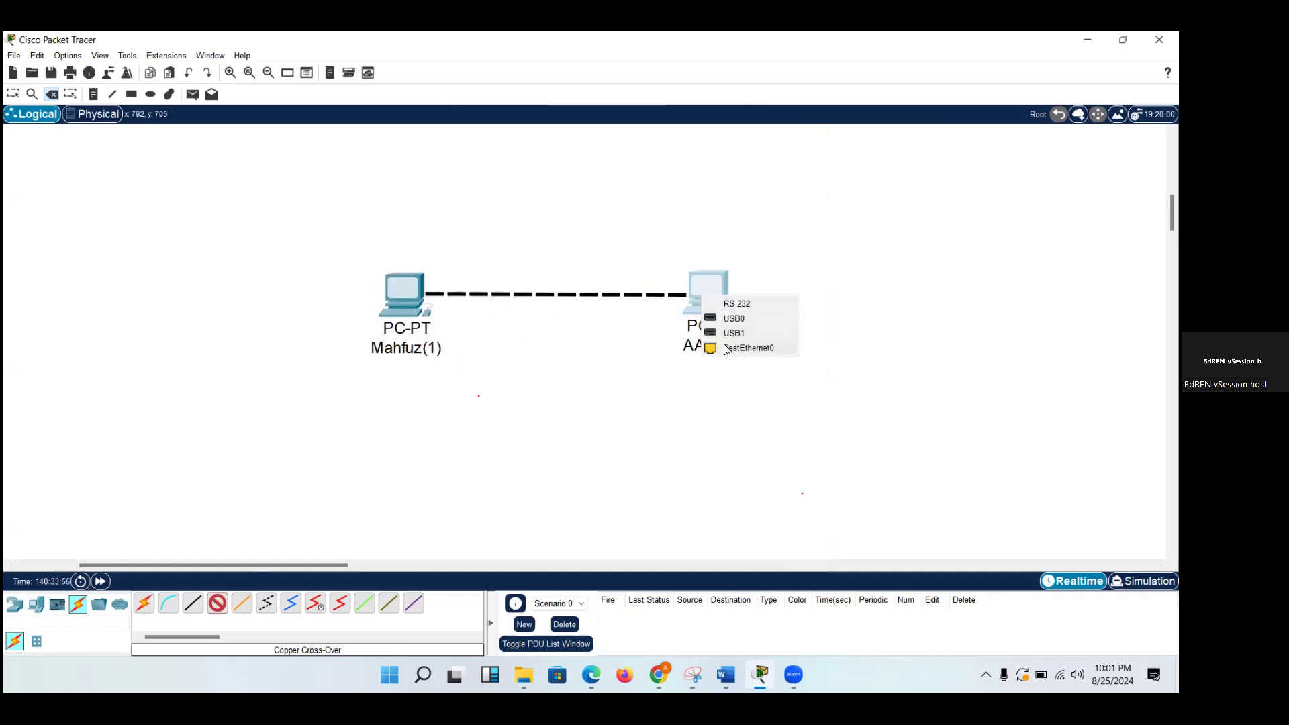
{"action": "left_click", "coordinate": [727, 348]}
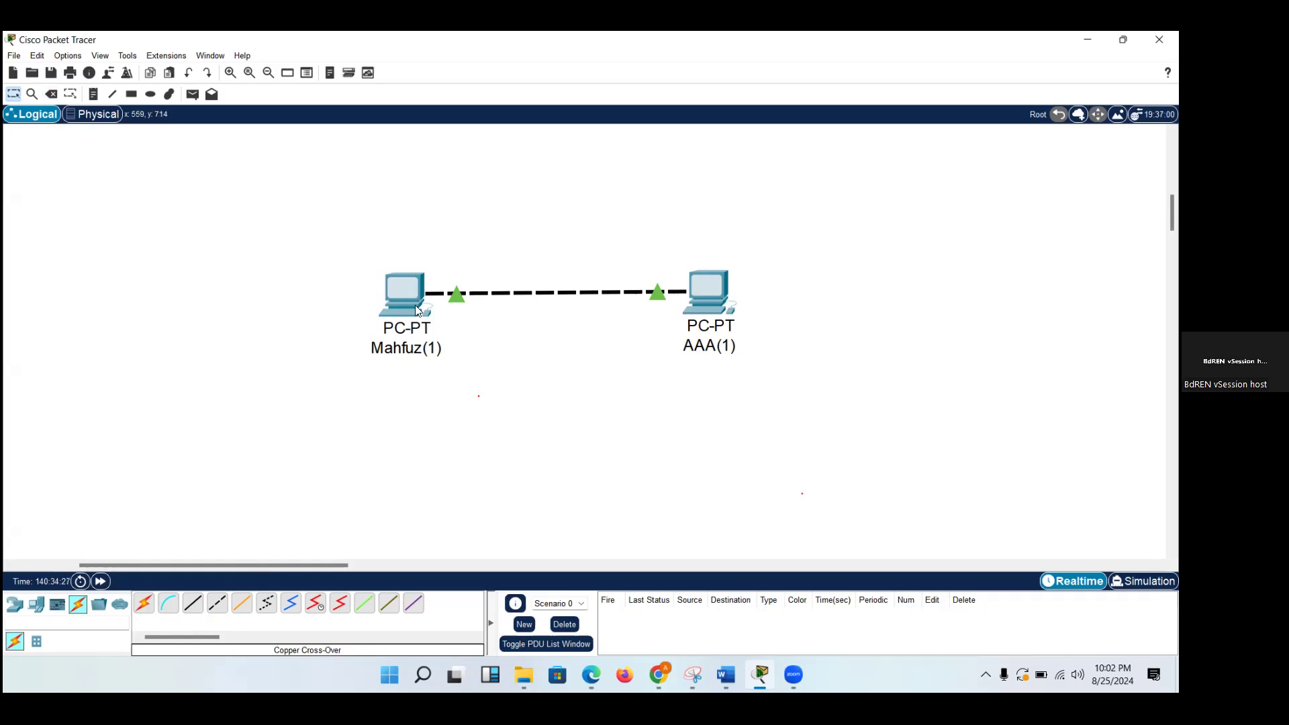
{"action": "mouse_move", "coordinate": [410, 302]}
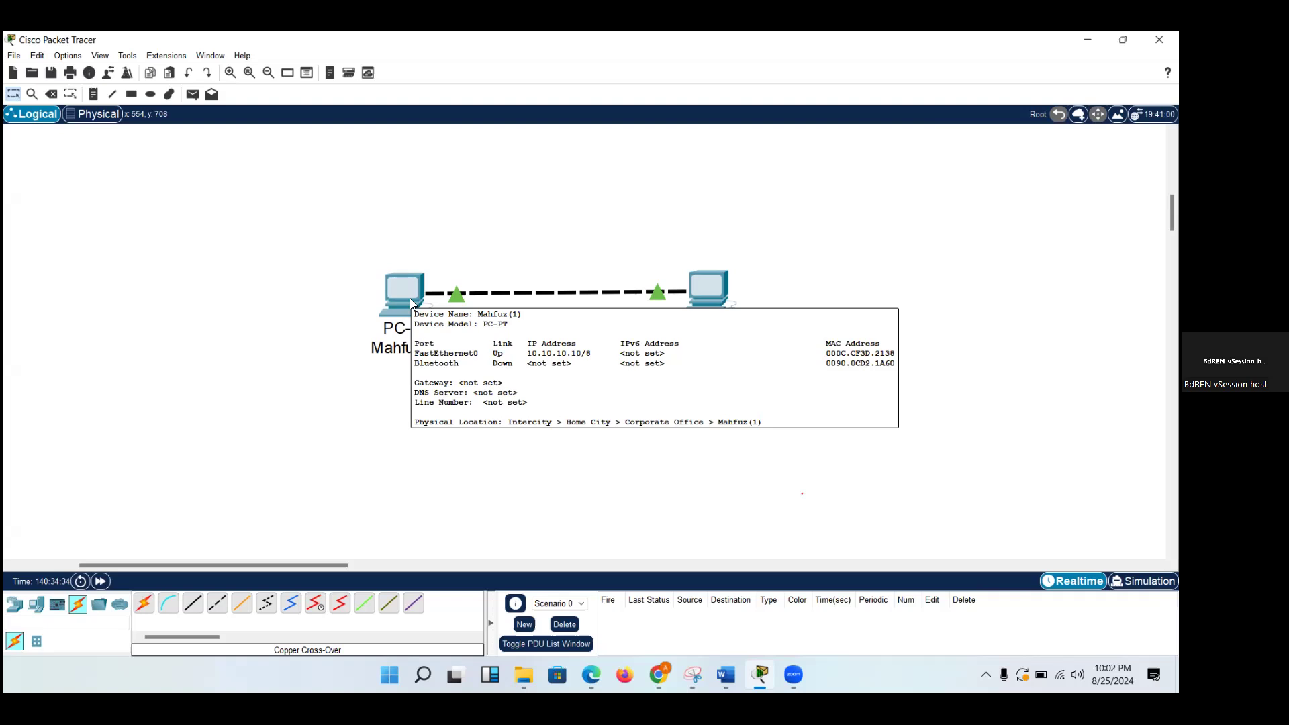
View the left PC's FastEthernet0 IP configuration and move its window aside so AAA(1) is reachable.
{"action": "left_click", "coordinate": [411, 302]}
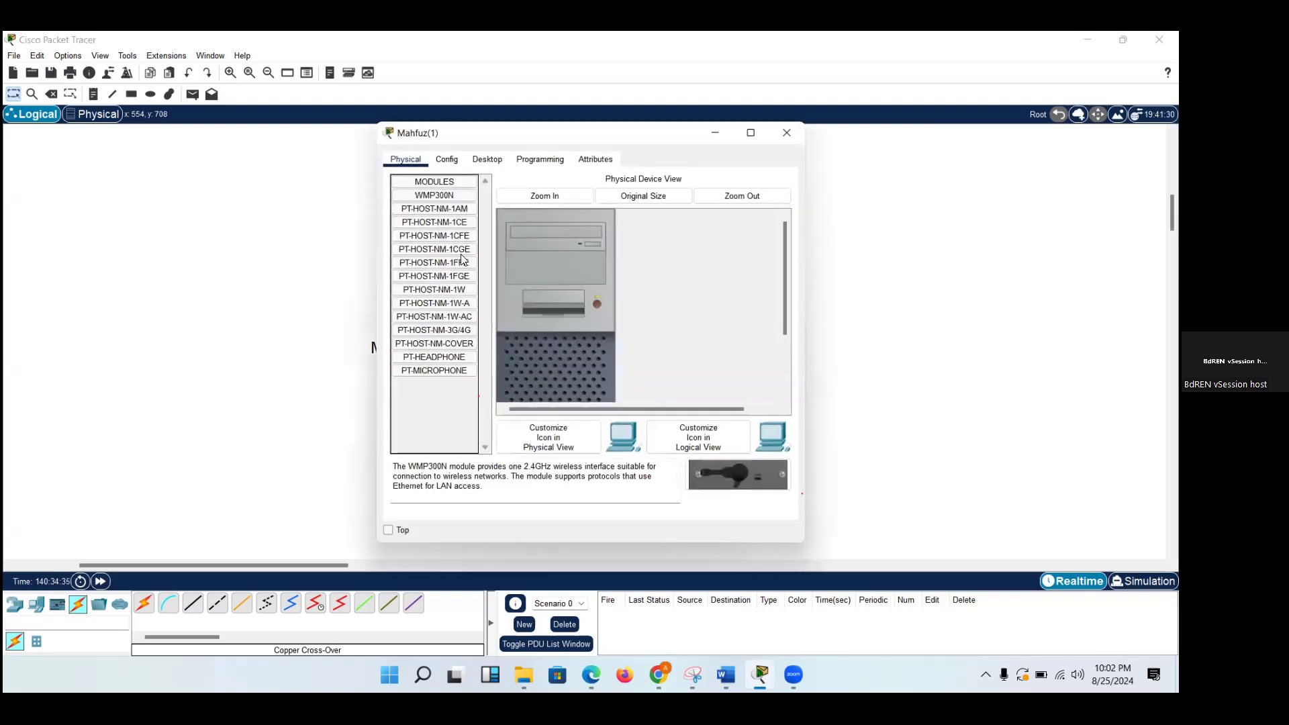
{"action": "left_click", "coordinate": [487, 159]}
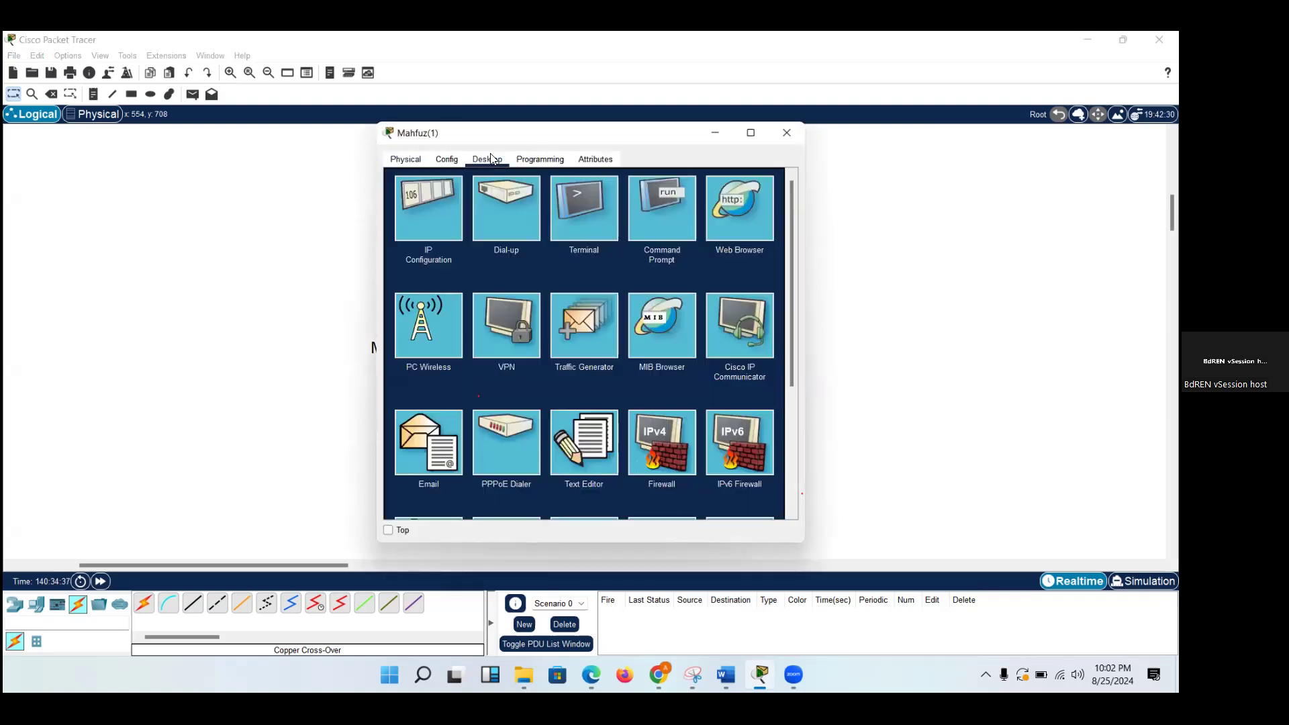
{"action": "left_click", "coordinate": [450, 211]}
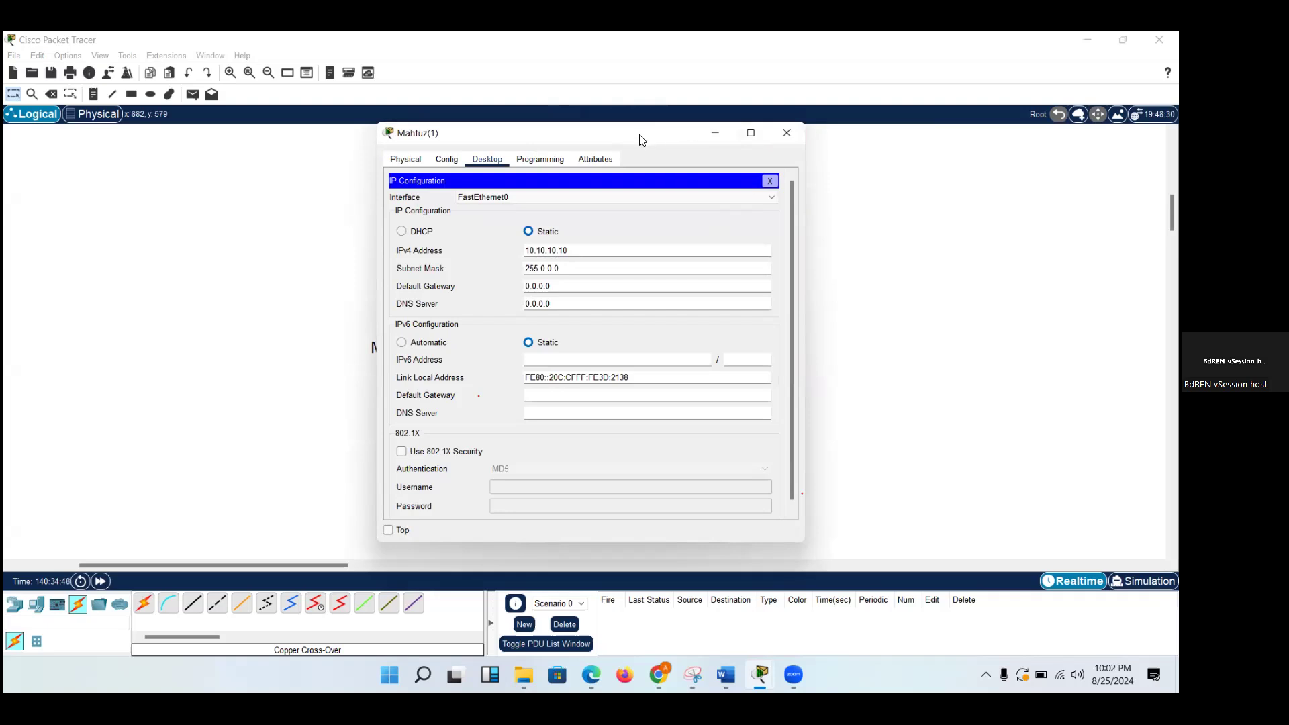
{"action": "left_click_drag", "start_coordinate": [641, 140], "coordinate": [351, 140]}
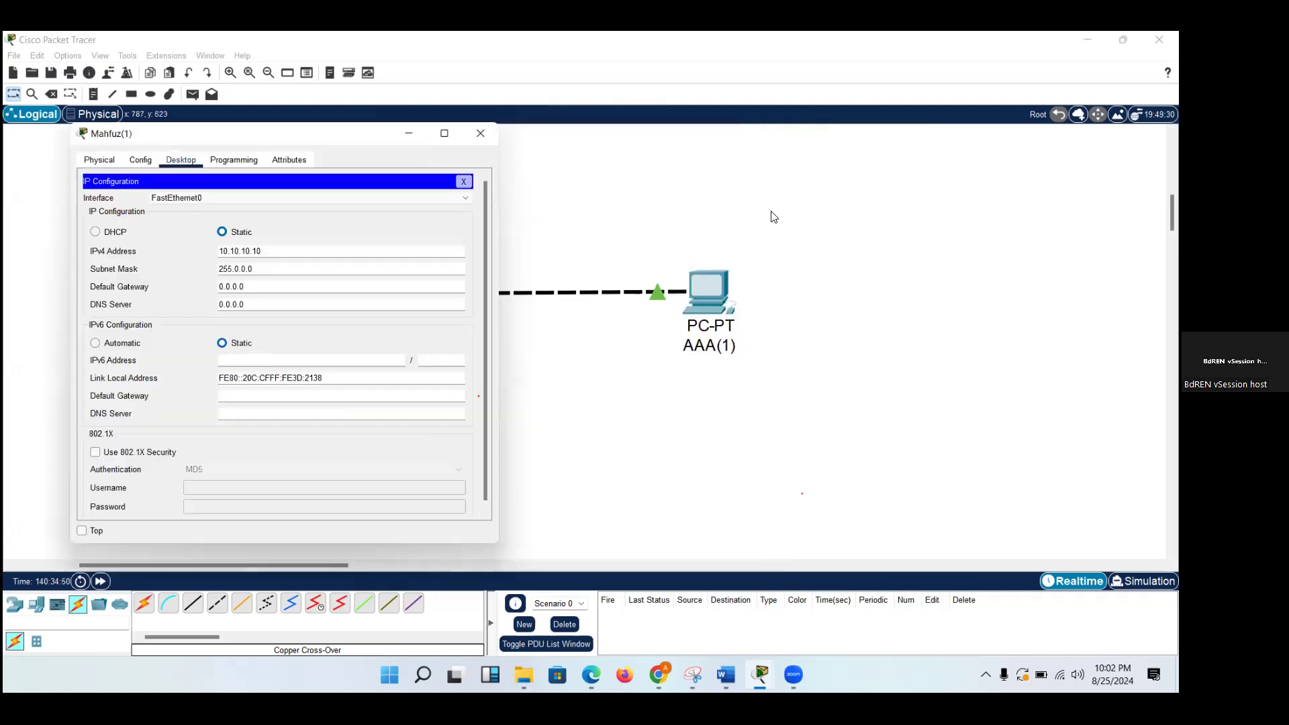
Set AAA(1)'s subnet mask to 255.0.0.0 in its IP configuration and close its window.
{"action": "left_click", "coordinate": [709, 281]}
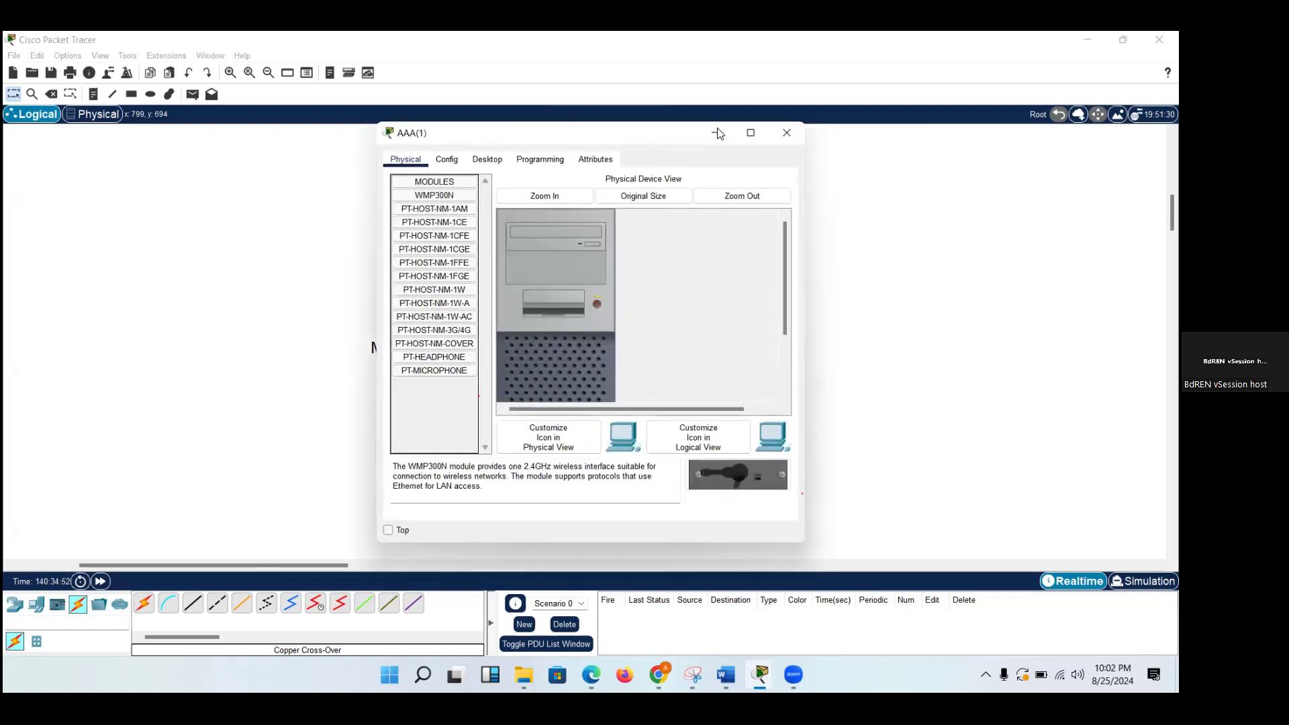
{"action": "left_click_drag", "start_coordinate": [511, 132], "coordinate": [854, 130]}
{"action": "left_click", "coordinate": [831, 157]}
{"action": "left_click", "coordinate": [757, 216]}
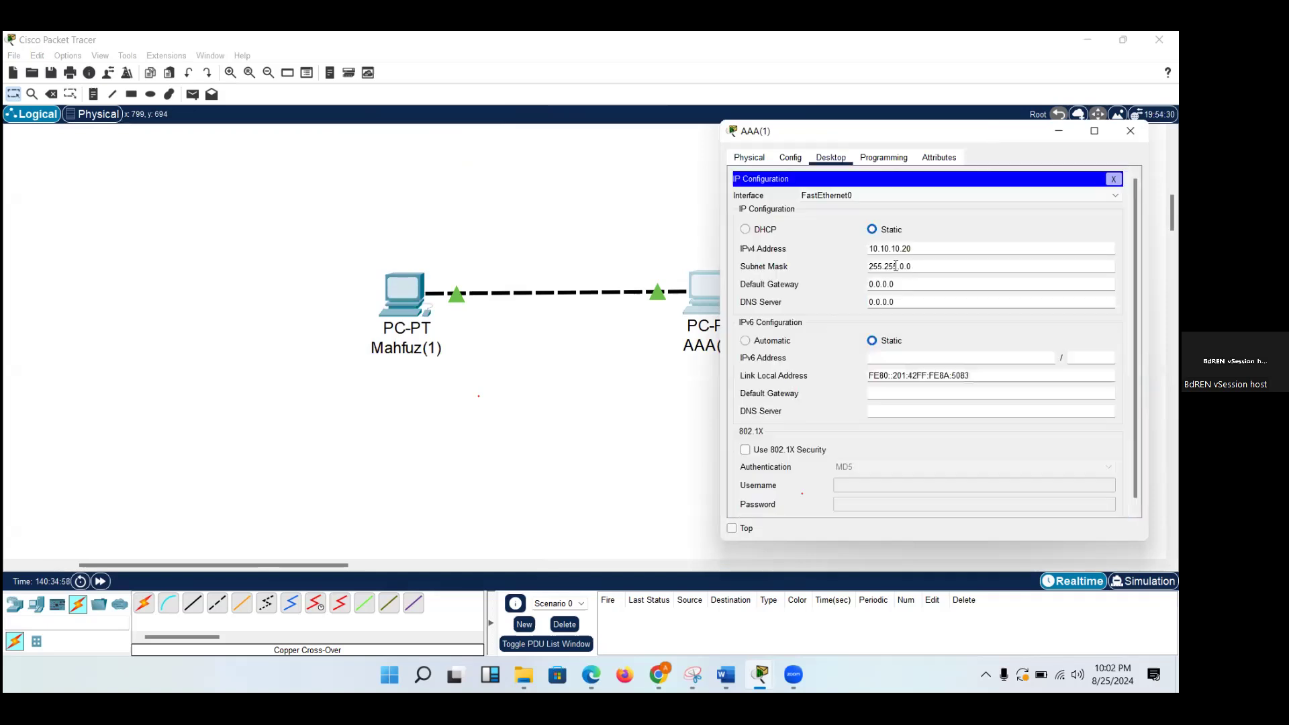
{"action": "left_click", "coordinate": [898, 266]}
{"action": "key", "text": "BackSpace"}
{"action": "key", "text": "BackSpace"}
{"action": "key", "text": "BackSpace"}
{"action": "key", "text": "BackSpace"}
{"action": "type", "text": "0"}
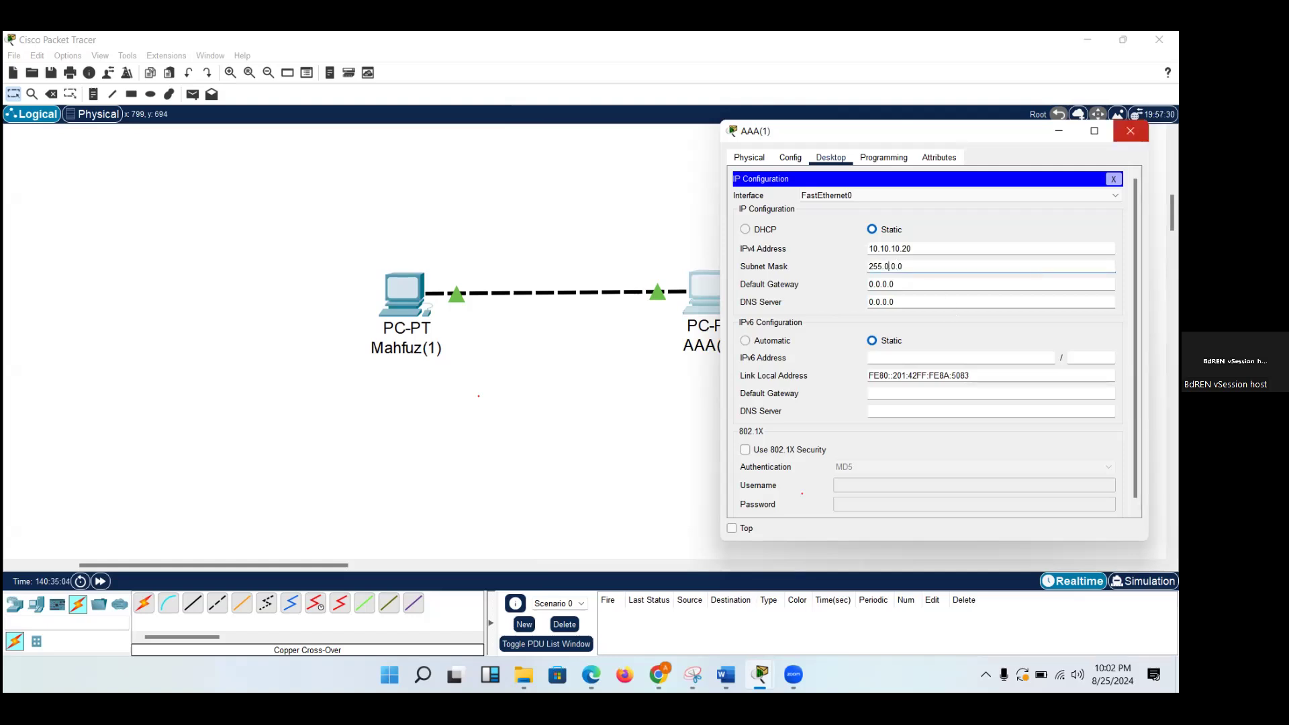
{"action": "left_click", "coordinate": [1131, 131]}
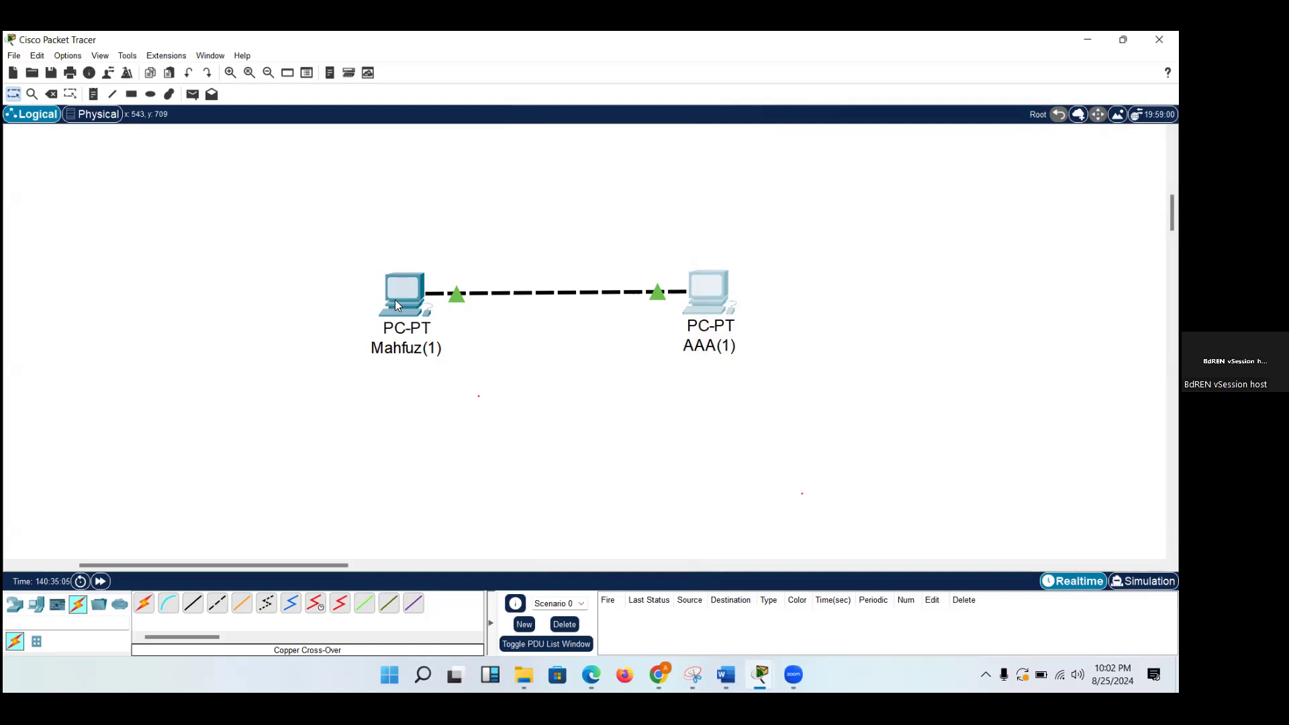
Run arp -a in the left PC's Command Prompt and highlight the output line.
{"action": "left_click", "coordinate": [396, 301]}
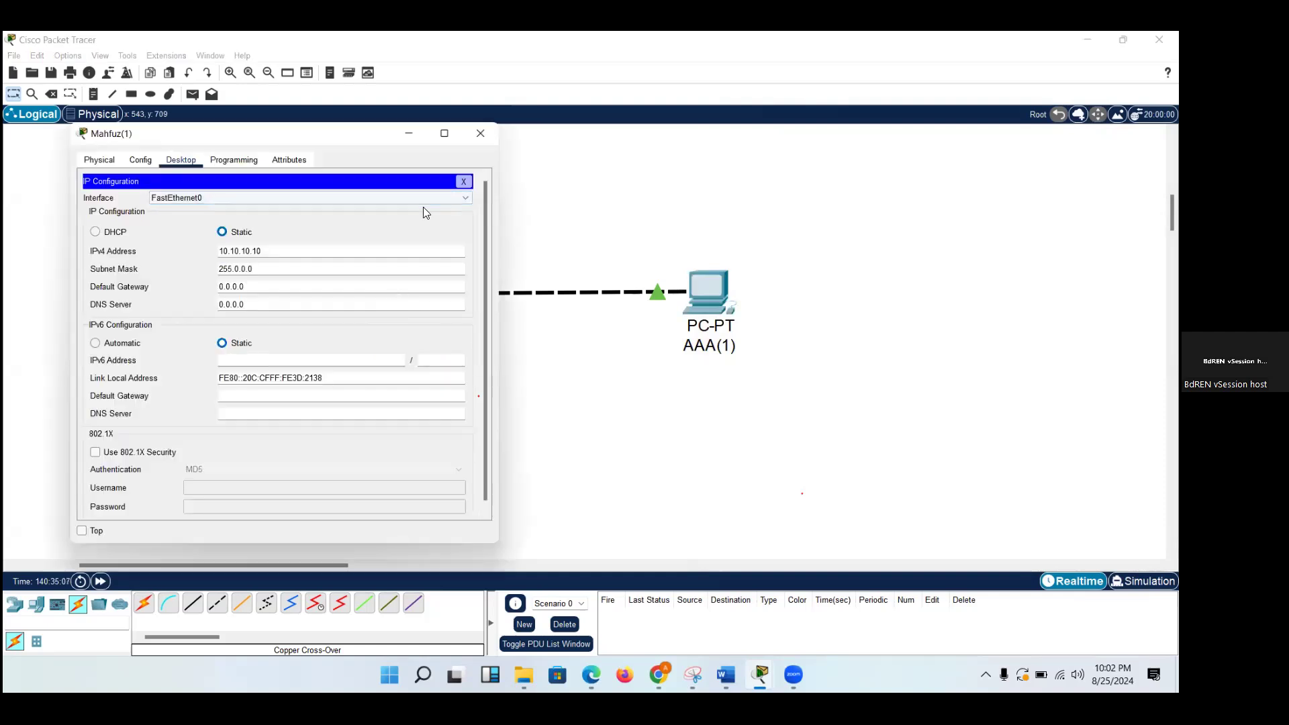
{"action": "left_click", "coordinate": [463, 181]}
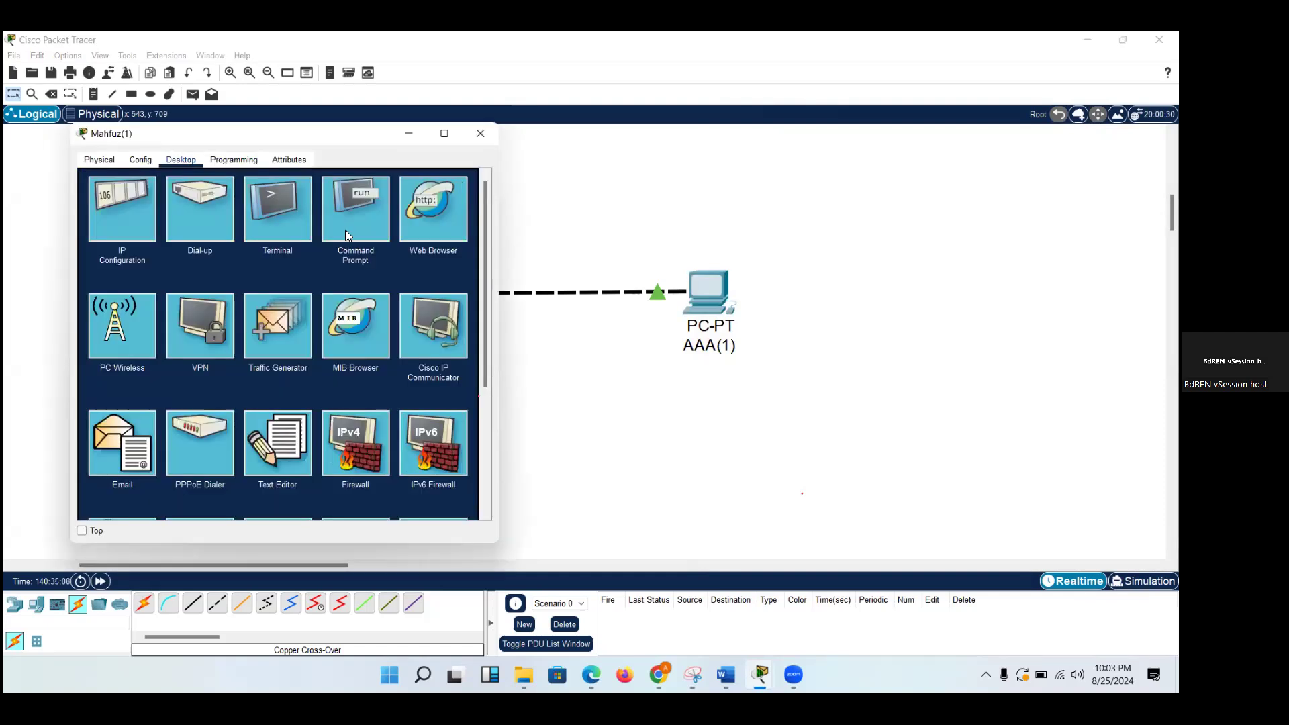
{"action": "left_click", "coordinate": [346, 229]}
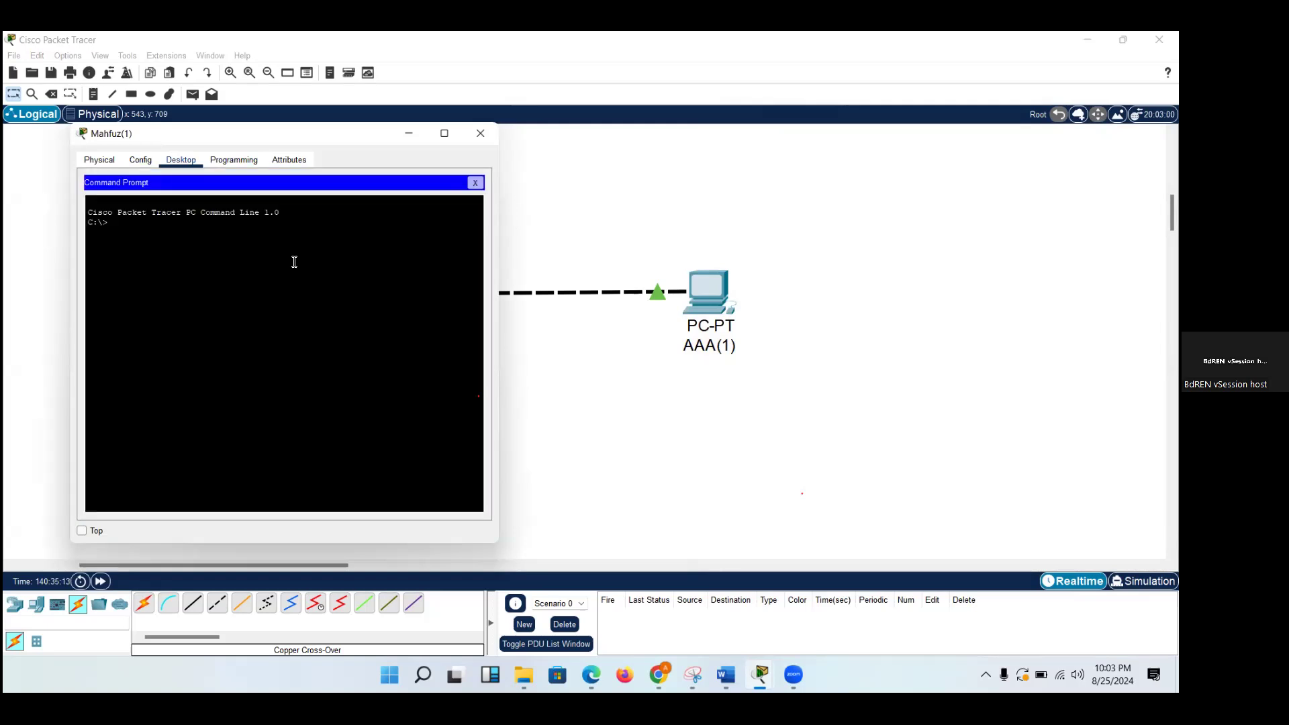
{"action": "type", "text": "arp -a"}
{"action": "key", "text": "Return"}
{"action": "left_click_drag", "start_coordinate": [202, 232], "coordinate": [86, 234]}
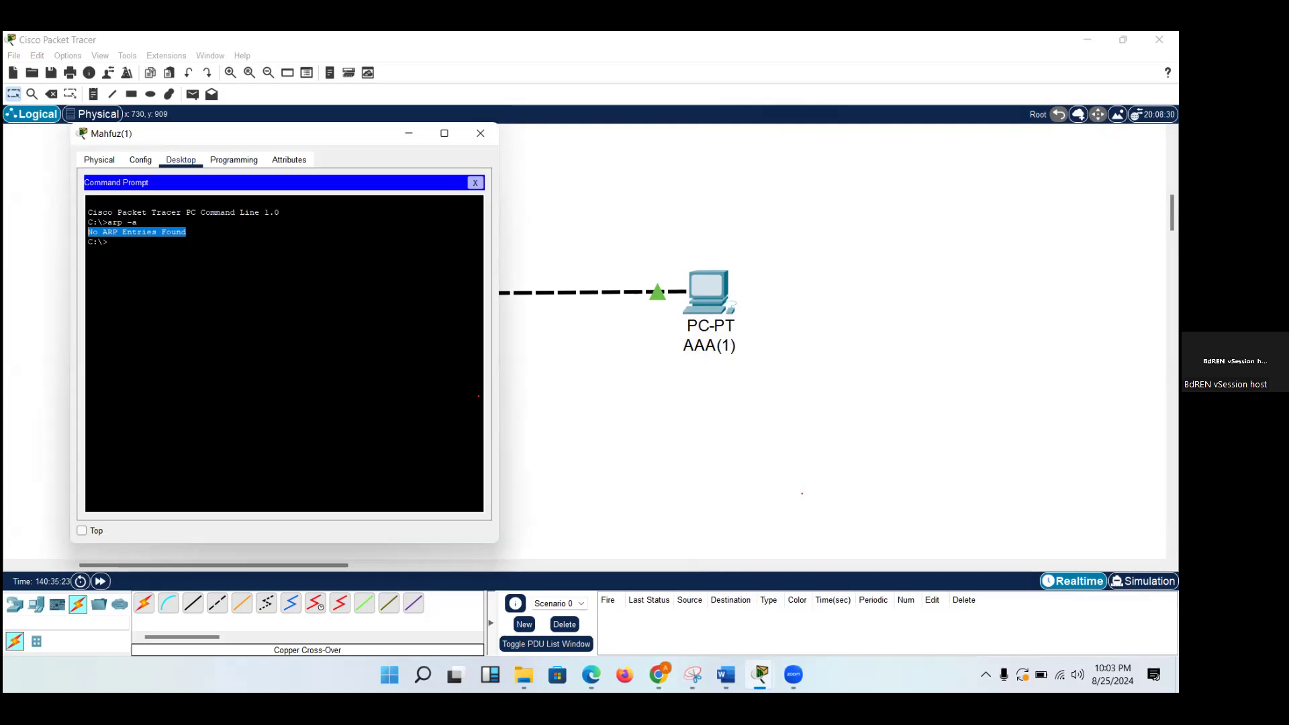
Switch to the Word document Module 6 PAN Packet Flow and review the ARP Request section.
{"action": "mouse_move", "coordinate": [725, 674]}
{"action": "left_click", "coordinate": [819, 621]}
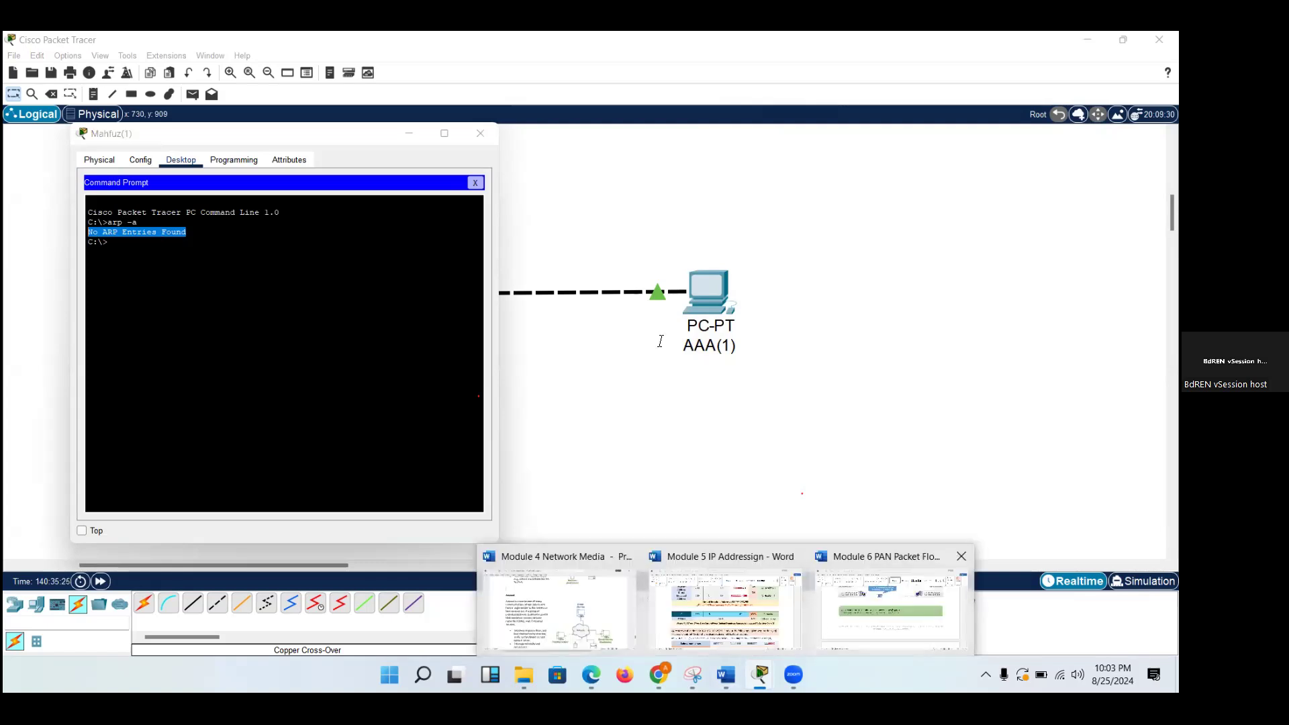
{"action": "scroll", "coordinate": [659, 341], "scroll_direction": "up", "scroll_amount": 15}
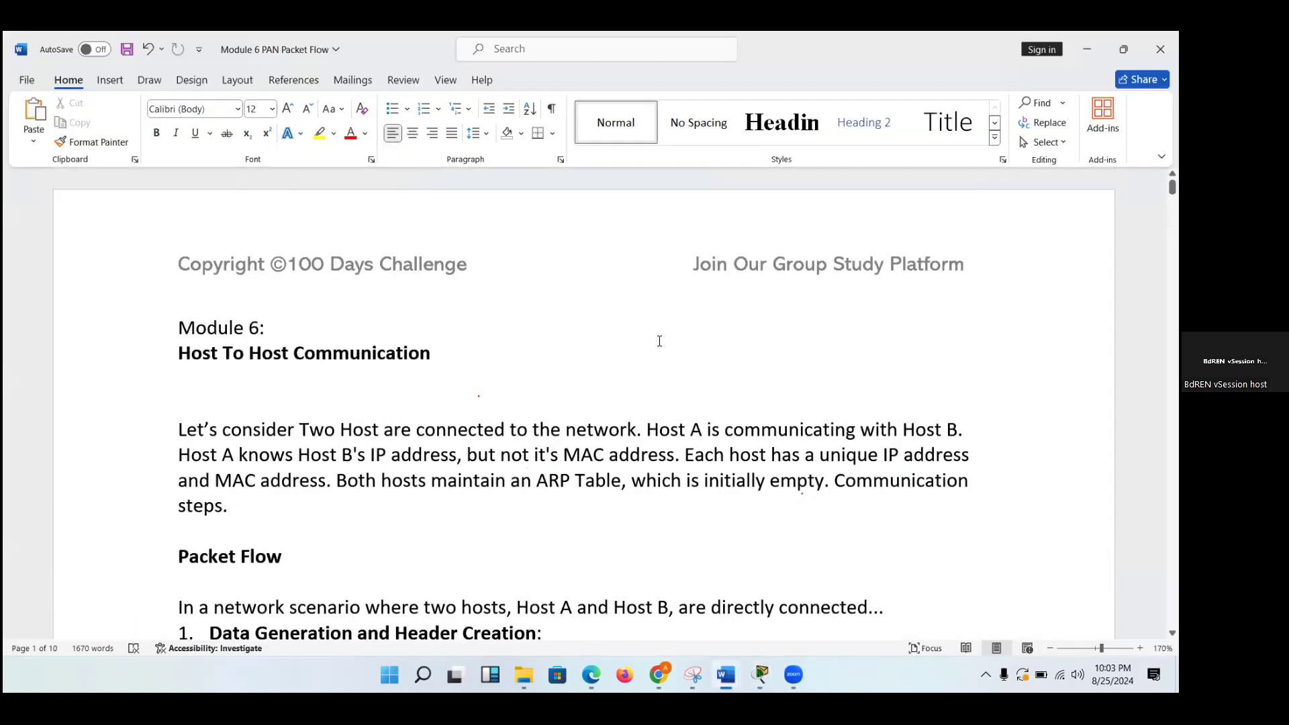
{"action": "scroll", "coordinate": [659, 341], "scroll_direction": "down", "scroll_amount": 15}
{"action": "scroll", "coordinate": [659, 341], "scroll_direction": "up", "scroll_amount": 7}
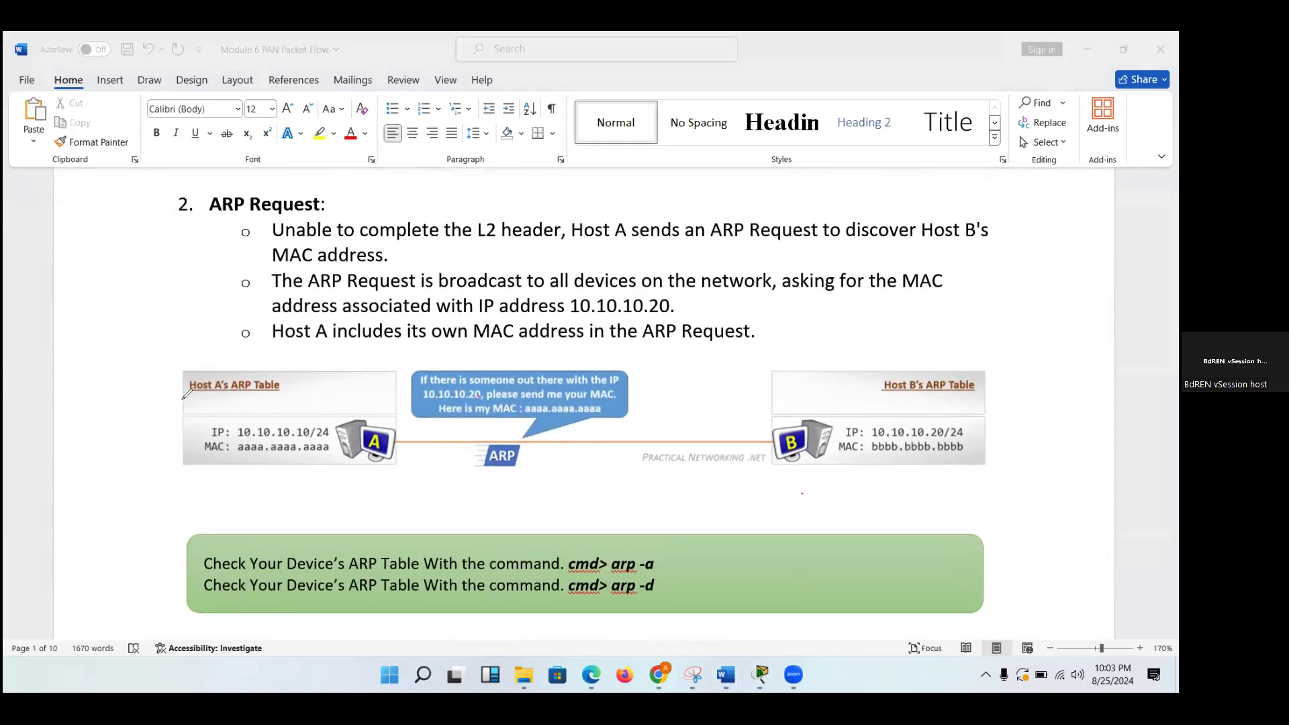
Mark Host A's ARP table, IP and MAC in red on the ARP Request figure, and clear the marks back in Packet Tracer.
{"action": "mouse_move", "coordinate": [178, 400]}
{"action": "left_mouse_down"}
{"action": "mouse_move", "coordinate": [236, 400]}
{"action": "mouse_move", "coordinate": [294, 376]}
{"action": "left_mouse_up"}
{"action": "left_click_drag", "start_coordinate": [195, 436], "coordinate": [220, 402]}
{"action": "left_click_drag", "start_coordinate": [192, 449], "coordinate": [224, 408]}
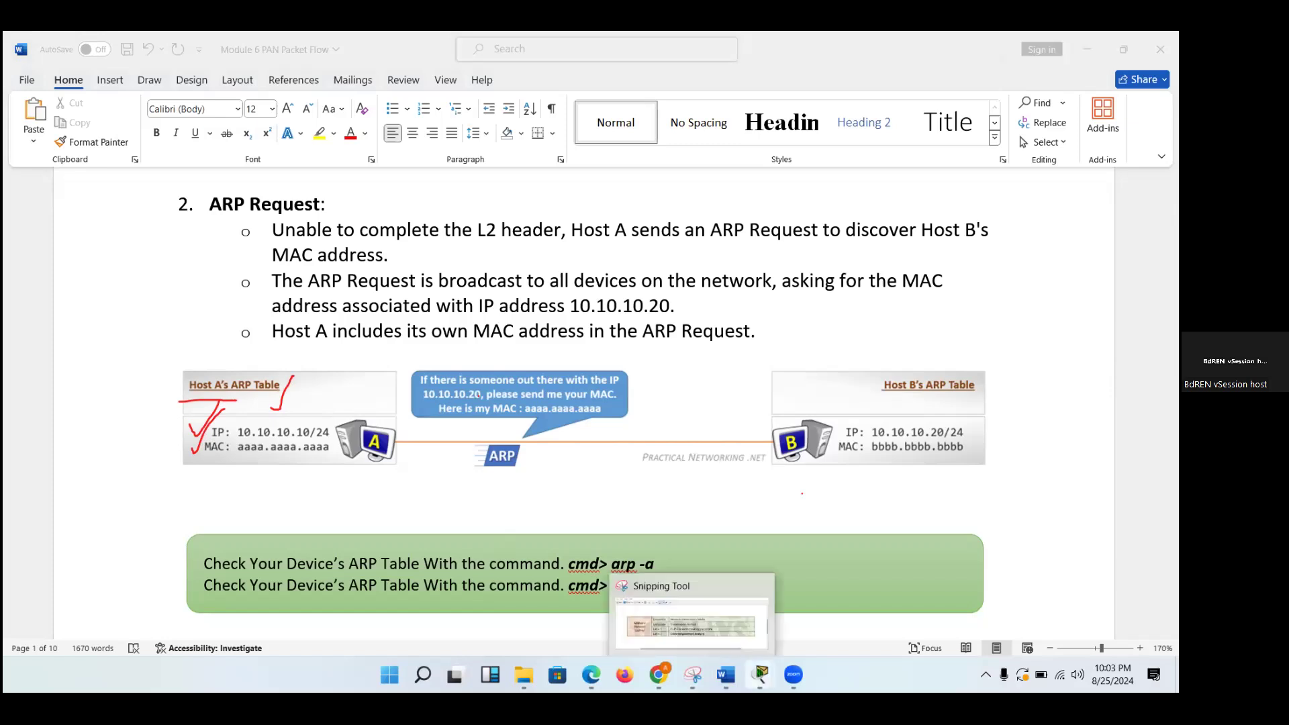
{"action": "mouse_move", "coordinate": [760, 674]}
{"action": "left_click", "coordinate": [672, 566]}
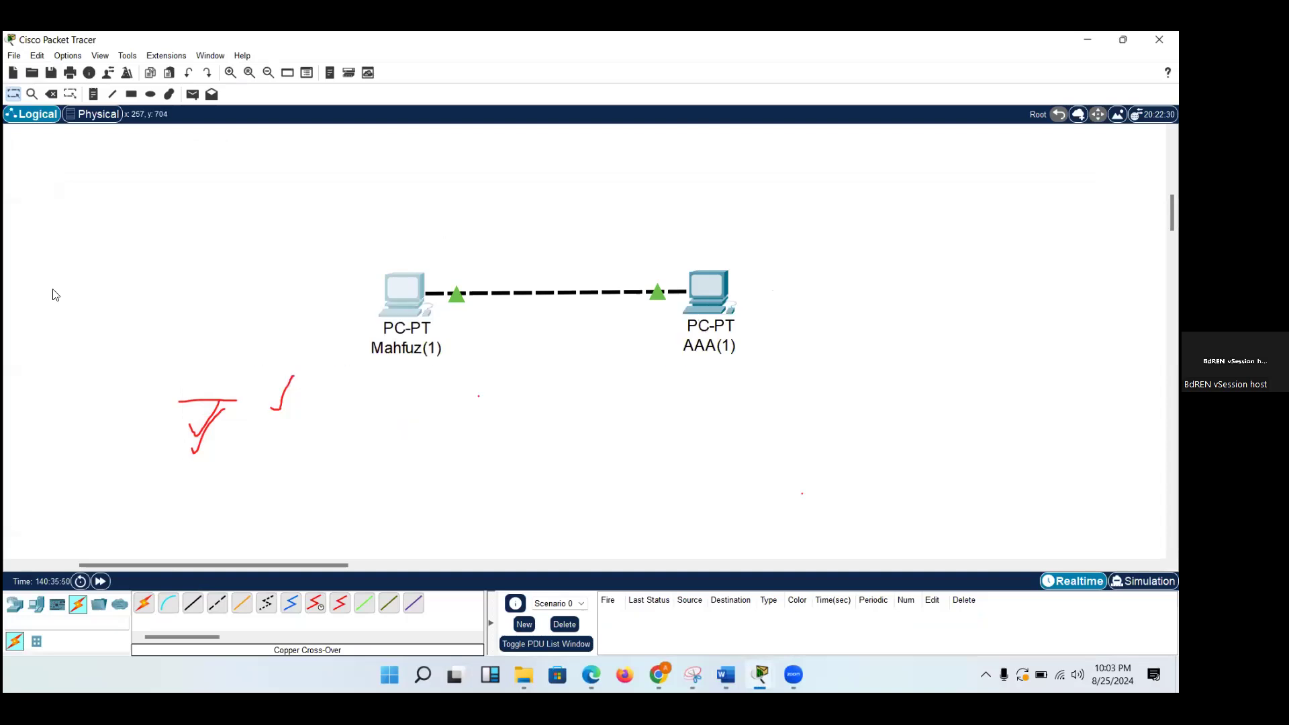
{"action": "mouse_move", "coordinate": [186, 412]}
{"action": "left_mouse_down"}
{"action": "mouse_move", "coordinate": [219, 436]}
{"action": "mouse_move", "coordinate": [312, 380]}
{"action": "left_mouse_up"}
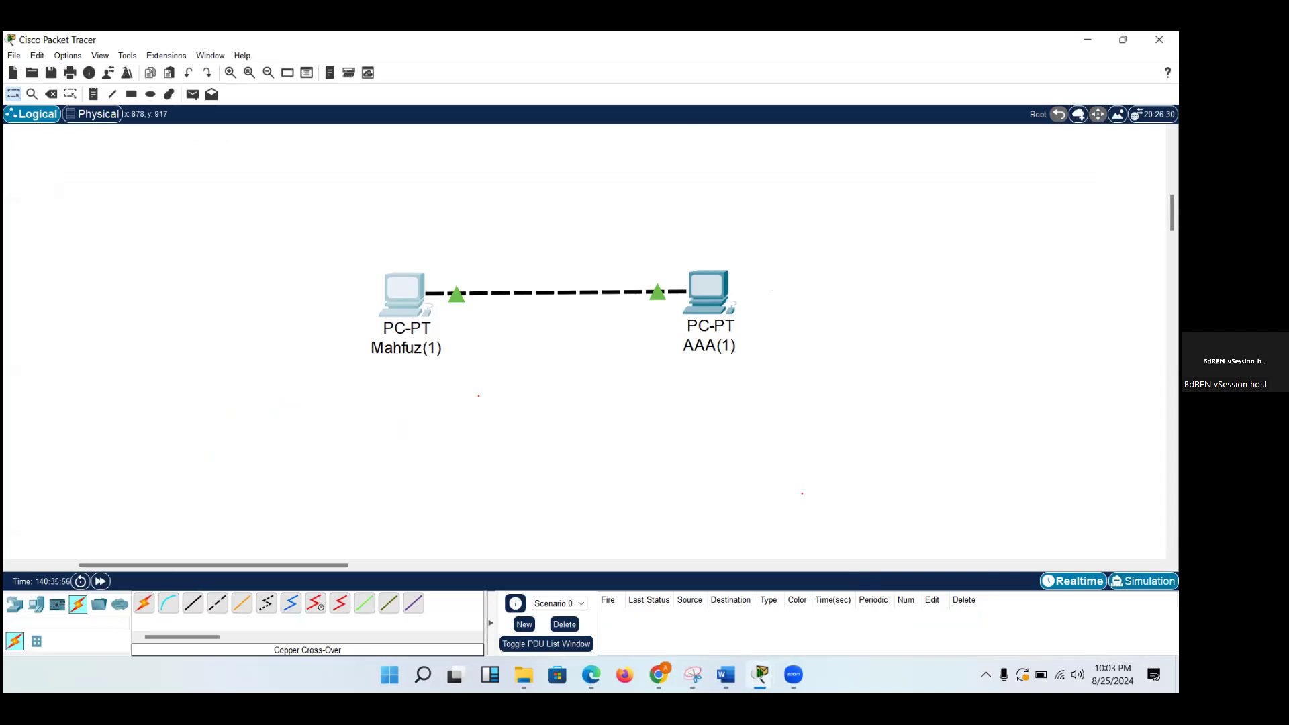
Switch to Simulation mode and add a simple PDU from the left PC to AAA(1).
{"action": "left_click", "coordinate": [1143, 582]}
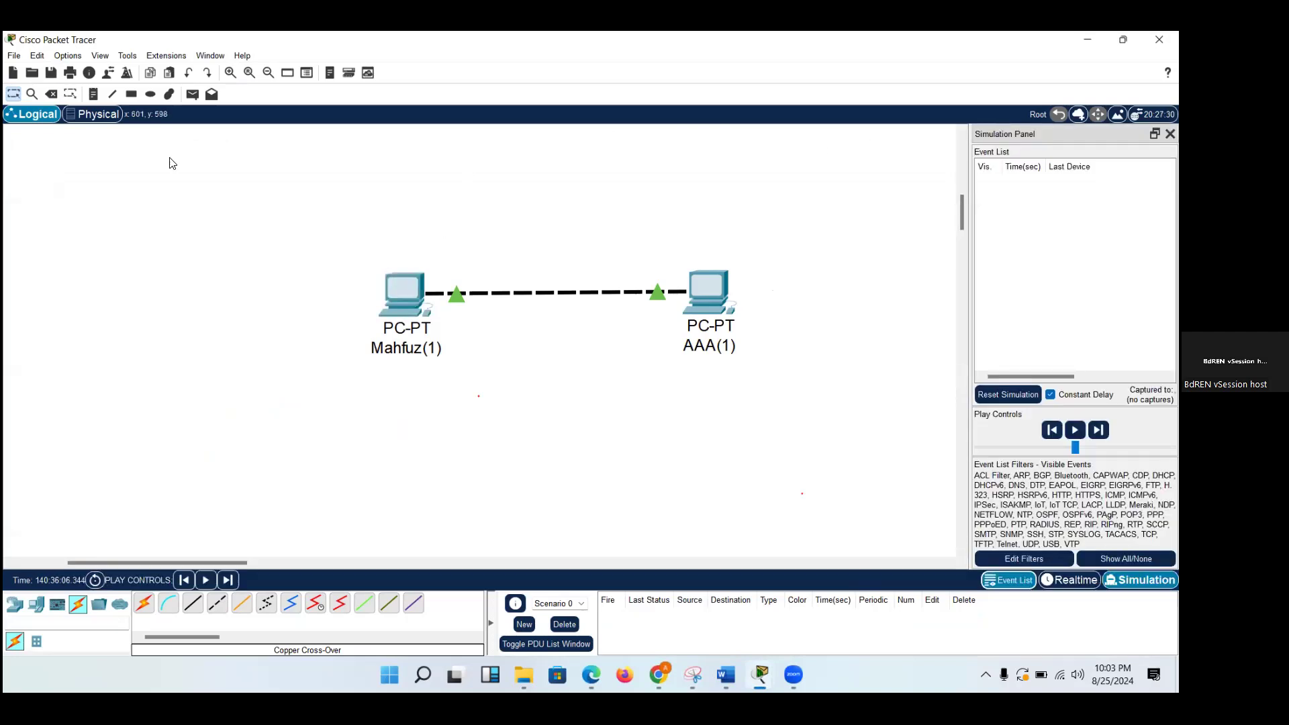
{"action": "left_click", "coordinate": [193, 95]}
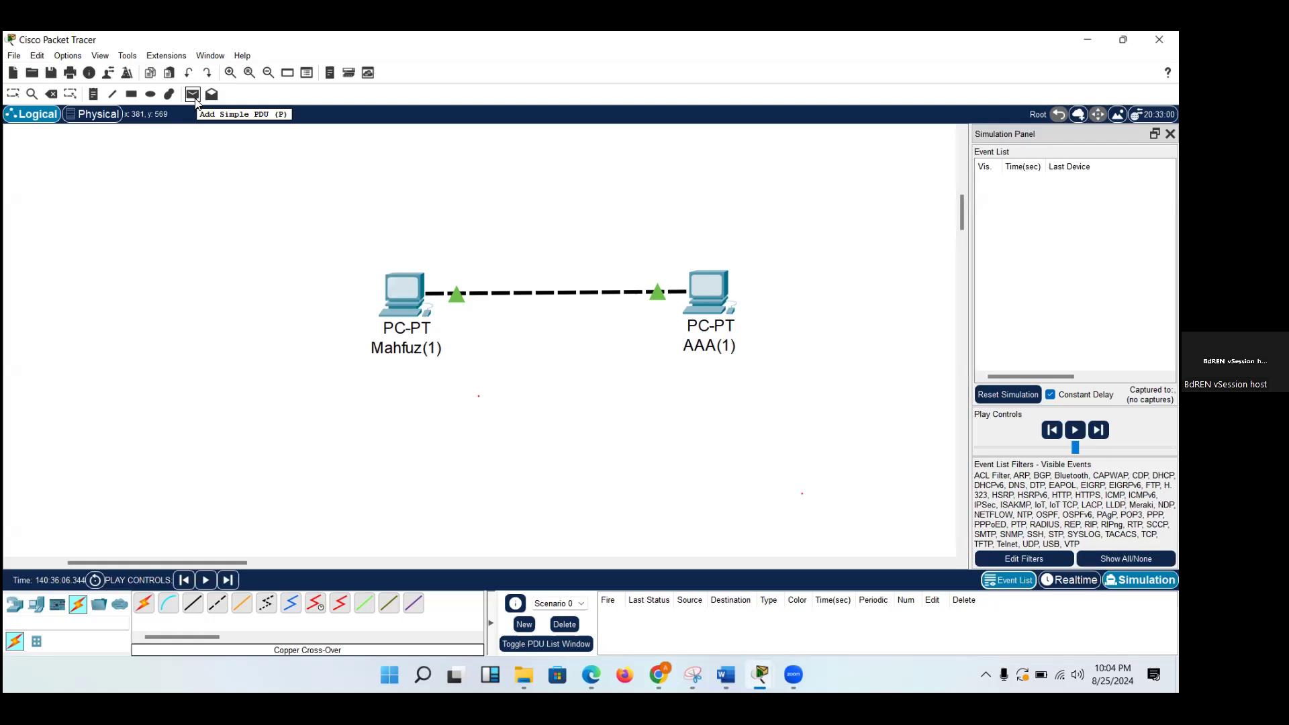
{"action": "left_click", "coordinate": [193, 95]}
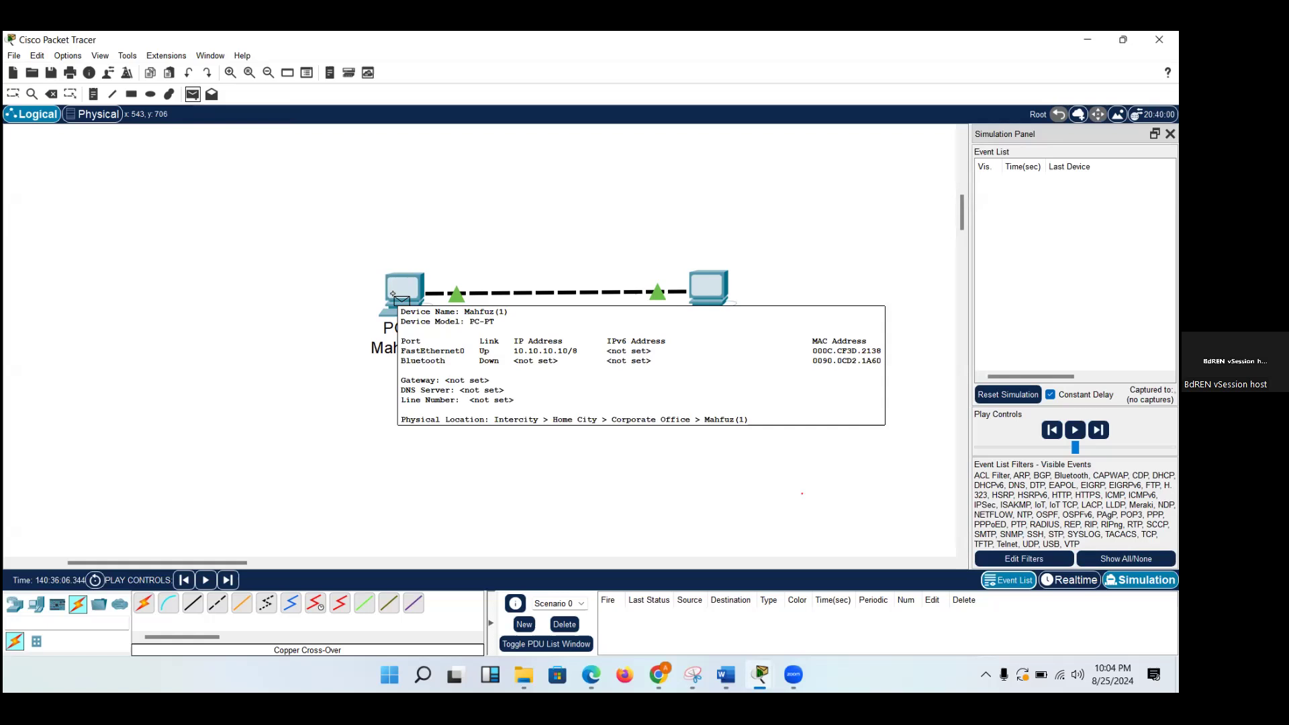
{"action": "left_click", "coordinate": [393, 296]}
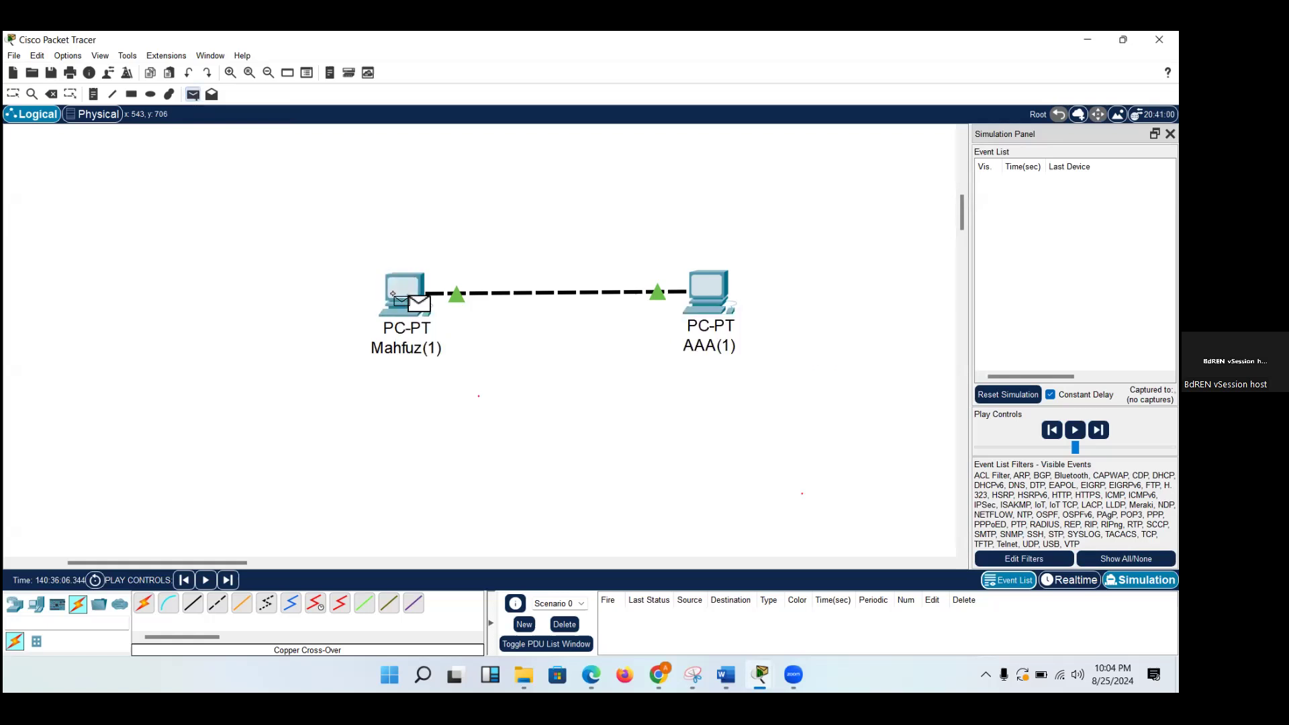
{"action": "left_click", "coordinate": [700, 295]}
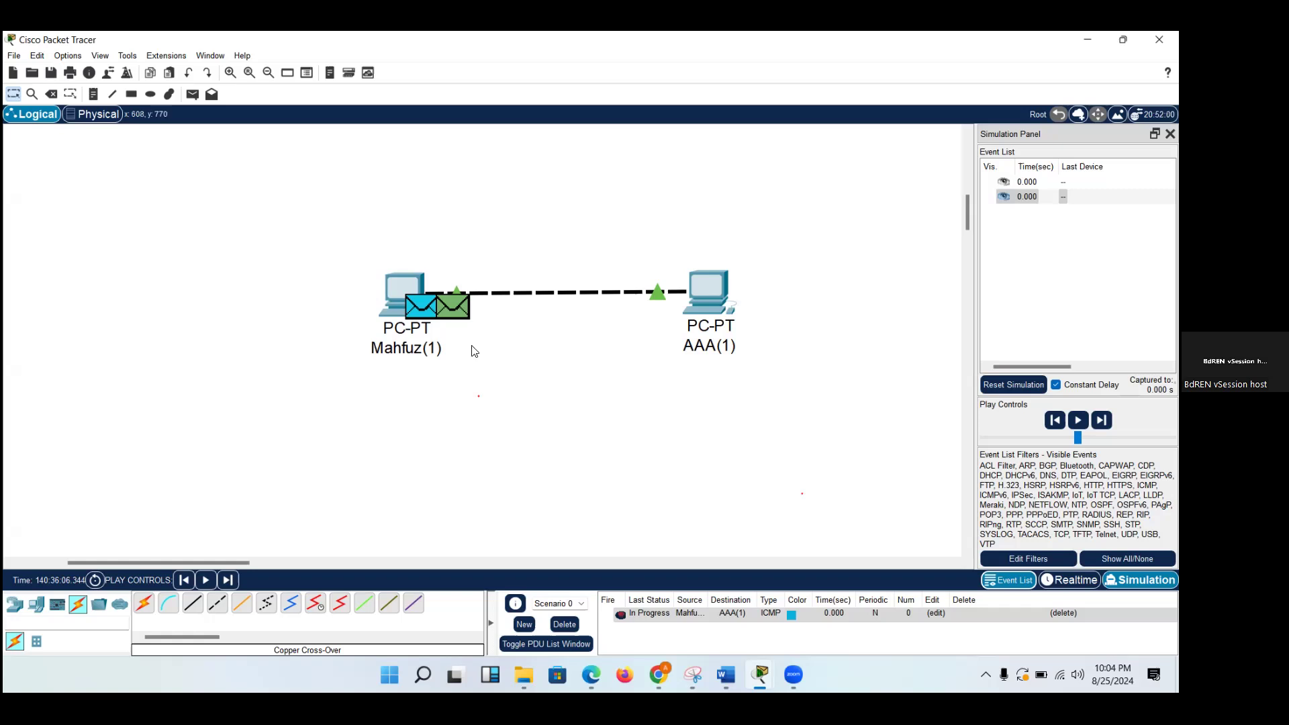
Open the PDU information of the green ARP packet at the left PC and move the window clear of that PC.
{"action": "mouse_move", "coordinate": [455, 318]}
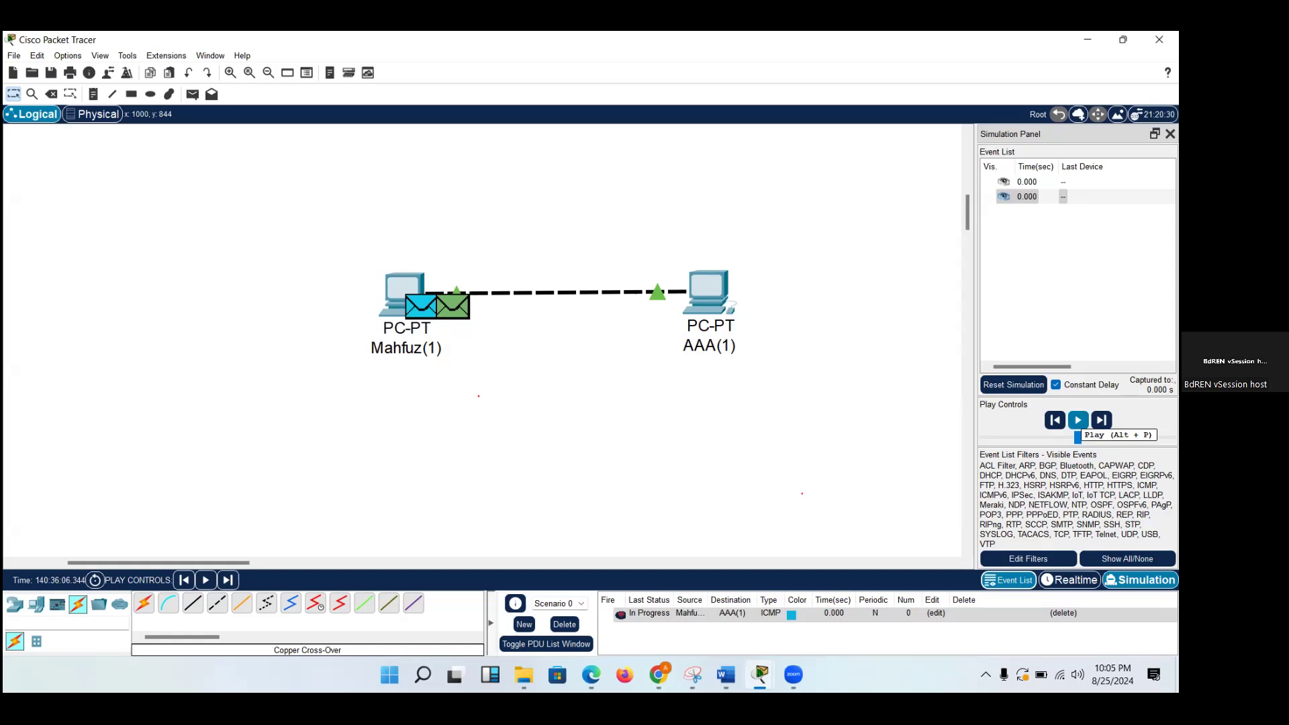
{"action": "left_click", "coordinate": [456, 313]}
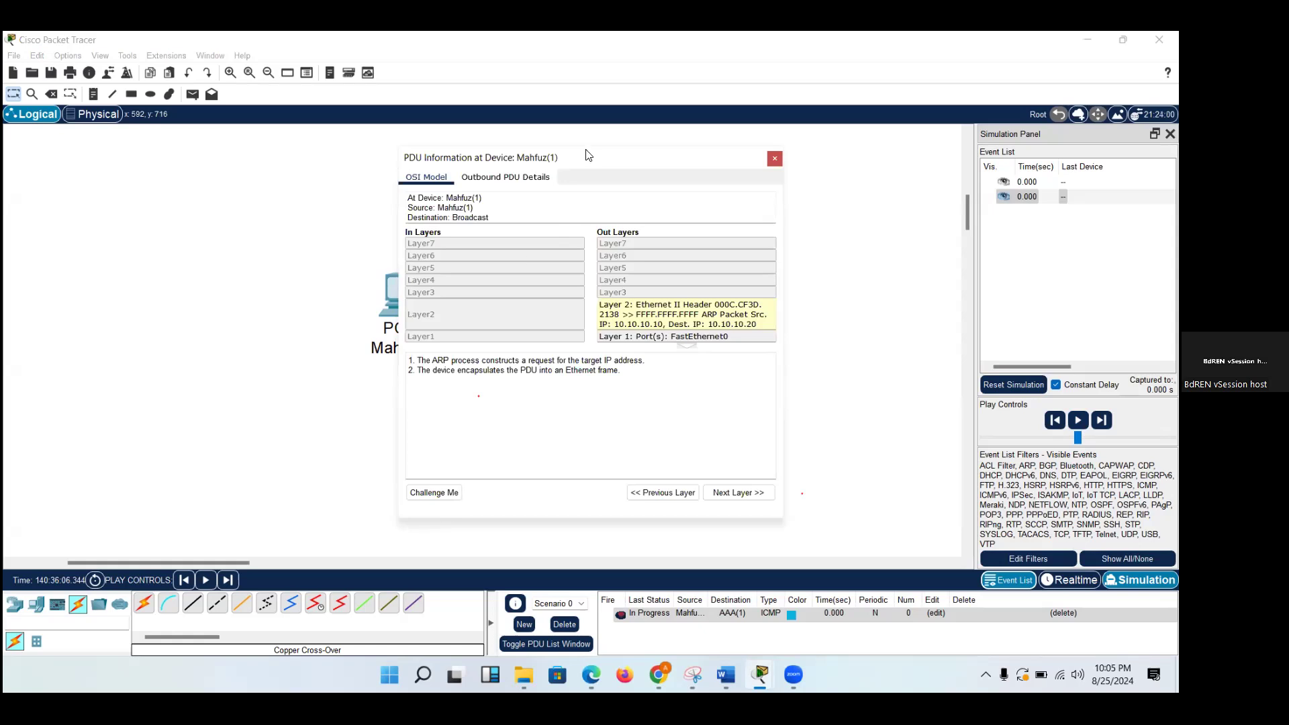
{"action": "left_click_drag", "start_coordinate": [606, 162], "coordinate": [701, 172]}
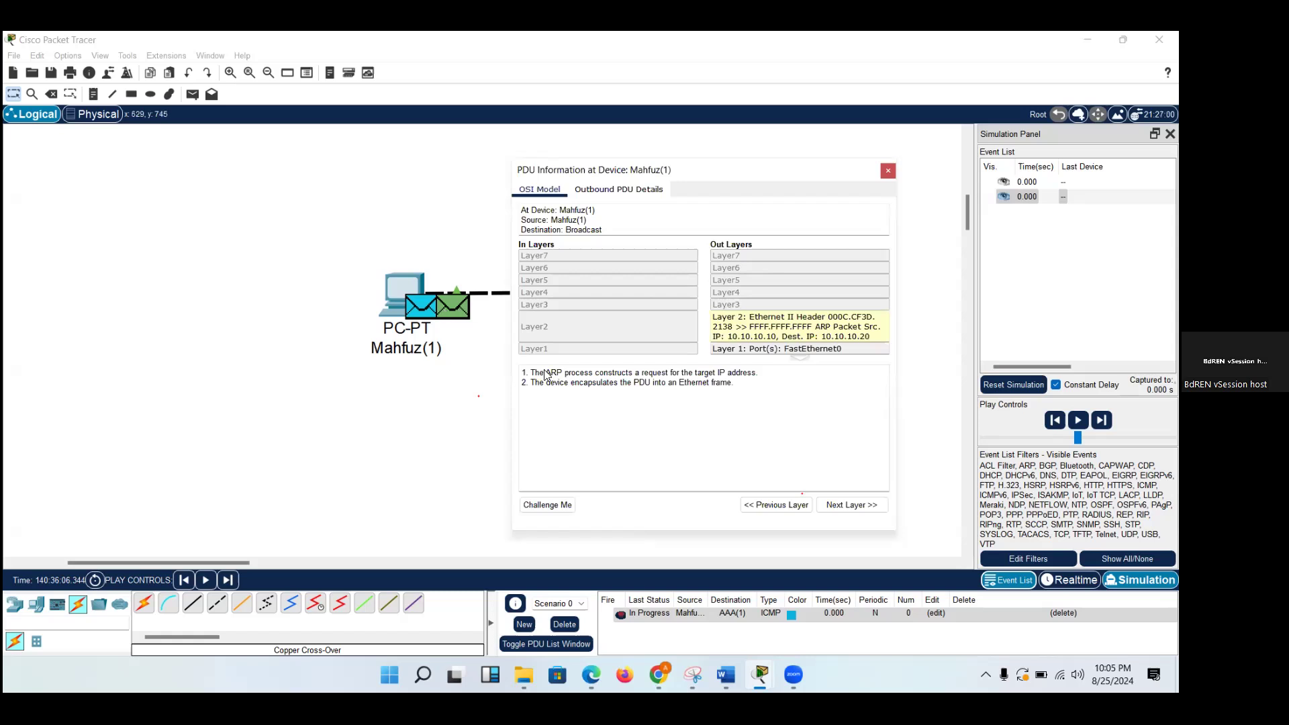
Review the ARP Request section in the Word document Module 6 PAN Packet Flow and return to Packet Tracer.
{"action": "mouse_move", "coordinate": [725, 674]}
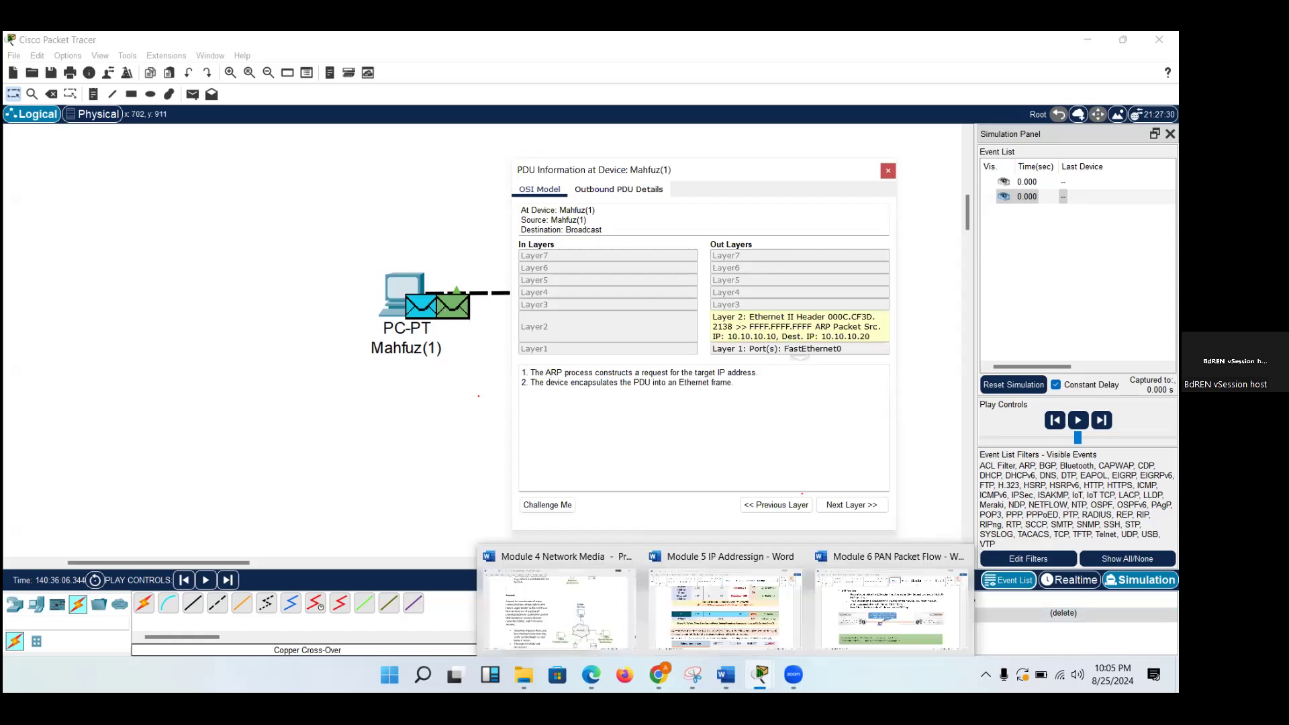
{"action": "left_click", "coordinate": [844, 620]}
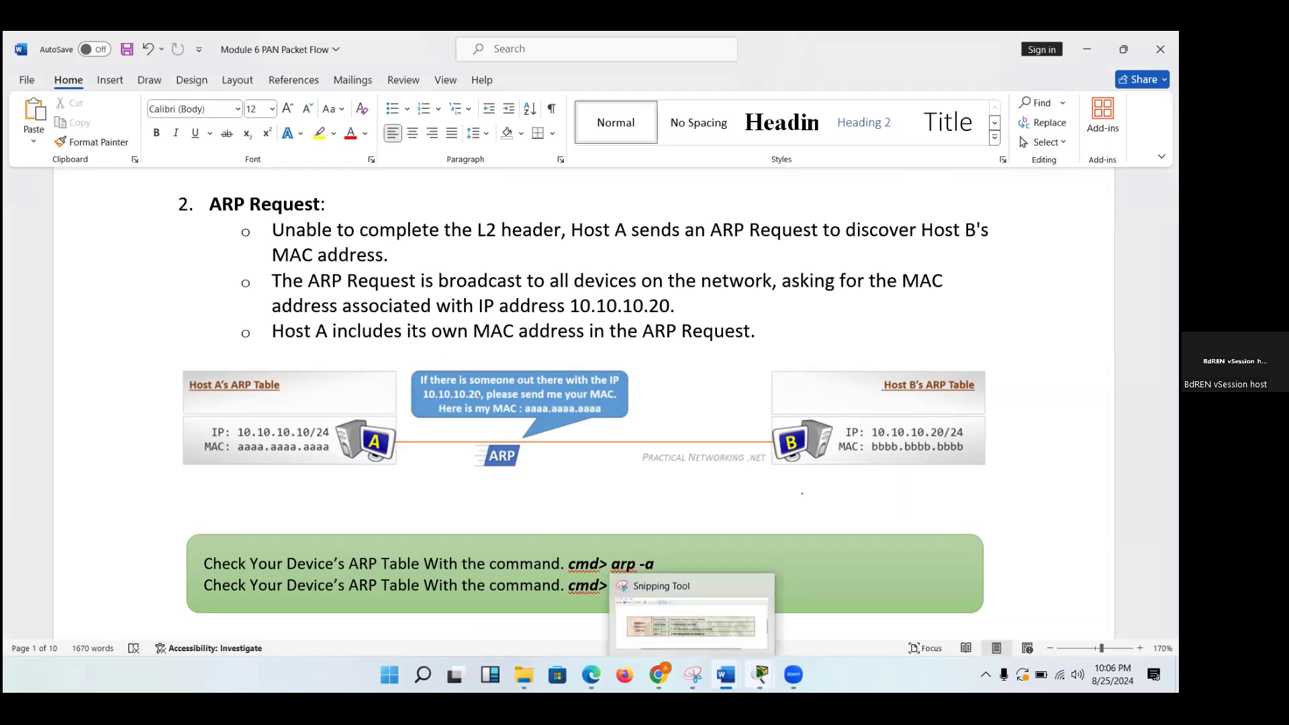
{"action": "mouse_move", "coordinate": [761, 675]}
{"action": "left_click", "coordinate": [741, 613]}
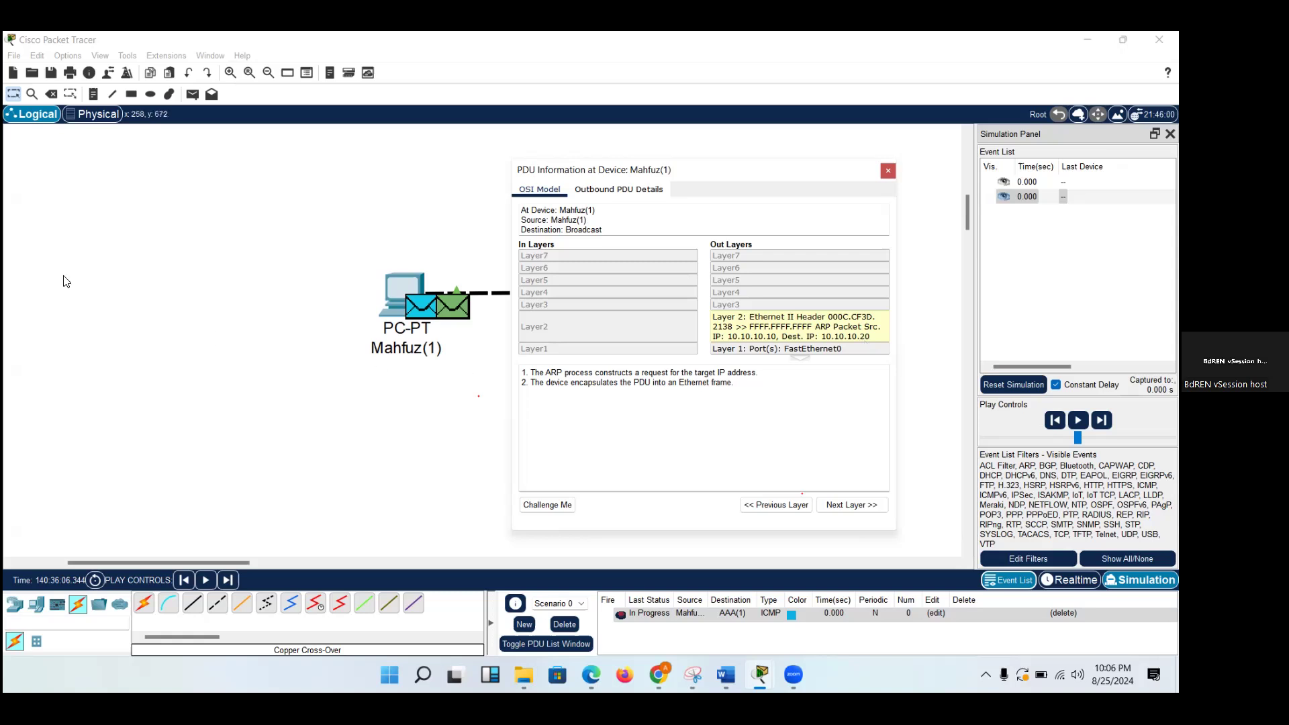
Annotate the hosts as 10 and 20, underline the outbound Layer 2 addresses and circle the left PC in red, closing the PDU information.
{"action": "mouse_move", "coordinate": [339, 213]}
{"action": "left_mouse_down"}
{"action": "mouse_move", "coordinate": [342, 228]}
{"action": "mouse_move", "coordinate": [355, 201]}
{"action": "left_mouse_up"}
{"action": "mouse_move", "coordinate": [766, 133]}
{"action": "left_mouse_down"}
{"action": "mouse_move", "coordinate": [783, 148]}
{"action": "mouse_move", "coordinate": [786, 135]}
{"action": "left_mouse_up"}
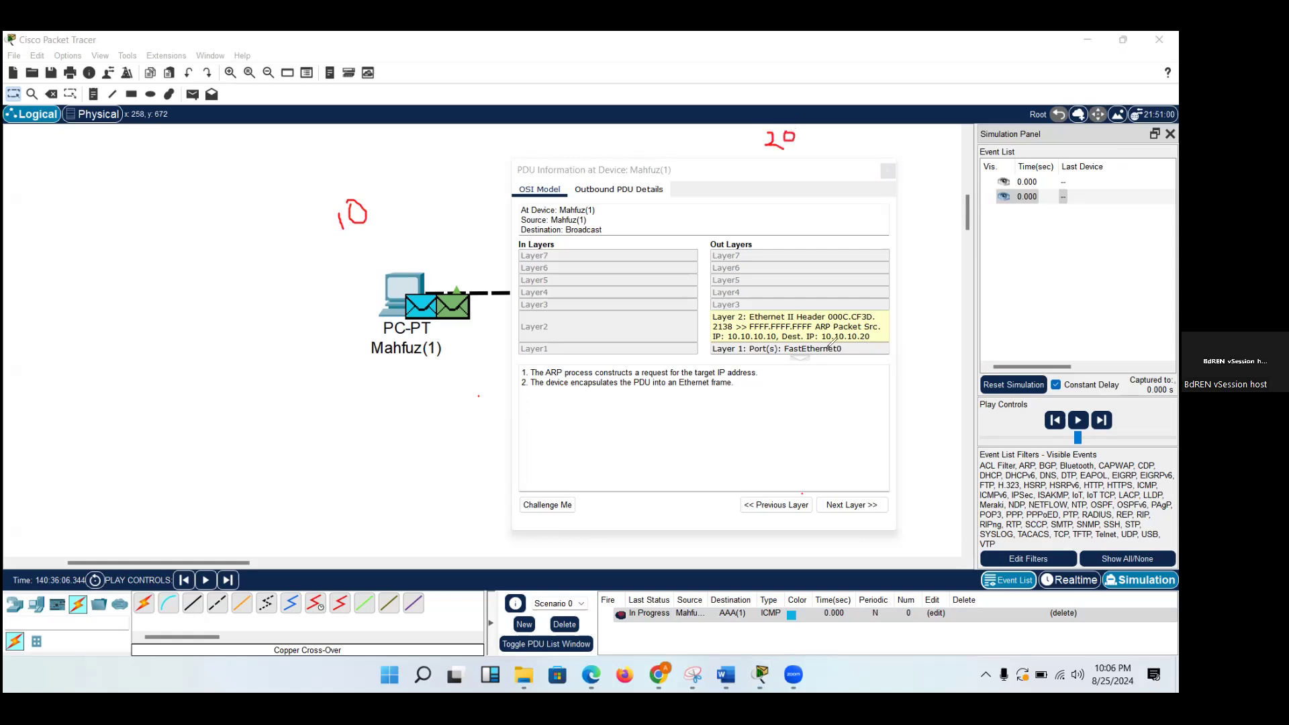
{"action": "left_click_drag", "start_coordinate": [855, 345], "coordinate": [877, 343]}
{"action": "mouse_move", "coordinate": [762, 343]}
{"action": "left_mouse_down"}
{"action": "mouse_move", "coordinate": [779, 343]}
{"action": "mouse_move", "coordinate": [765, 330]}
{"action": "mouse_move", "coordinate": [812, 329]}
{"action": "left_mouse_up"}
{"action": "left_click_drag", "start_coordinate": [824, 321], "coordinate": [872, 322]}
{"action": "mouse_move", "coordinate": [398, 255]}
{"action": "left_mouse_down"}
{"action": "mouse_move", "coordinate": [343, 322]}
{"action": "mouse_move", "coordinate": [392, 250]}
{"action": "mouse_move", "coordinate": [371, 259]}
{"action": "left_mouse_up"}
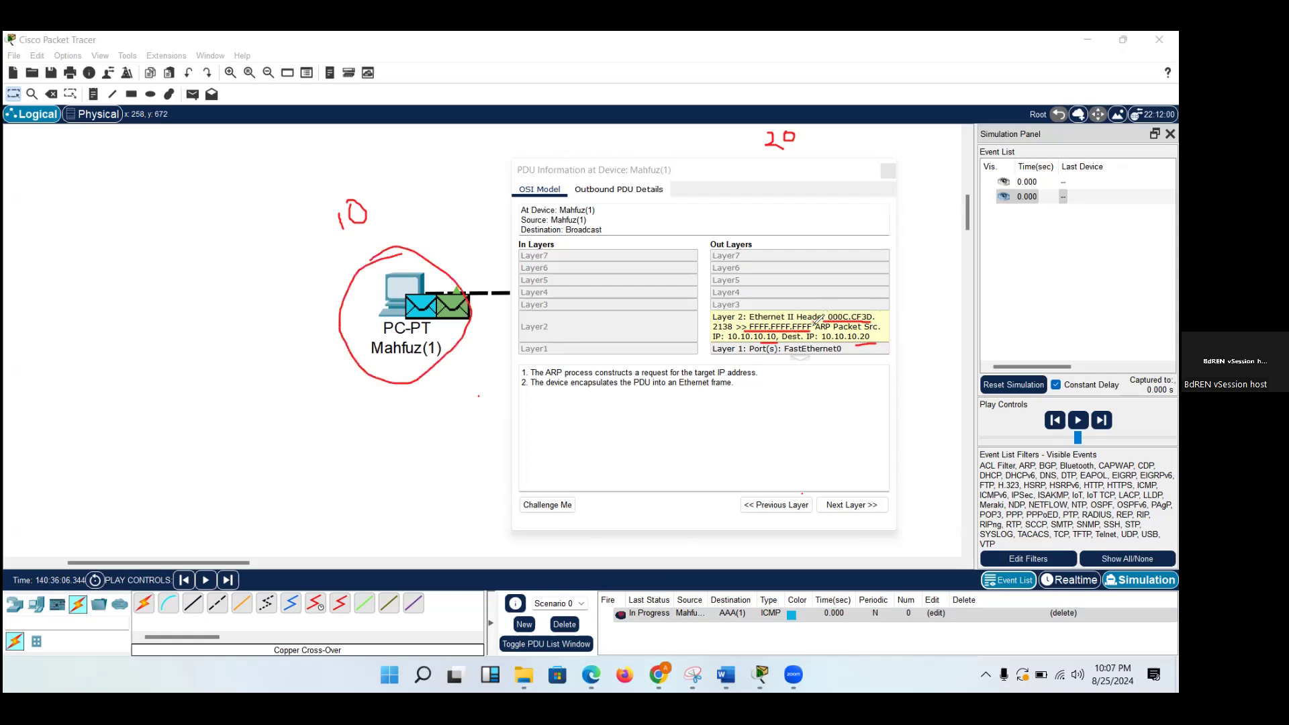
{"action": "left_click_drag", "start_coordinate": [813, 321], "coordinate": [812, 331]}
{"action": "left_click", "coordinate": [888, 170]}
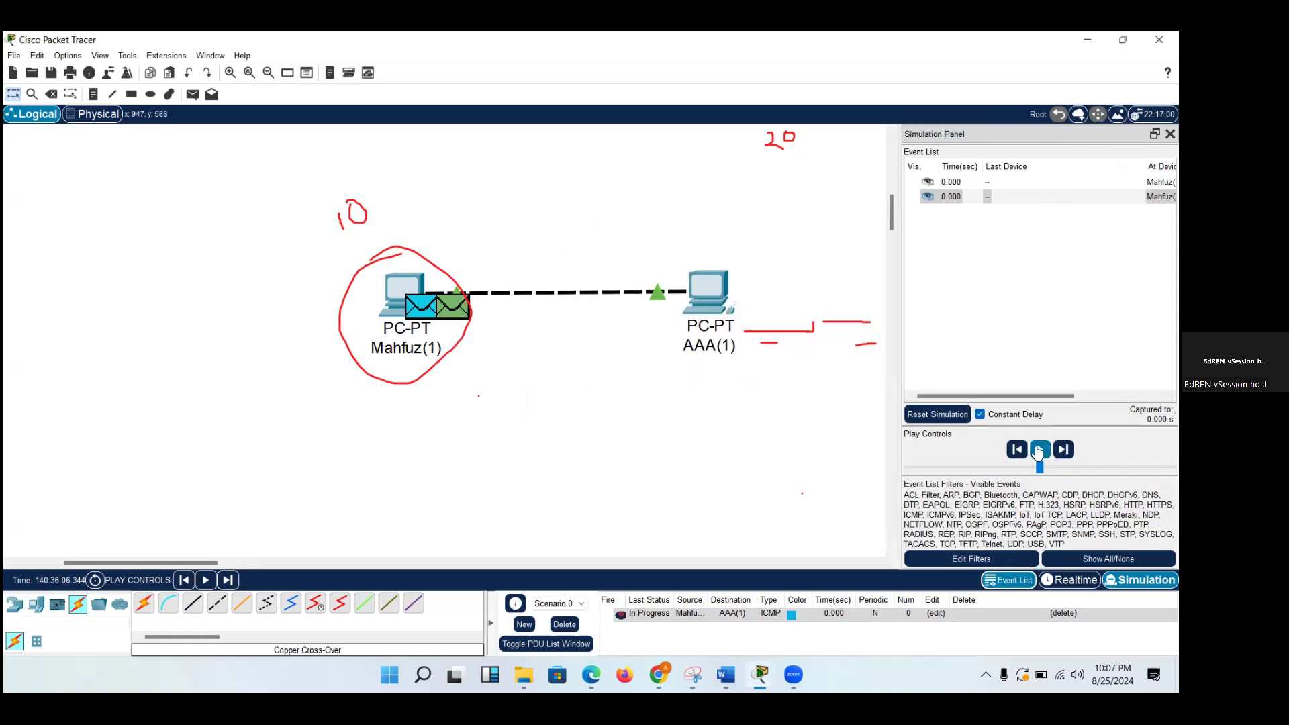
Play the simulation until the ARP packet reaches AAA(1), and open its PDU information beside the left PC.
{"action": "left_click", "coordinate": [1039, 451]}
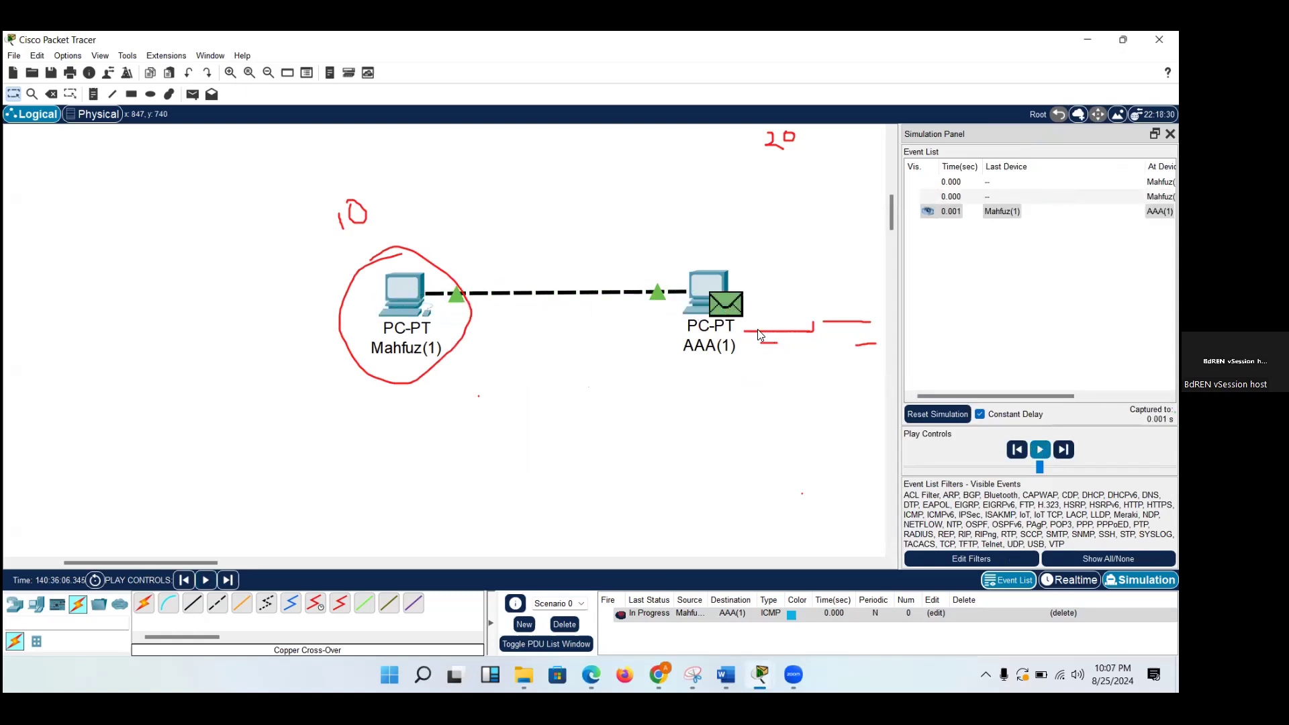
{"action": "left_click", "coordinate": [727, 309]}
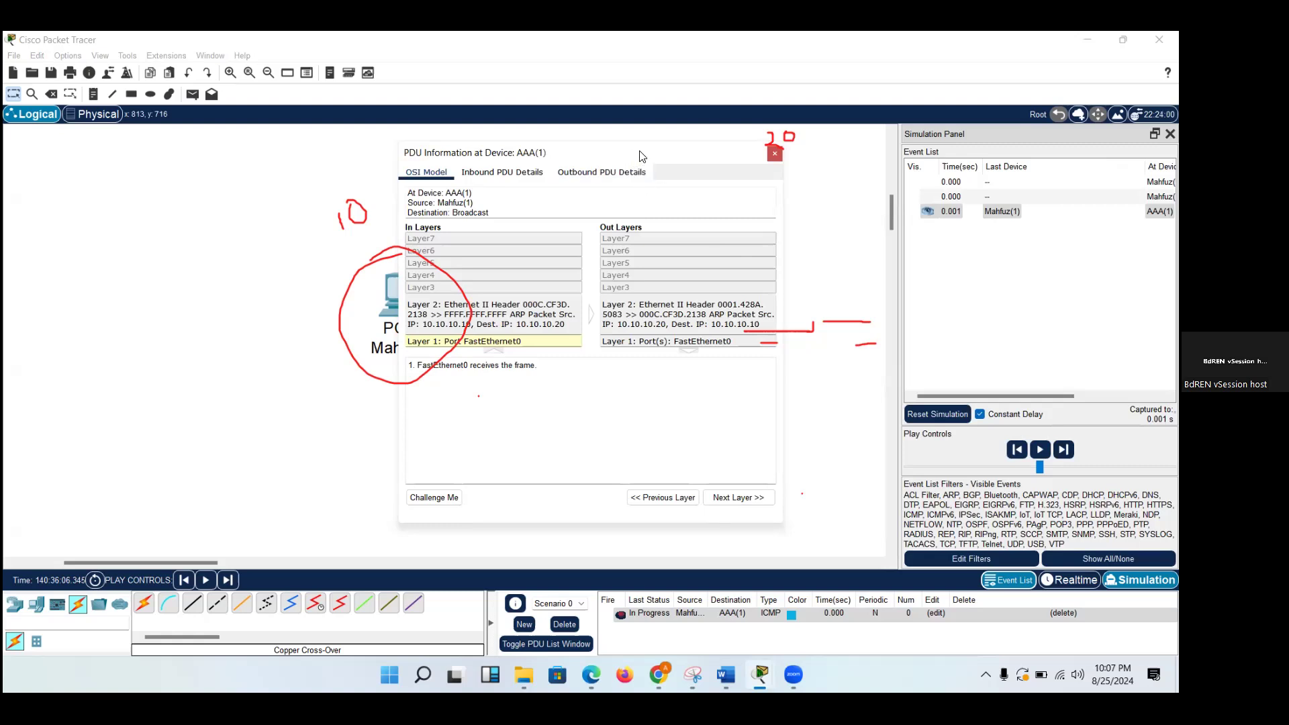
{"action": "left_click_drag", "start_coordinate": [643, 156], "coordinate": [614, 208]}
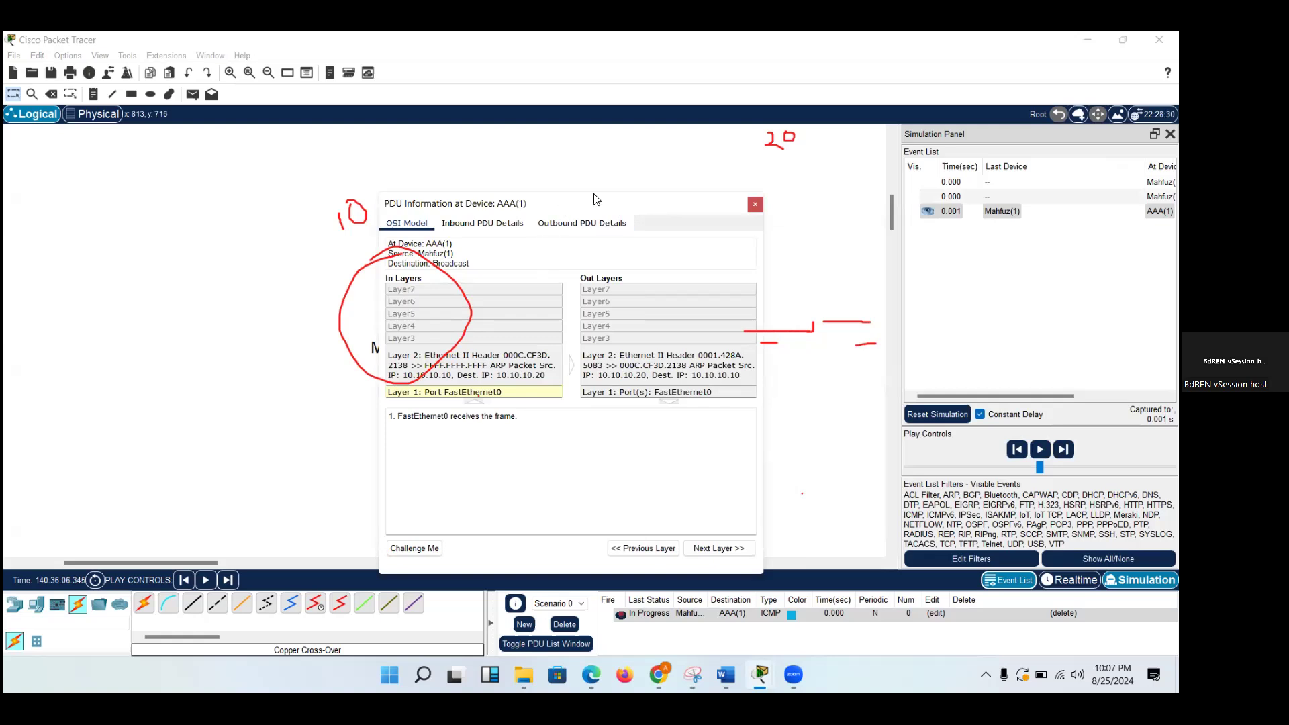
{"action": "left_click_drag", "start_coordinate": [593, 198], "coordinate": [739, 168]}
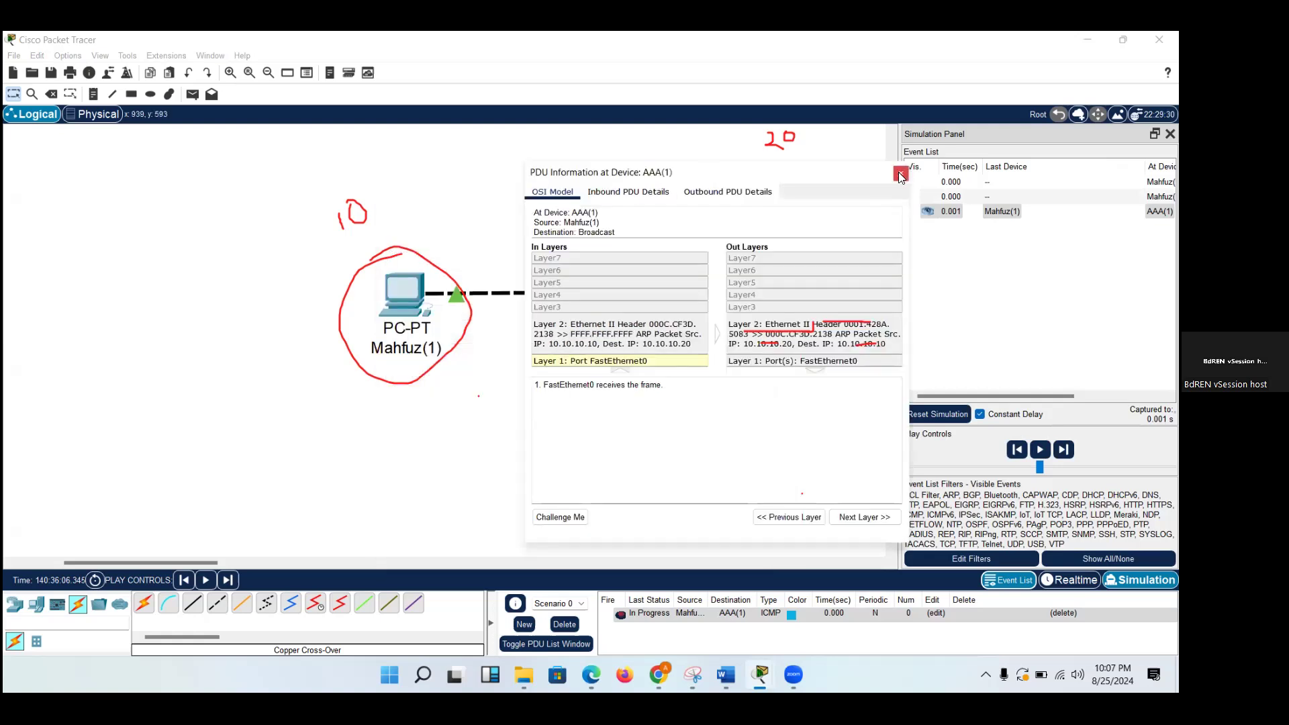
Play the simulation until the ARP reply reaches the left PC, and open its PDU information clear of that PC.
{"action": "left_click", "coordinate": [900, 175]}
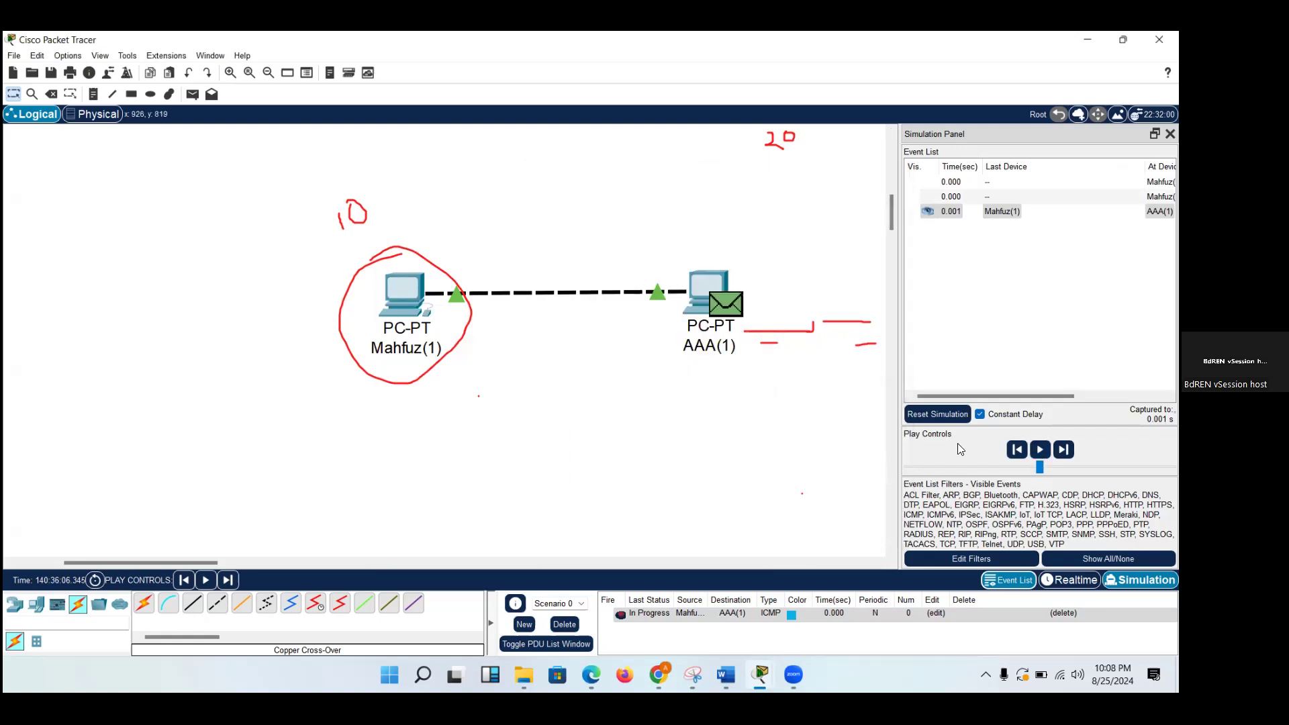
{"action": "left_click", "coordinate": [1040, 450]}
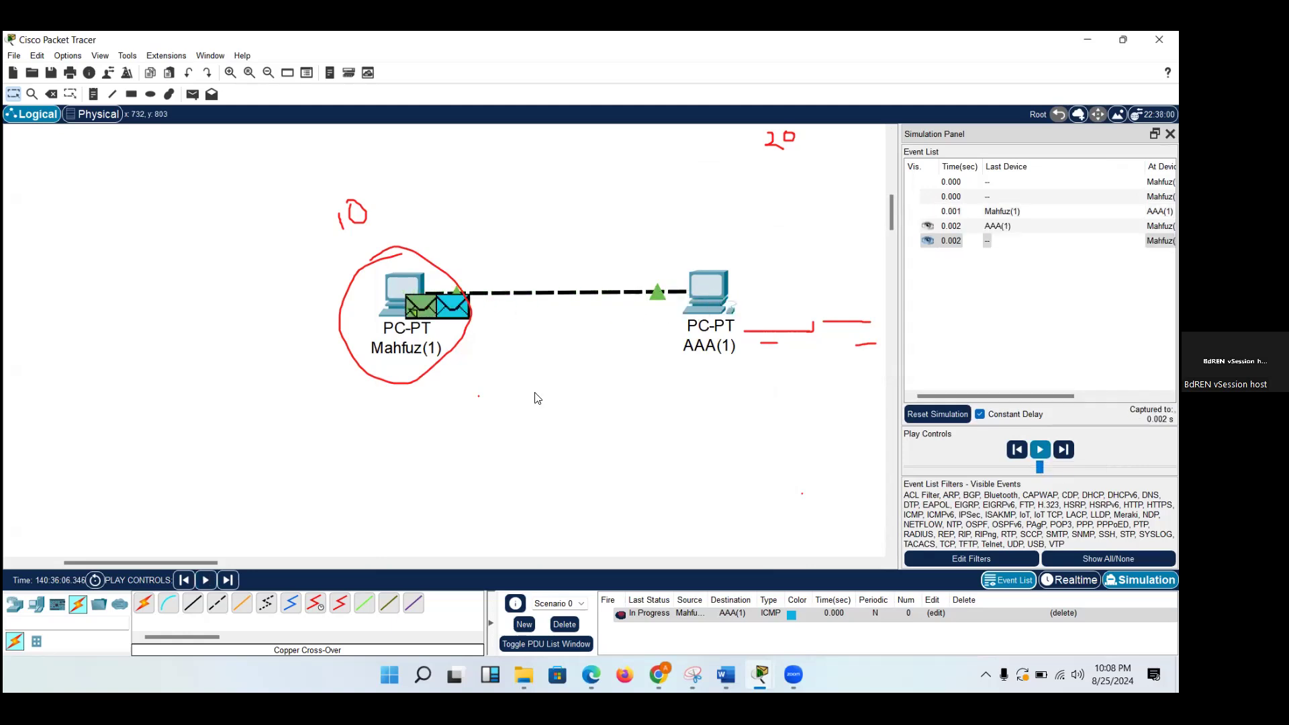
{"action": "left_click", "coordinate": [417, 306]}
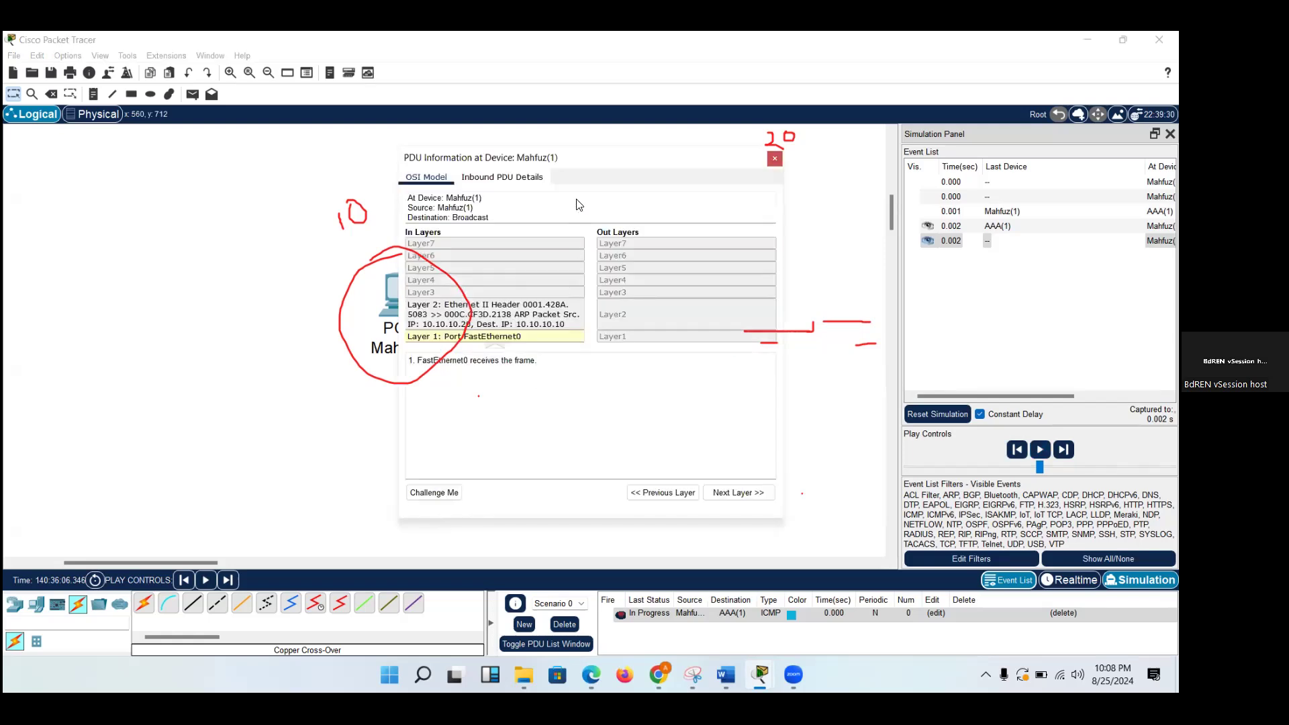
{"action": "left_click_drag", "start_coordinate": [579, 164], "coordinate": [734, 219]}
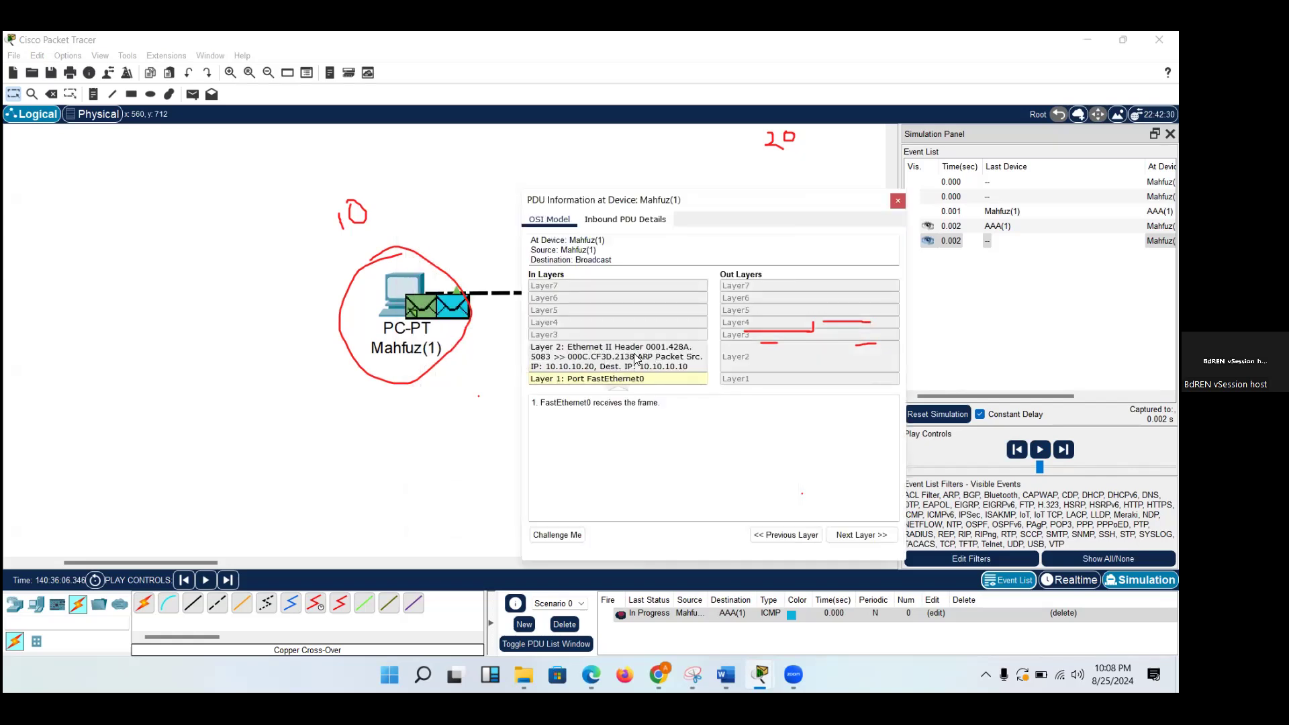
Circle the source MAC address in the inbound Layer 2 details in red and underline the source and destination IP addresses.
{"action": "left_click", "coordinate": [57, 271]}
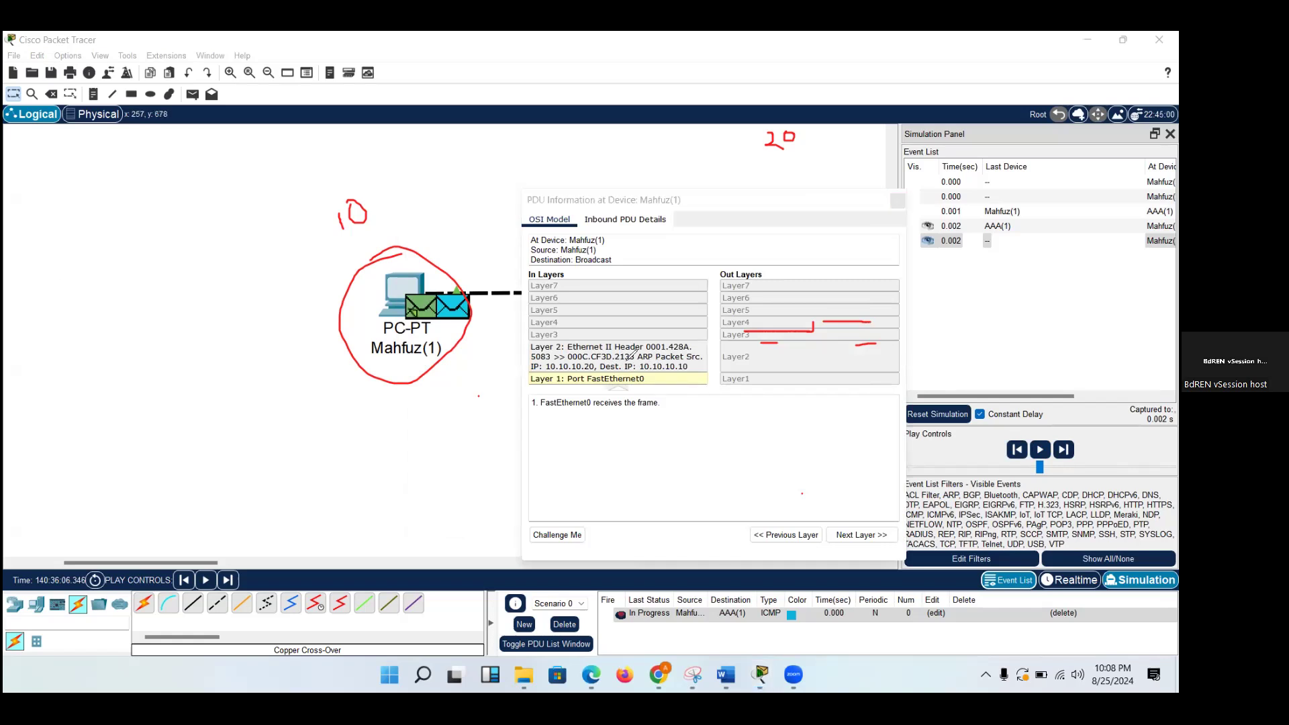
{"action": "left_click_drag", "start_coordinate": [631, 360], "coordinate": [564, 360]}
{"action": "mouse_move", "coordinate": [648, 346]}
{"action": "left_mouse_down"}
{"action": "mouse_move", "coordinate": [690, 332]}
{"action": "mouse_move", "coordinate": [697, 346]}
{"action": "mouse_move", "coordinate": [648, 348]}
{"action": "left_mouse_up"}
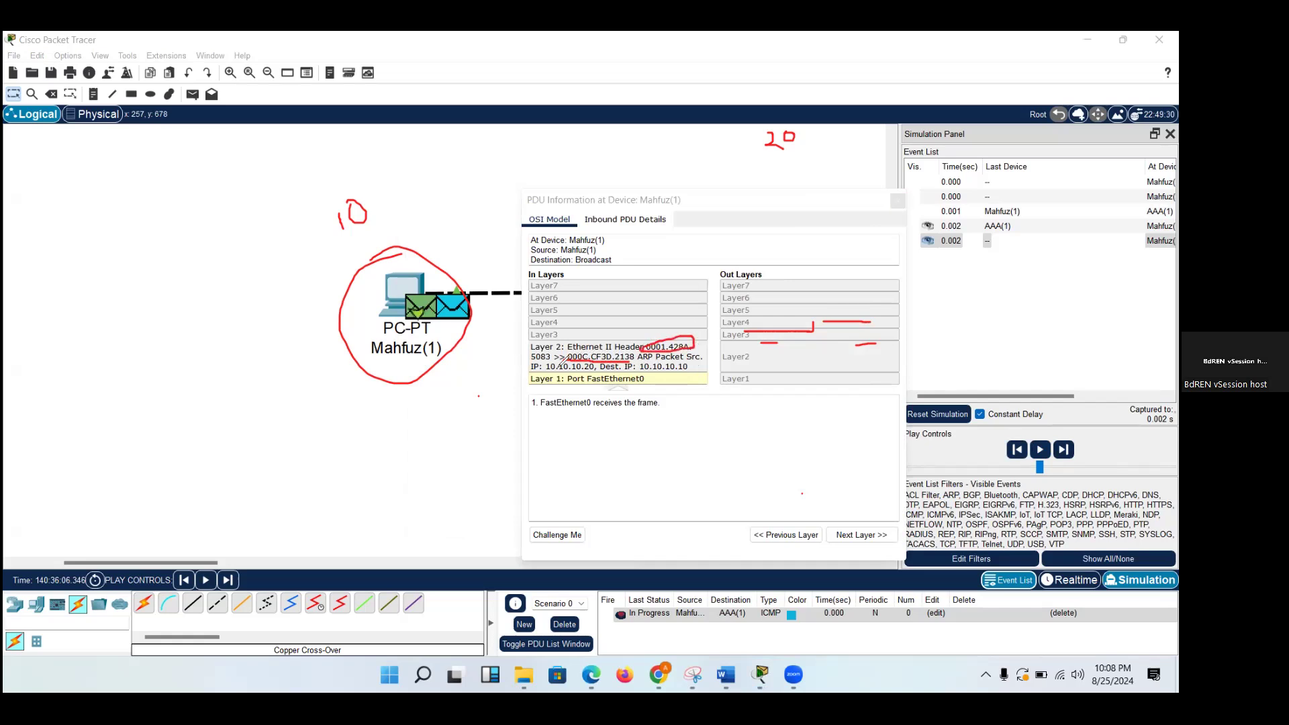
{"action": "mouse_move", "coordinate": [623, 368]}
{"action": "left_mouse_down"}
{"action": "mouse_move", "coordinate": [608, 377]}
{"action": "mouse_move", "coordinate": [549, 363]}
{"action": "mouse_move", "coordinate": [588, 378]}
{"action": "left_mouse_up"}
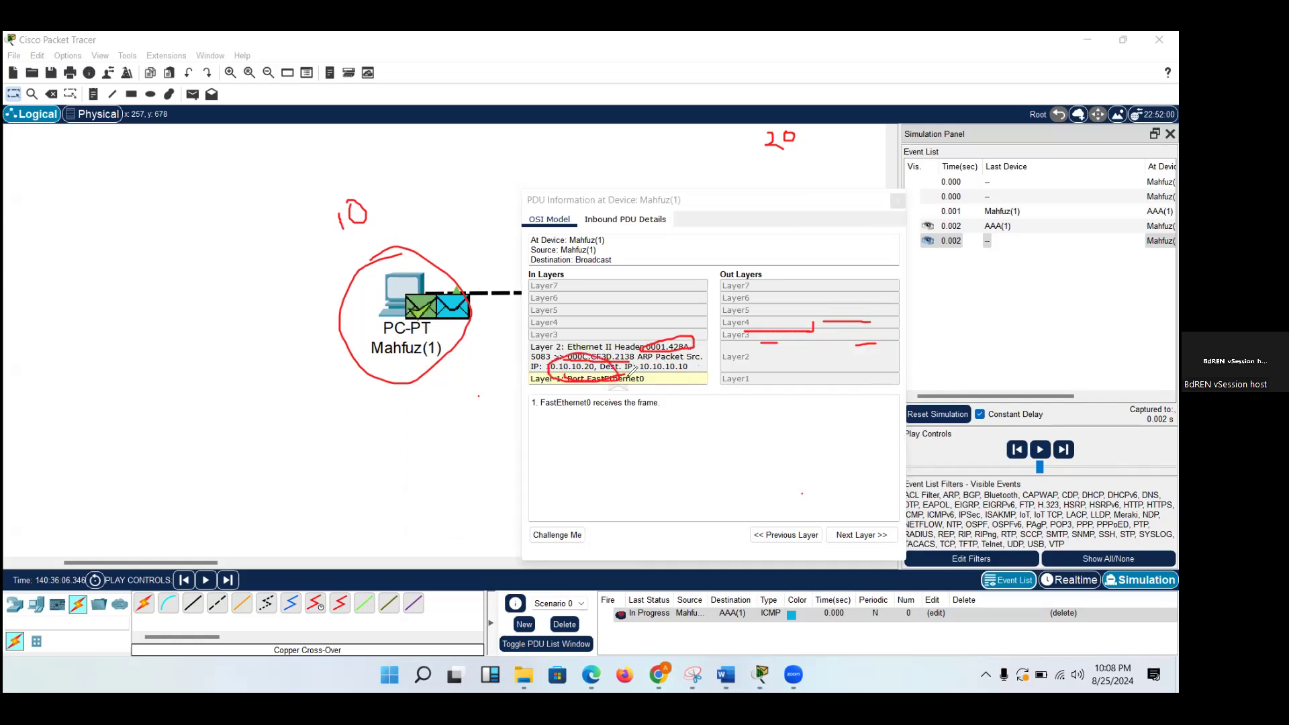
{"action": "left_click_drag", "start_coordinate": [674, 352], "coordinate": [645, 357]}
{"action": "left_click_drag", "start_coordinate": [651, 370], "coordinate": [566, 363]}
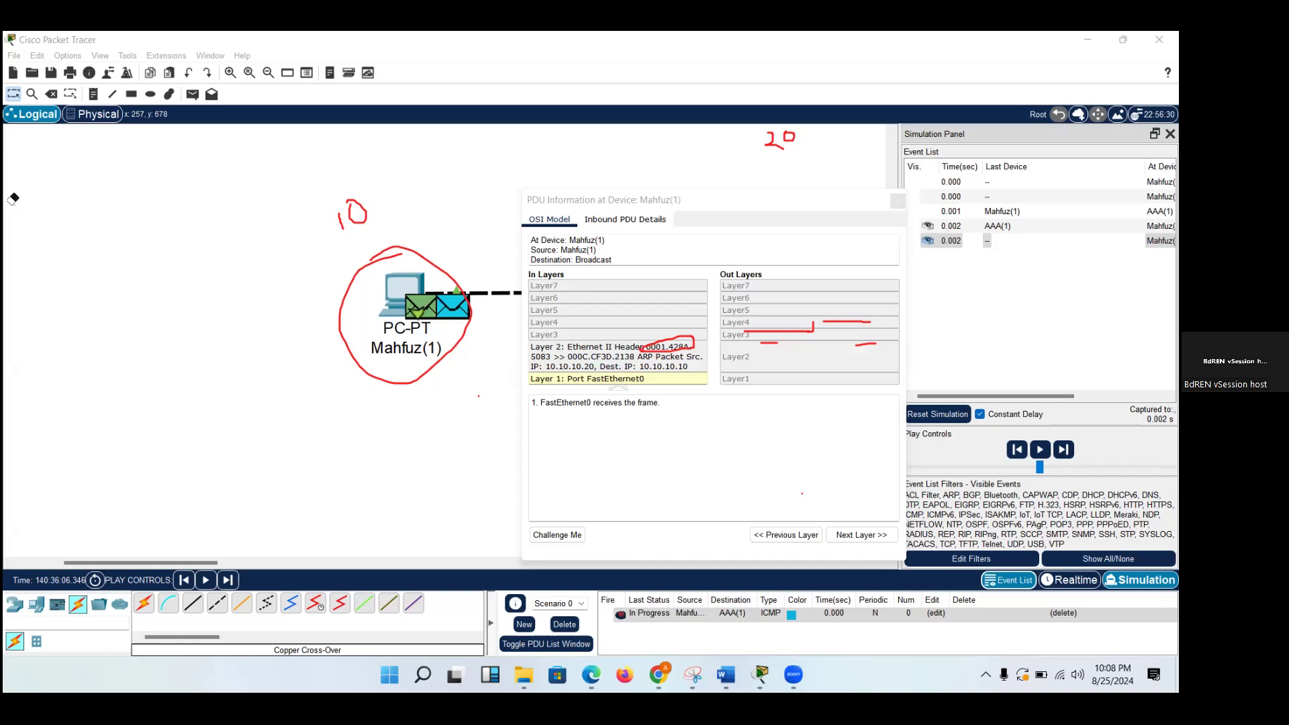
{"action": "left_click_drag", "start_coordinate": [610, 374], "coordinate": [696, 374]}
{"action": "left_click_drag", "start_coordinate": [559, 374], "coordinate": [606, 374]}
Underline the handwritten 20 and 10 labels and draw a curved red arrow from 20 to 10.
{"action": "left_click_drag", "start_coordinate": [770, 161], "coordinate": [832, 158]}
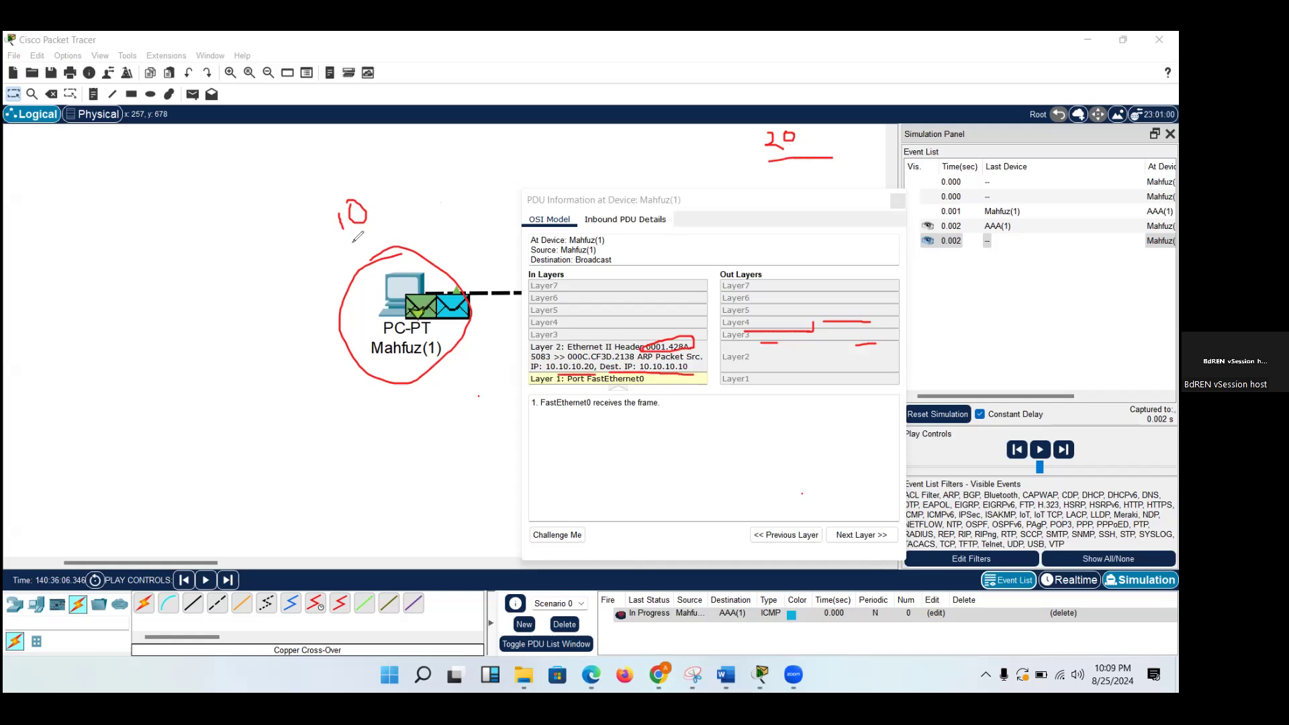
{"action": "left_click_drag", "start_coordinate": [351, 242], "coordinate": [399, 221]}
{"action": "mouse_move", "coordinate": [727, 162]}
{"action": "left_mouse_down"}
{"action": "mouse_move", "coordinate": [507, 159]}
{"action": "mouse_move", "coordinate": [431, 191]}
{"action": "mouse_move", "coordinate": [444, 177]}
{"action": "mouse_move", "coordinate": [455, 193]}
{"action": "mouse_move", "coordinate": [433, 196]}
{"action": "mouse_move", "coordinate": [440, 178]}
{"action": "mouse_move", "coordinate": [449, 194]}
{"action": "left_mouse_up"}
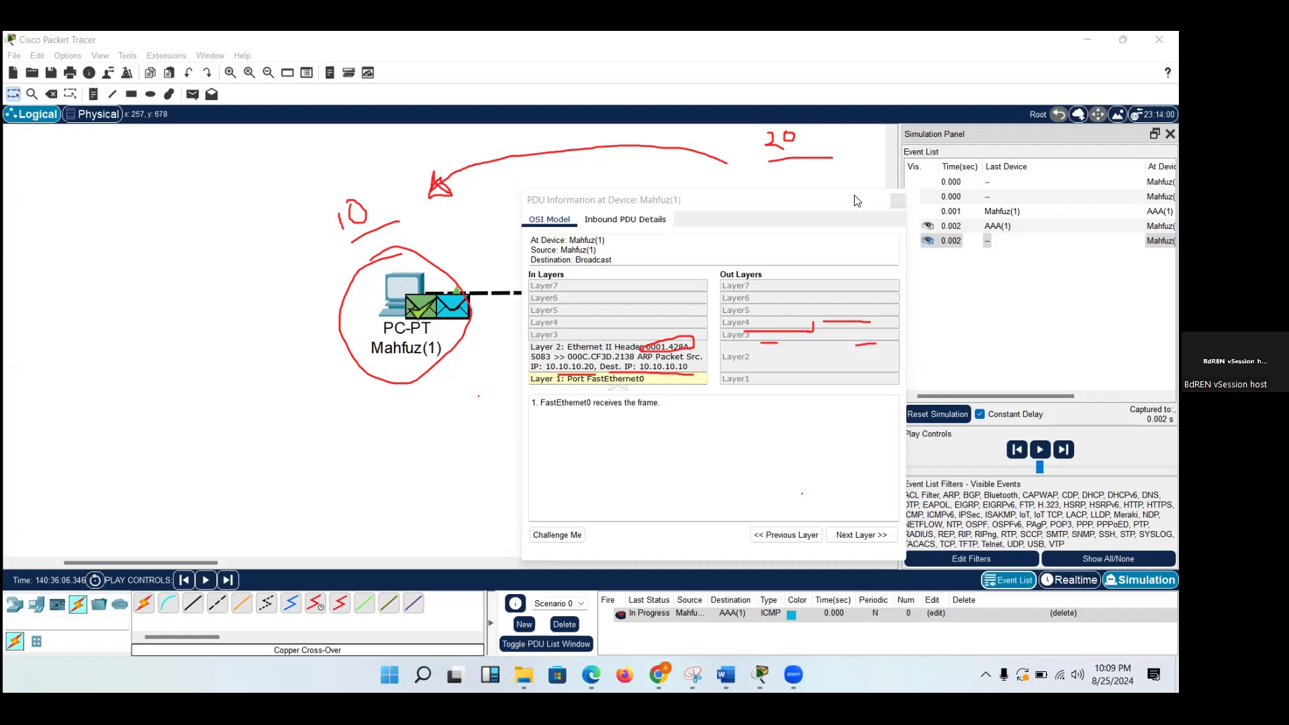
Close the PDU information, play the simulation until the ICMP packet reaches AAA(1), and open that packet's PDU information.
{"action": "left_click", "coordinate": [897, 201]}
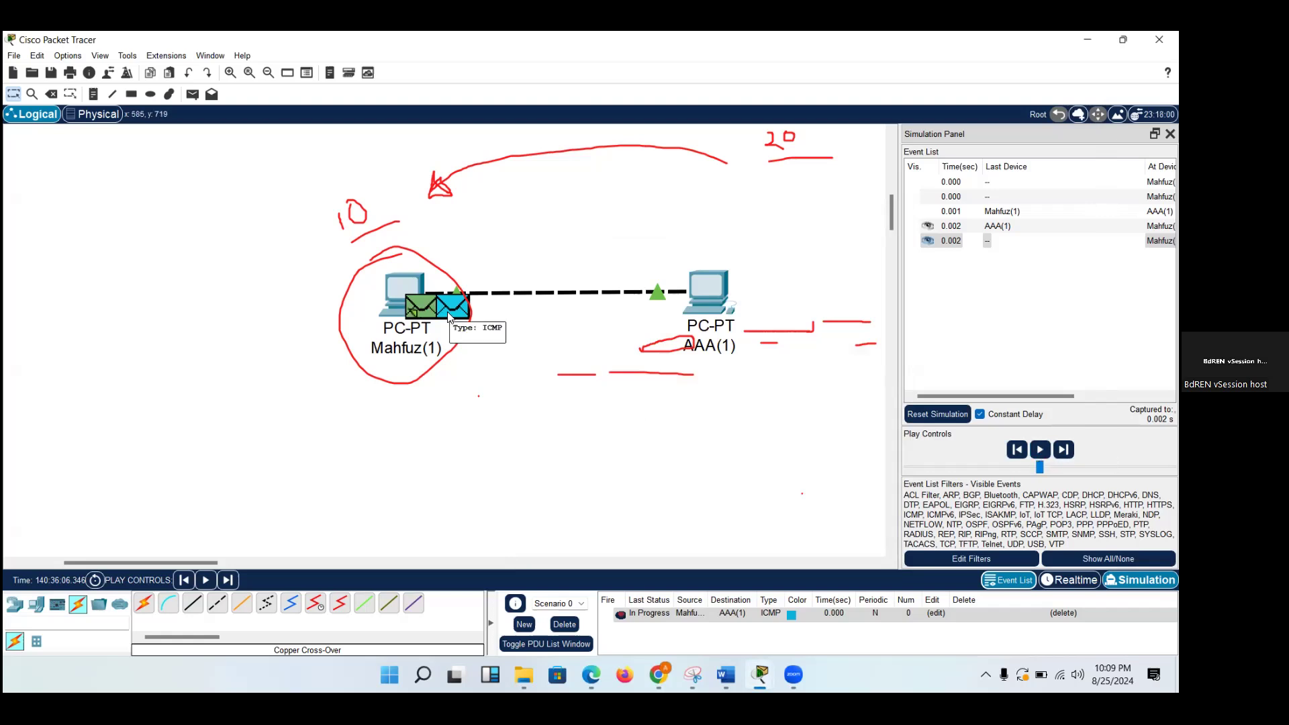
{"action": "left_click", "coordinate": [1037, 451]}
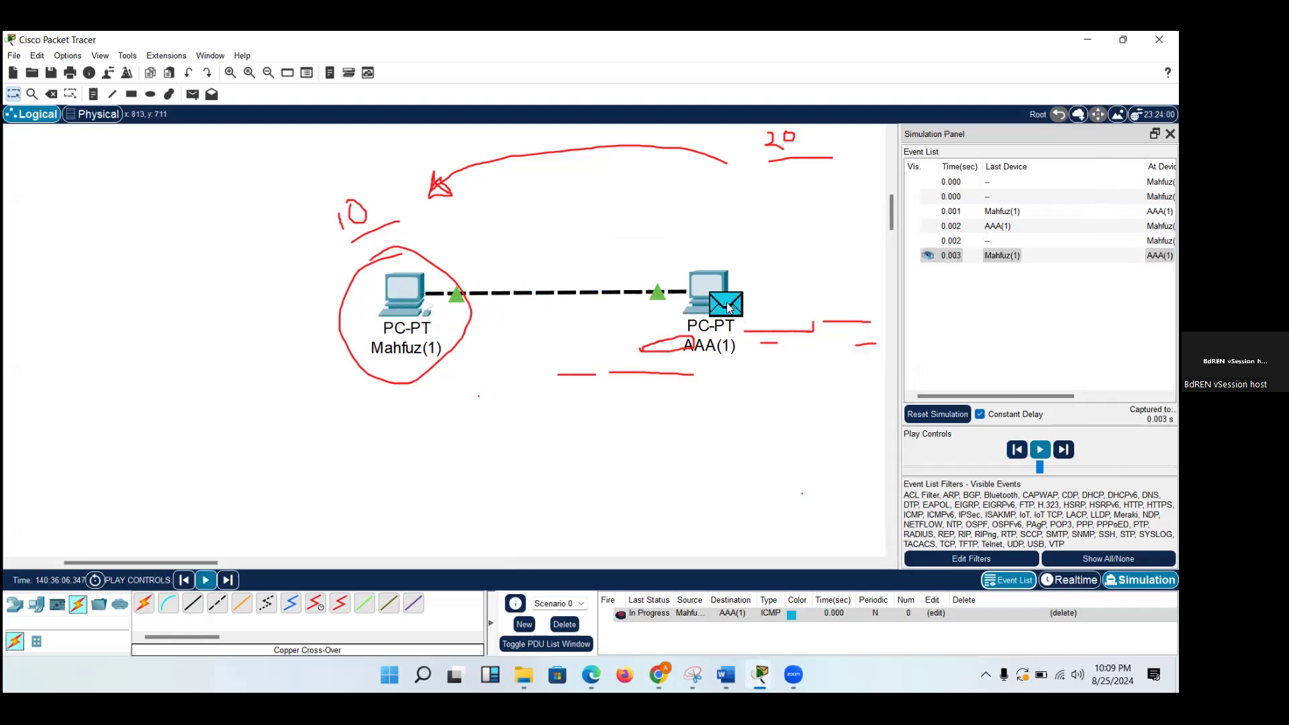
{"action": "left_click", "coordinate": [728, 307]}
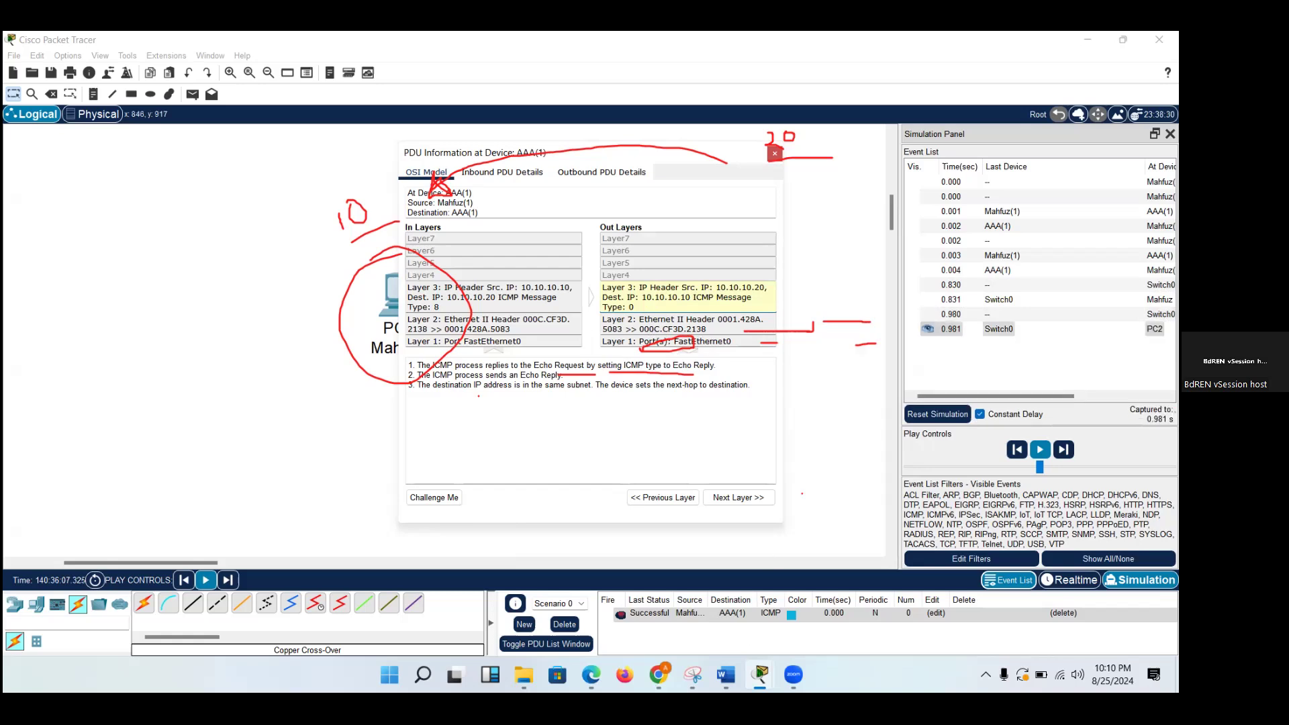
In the Word document Module 6 PAN Packet Flow, outline the packet in the Completion of L2 Header diagram and tick its L3 and L2 addresses.
{"action": "mouse_move", "coordinate": [759, 671]}
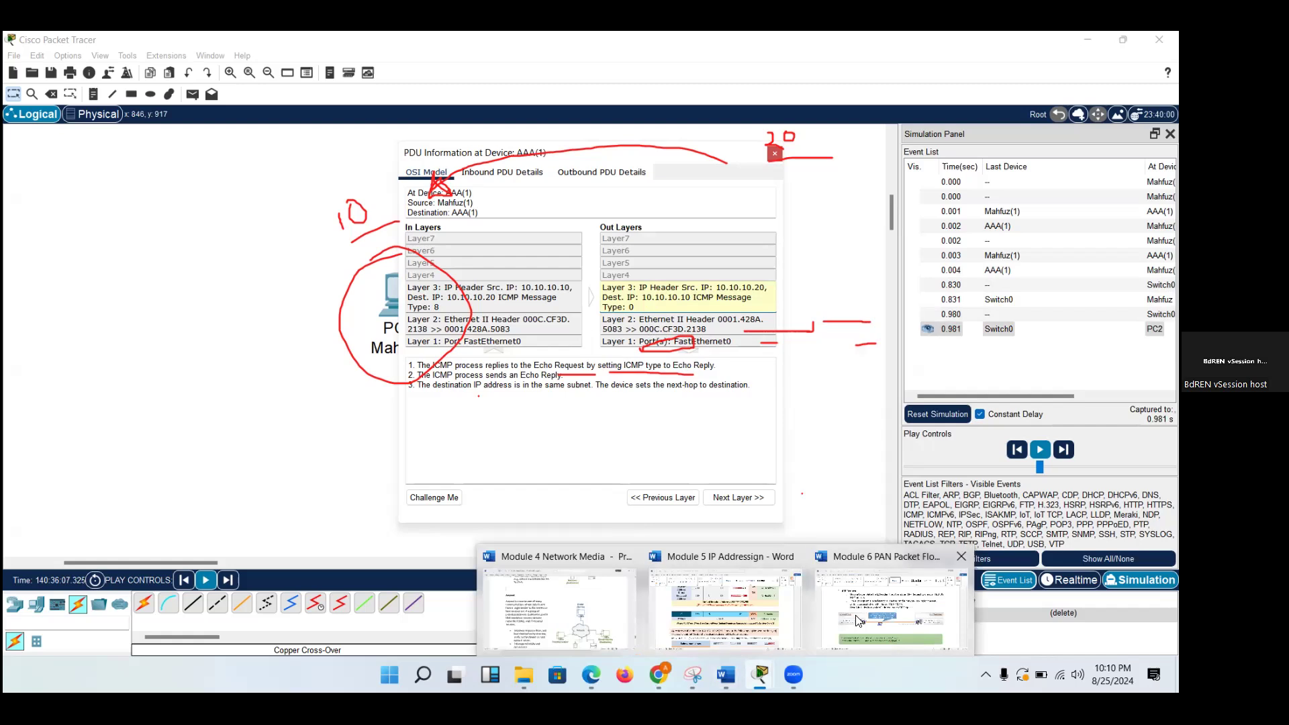
{"action": "left_click", "coordinate": [891, 607]}
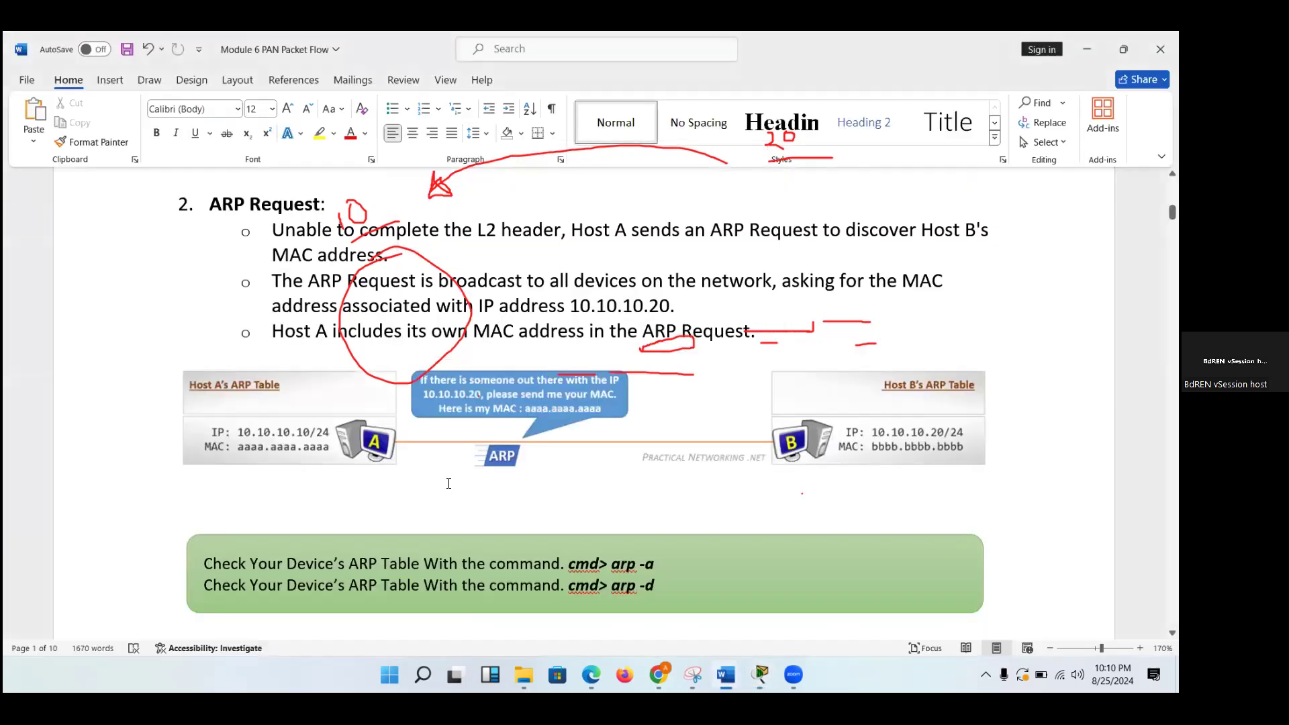
{"action": "scroll", "coordinate": [448, 483], "scroll_direction": "down", "scroll_amount": 15}
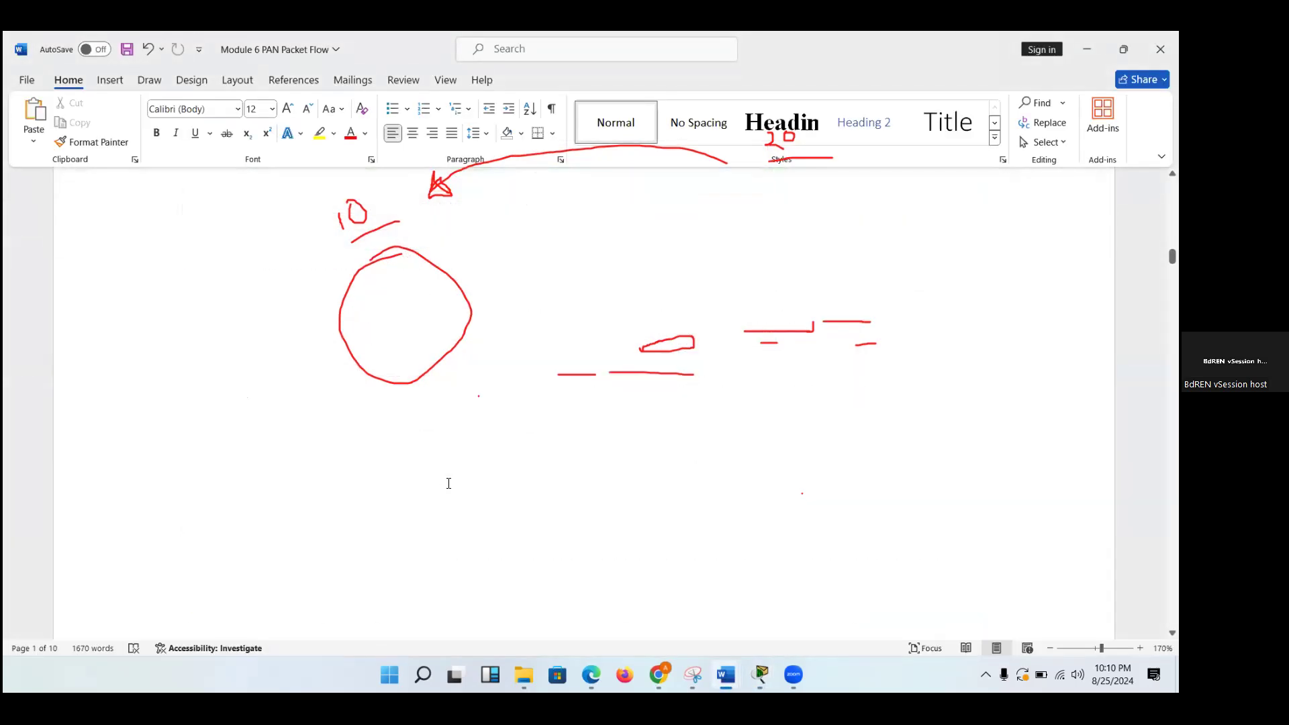
{"action": "scroll", "coordinate": [142, 360], "scroll_direction": "up", "scroll_amount": 3}
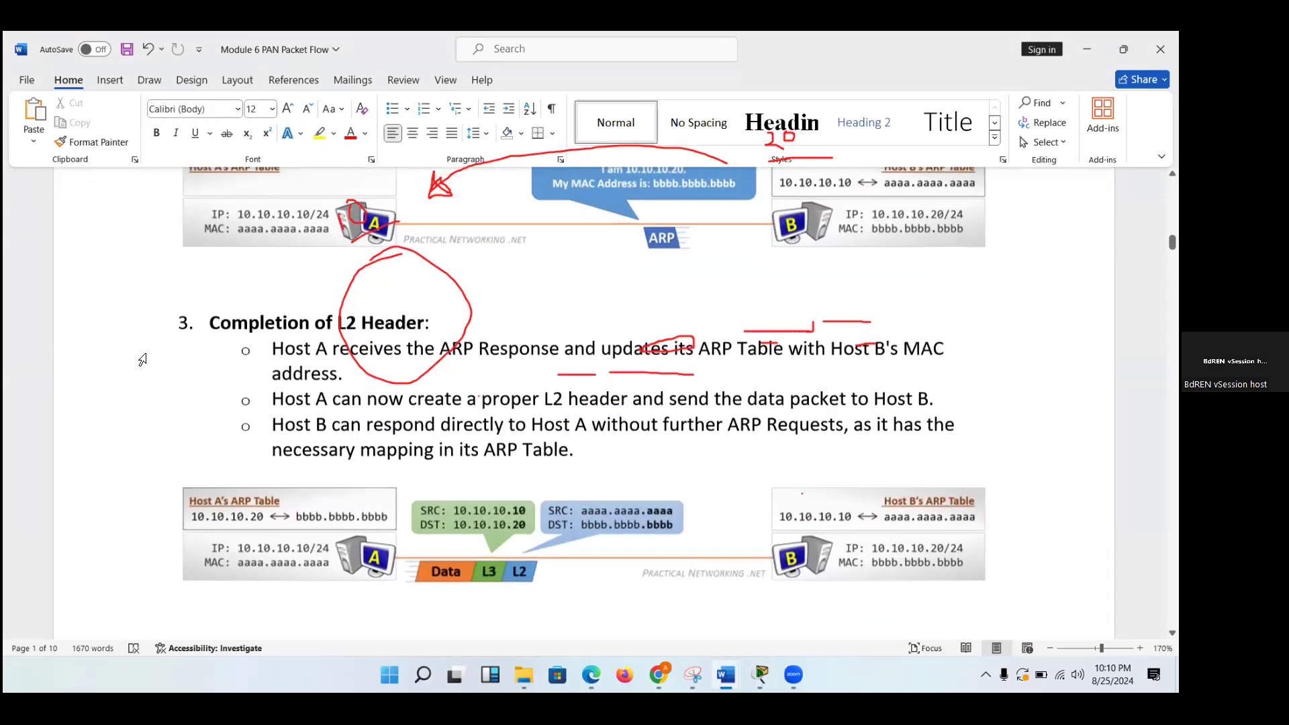
{"action": "left_click", "coordinate": [476, 582]}
{"action": "mouse_move", "coordinate": [411, 578]}
{"action": "left_mouse_down"}
{"action": "mouse_move", "coordinate": [411, 496]}
{"action": "mouse_move", "coordinate": [679, 503]}
{"action": "left_mouse_up"}
{"action": "mouse_move", "coordinate": [679, 549]}
{"action": "left_mouse_down"}
{"action": "mouse_move", "coordinate": [570, 602]}
{"action": "mouse_move", "coordinate": [426, 607]}
{"action": "mouse_move", "coordinate": [411, 591]}
{"action": "left_mouse_up"}
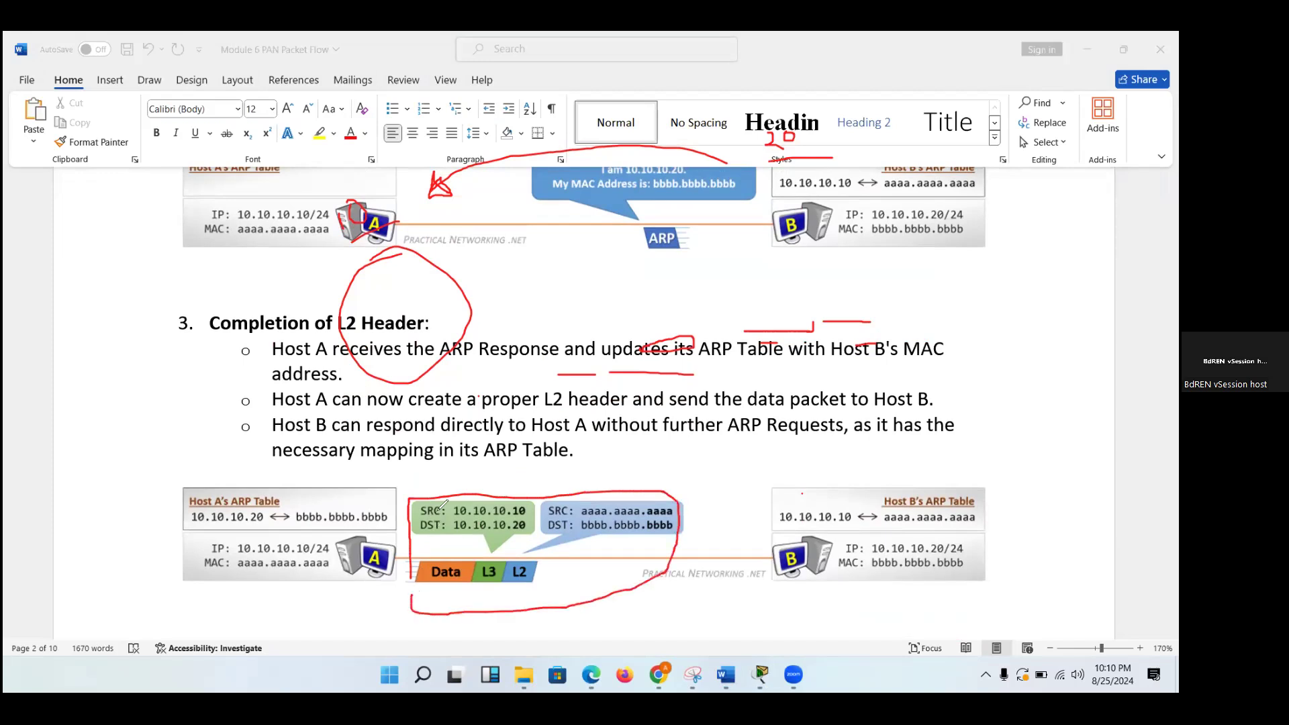
{"action": "left_click_drag", "start_coordinate": [440, 511], "coordinate": [477, 467]}
{"action": "mouse_move", "coordinate": [590, 485]}
{"action": "left_mouse_down"}
{"action": "mouse_move", "coordinate": [593, 497]}
{"action": "mouse_move", "coordinate": [626, 463]}
{"action": "left_mouse_up"}
Return to Packet Tracer, close the PDU information and run arp -a in the left PC's Command Prompt.
{"action": "mouse_move", "coordinate": [760, 674]}
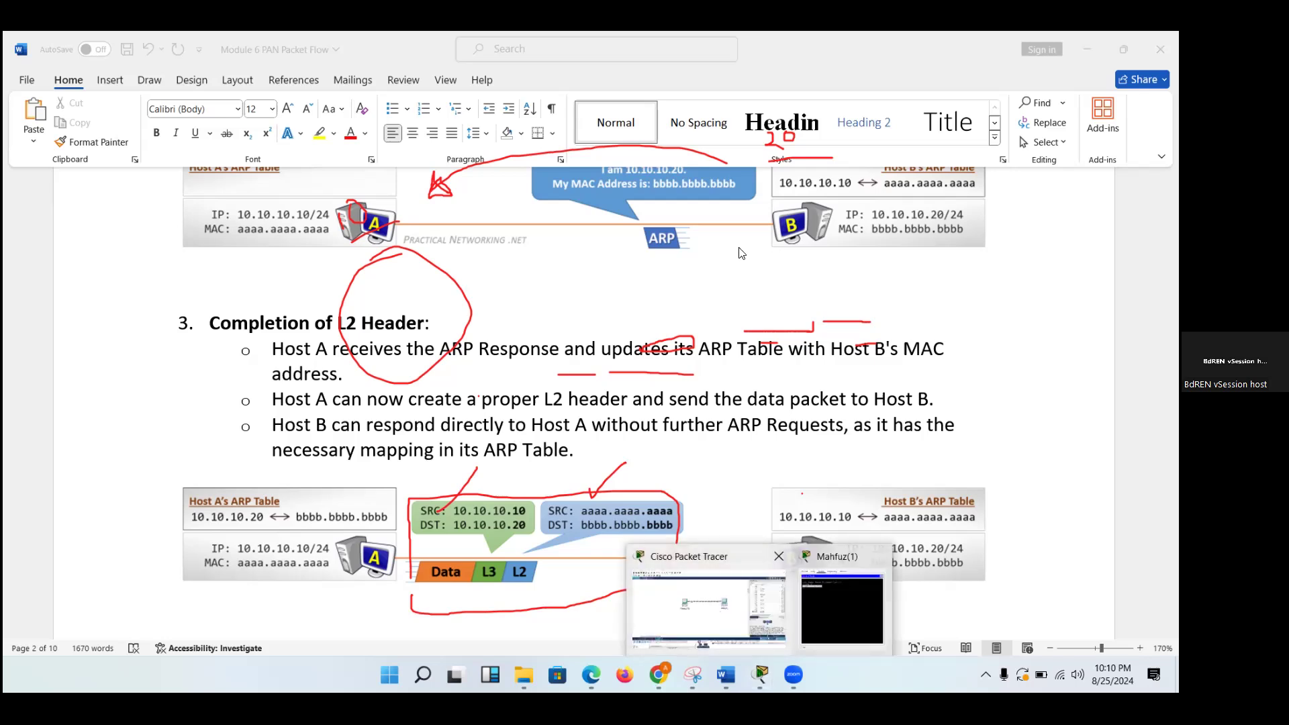
{"action": "left_click", "coordinate": [708, 608]}
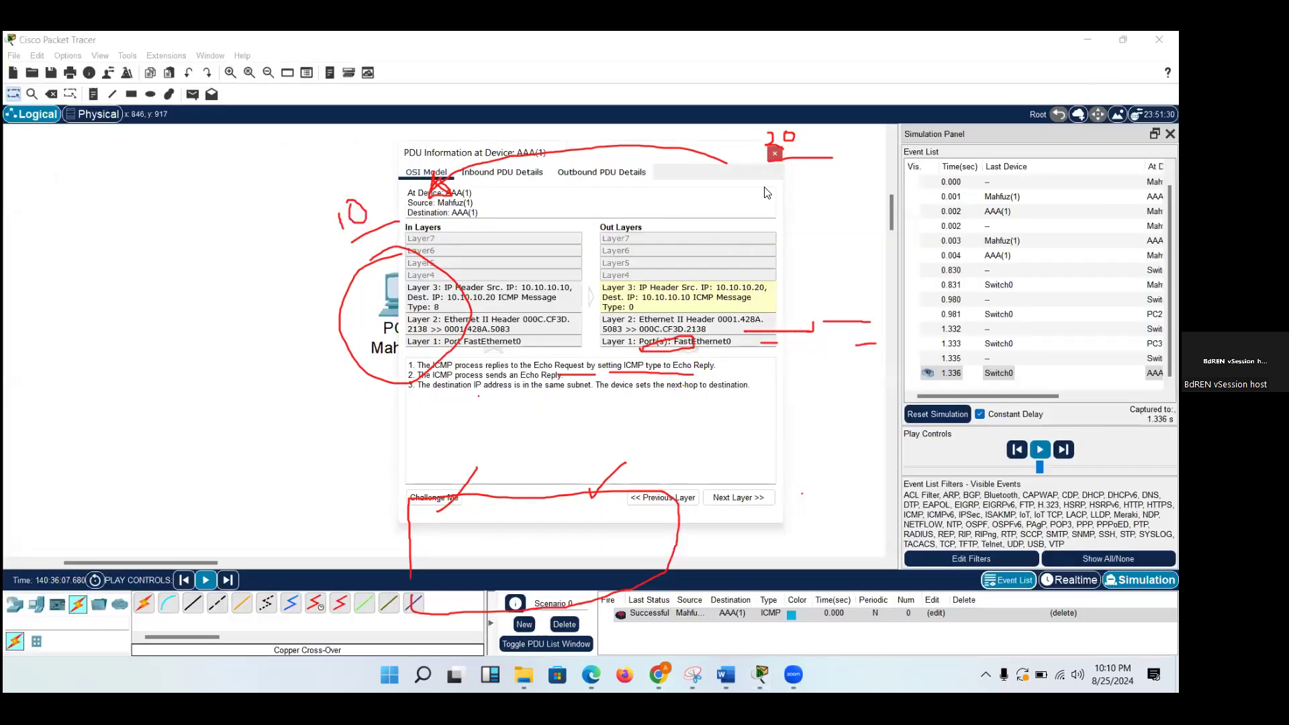
{"action": "left_click", "coordinate": [776, 154]}
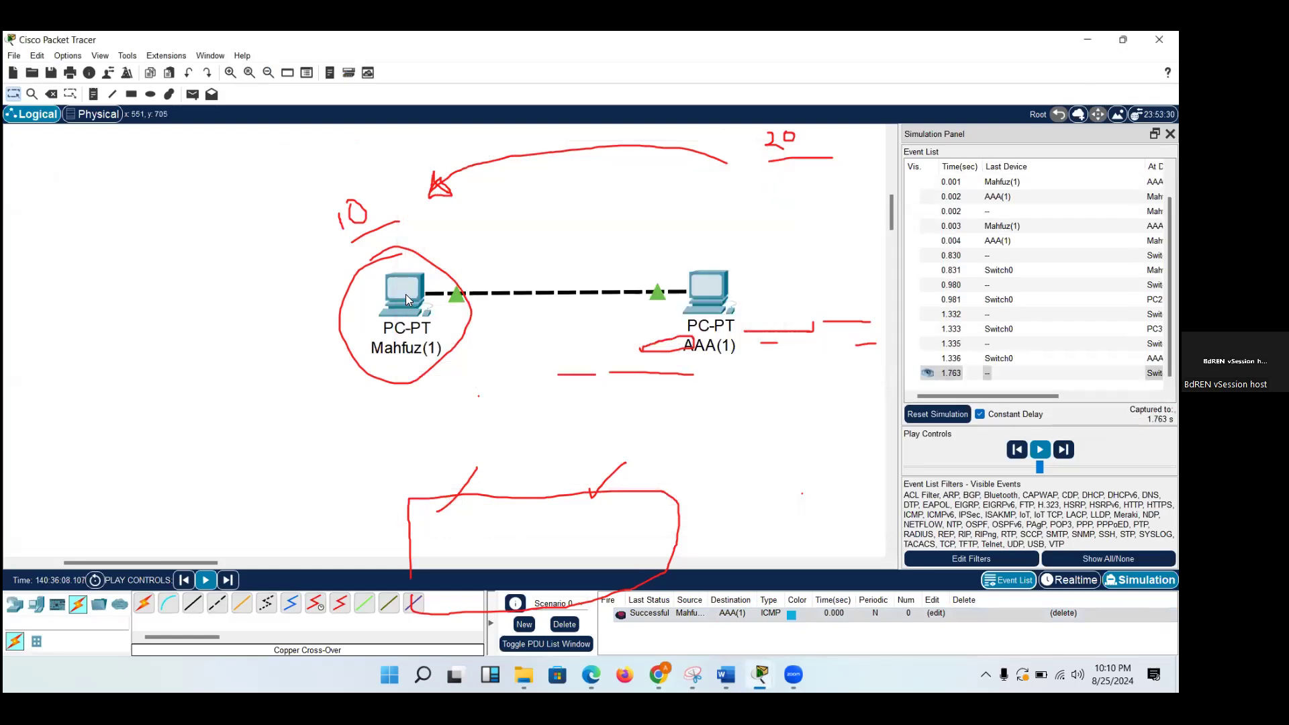
{"action": "left_click", "coordinate": [405, 298]}
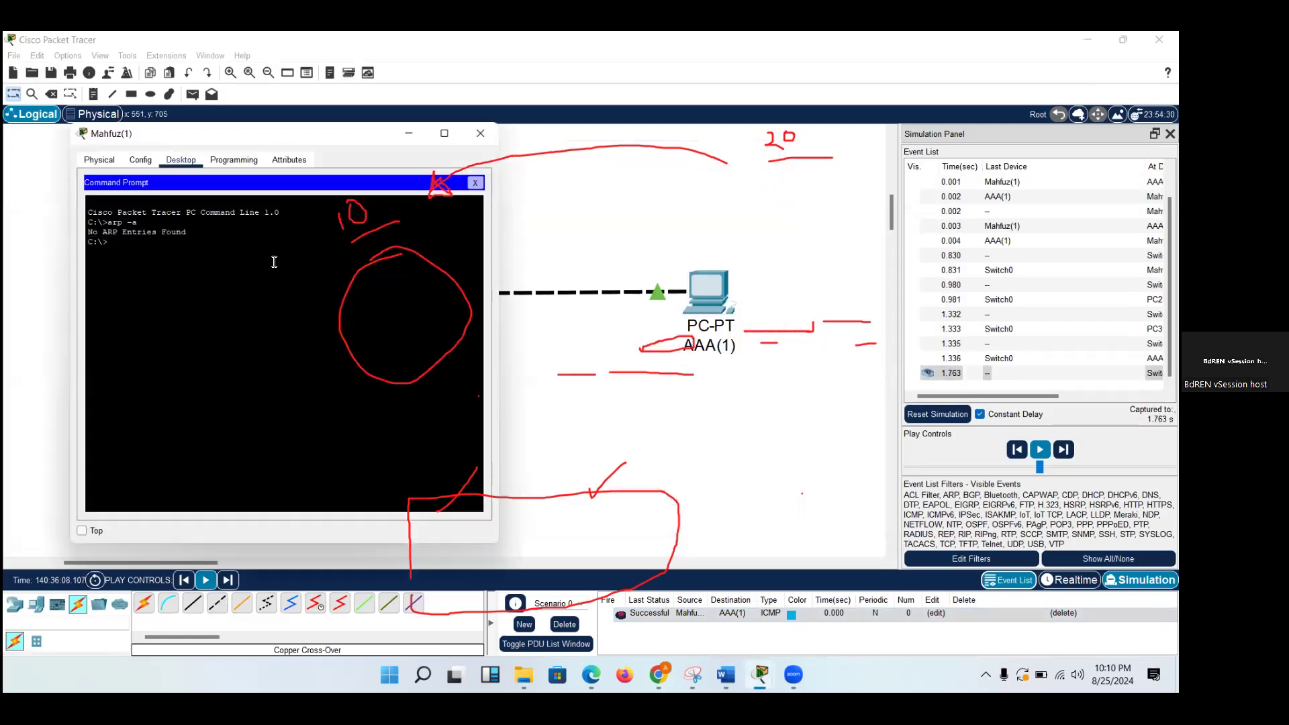
{"action": "type", "text": "arp -a"}
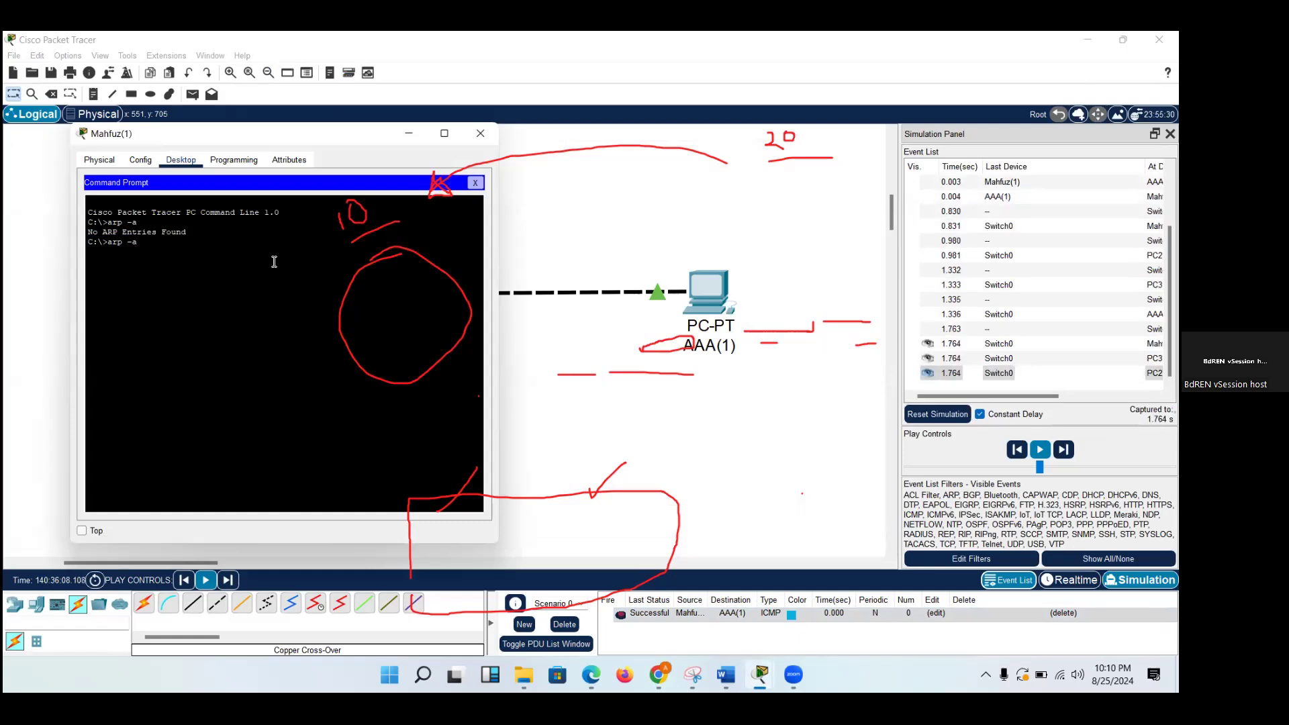
{"action": "key", "text": "Return"}
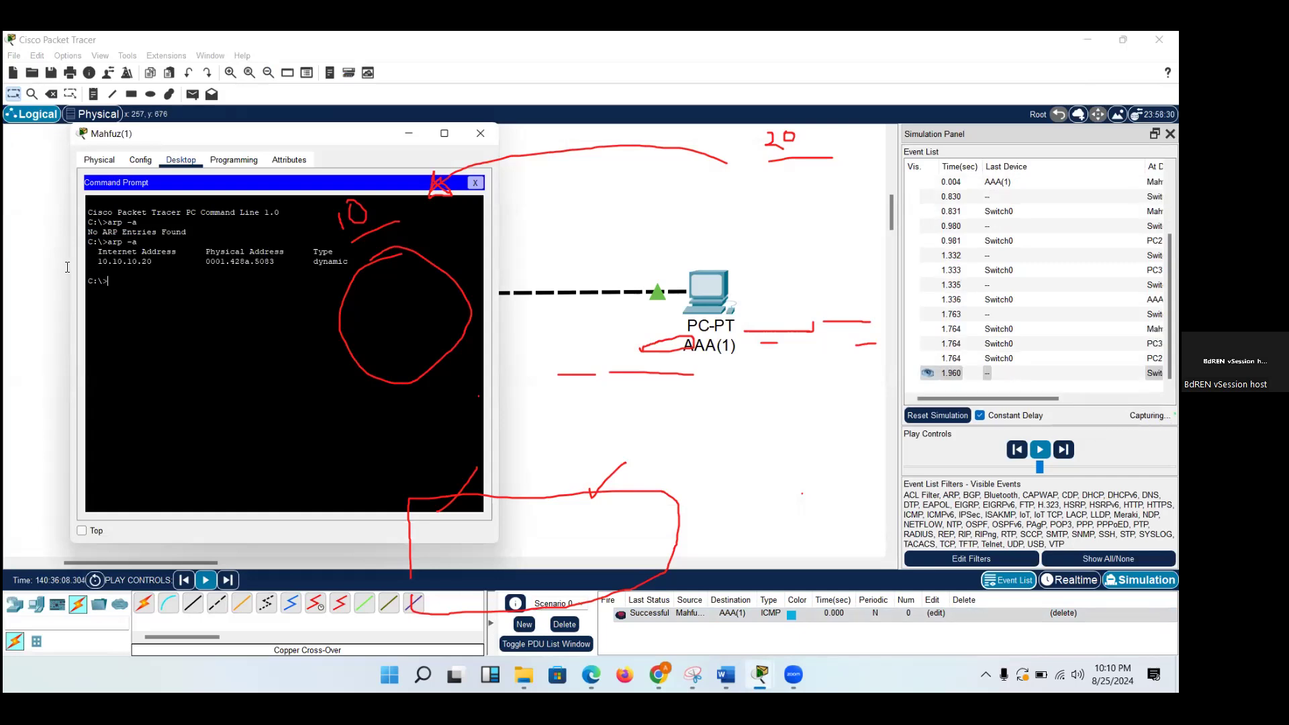
Clear the old annotations, mark the ARP entry's IP address, physical address and type in red, and tick AAA(1).
{"action": "mouse_move", "coordinate": [416, 229]}
{"action": "left_mouse_down"}
{"action": "mouse_move", "coordinate": [316, 196]}
{"action": "mouse_move", "coordinate": [409, 342]}
{"action": "mouse_move", "coordinate": [494, 164]}
{"action": "mouse_move", "coordinate": [530, 528]}
{"action": "mouse_move", "coordinate": [552, 394]}
{"action": "mouse_move", "coordinate": [712, 314]}
{"action": "mouse_move", "coordinate": [617, 520]}
{"action": "mouse_move", "coordinate": [561, 298]}
{"action": "mouse_move", "coordinate": [570, 402]}
{"action": "mouse_move", "coordinate": [784, 342]}
{"action": "mouse_move", "coordinate": [777, 137]}
{"action": "mouse_move", "coordinate": [806, 315]}
{"action": "mouse_move", "coordinate": [860, 280]}
{"action": "mouse_move", "coordinate": [891, 356]}
{"action": "mouse_move", "coordinate": [865, 363]}
{"action": "left_mouse_up"}
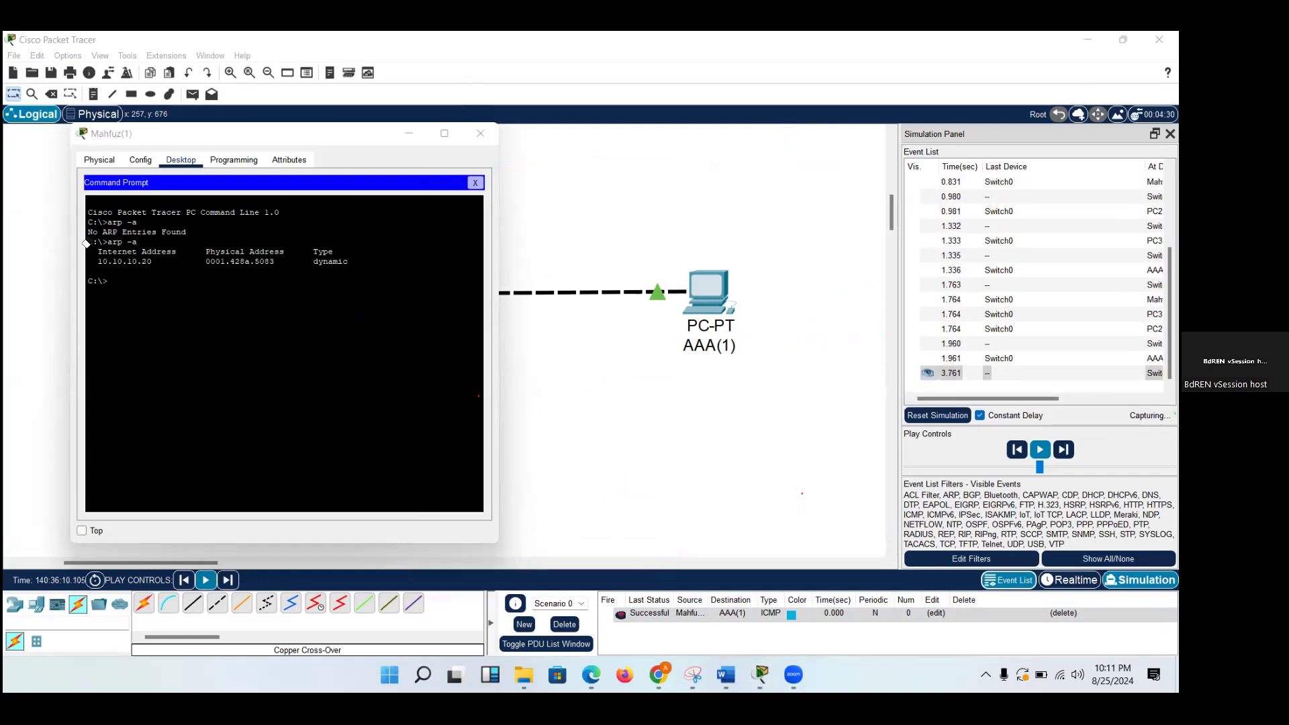
{"action": "mouse_move", "coordinate": [193, 272]}
{"action": "left_mouse_down"}
{"action": "mouse_move", "coordinate": [109, 274]}
{"action": "mouse_move", "coordinate": [94, 253]}
{"action": "mouse_move", "coordinate": [143, 251]}
{"action": "mouse_move", "coordinate": [160, 270]}
{"action": "mouse_move", "coordinate": [283, 263]}
{"action": "left_mouse_up"}
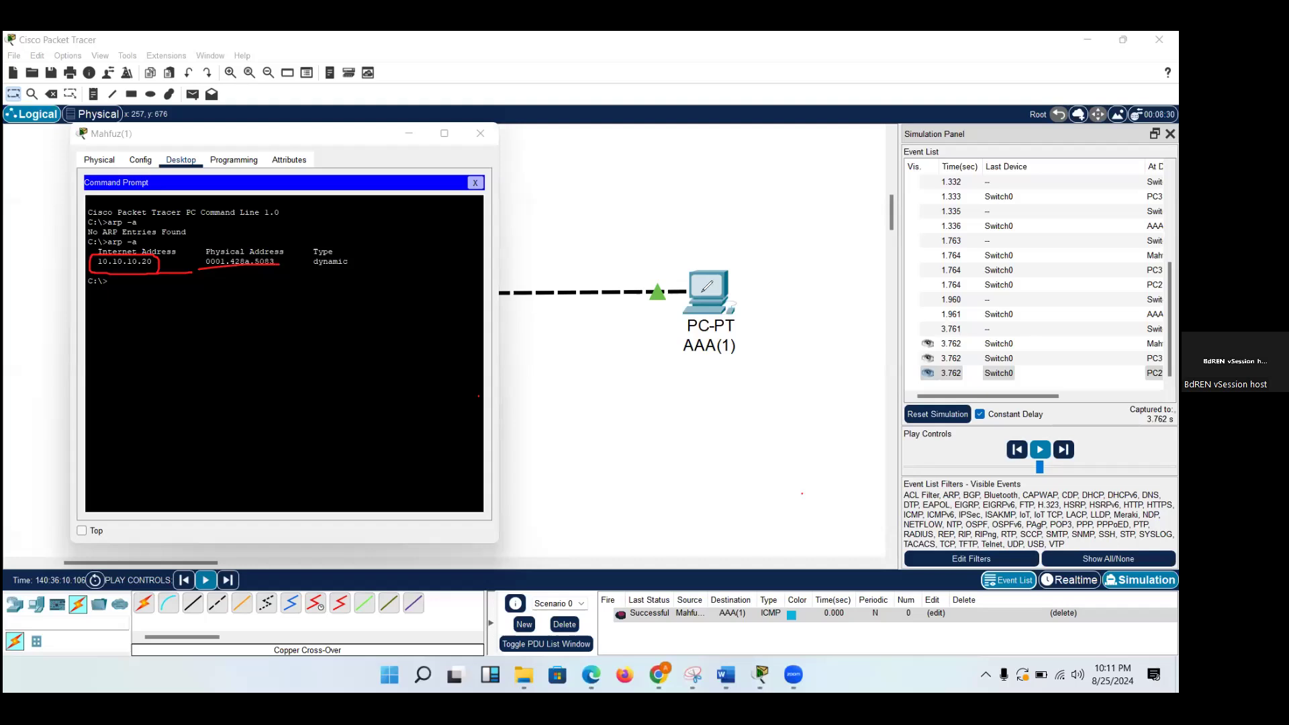
{"action": "mouse_move", "coordinate": [638, 224]}
{"action": "left_mouse_down"}
{"action": "mouse_move", "coordinate": [654, 246]}
{"action": "mouse_move", "coordinate": [675, 195]}
{"action": "left_mouse_up"}
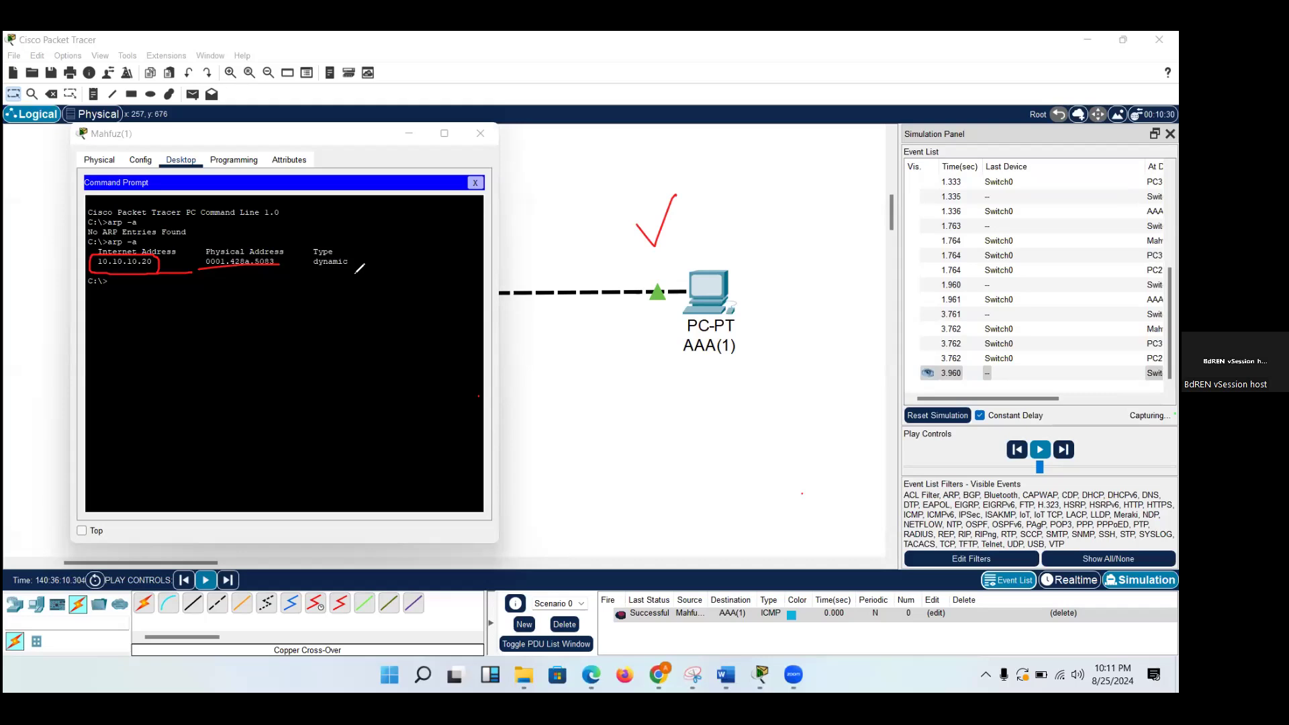
{"action": "left_click_drag", "start_coordinate": [358, 290], "coordinate": [378, 232]}
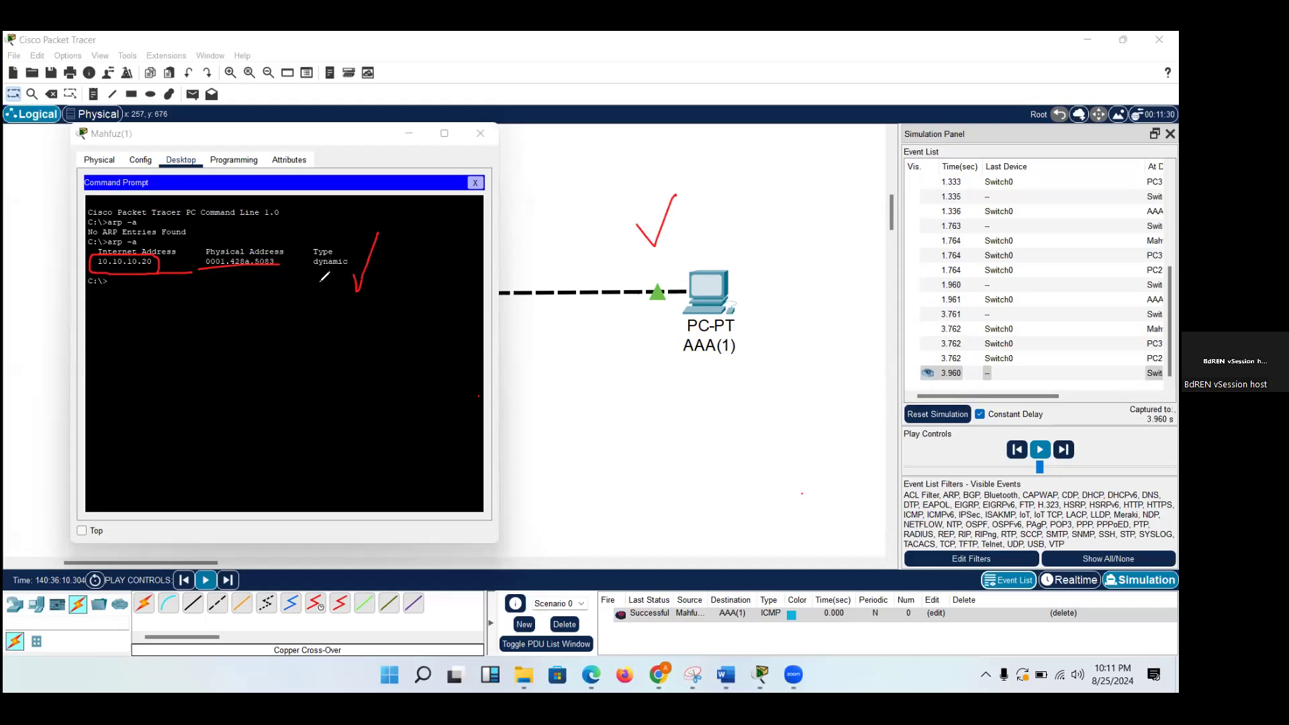
{"action": "mouse_move", "coordinate": [314, 275]}
{"action": "left_mouse_down"}
{"action": "mouse_move", "coordinate": [308, 254]}
{"action": "mouse_move", "coordinate": [328, 229]}
{"action": "mouse_move", "coordinate": [353, 247]}
{"action": "mouse_move", "coordinate": [308, 265]}
{"action": "left_mouse_up"}
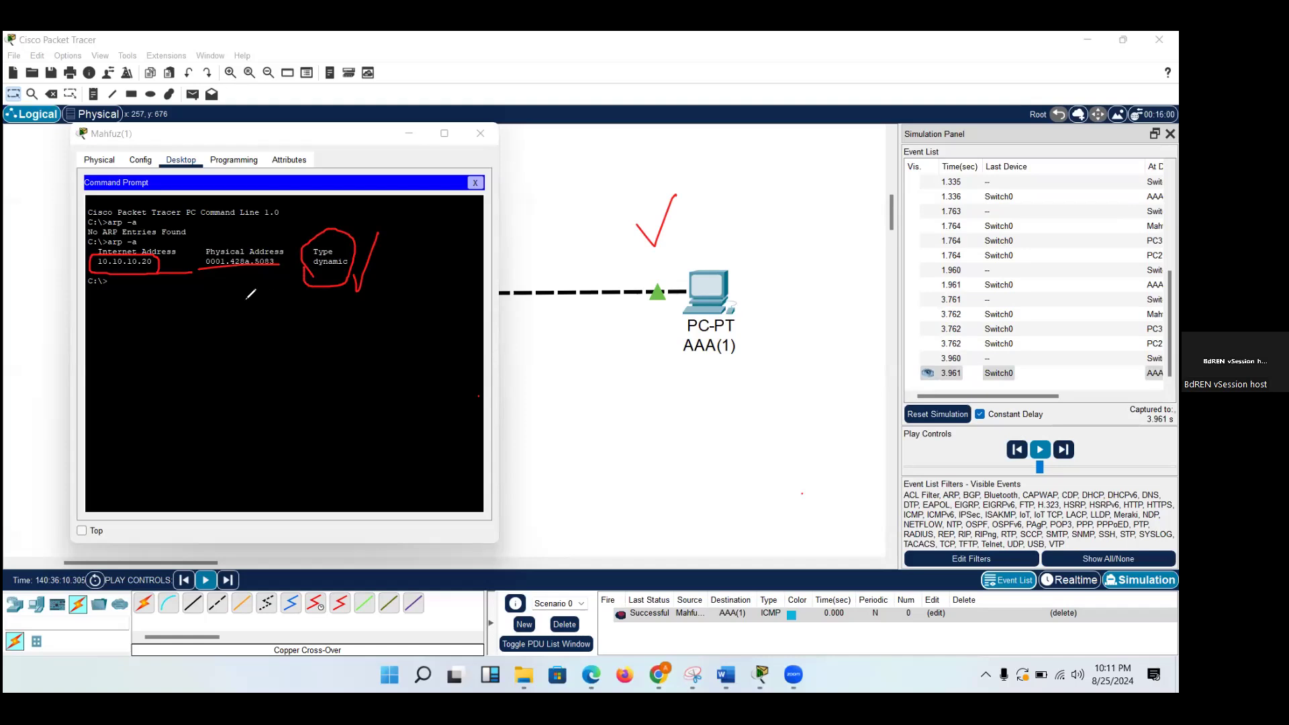
{"action": "mouse_move", "coordinate": [241, 299]}
{"action": "left_mouse_down"}
{"action": "mouse_move", "coordinate": [254, 314]}
{"action": "mouse_move", "coordinate": [314, 263]}
{"action": "left_mouse_up"}
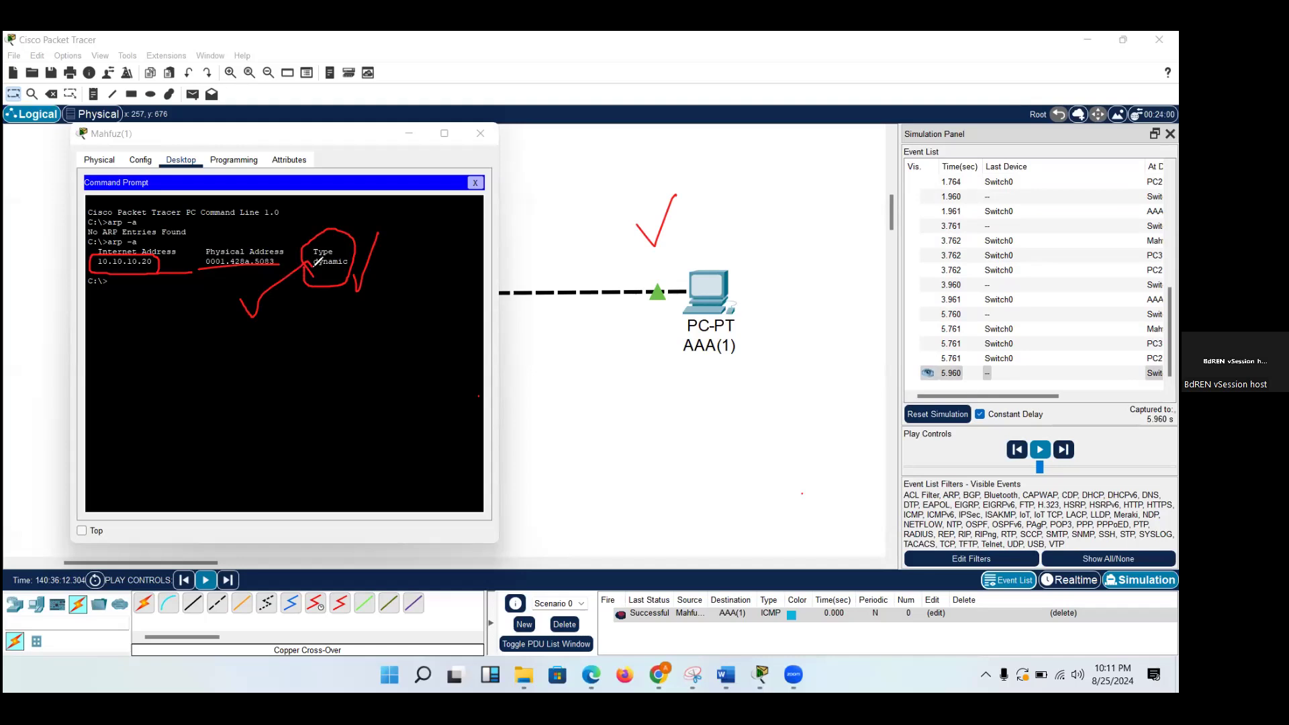
Circle the ARP entry's internet address again, clear the marks over the Command Prompt, and underline the dynamic type.
{"action": "mouse_move", "coordinate": [101, 280]}
{"action": "left_mouse_down"}
{"action": "mouse_move", "coordinate": [124, 243]}
{"action": "mouse_move", "coordinate": [118, 256]}
{"action": "left_mouse_up"}
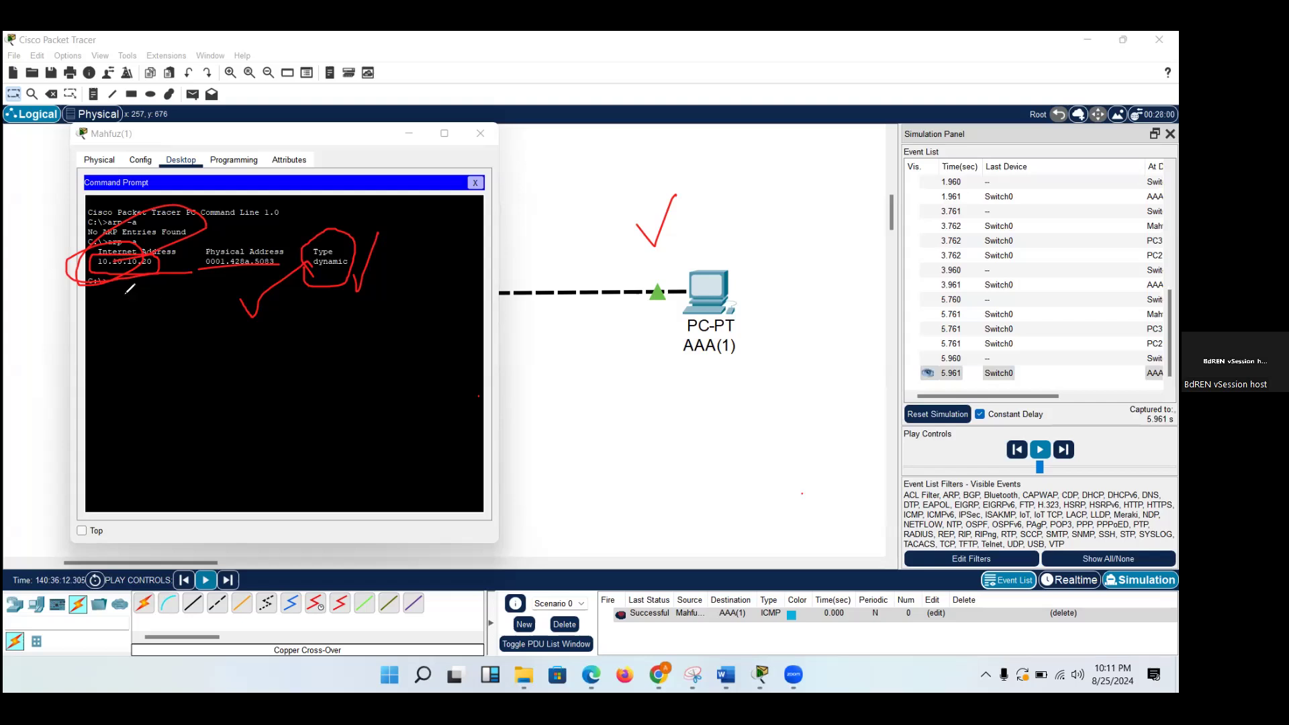
{"action": "mouse_move", "coordinate": [159, 287]}
{"action": "left_mouse_down"}
{"action": "mouse_move", "coordinate": [146, 235]}
{"action": "mouse_move", "coordinate": [253, 259]}
{"action": "mouse_move", "coordinate": [290, 207]}
{"action": "mouse_move", "coordinate": [292, 248]}
{"action": "mouse_move", "coordinate": [339, 286]}
{"action": "left_mouse_up"}
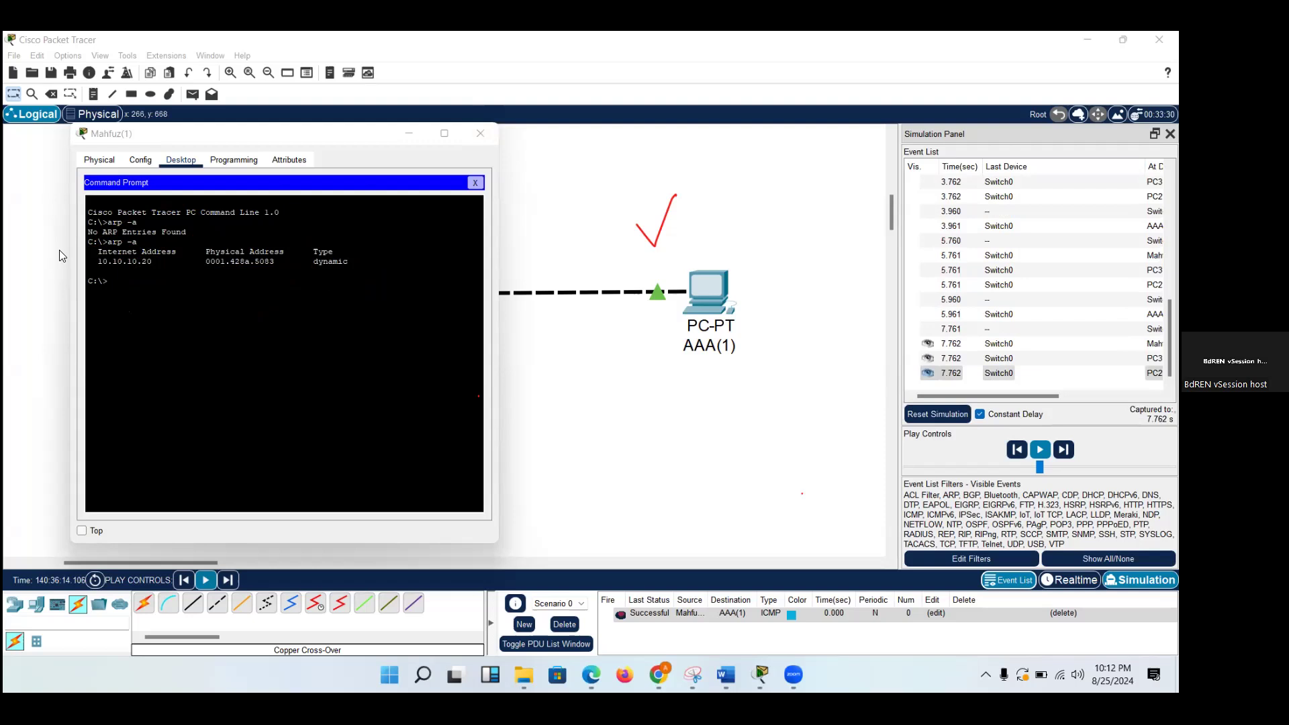
{"action": "left_click_drag", "start_coordinate": [308, 267], "coordinate": [363, 266]}
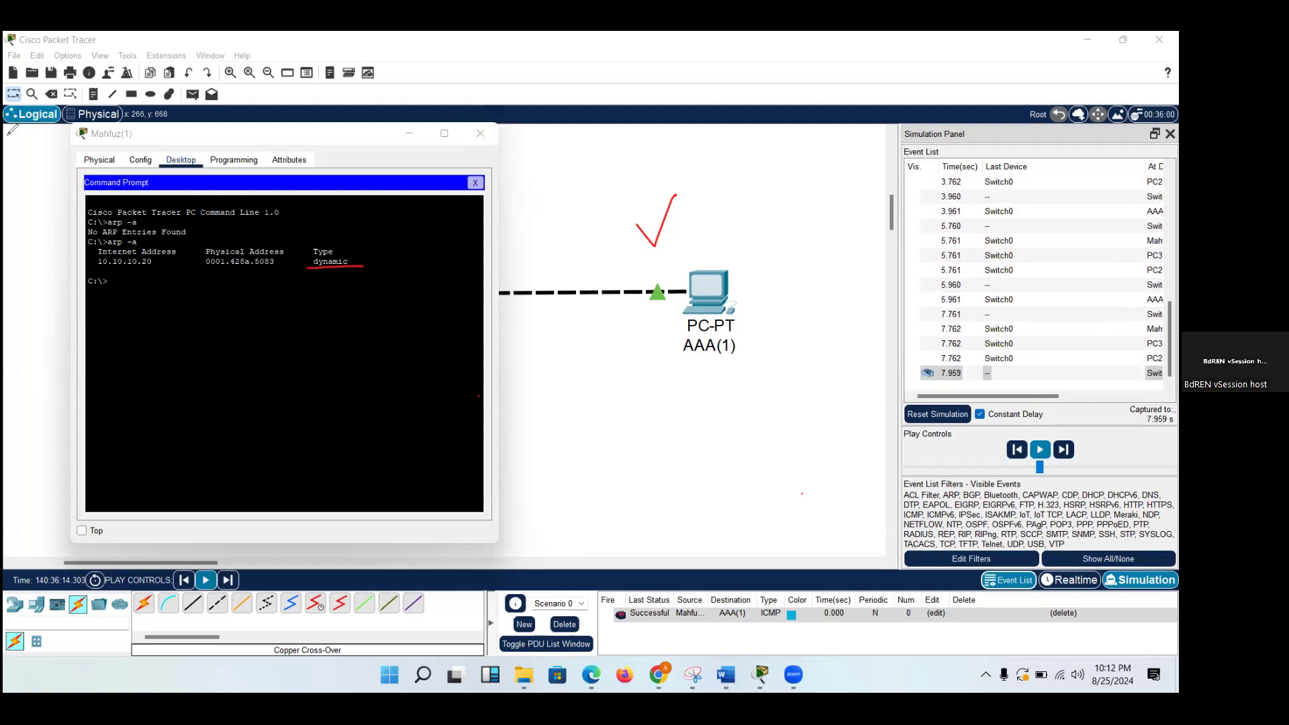
Close the left PC's window and switch the workspace to Realtime mode.
{"action": "left_click", "coordinate": [466, 130]}
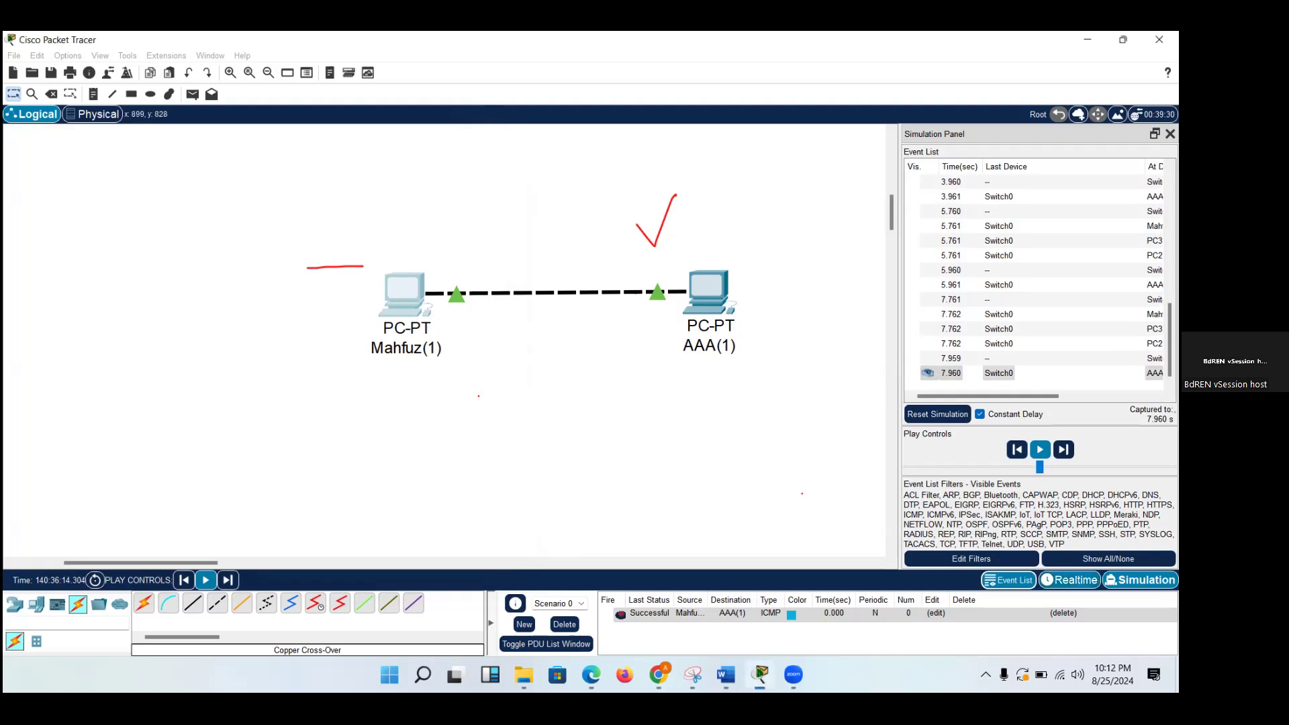
{"action": "left_click", "coordinate": [1069, 580]}
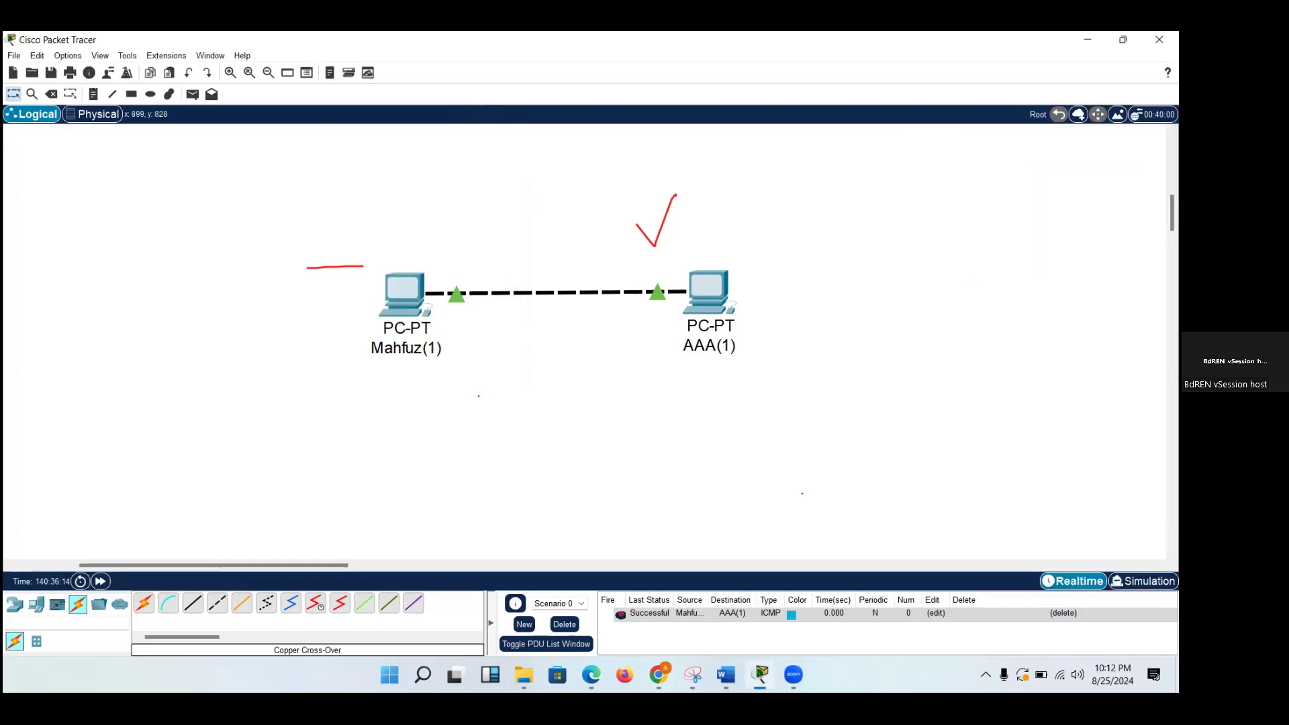
Open the left PC's Command Prompt and ping 10.10.10.20.
{"action": "left_click", "coordinate": [390, 296]}
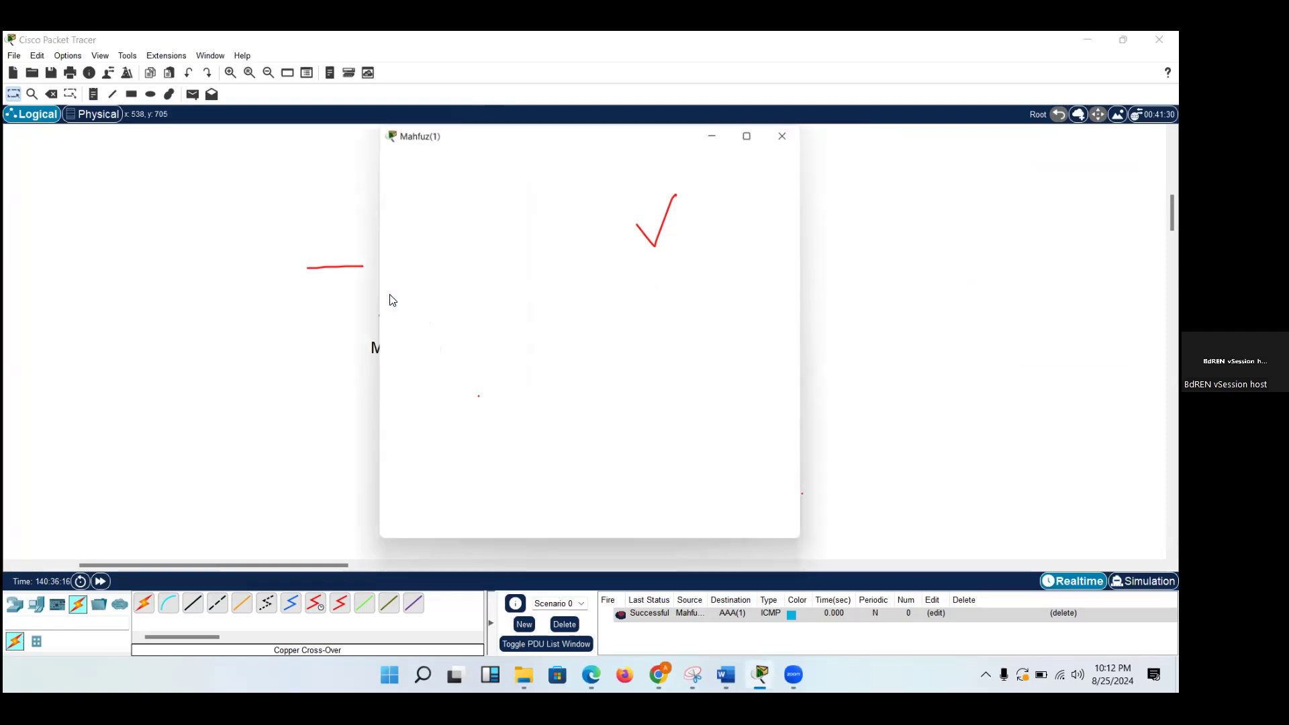
{"action": "left_click", "coordinate": [660, 215]}
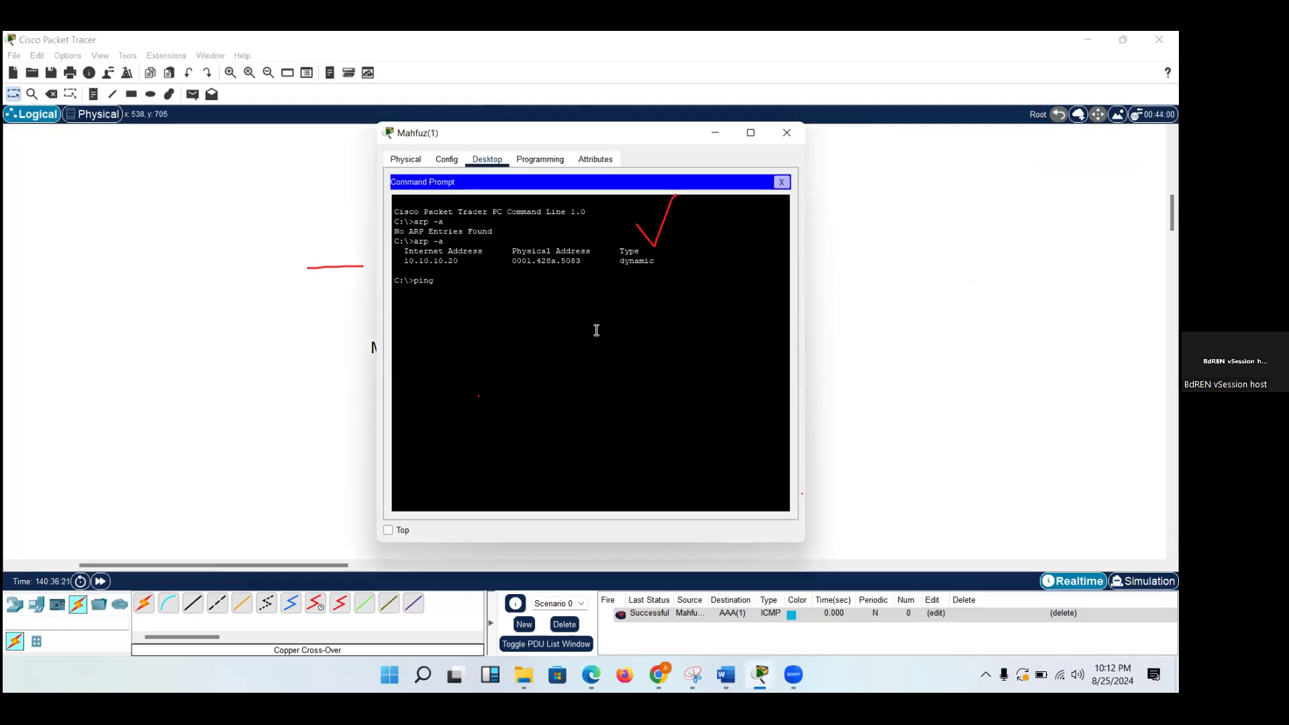
{"action": "type", "text": "ping 10.10.10.20"}
{"action": "key", "text": "Return"}
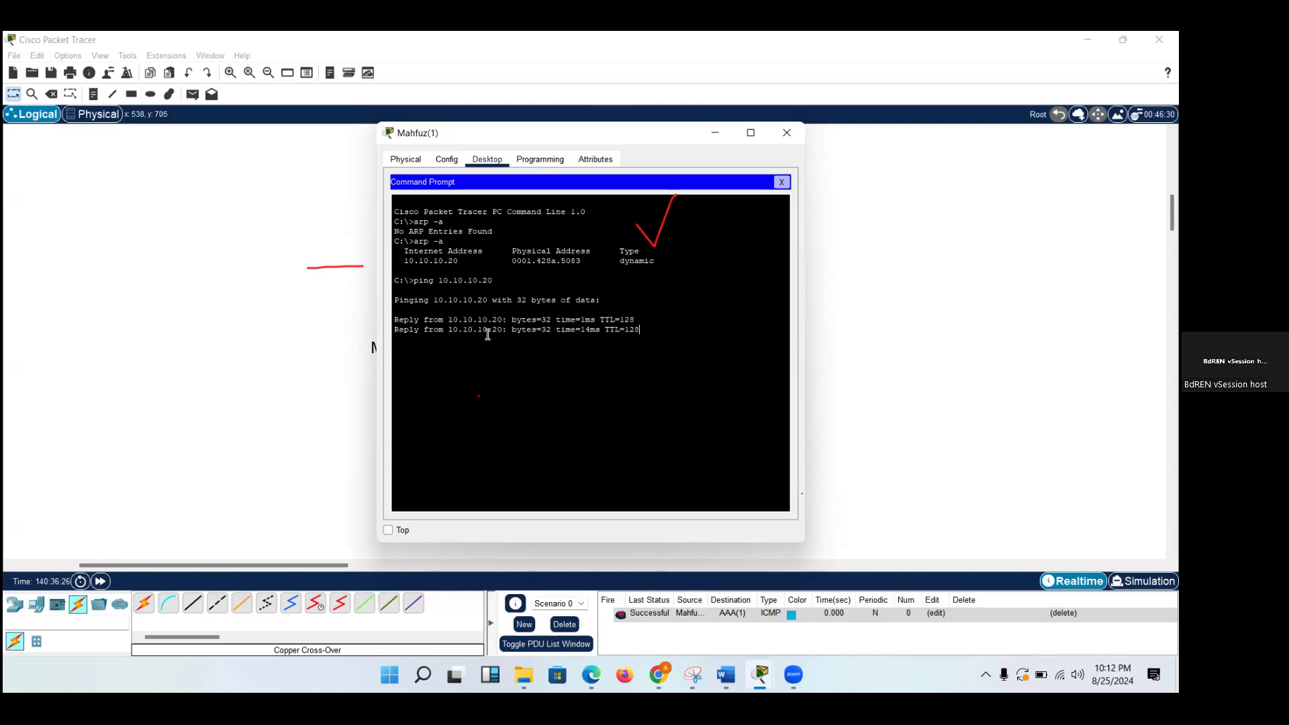
{"action": "left_click_drag", "start_coordinate": [487, 335], "coordinate": [394, 320]}
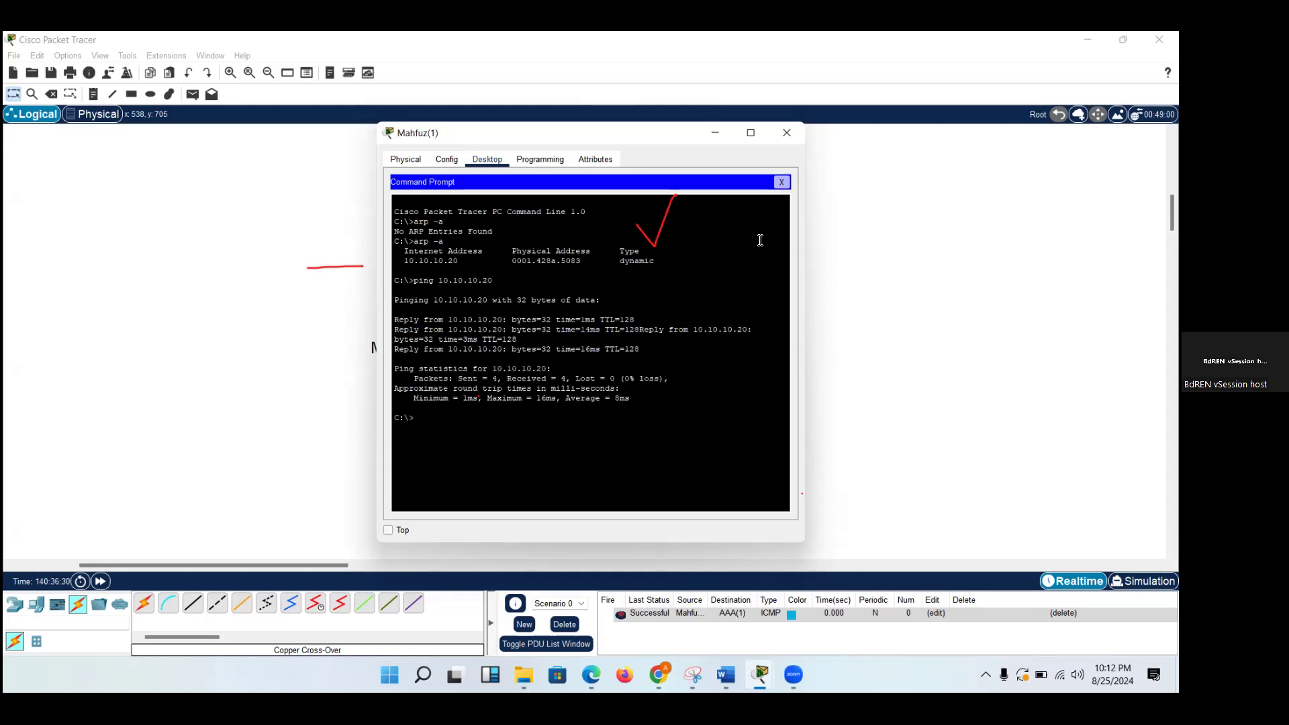
Repeat the ping to 10.10.10.20 and close the left PC's window.
{"action": "key", "text": "Up"}
{"action": "key", "text": "Return"}
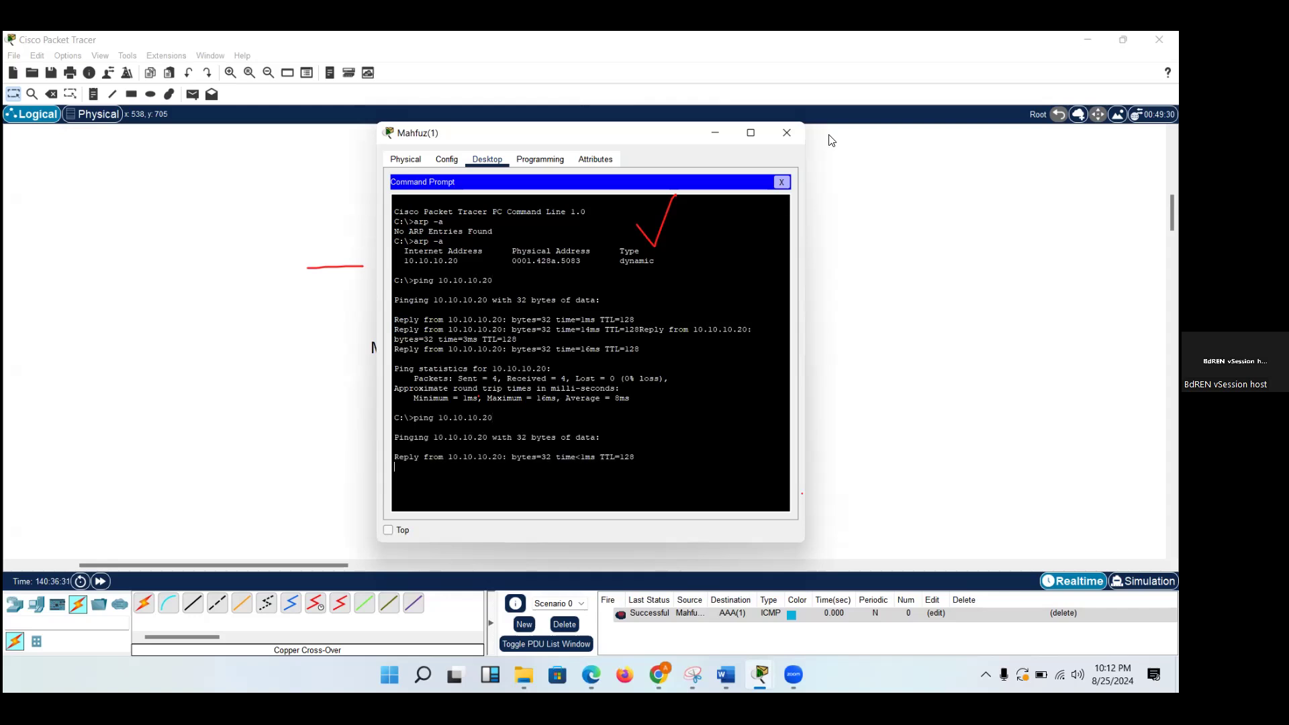
{"action": "left_click", "coordinate": [787, 132]}
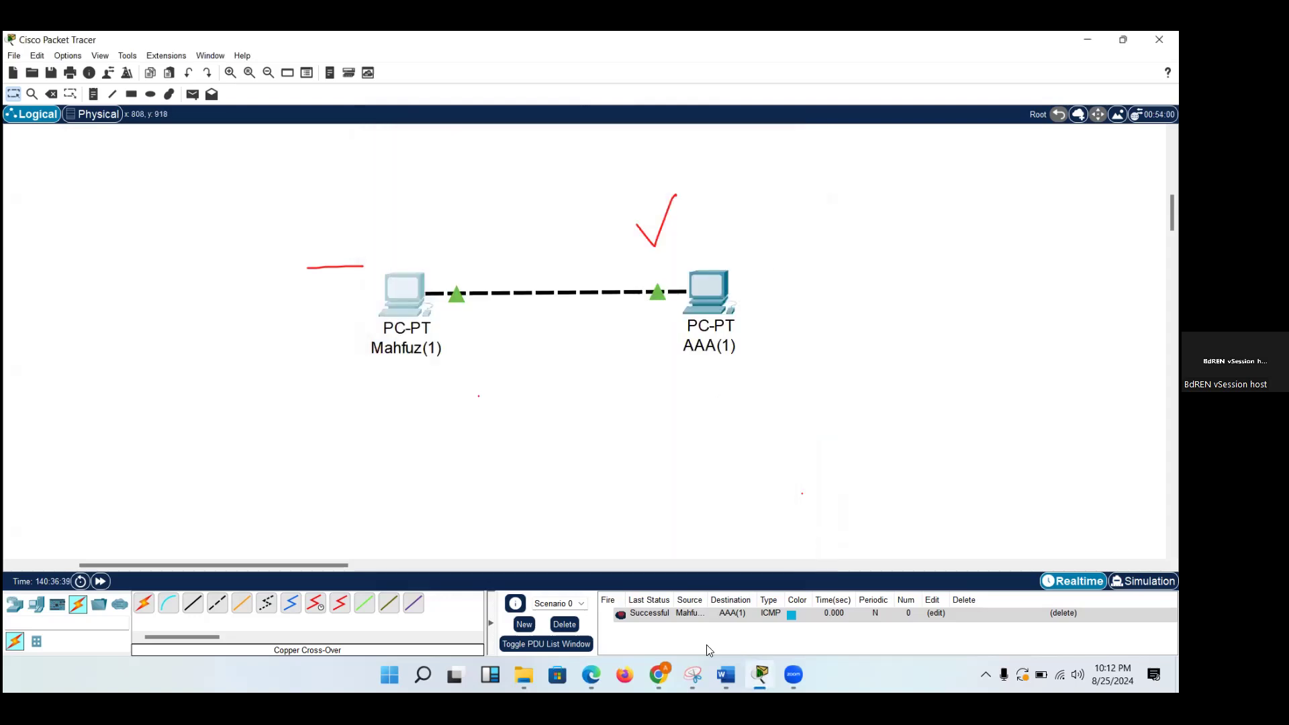
Switch to the Module 6 PAN Packet Flow document in Word and erase the red underline and tick mark.
{"action": "mouse_move", "coordinate": [725, 674]}
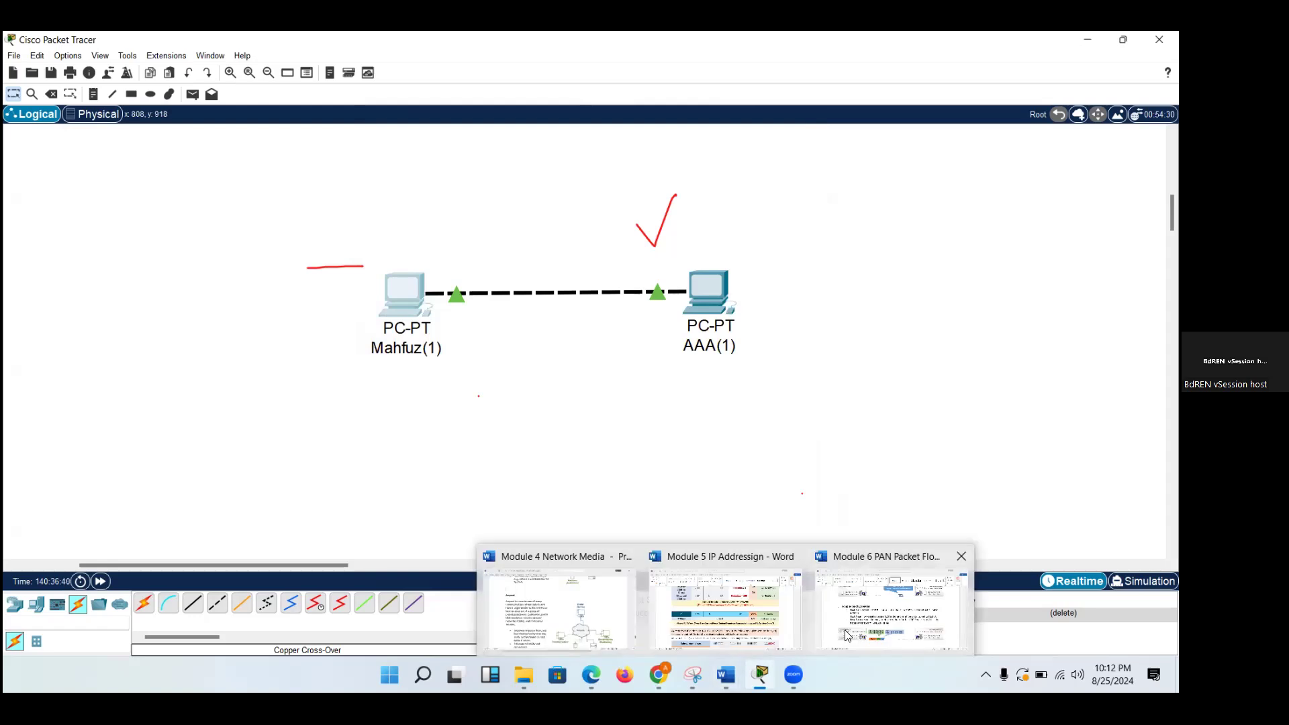
{"action": "left_click", "coordinate": [846, 631]}
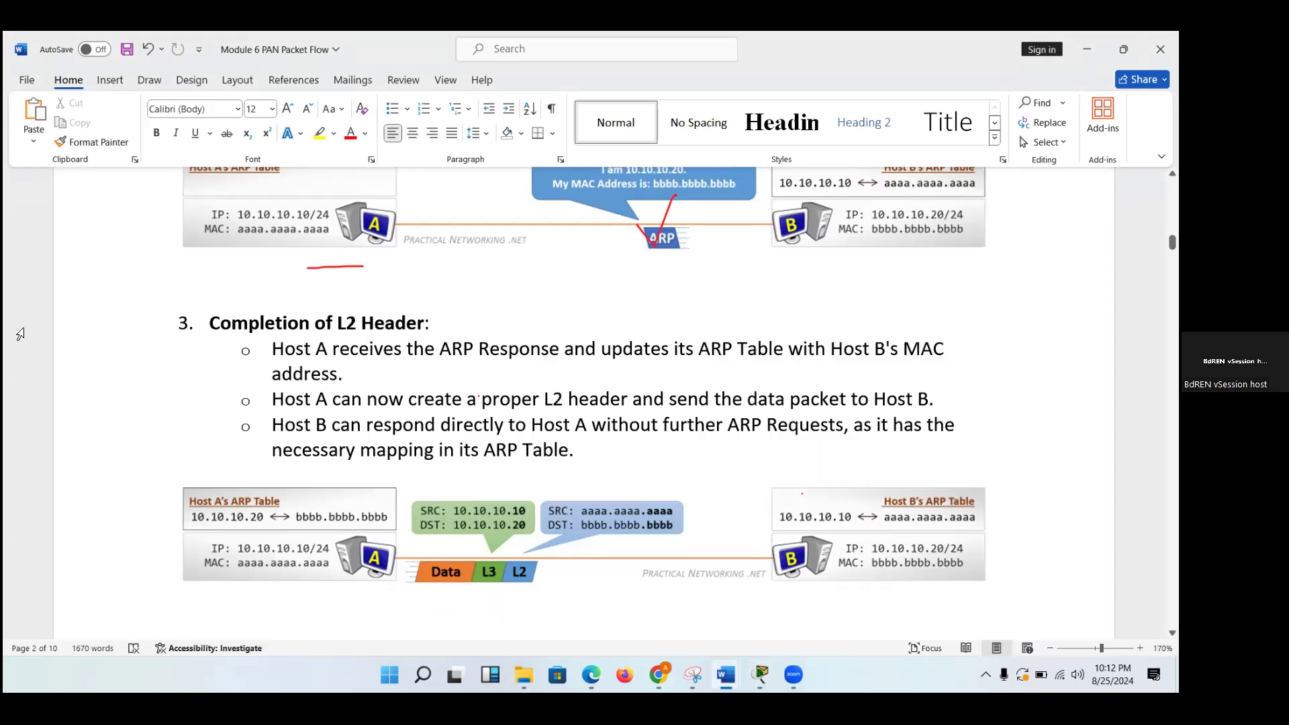
{"action": "left_click", "coordinate": [333, 262]}
{"action": "left_click", "coordinate": [638, 235]}
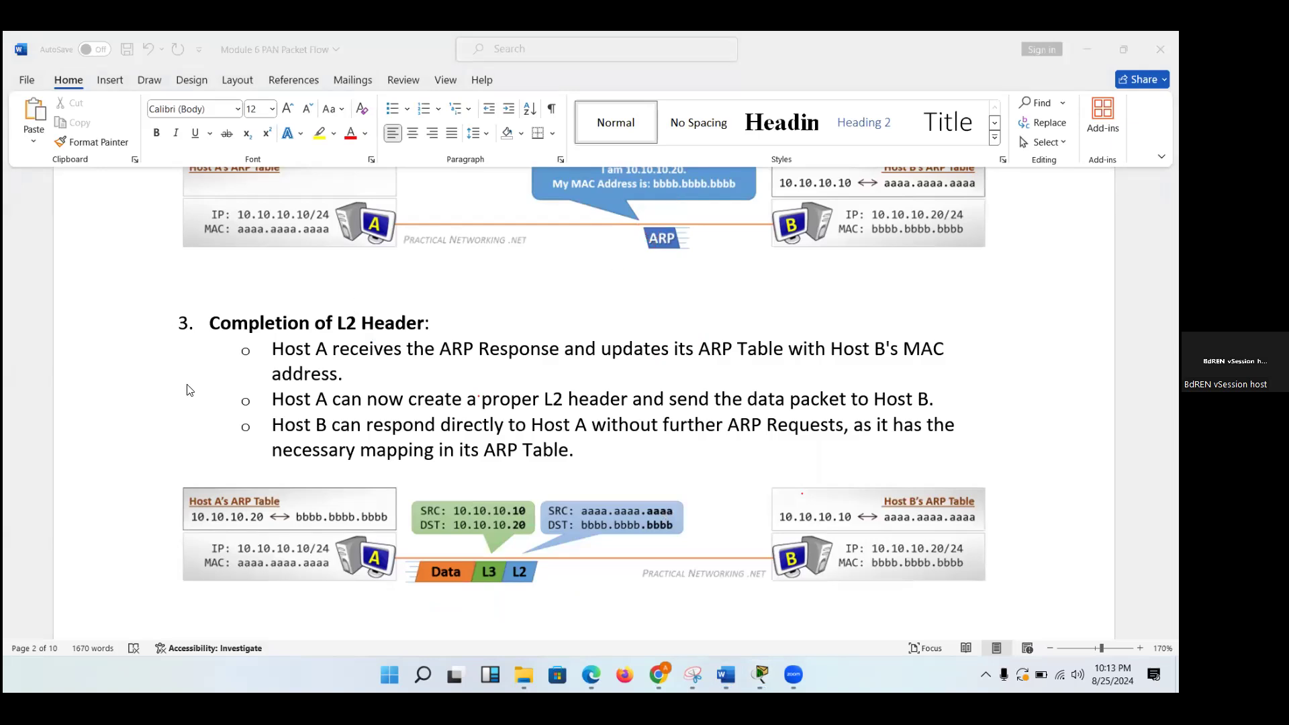
Go to the Host-to-Host Communication through a Switch section and view its introduction and Initial Frame Transmission step.
{"action": "scroll", "coordinate": [188, 388], "scroll_direction": "down", "scroll_amount": 10}
{"action": "scroll", "coordinate": [188, 388], "scroll_direction": "down", "scroll_amount": 8}
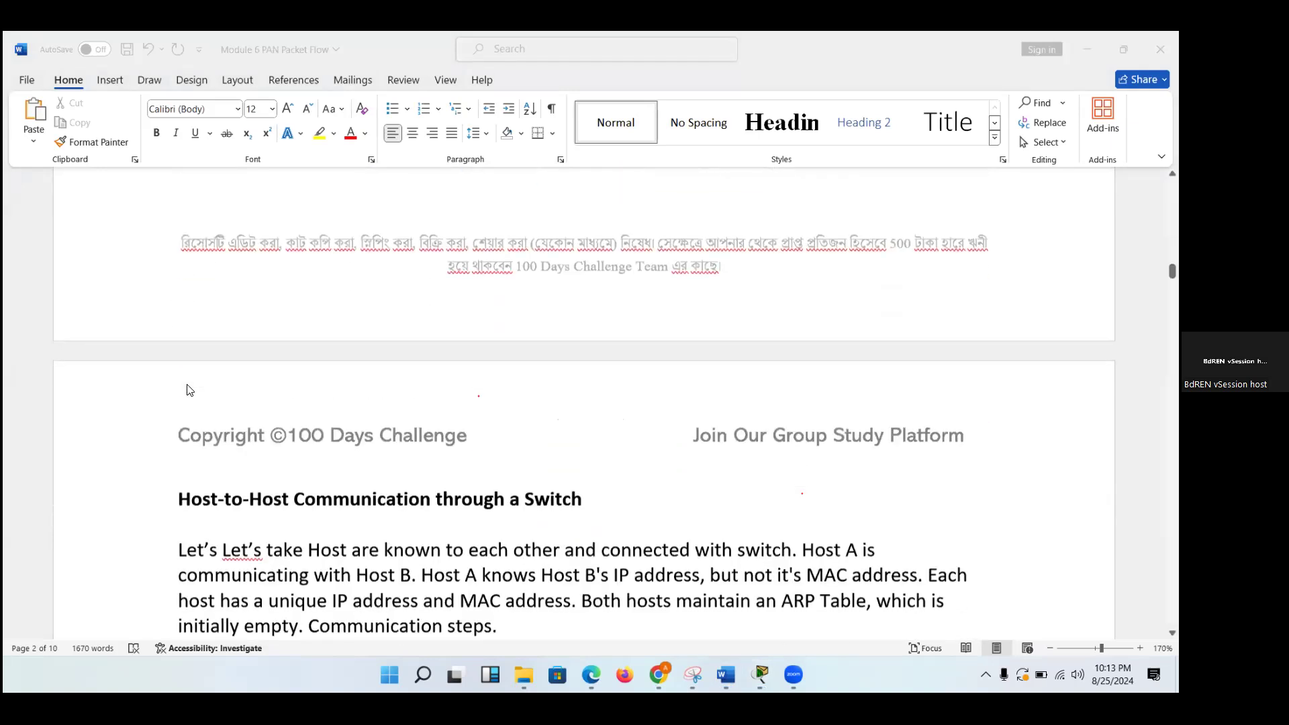
{"action": "scroll", "coordinate": [134, 373], "scroll_direction": "up", "scroll_amount": 2}
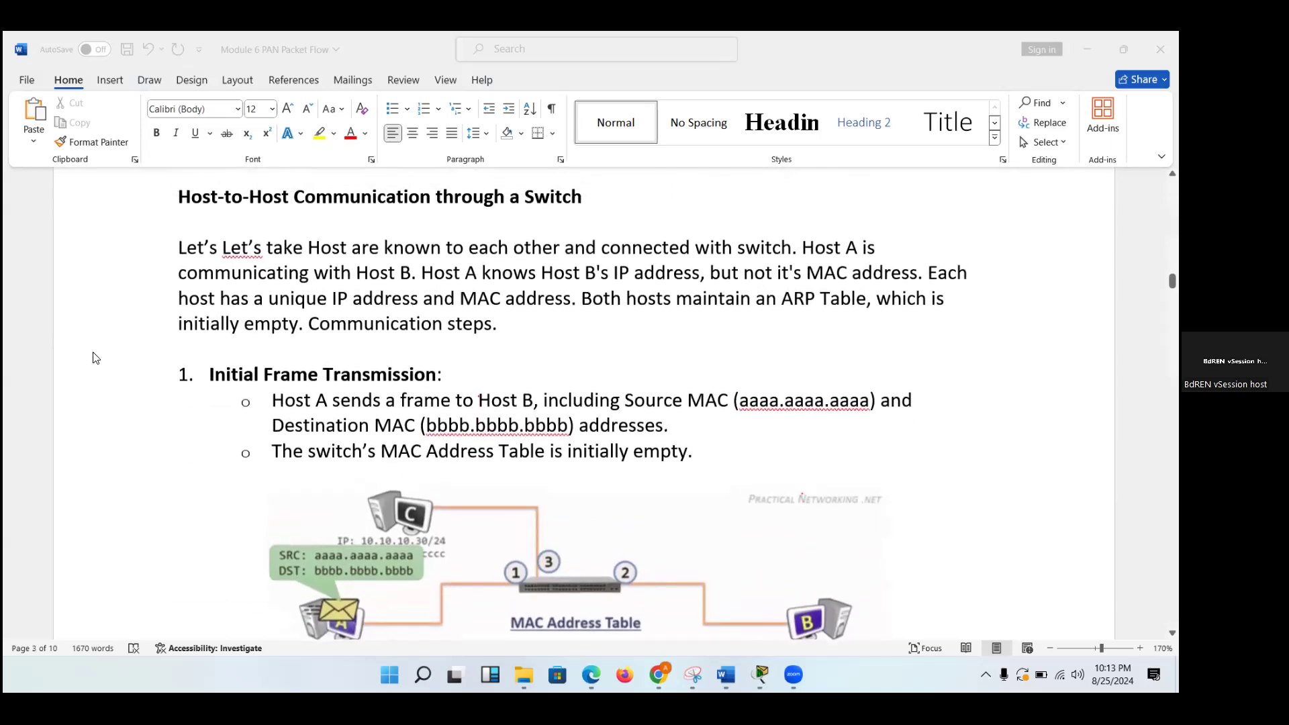
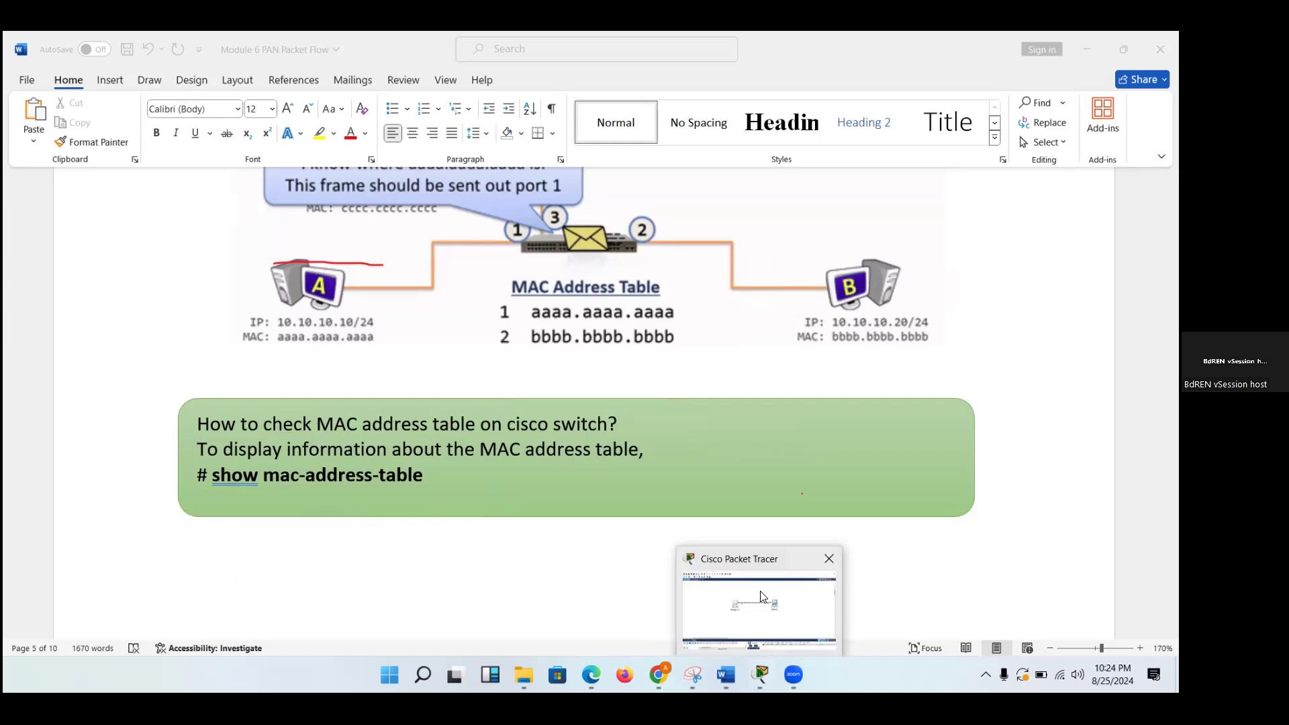
Switch to Packet Tracer, show the existing Switch0 and Router0 topology, and erase the red underline drawn over the workspace.
{"action": "scroll", "coordinate": [700, 351], "scroll_direction": "up", "scroll_amount": 5}
{"action": "scroll", "coordinate": [701, 353], "scroll_direction": "up", "scroll_amount": 4}
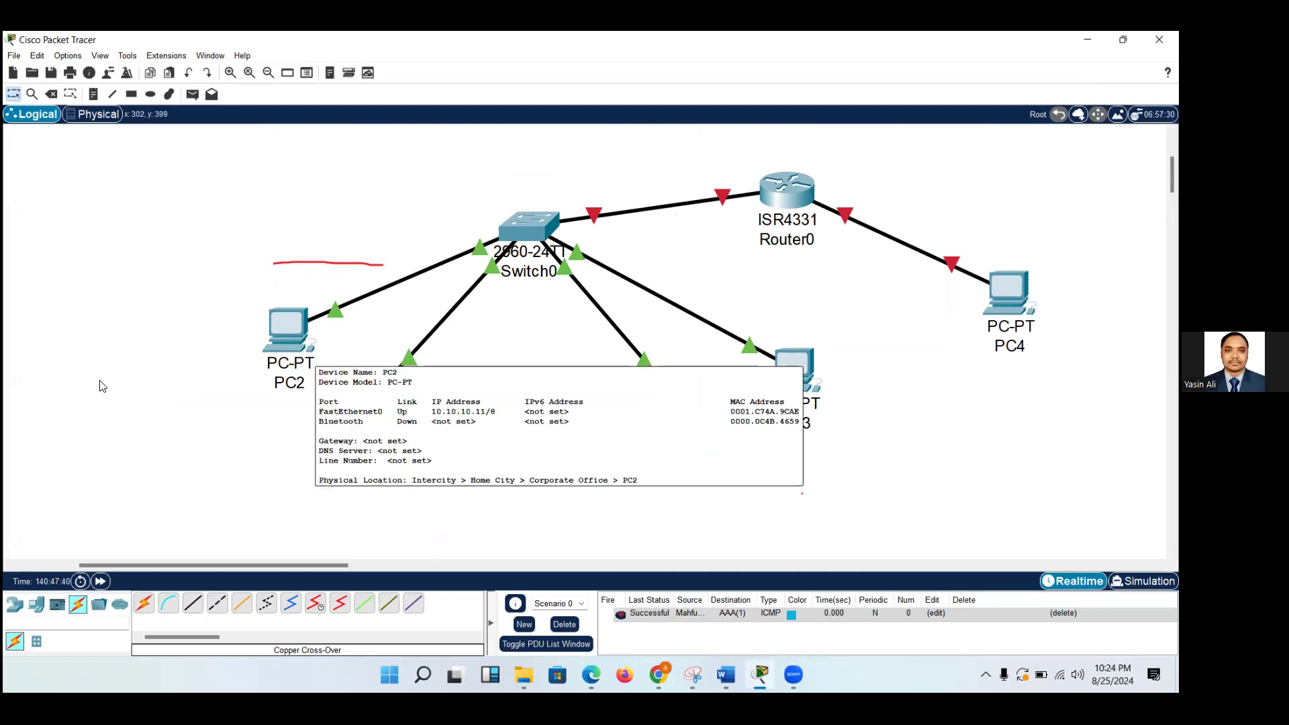
{"action": "left_click_drag", "start_coordinate": [444, 269], "coordinate": [300, 257]}
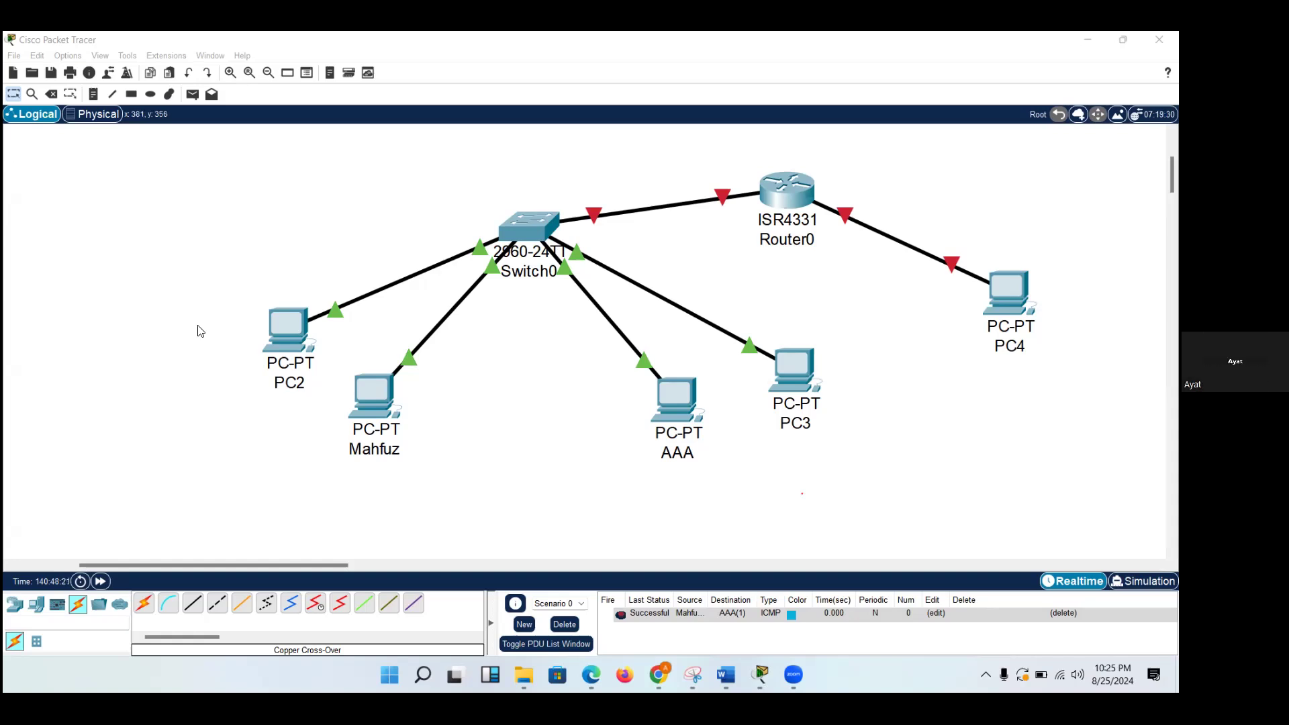
Add a 2960-24TT switch above the cable joining the two directly connected PCs and move the left PC lower.
{"action": "scroll", "coordinate": [199, 330], "scroll_direction": "down", "scroll_amount": 10}
{"action": "scroll", "coordinate": [199, 331], "scroll_direction": "up", "scroll_amount": 1}
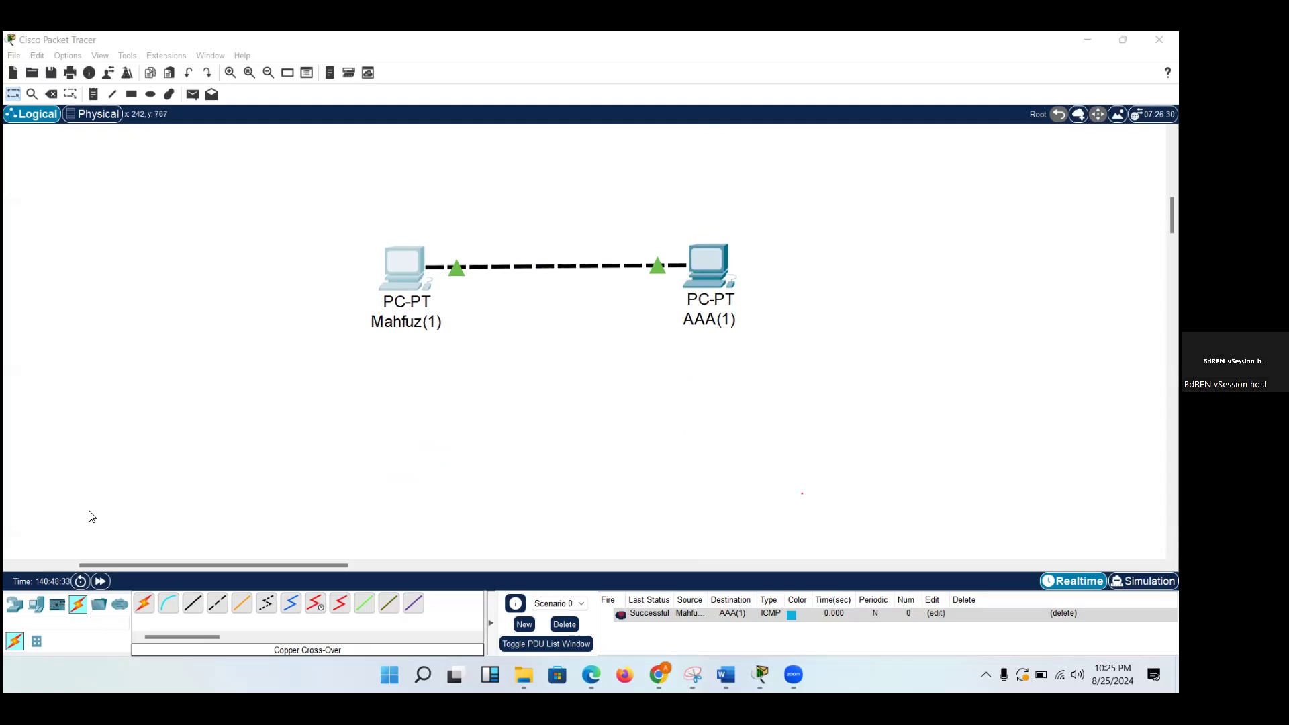
{"action": "left_click", "coordinate": [15, 604]}
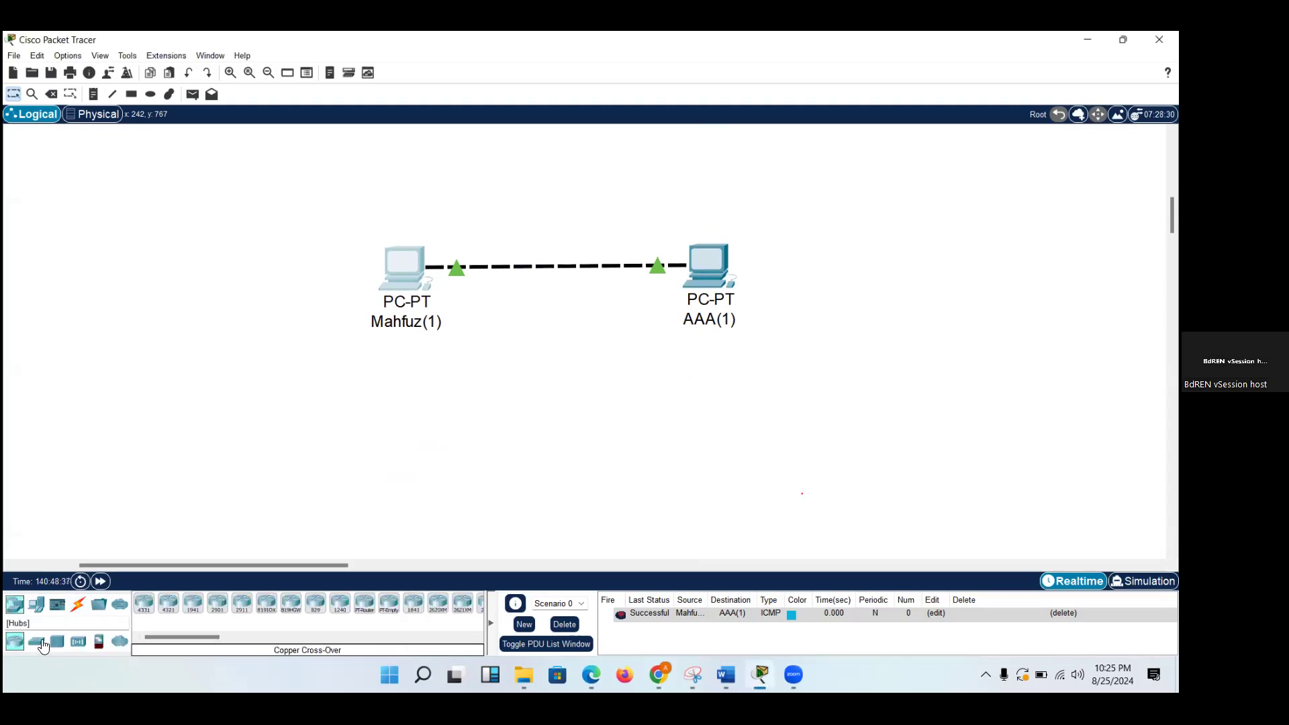
{"action": "left_click_drag", "start_coordinate": [37, 642], "coordinate": [540, 191]}
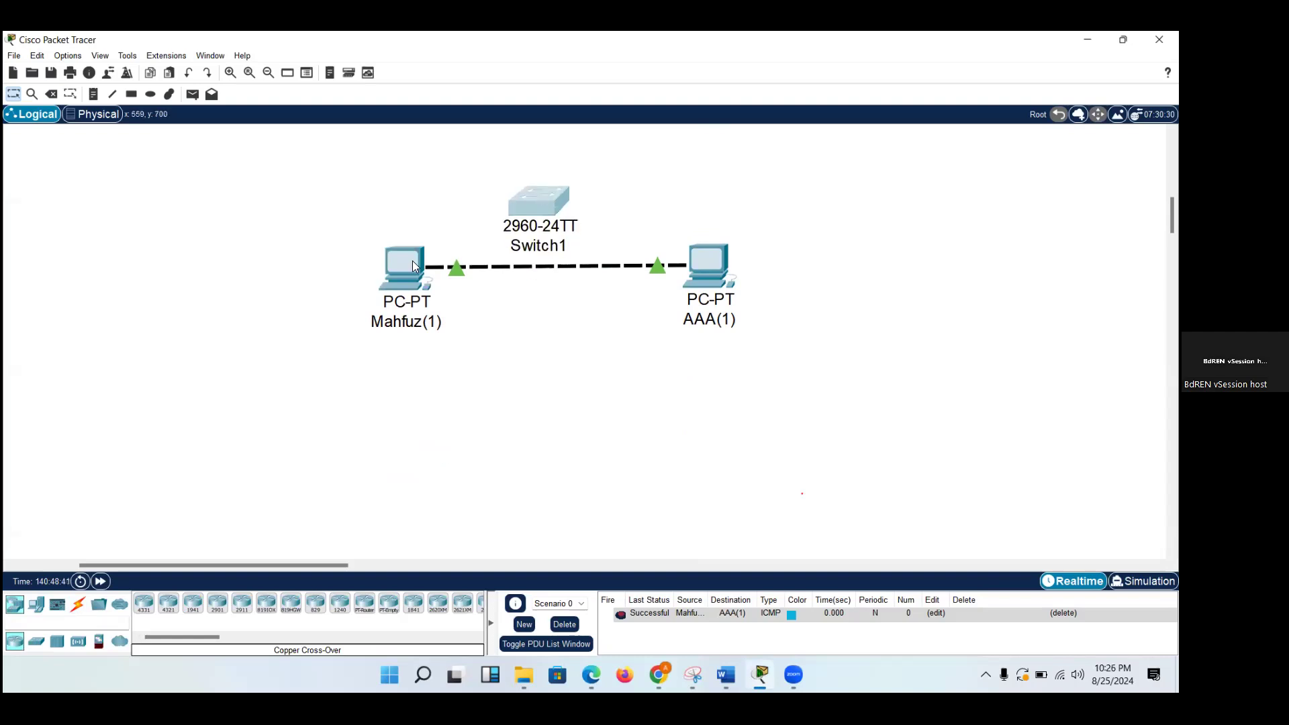
{"action": "left_click_drag", "start_coordinate": [408, 263], "coordinate": [388, 372]}
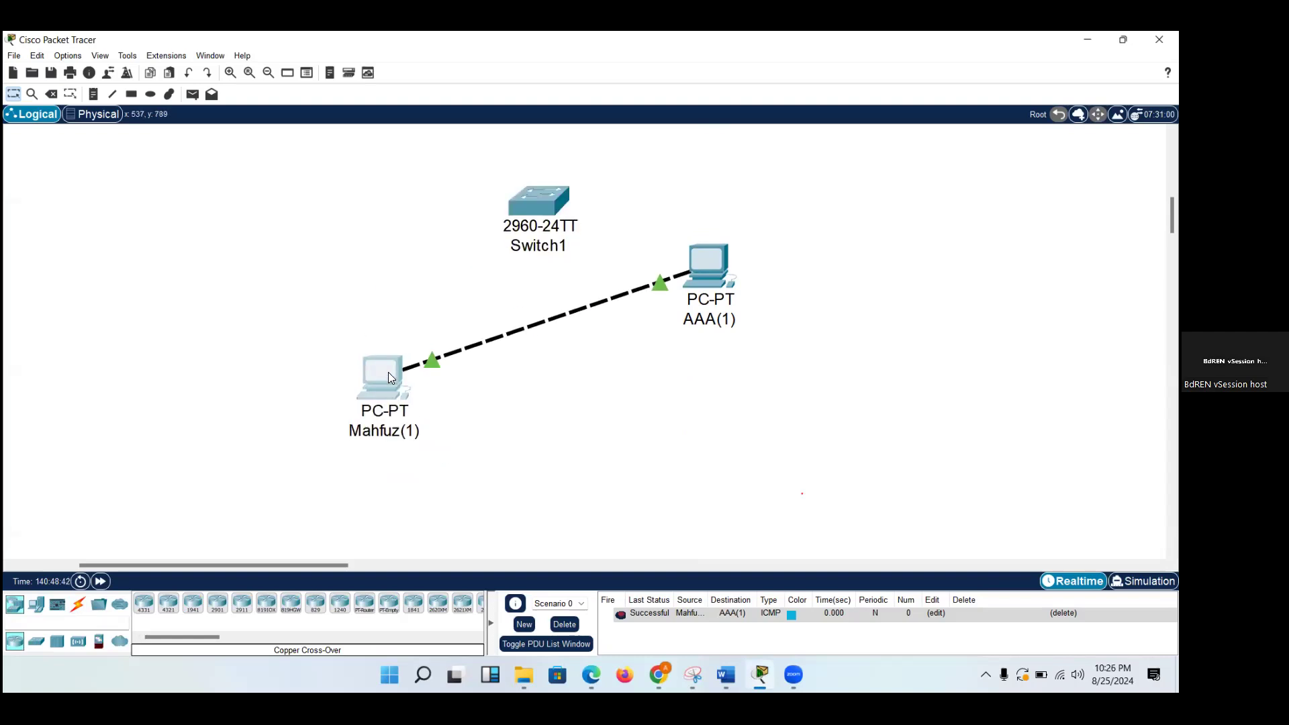
Move the AAA(1) end of the crossover cable to FastEthernet0/1 on the new switch.
{"action": "left_click", "coordinate": [656, 286]}
{"action": "left_click", "coordinate": [532, 208]}
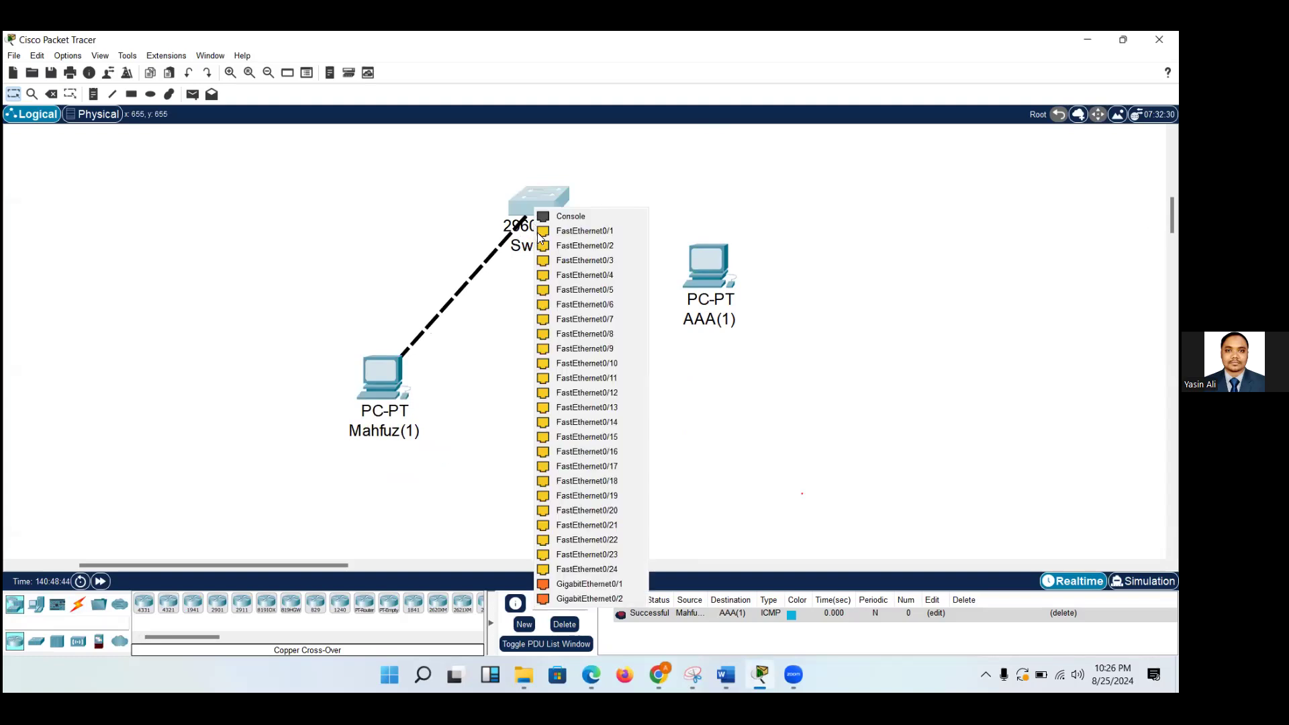
{"action": "left_click", "coordinate": [545, 234]}
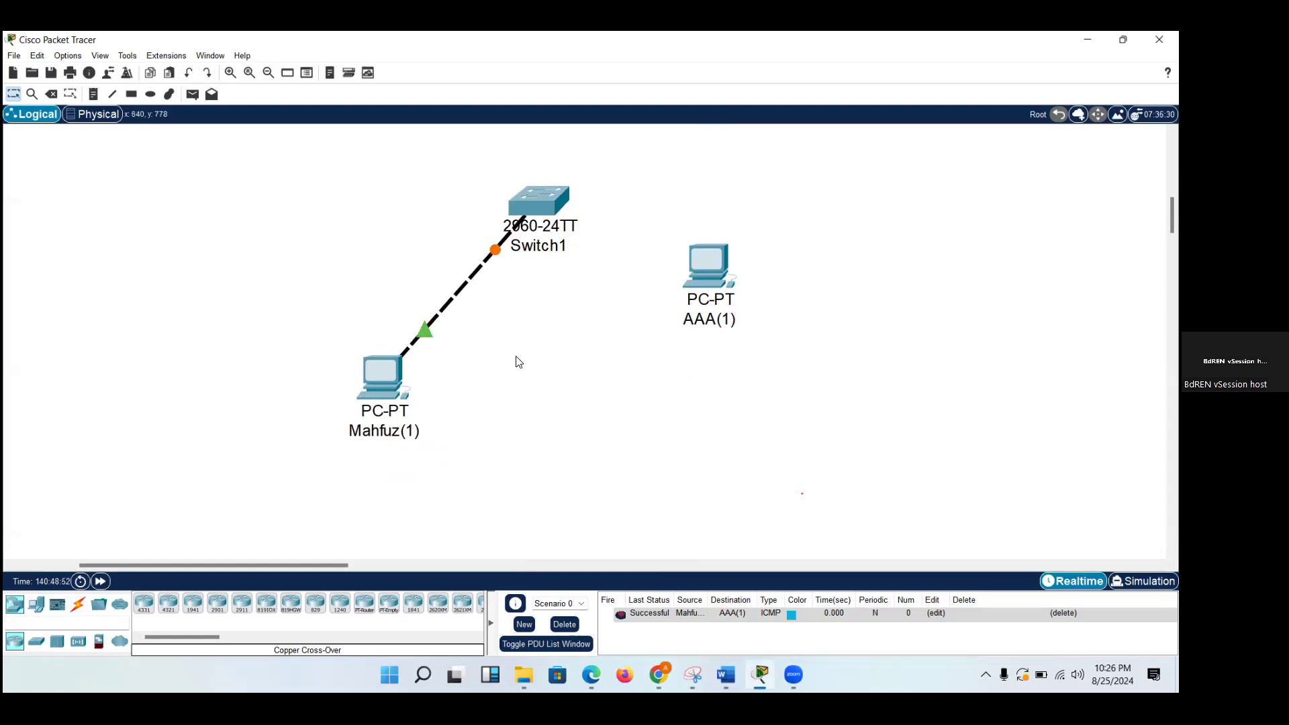
Place AAA(1) beneath the switch, level with the other PC, and delete the crossover cable between the left PC and the switch.
{"action": "left_click_drag", "start_coordinate": [707, 261], "coordinate": [525, 371]}
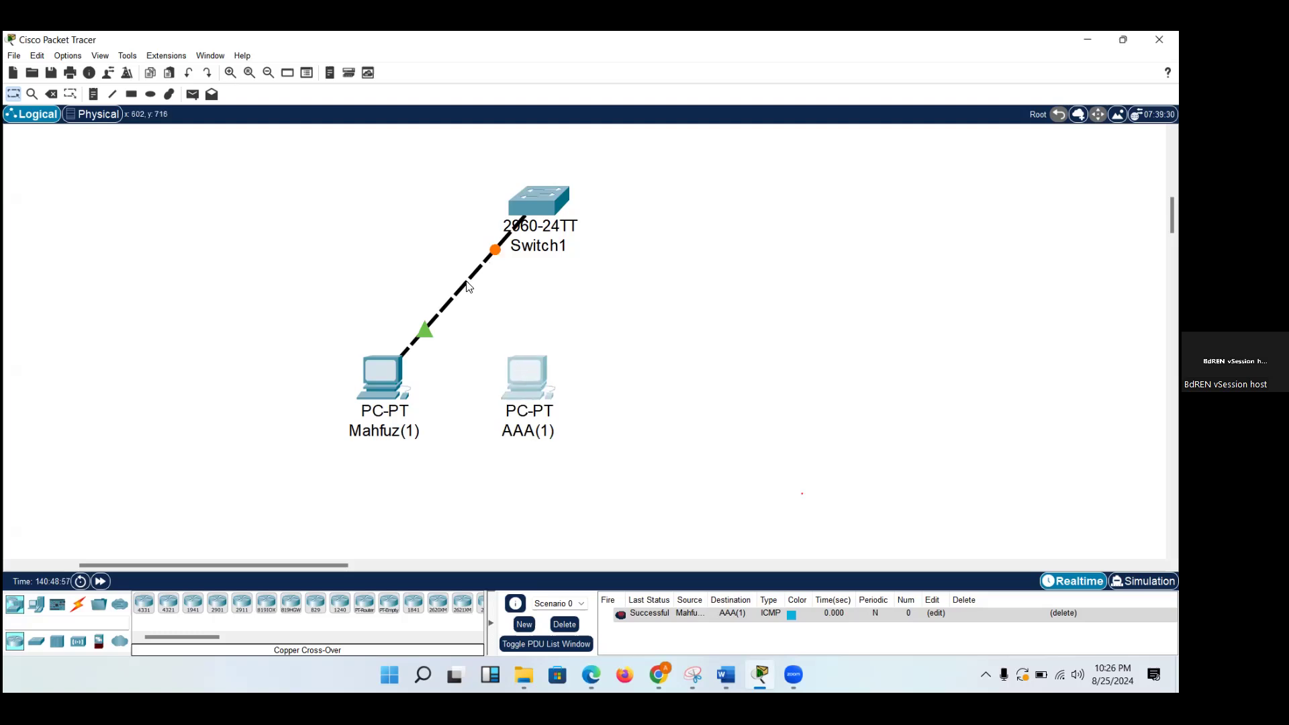
{"action": "left_click", "coordinate": [80, 606]}
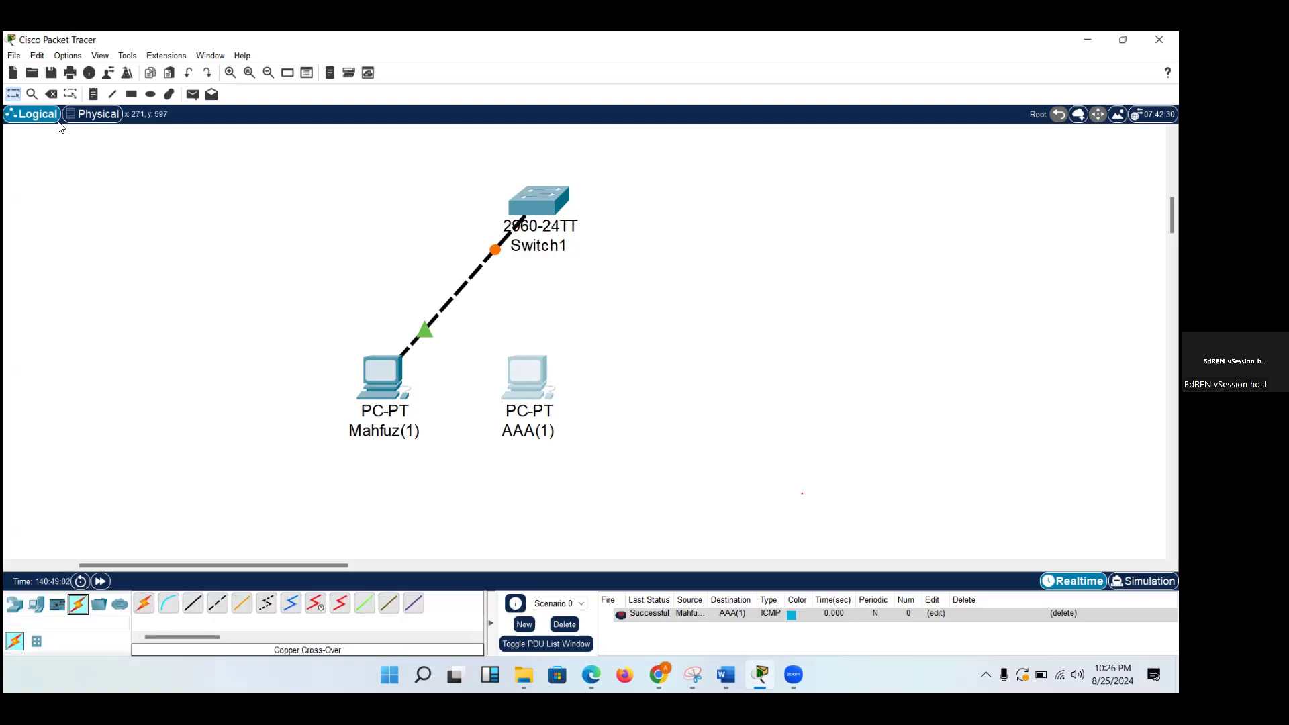
{"action": "left_click", "coordinate": [52, 94]}
{"action": "left_click", "coordinate": [528, 377]}
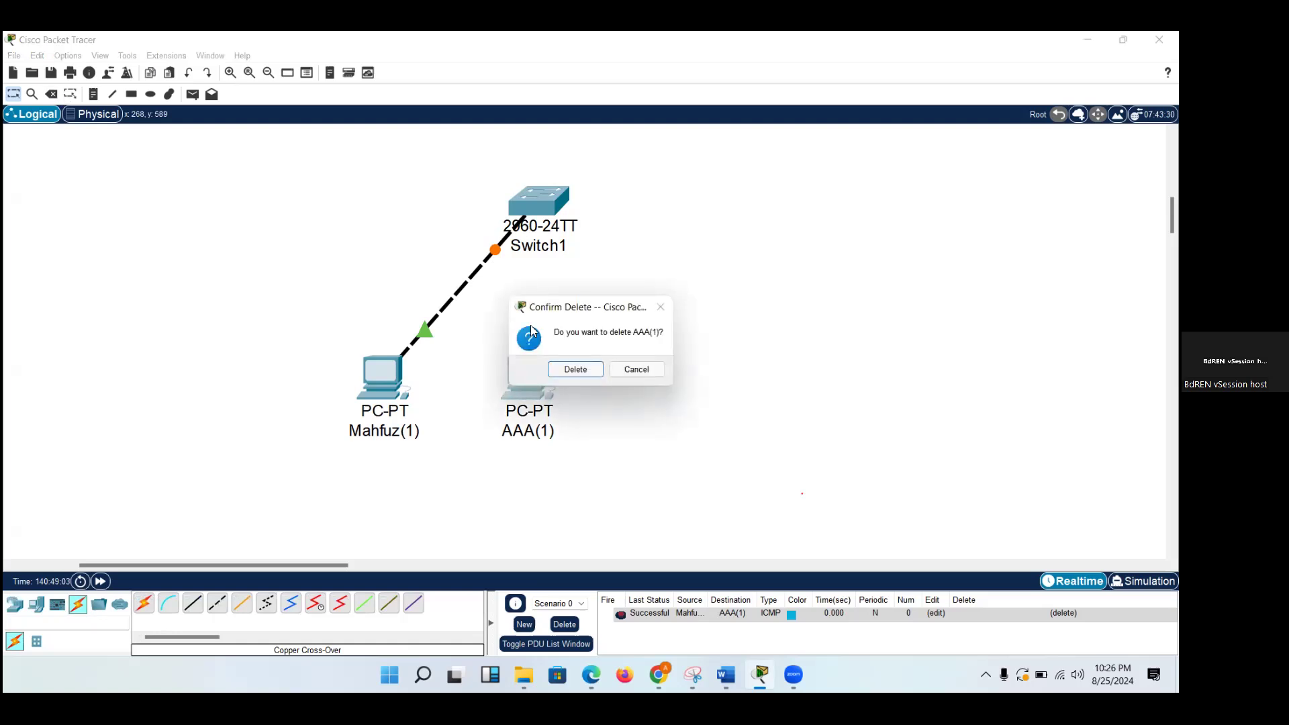
{"action": "left_click", "coordinate": [635, 369]}
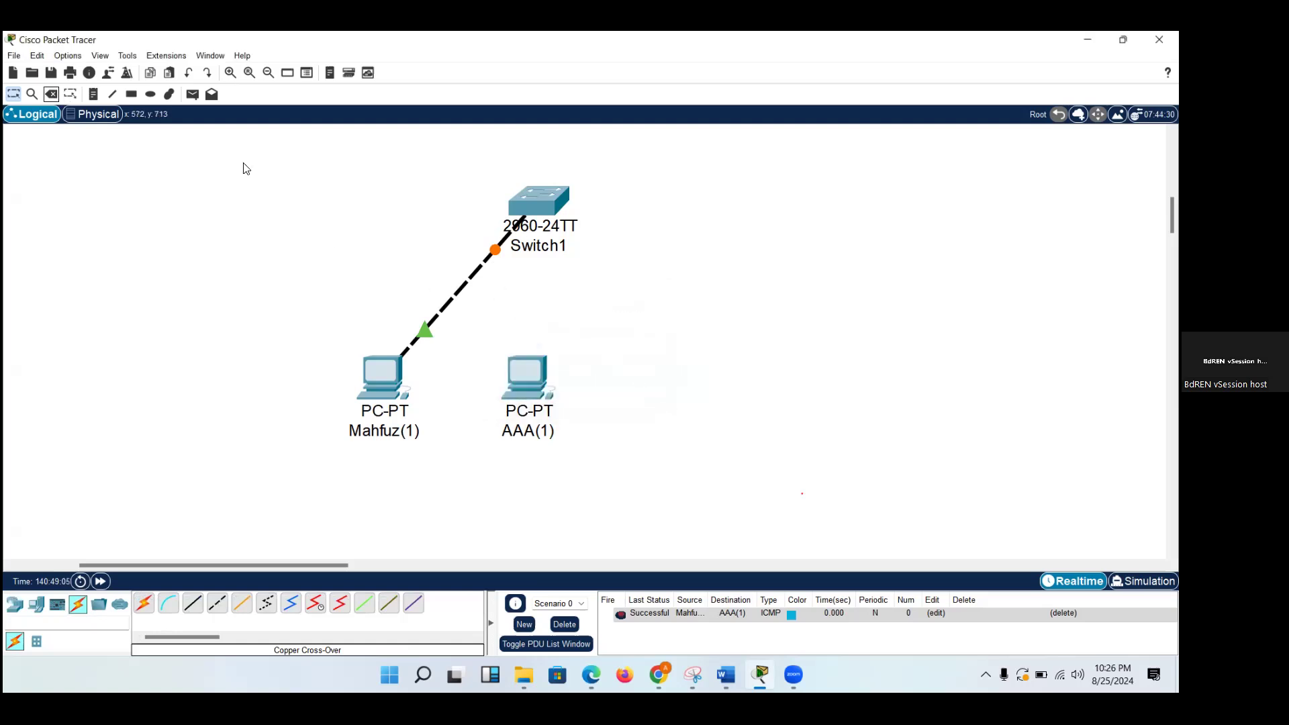
{"action": "left_click", "coordinate": [52, 94]}
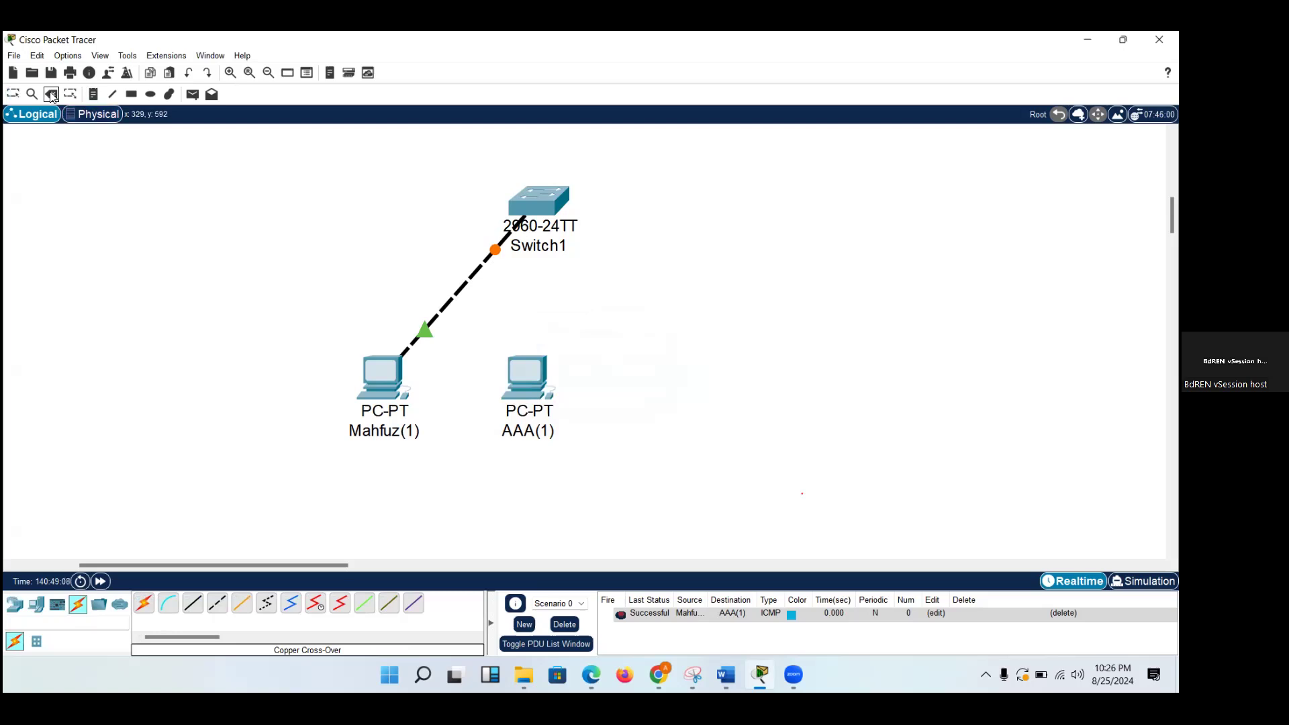
{"action": "left_click", "coordinate": [455, 291]}
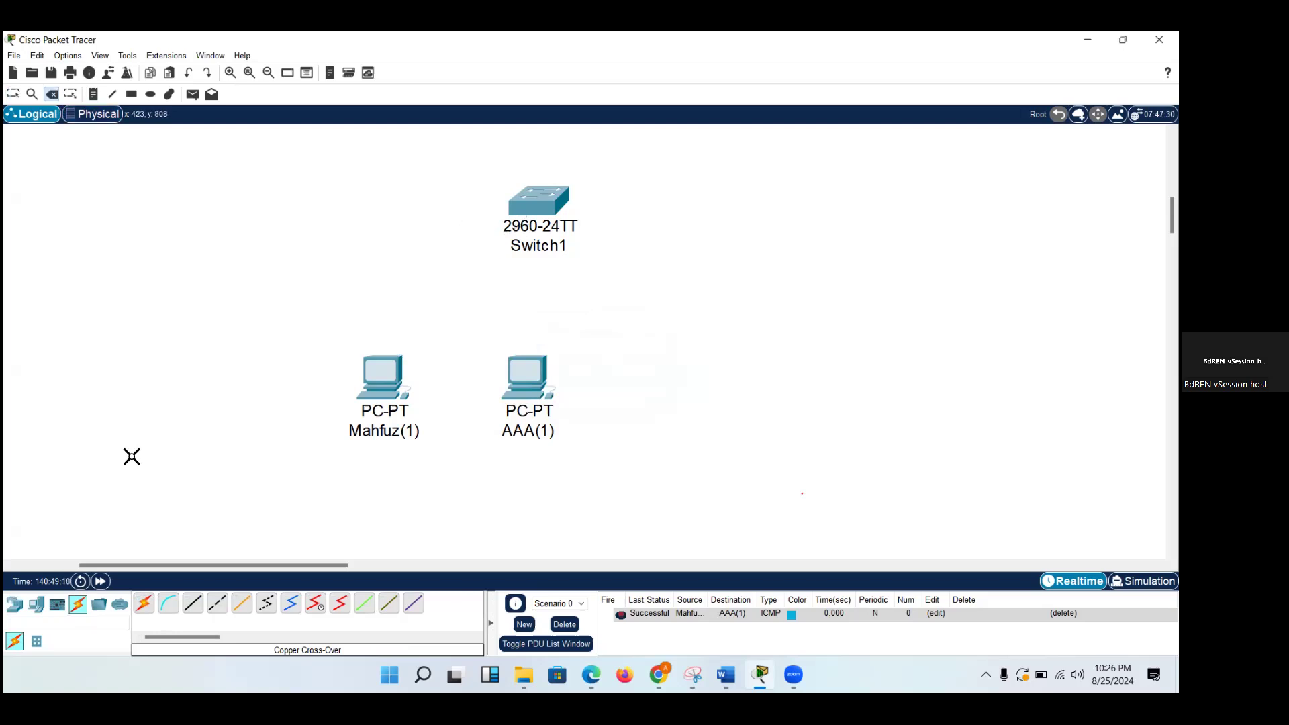
Connect the left PC's FastEthernet0 to the switch's FastEthernet0/1 with a Copper Straight-Through cable.
{"action": "left_click", "coordinate": [190, 608]}
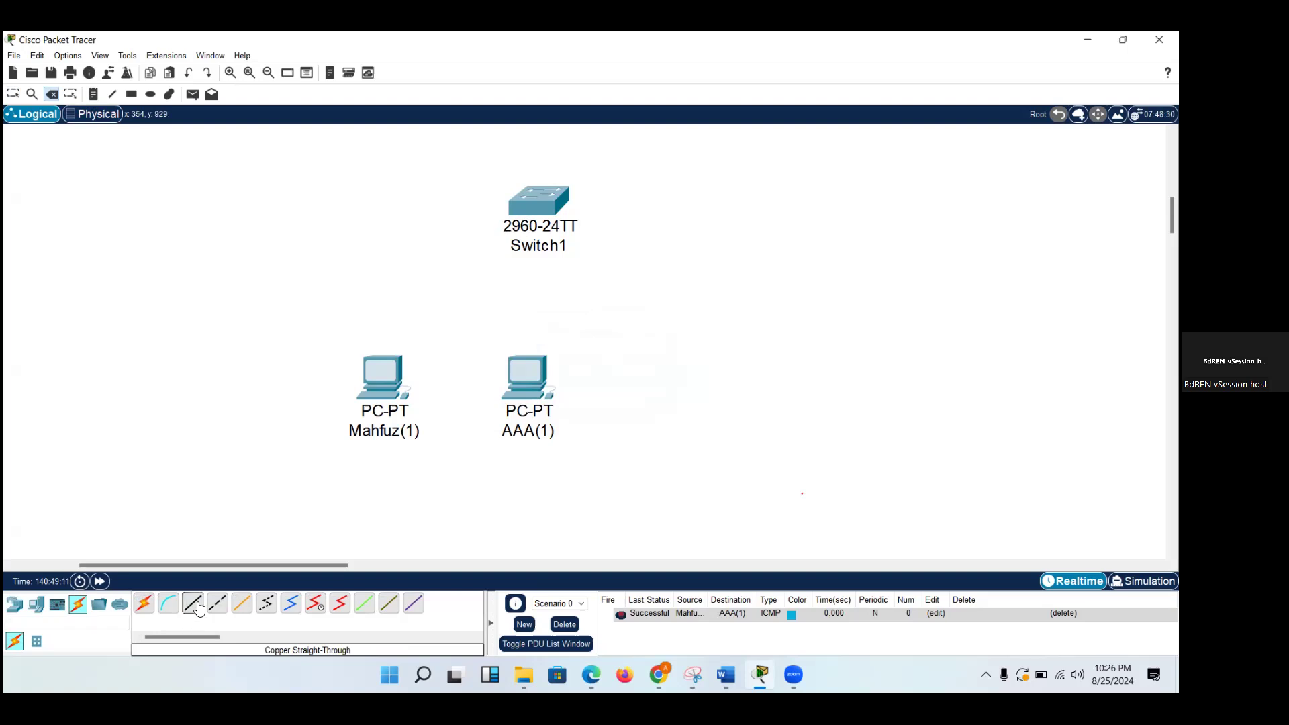
{"action": "left_click", "coordinate": [395, 374]}
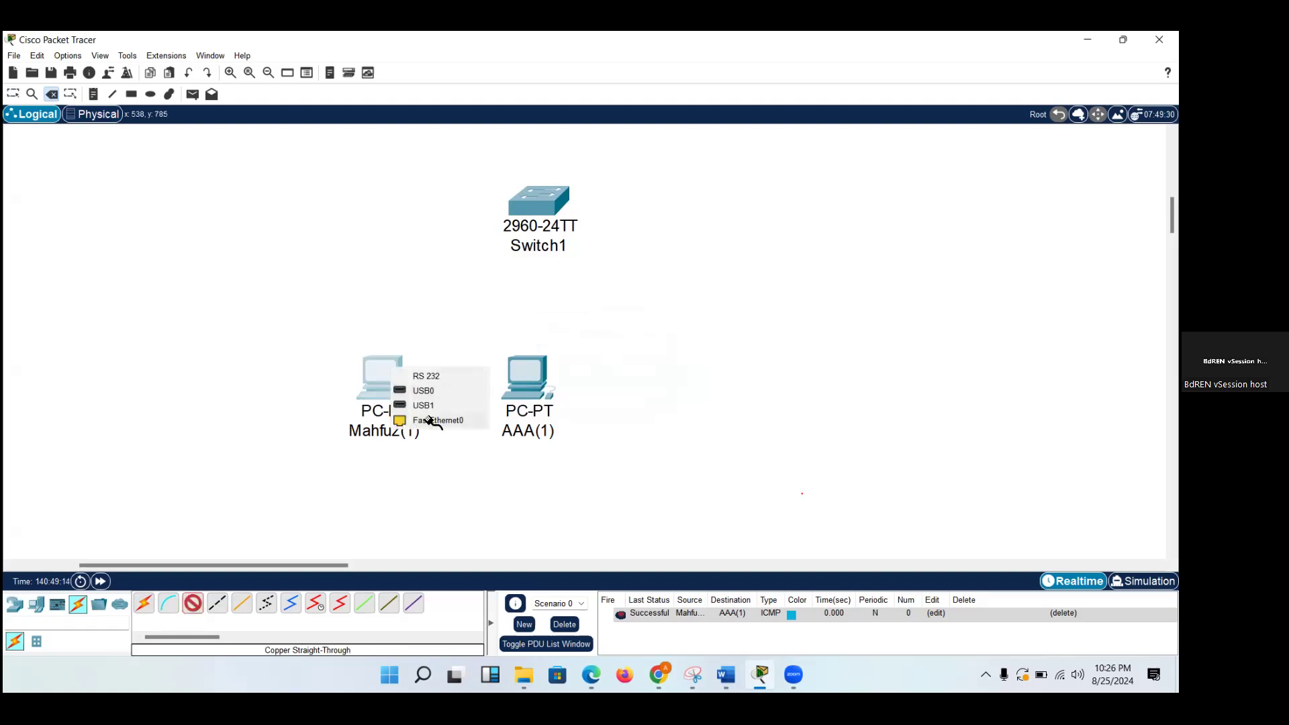
{"action": "left_click", "coordinate": [433, 423]}
{"action": "left_click", "coordinate": [539, 208]}
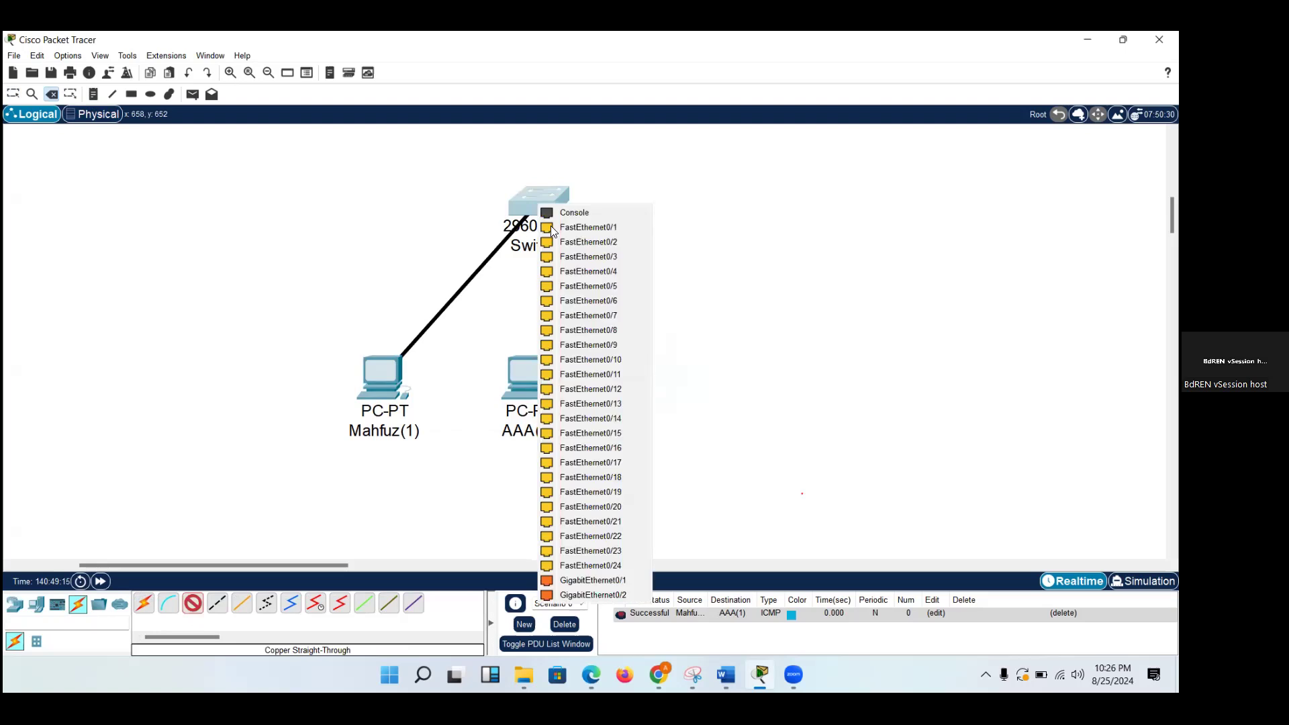
{"action": "left_click", "coordinate": [555, 229]}
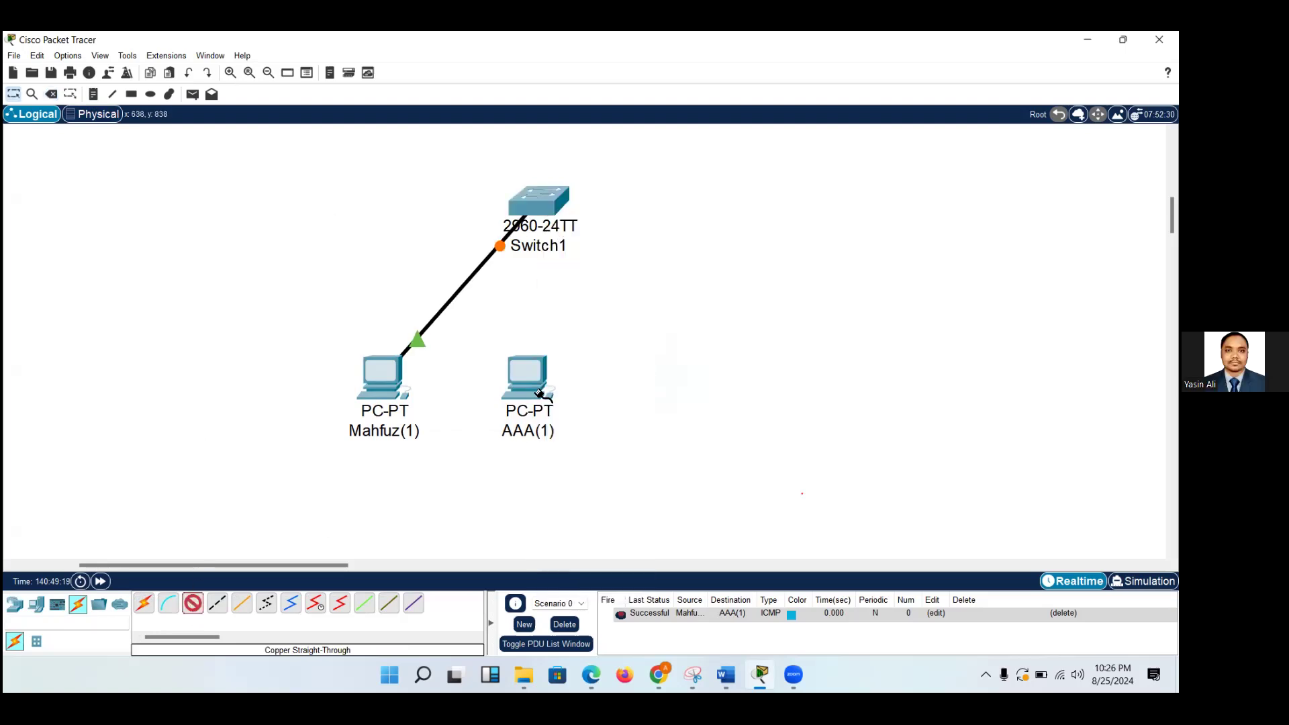
Connect AAA(1)'s FastEthernet0 to the switch's FastEthernet0/2 with a Copper Straight-Through cable and shift AAA(1) slightly down.
{"action": "left_click", "coordinate": [538, 377]}
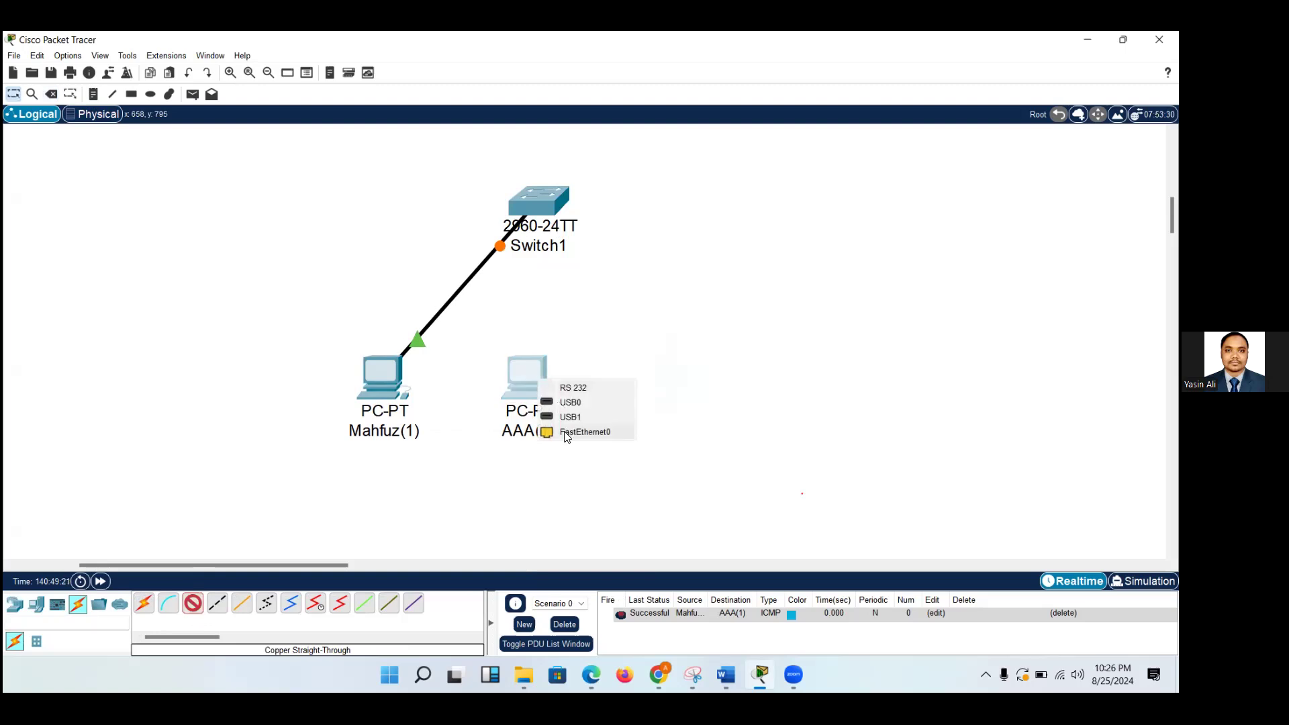
{"action": "left_click", "coordinate": [572, 432]}
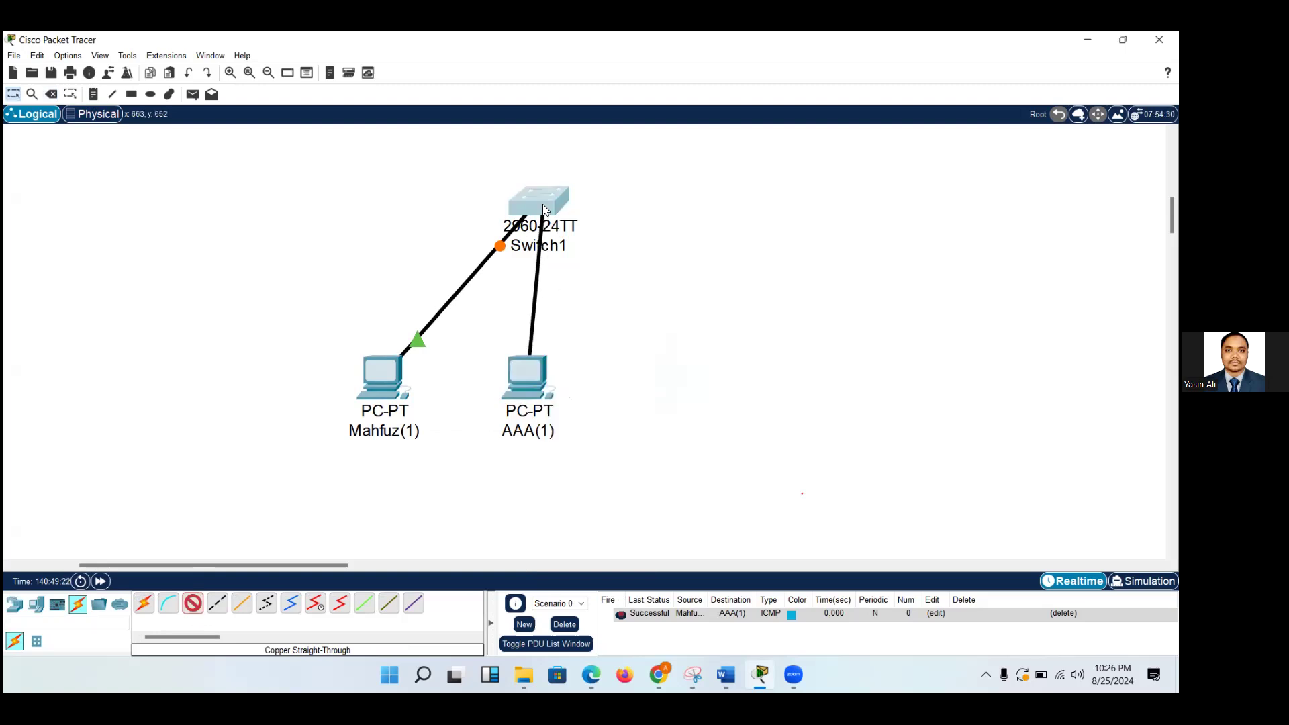
{"action": "left_click", "coordinate": [542, 205]}
{"action": "left_click", "coordinate": [580, 232]}
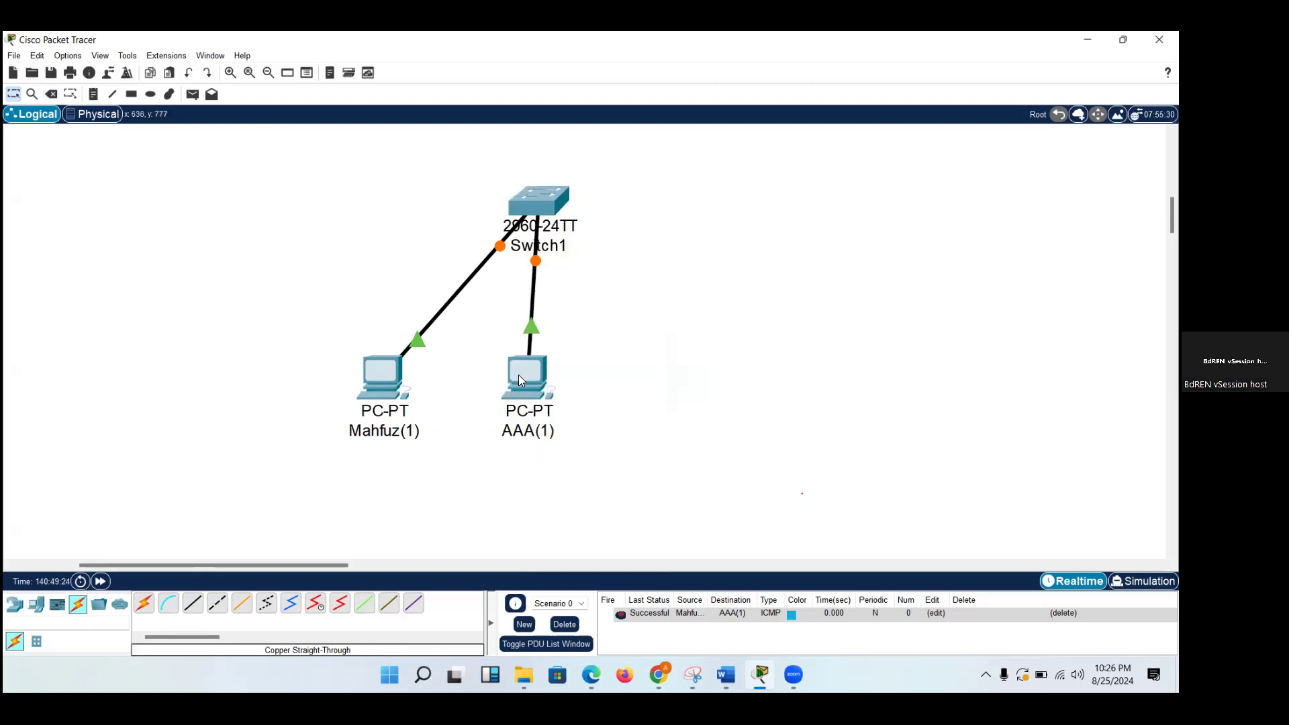
{"action": "left_click_drag", "start_coordinate": [518, 376], "coordinate": [517, 384]}
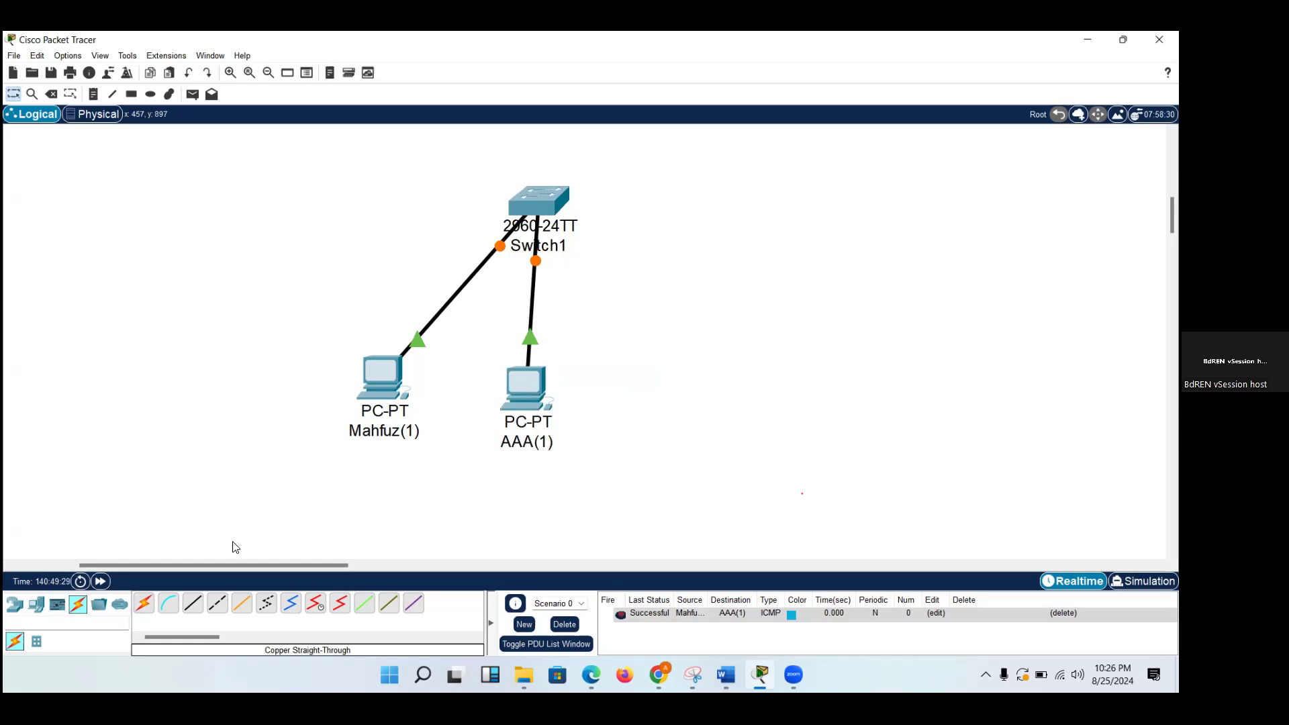
Add two more PCs in a row to the right of AAA(1).
{"action": "left_click", "coordinate": [36, 604]}
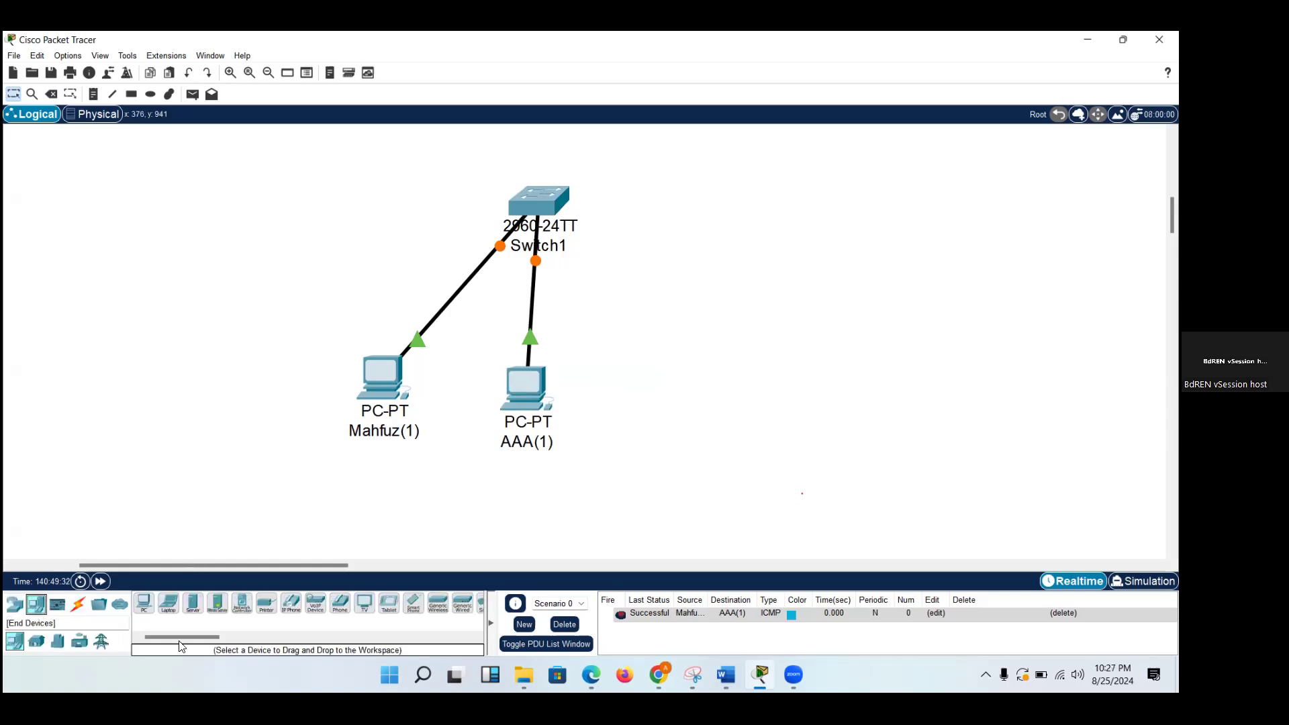
{"action": "left_click", "coordinate": [144, 603]}
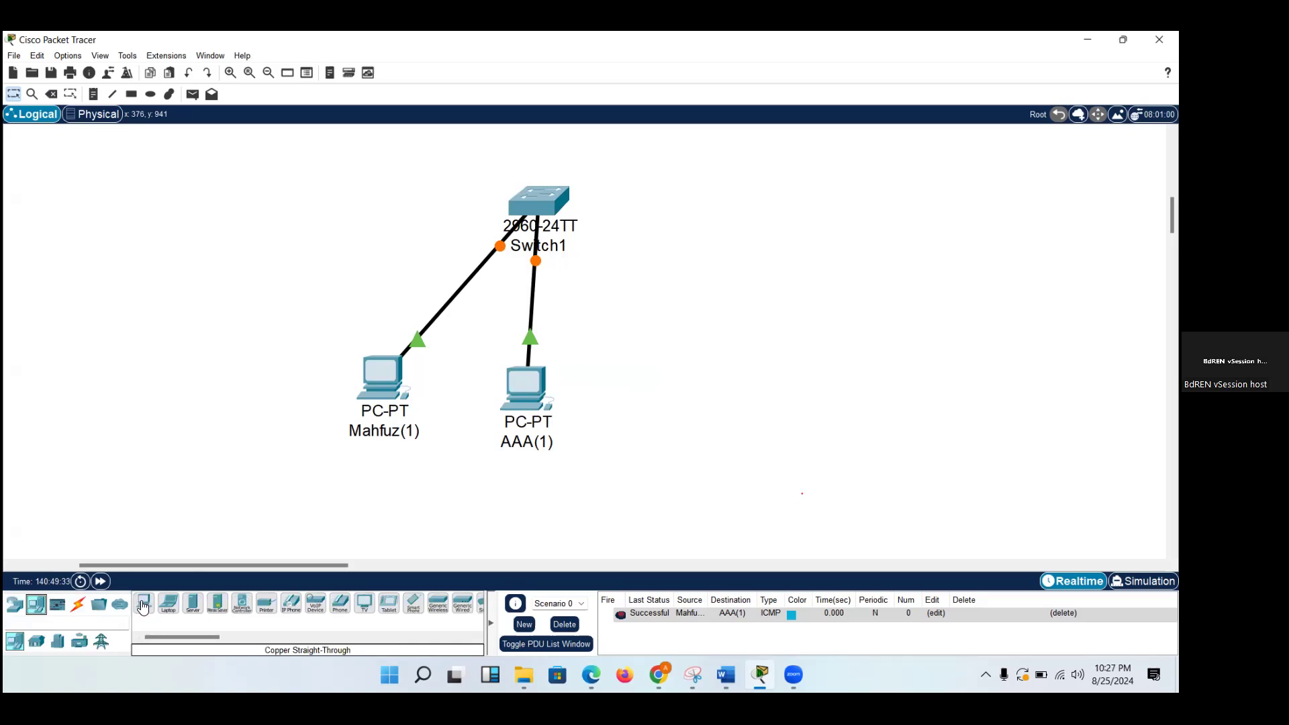
{"action": "left_click", "coordinate": [663, 396]}
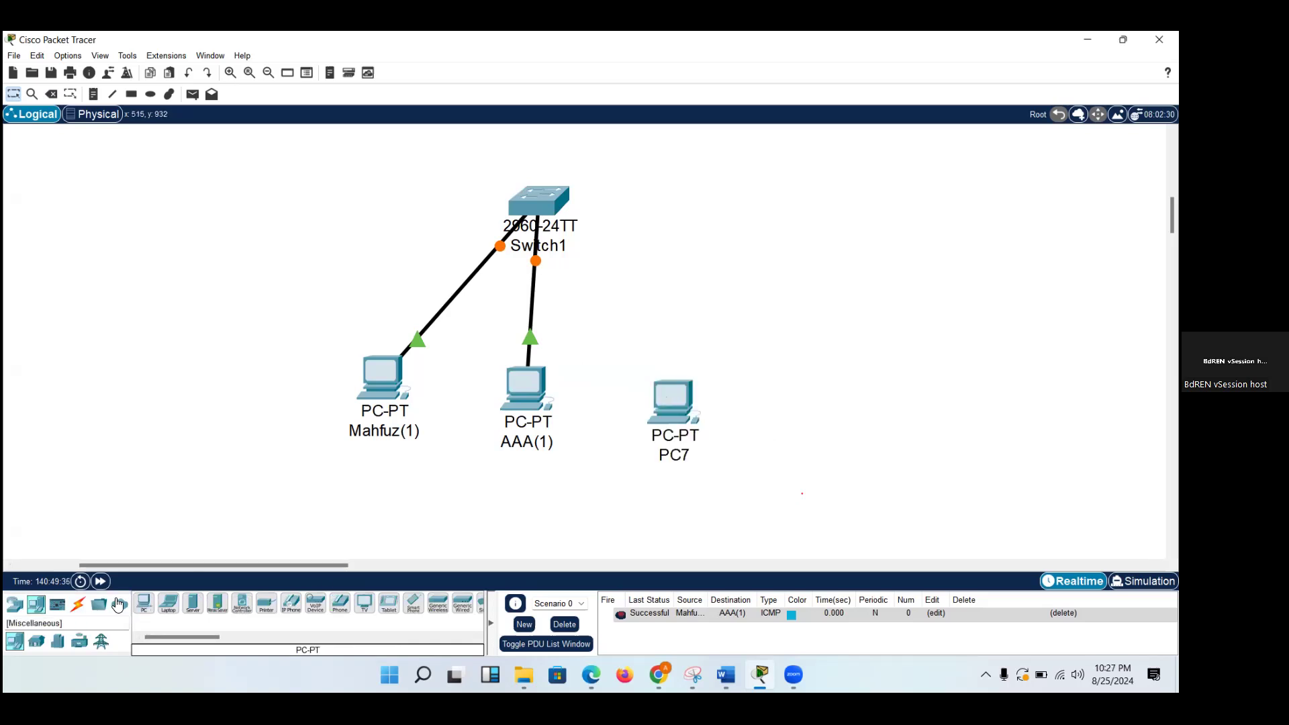
{"action": "left_click", "coordinate": [141, 604]}
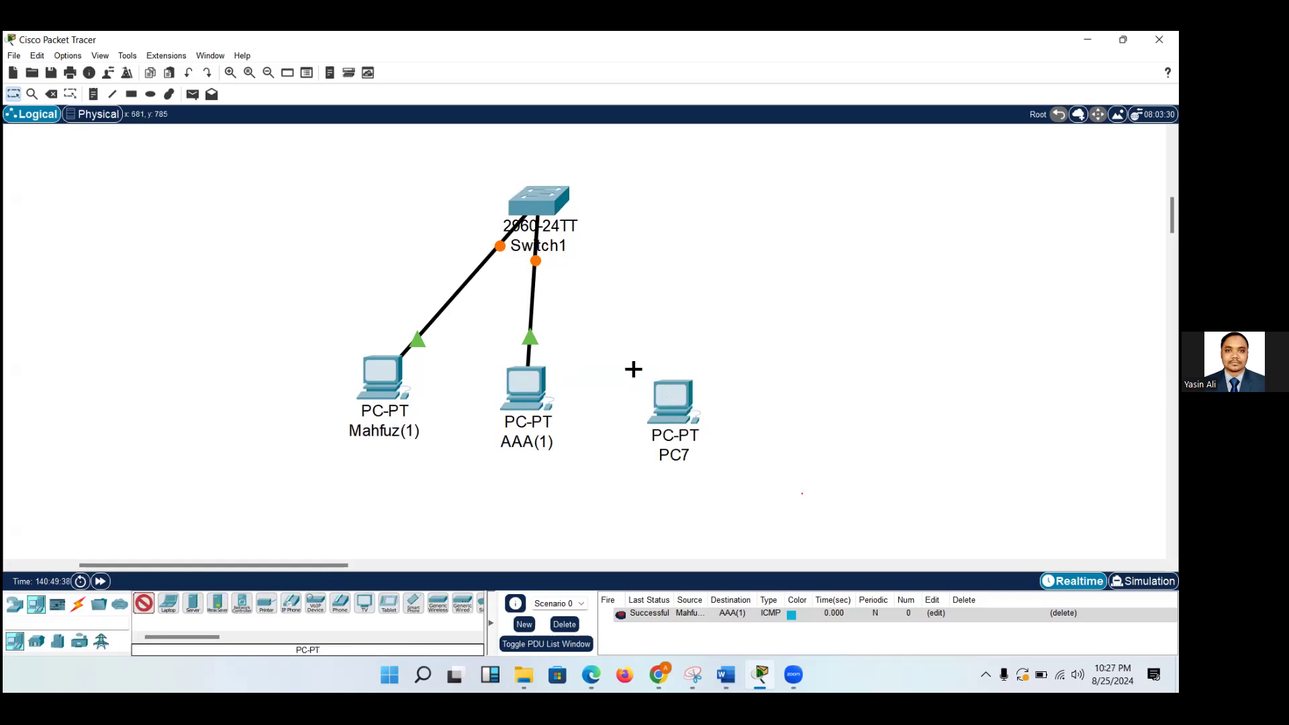
{"action": "left_click", "coordinate": [785, 394]}
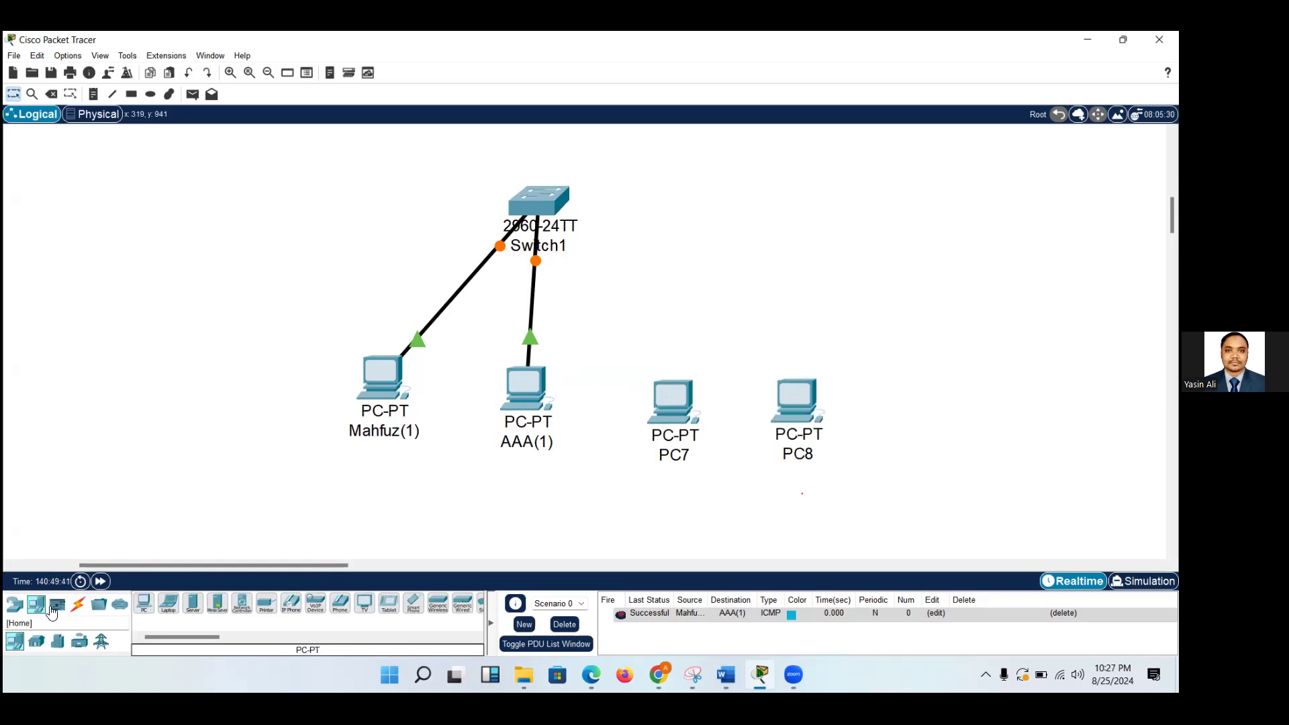
Connect PC7's FastEthernet0 to the switch's FastEthernet0/3 with a Copper Straight-Through cable.
{"action": "left_click", "coordinate": [79, 604]}
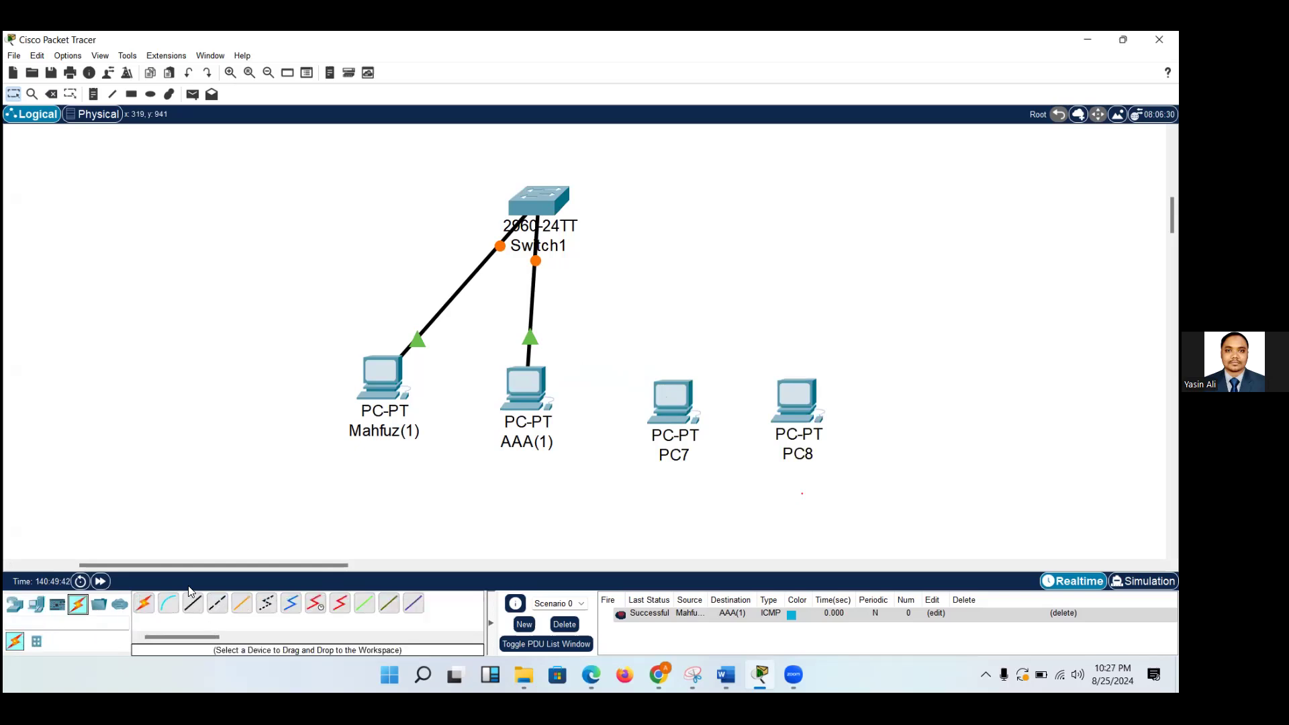
{"action": "left_click", "coordinate": [191, 604]}
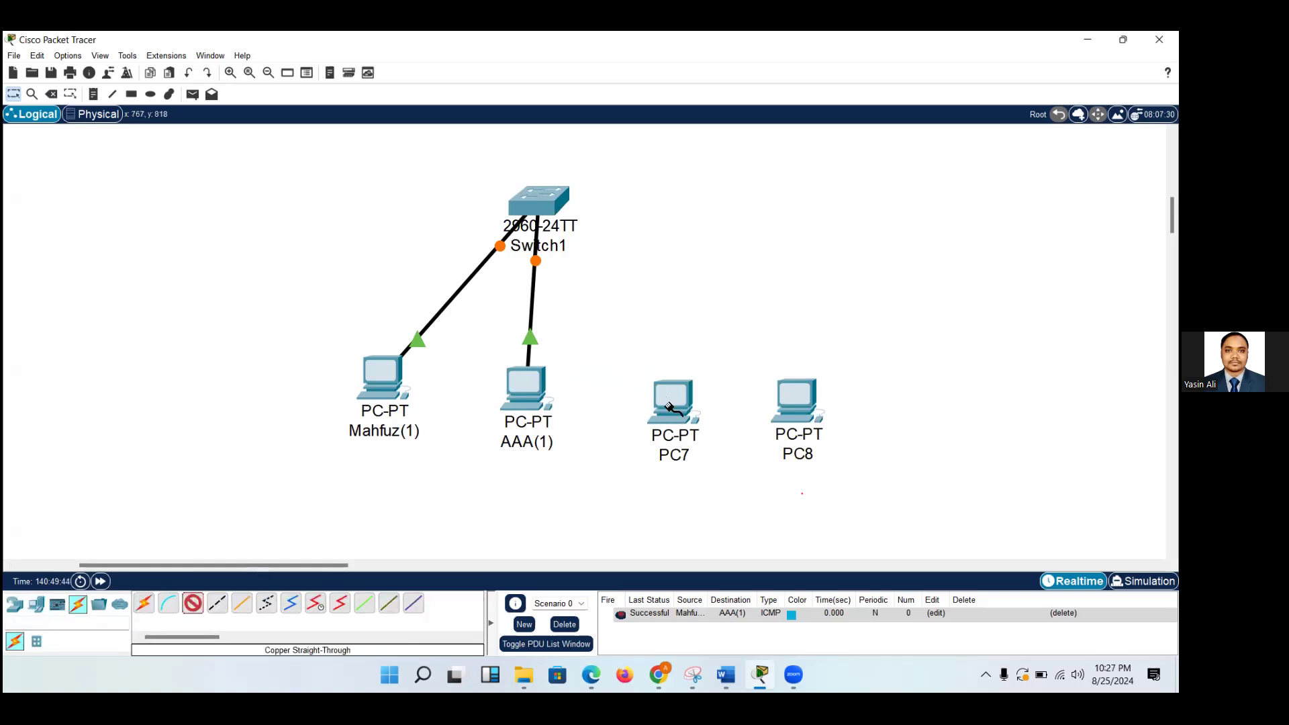
{"action": "left_click", "coordinate": [670, 406]}
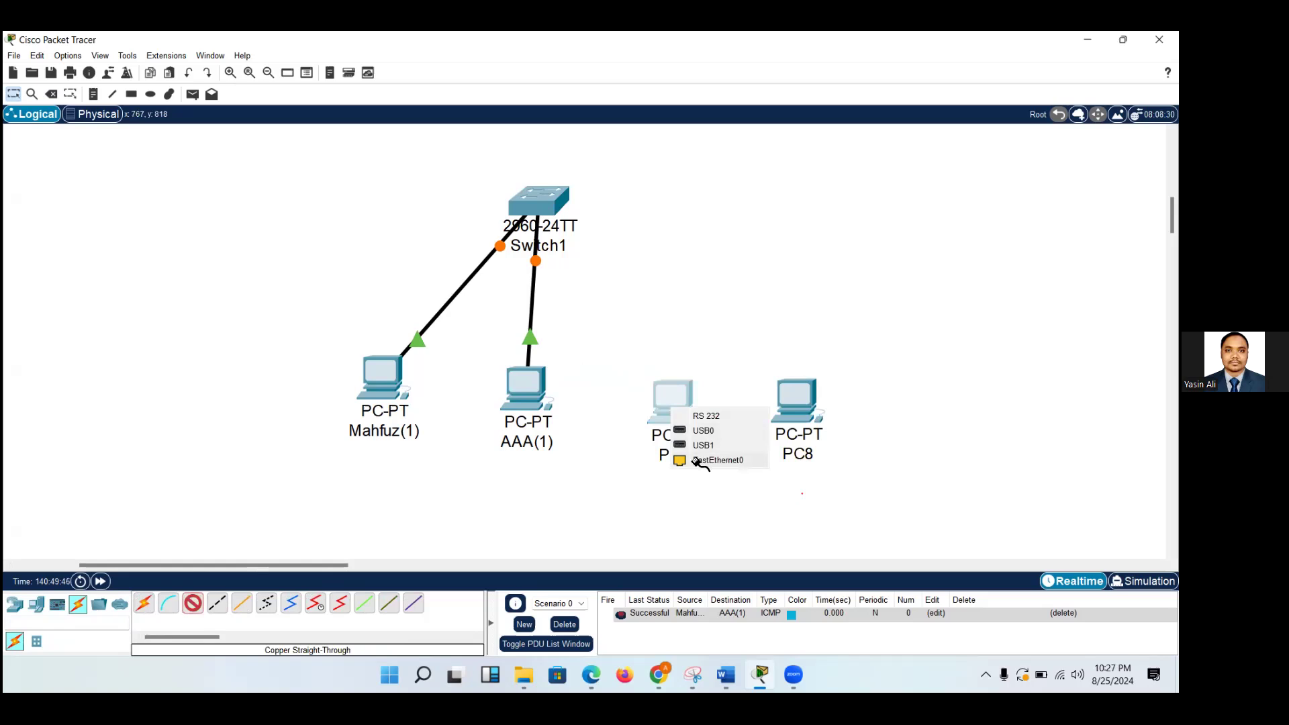
{"action": "left_click", "coordinate": [701, 460]}
{"action": "left_click", "coordinate": [550, 207]}
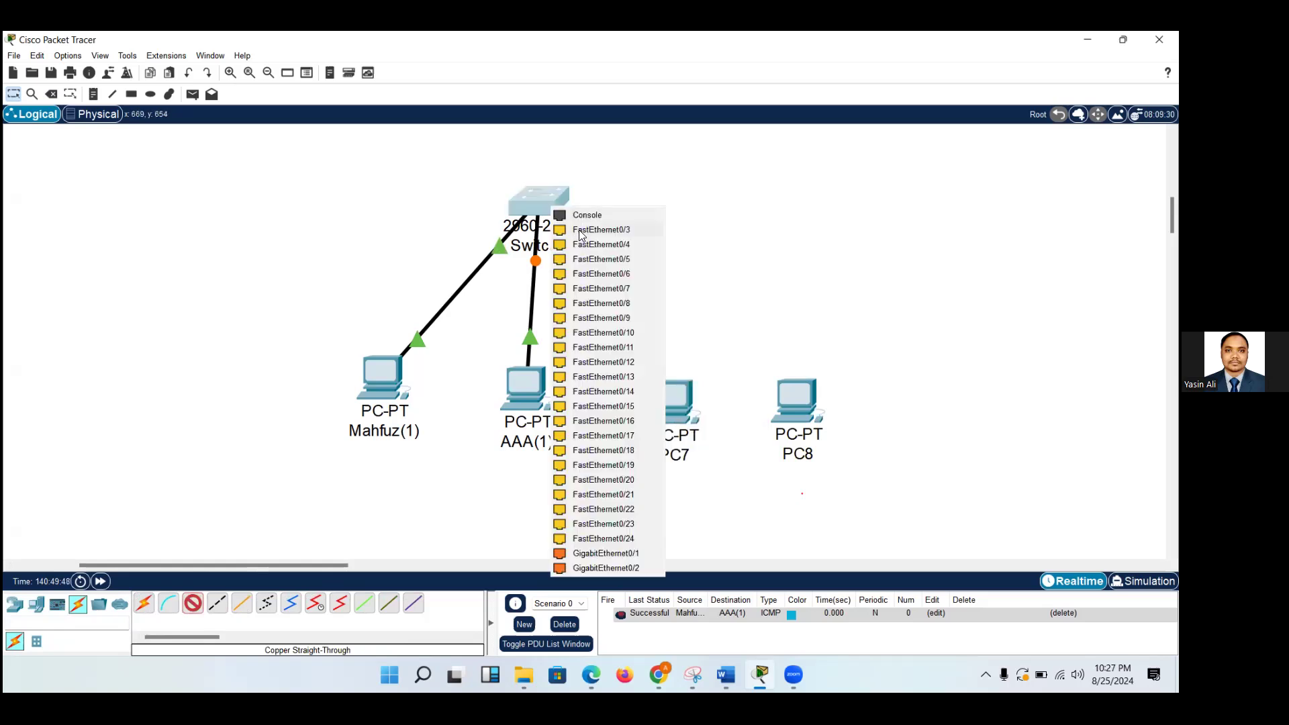
{"action": "left_click", "coordinate": [578, 230]}
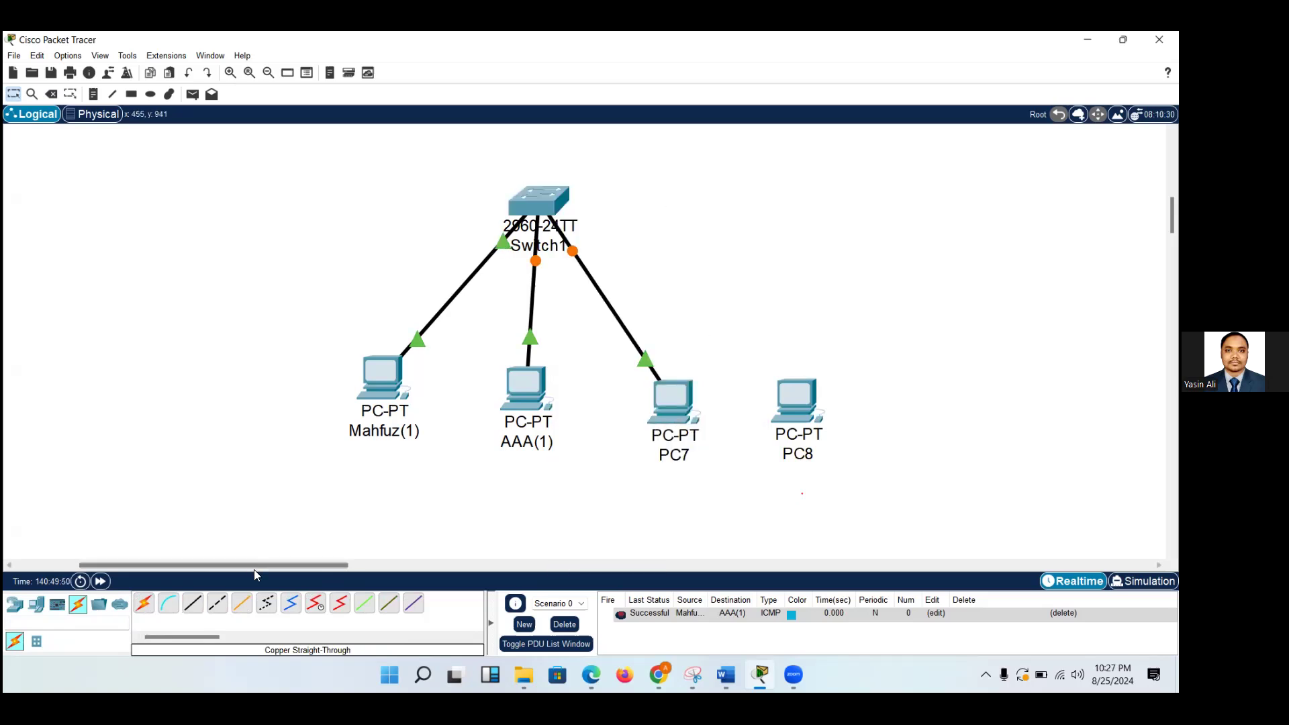
Connect PC8's FastEthernet0 to the switch's FastEthernet0/4 with a Copper Straight-Through cable.
{"action": "left_click", "coordinate": [192, 603]}
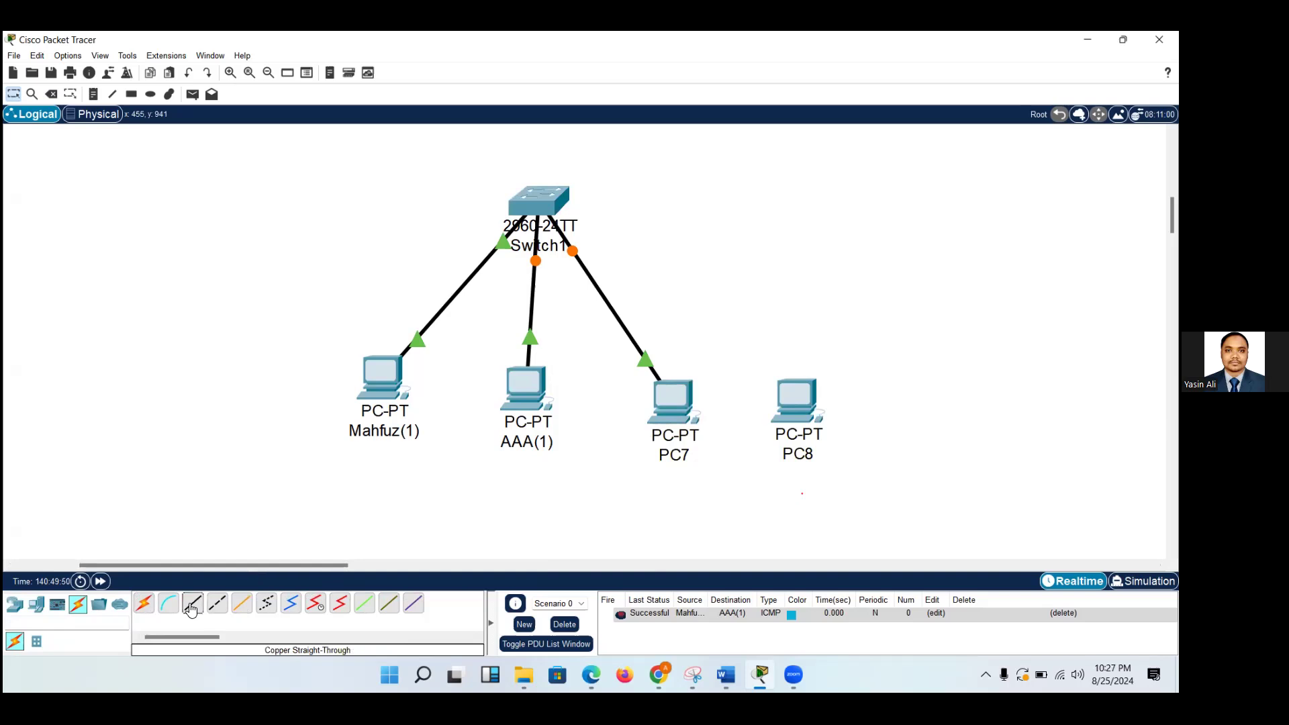
{"action": "left_click", "coordinate": [793, 408]}
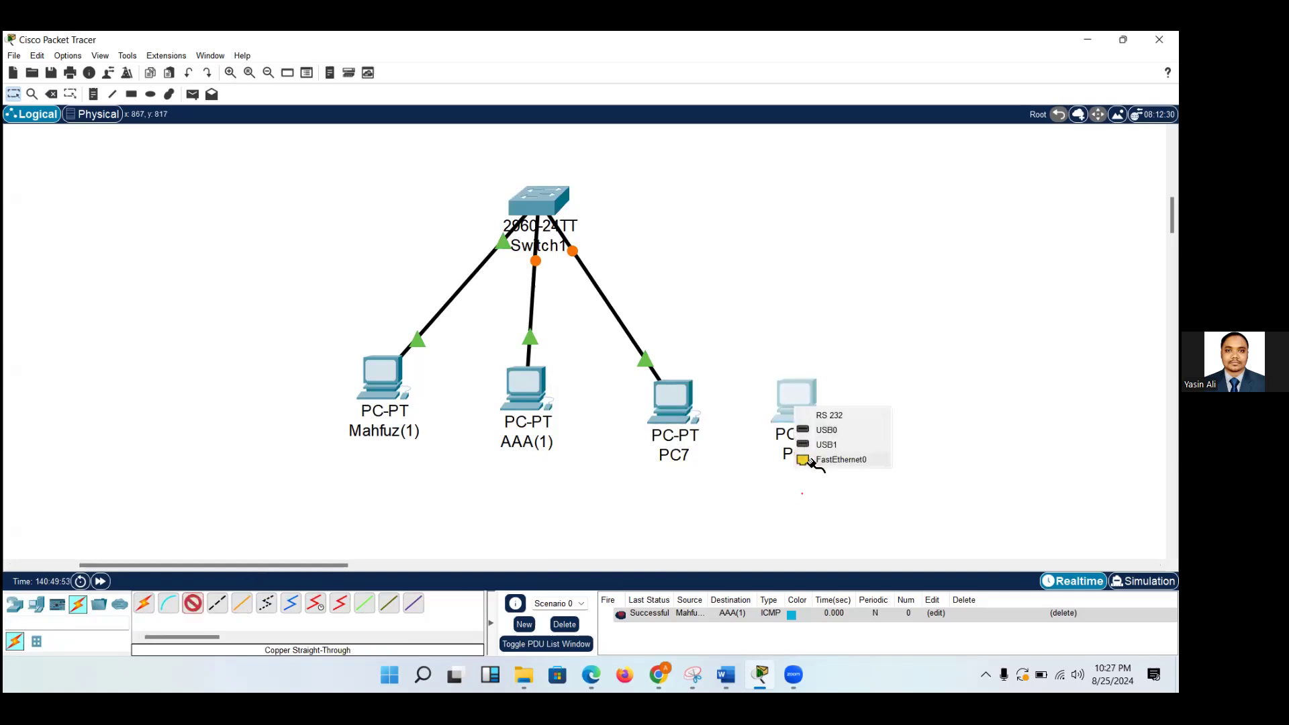
{"action": "left_click", "coordinate": [812, 464]}
{"action": "left_click", "coordinate": [547, 200]}
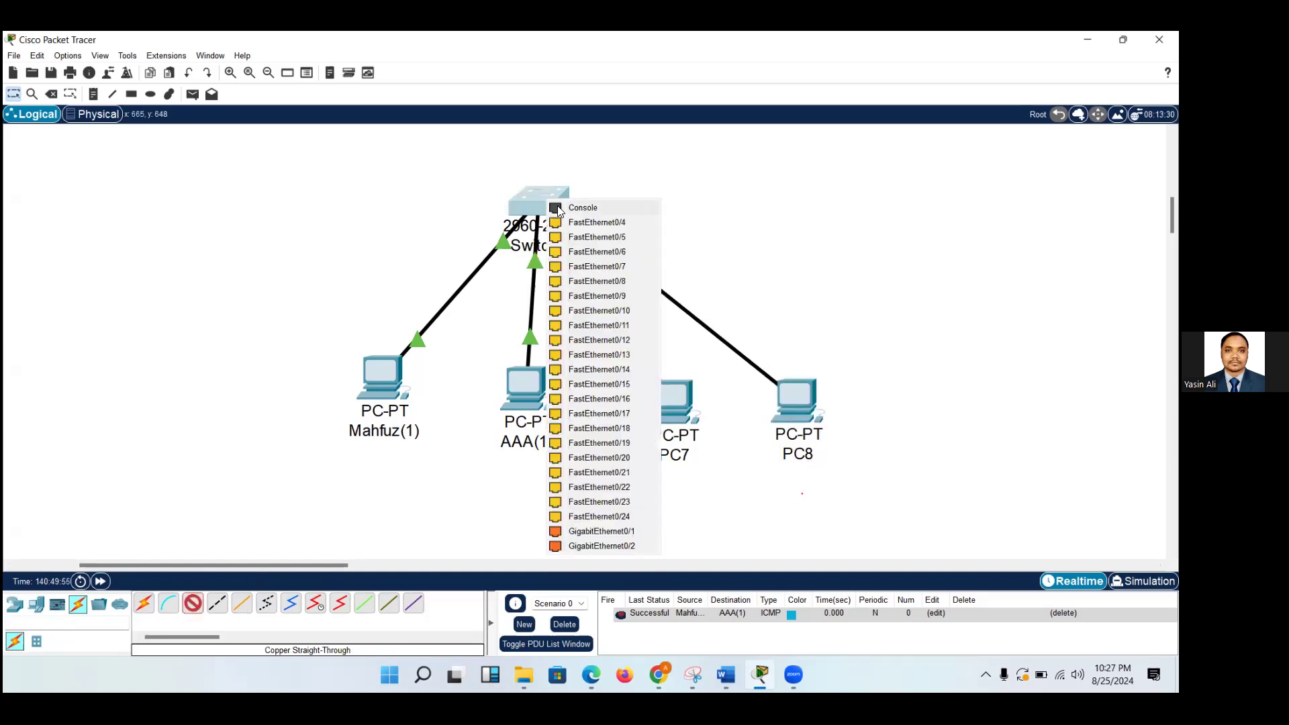
{"action": "left_click", "coordinate": [582, 222]}
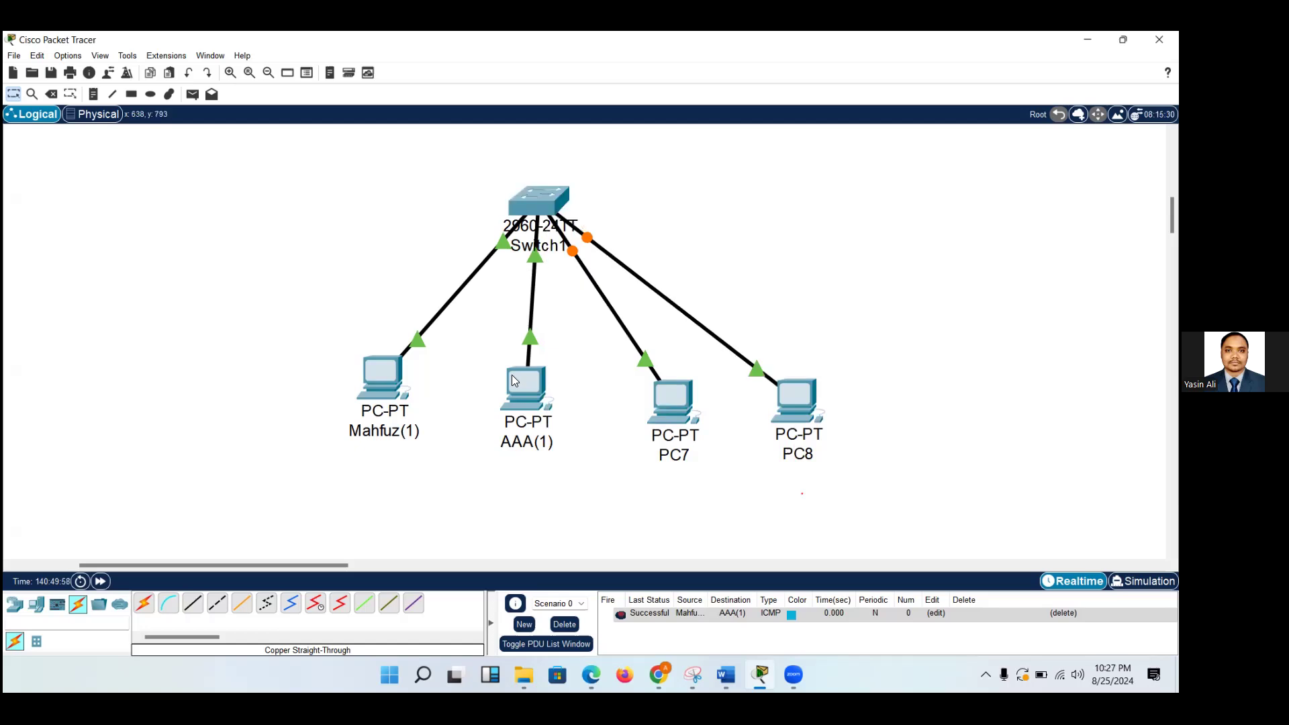
{"action": "mouse_move", "coordinate": [512, 376]}
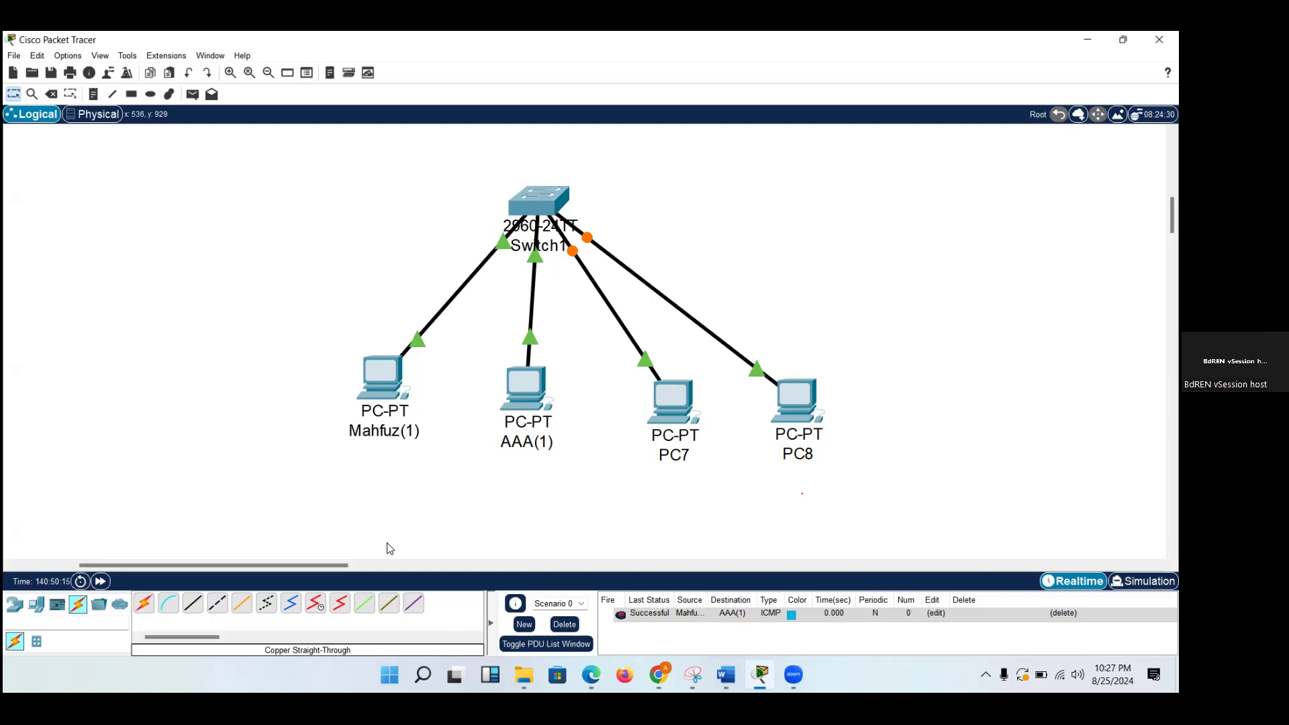
View Switch1's physical device page, close it, and move the switch slightly right to centre it above the four PCs.
{"action": "left_click", "coordinate": [532, 200]}
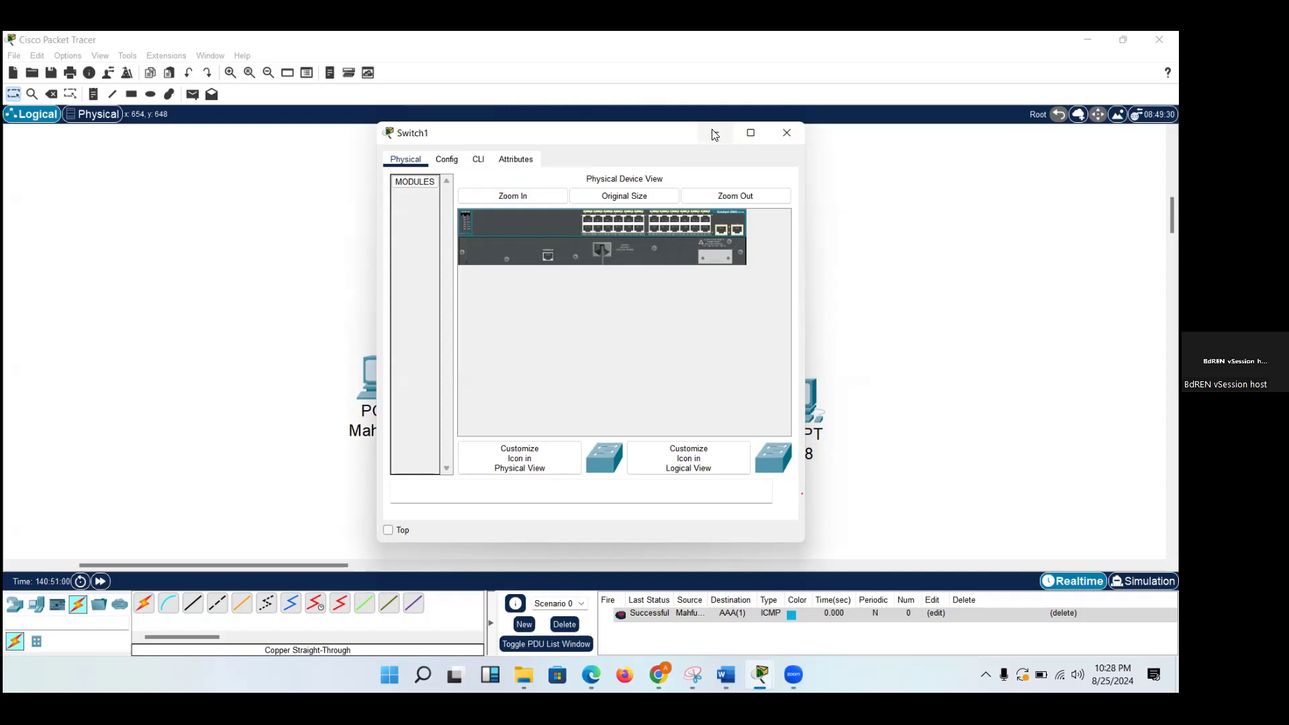
{"action": "left_click", "coordinate": [787, 133]}
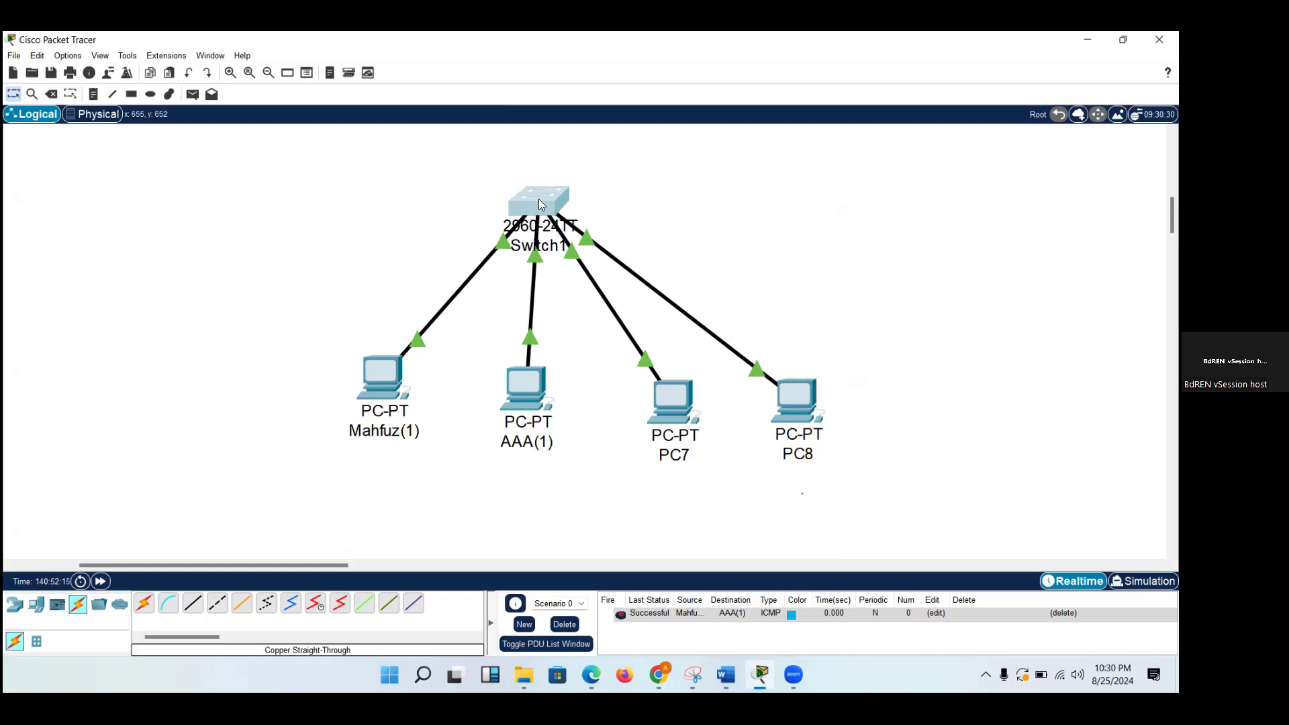
{"action": "mouse_move", "coordinate": [541, 205]}
{"action": "left_click_drag", "start_coordinate": [535, 195], "coordinate": [593, 205]}
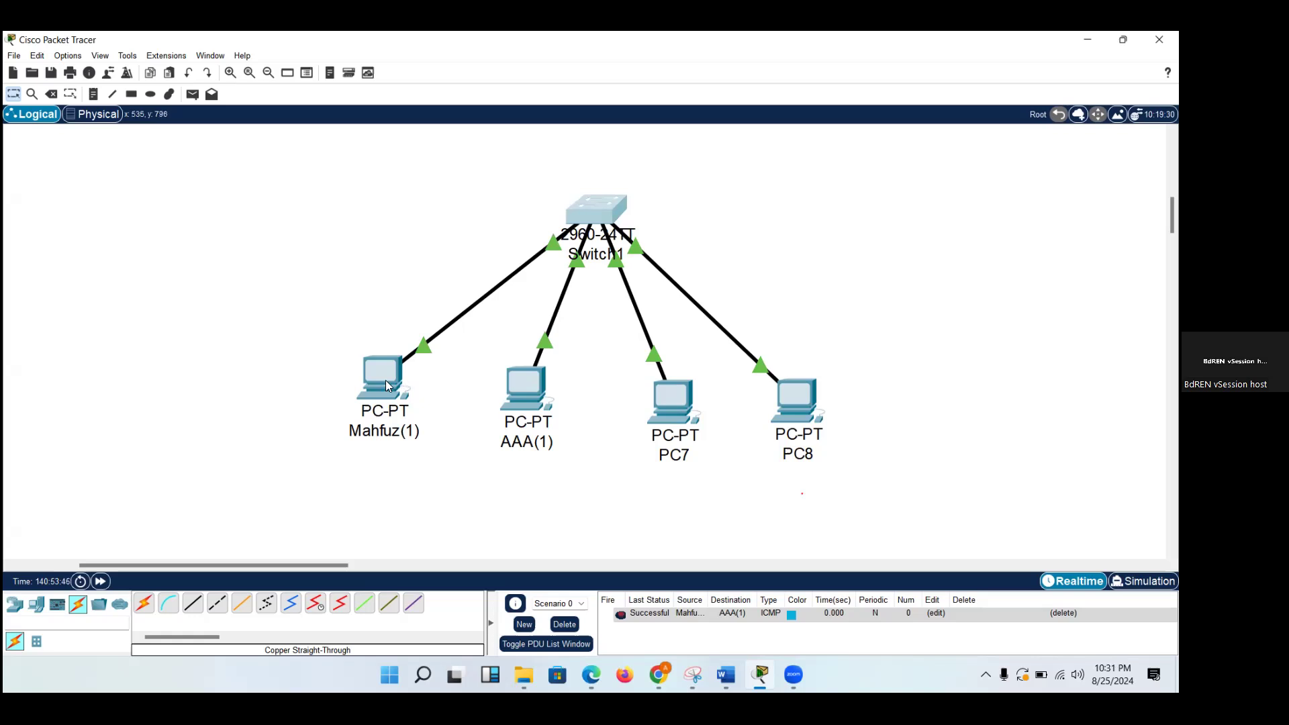
Check the static IP configurations of the leftmost PC and AAA(1).
{"action": "mouse_move", "coordinate": [386, 382]}
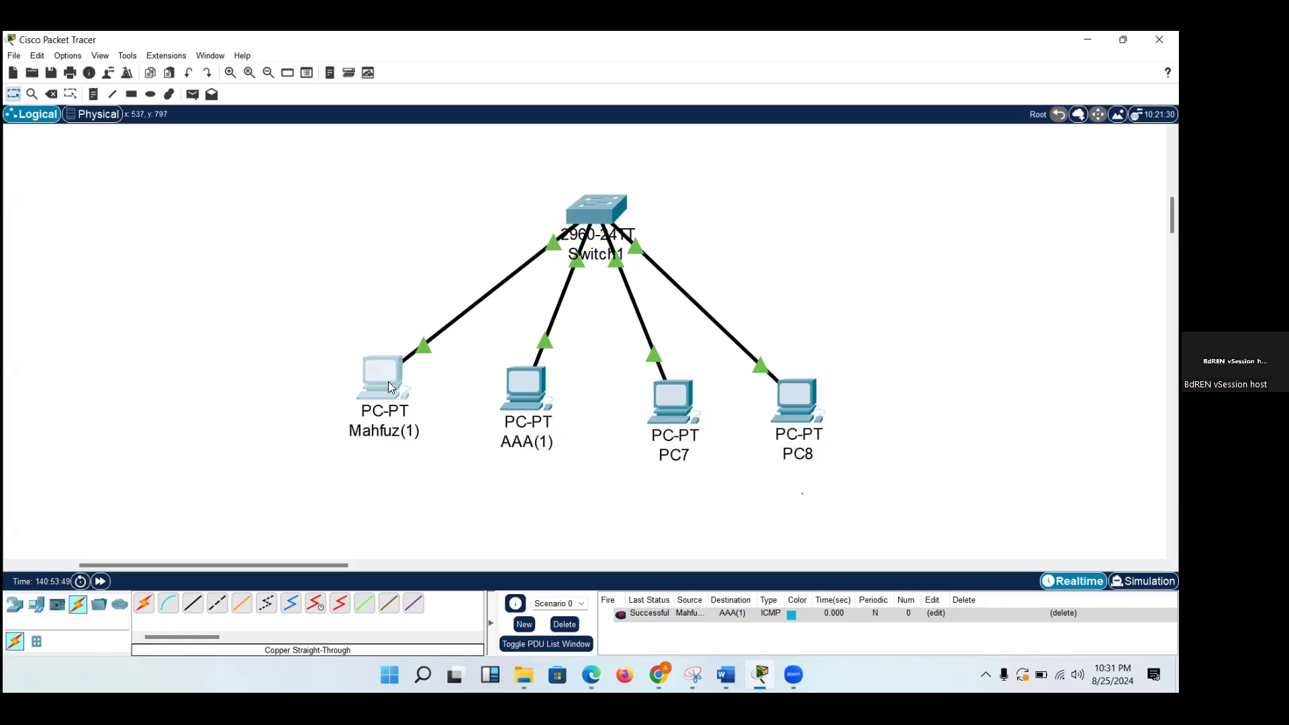
{"action": "left_click", "coordinate": [388, 381]}
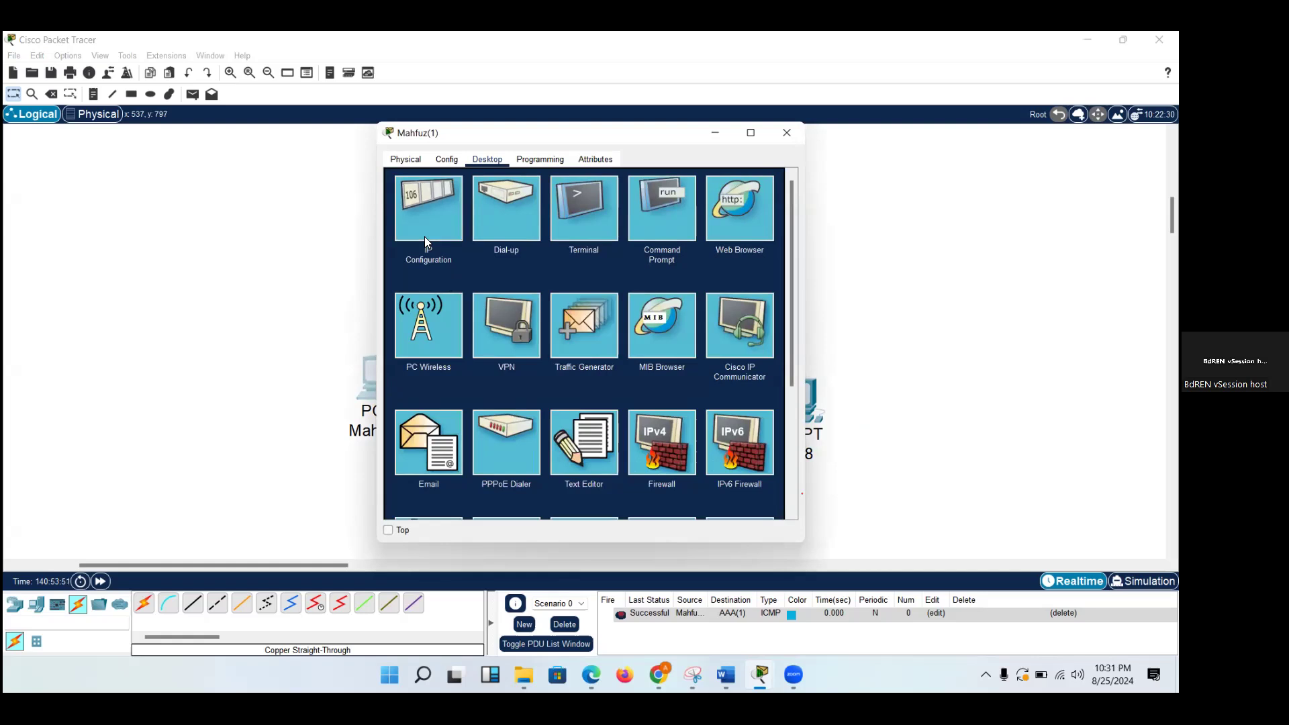
{"action": "left_click", "coordinate": [424, 236]}
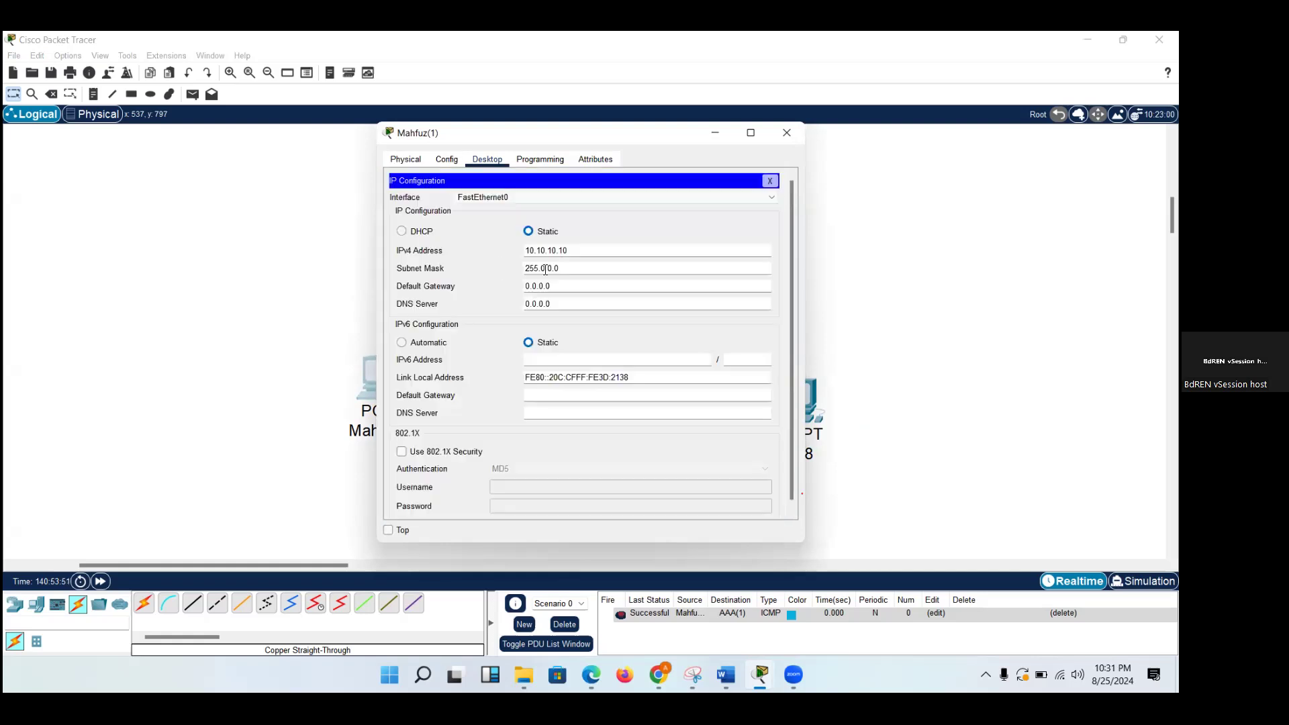
{"action": "left_click", "coordinate": [786, 132]}
{"action": "left_click", "coordinate": [533, 390]}
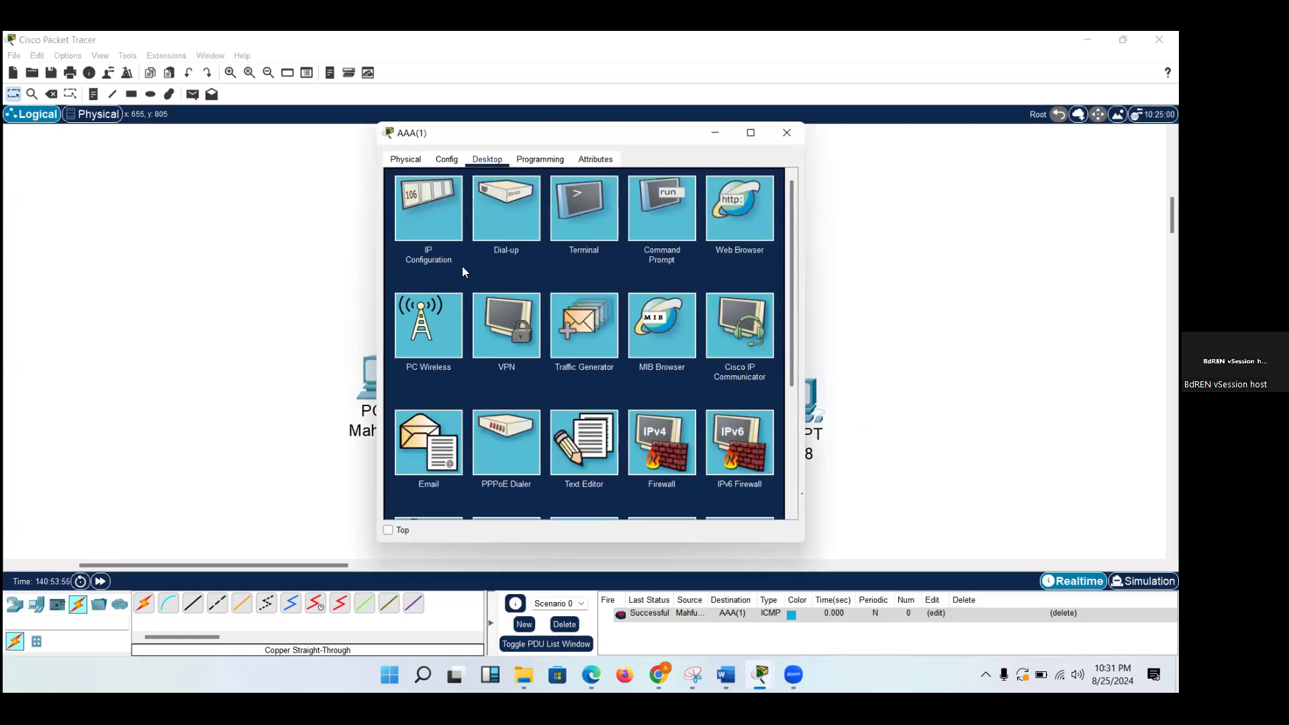
{"action": "left_click", "coordinate": [425, 223]}
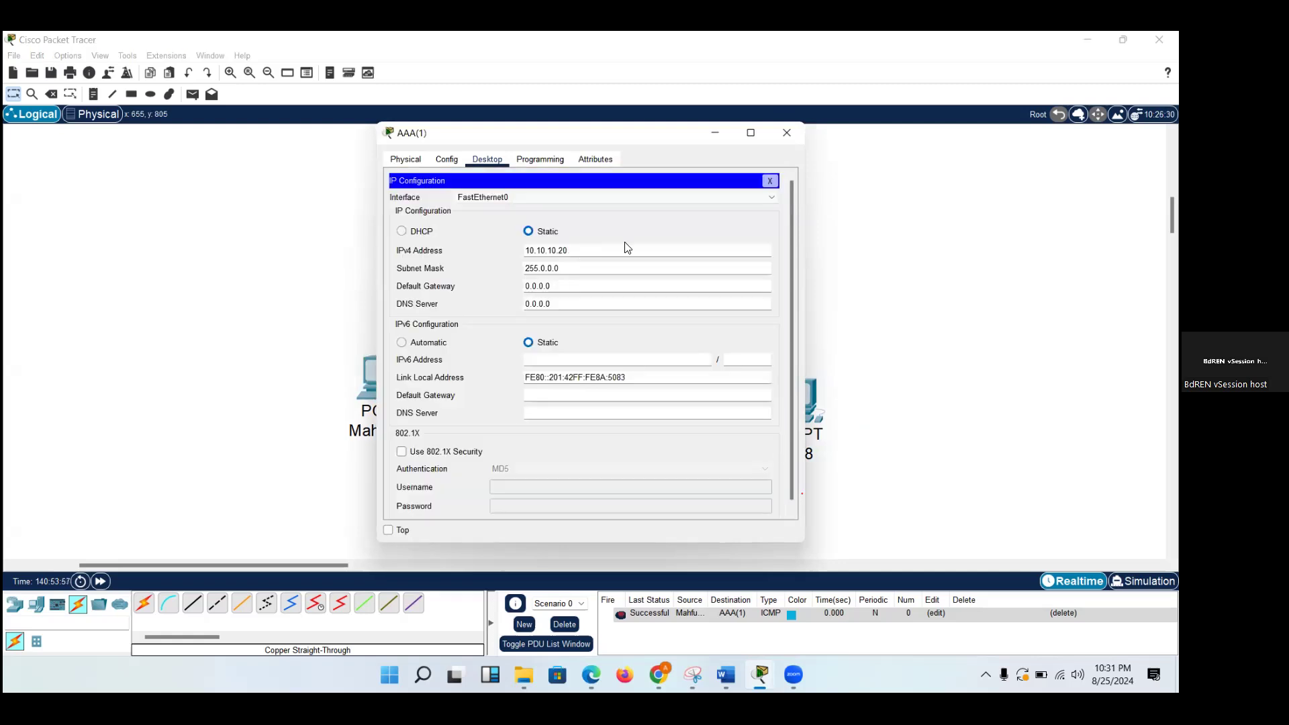
{"action": "left_click", "coordinate": [788, 132]}
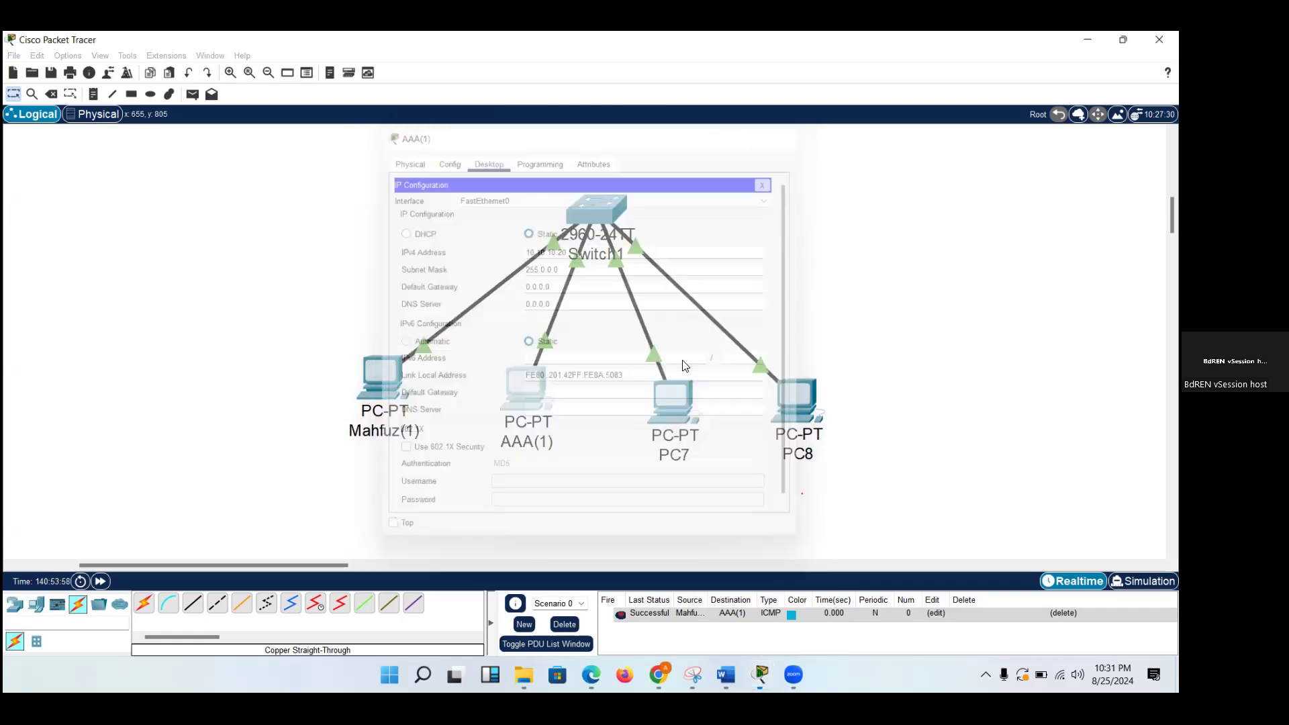
Give PC7 the static IPv4 address 10.10.10.30 and fill in its default subnet mask.
{"action": "left_click", "coordinate": [676, 392]}
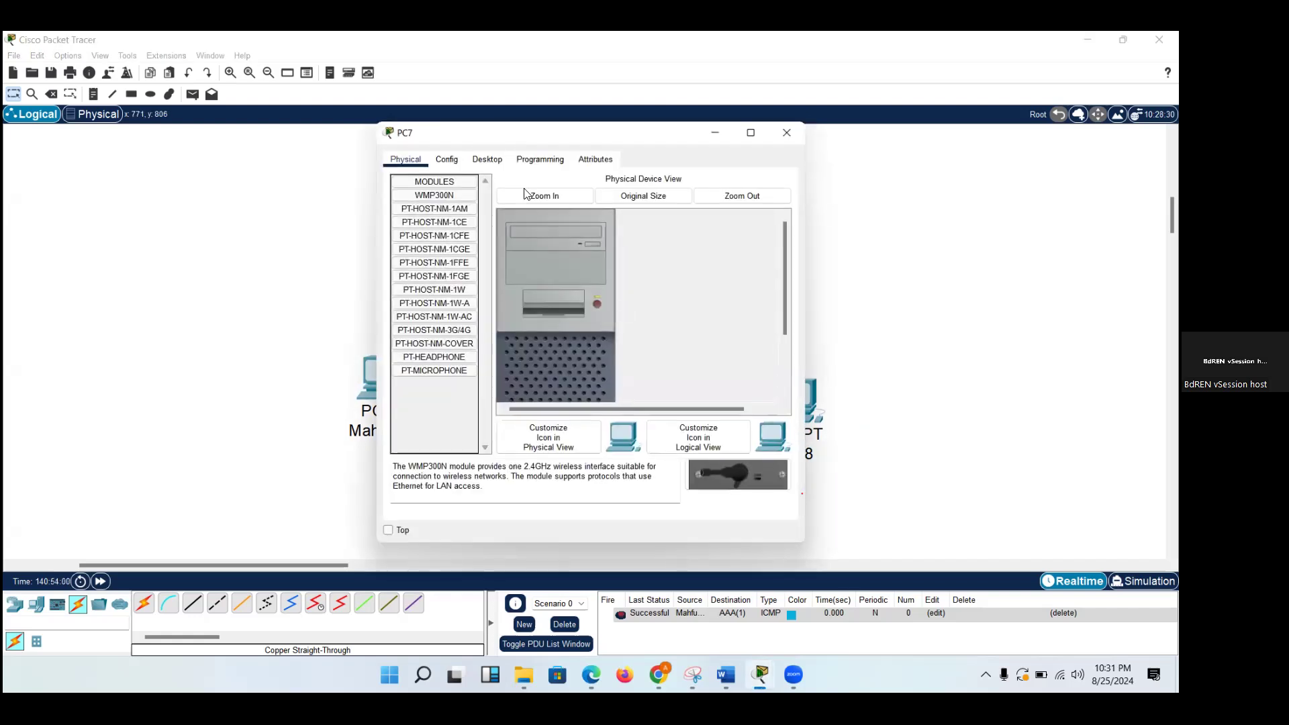
{"action": "left_click", "coordinate": [488, 165]}
{"action": "left_click", "coordinate": [445, 186]}
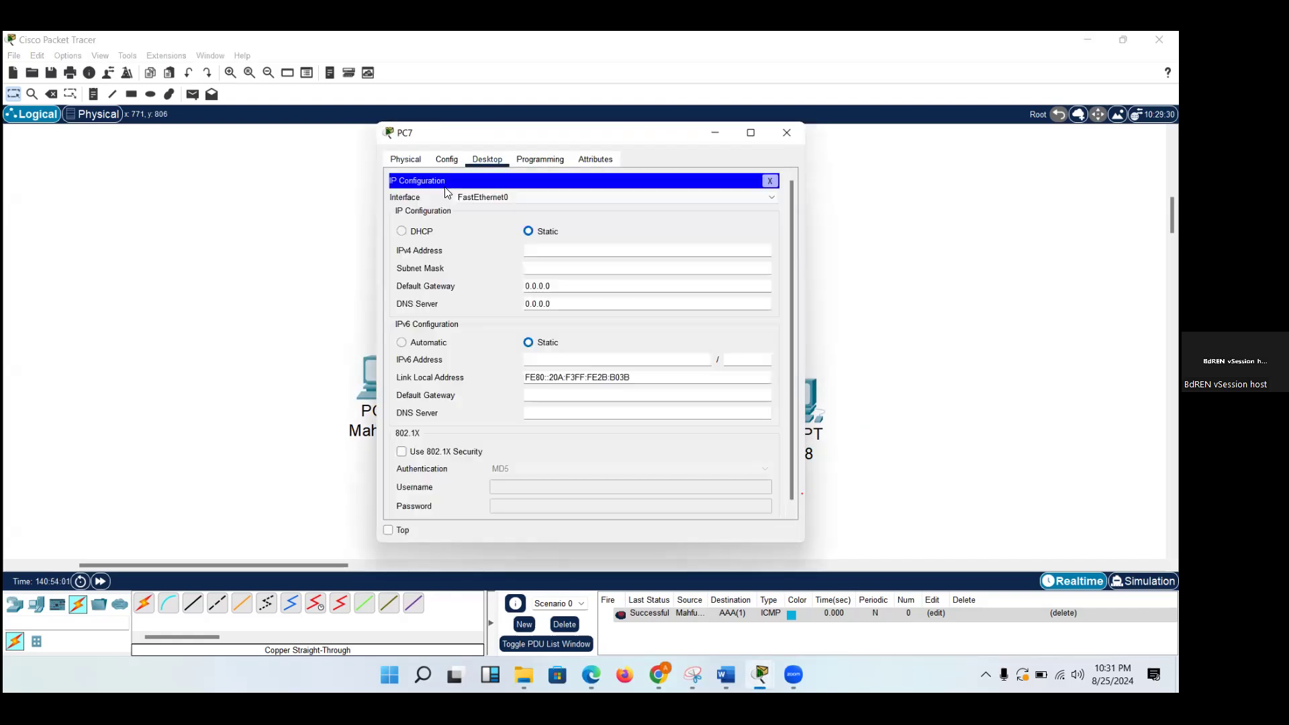
{"action": "left_click", "coordinate": [582, 253]}
{"action": "type", "text": "10.10.10.30"}
{"action": "left_click", "coordinate": [580, 270]}
{"action": "left_click", "coordinate": [787, 132]}
Give PC8 the static IPv4 address 10.10.10.40 and fill in its default subnet mask.
{"action": "left_click", "coordinate": [794, 402]}
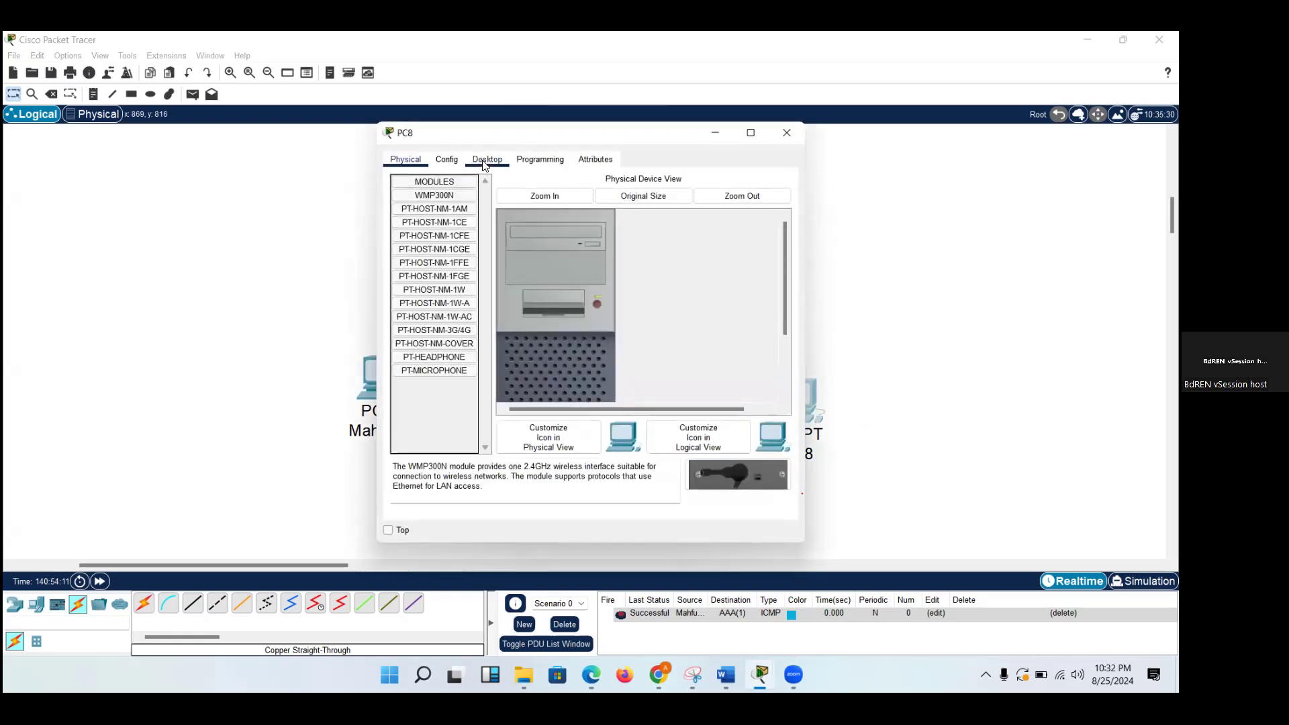
{"action": "left_click", "coordinate": [484, 165]}
{"action": "left_click", "coordinate": [441, 200]}
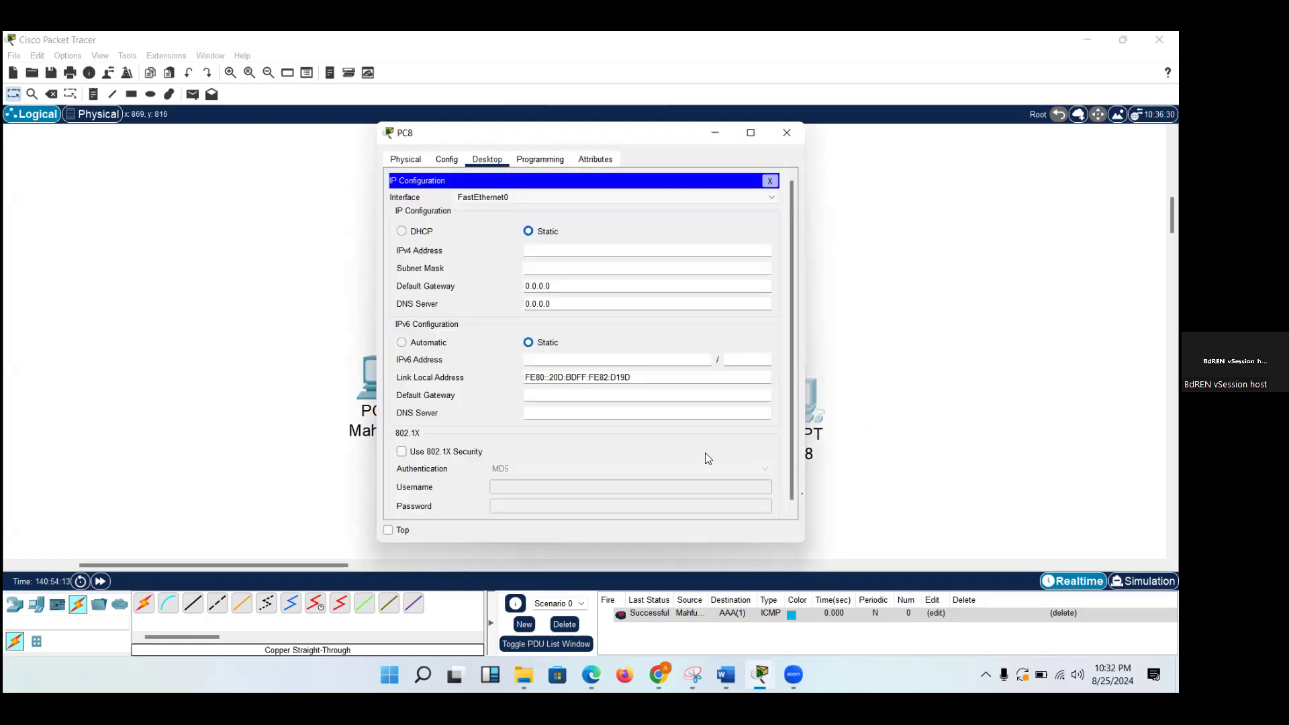
{"action": "type", "text": "10.10.10.40"}
{"action": "left_click", "coordinate": [631, 267]}
{"action": "left_click", "coordinate": [787, 134]}
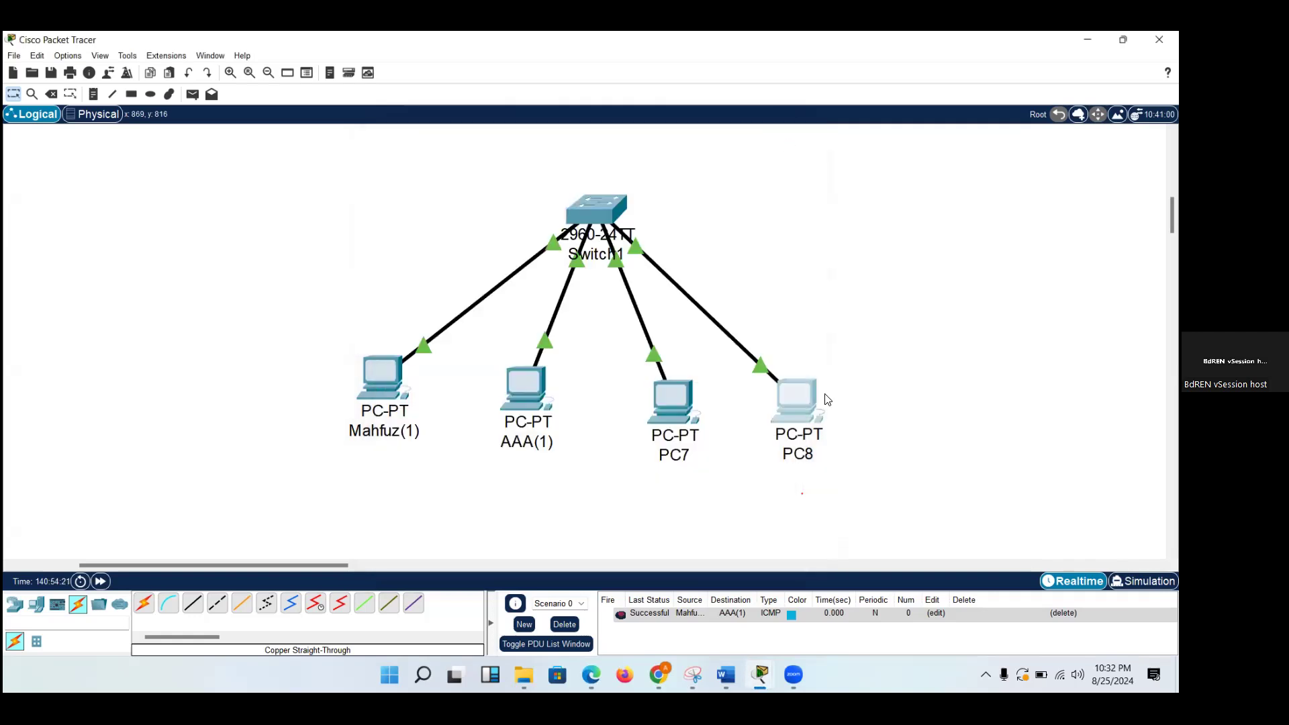
Open Switch1's command line and enter privileged EXEC mode with the en command.
{"action": "left_click", "coordinate": [600, 209]}
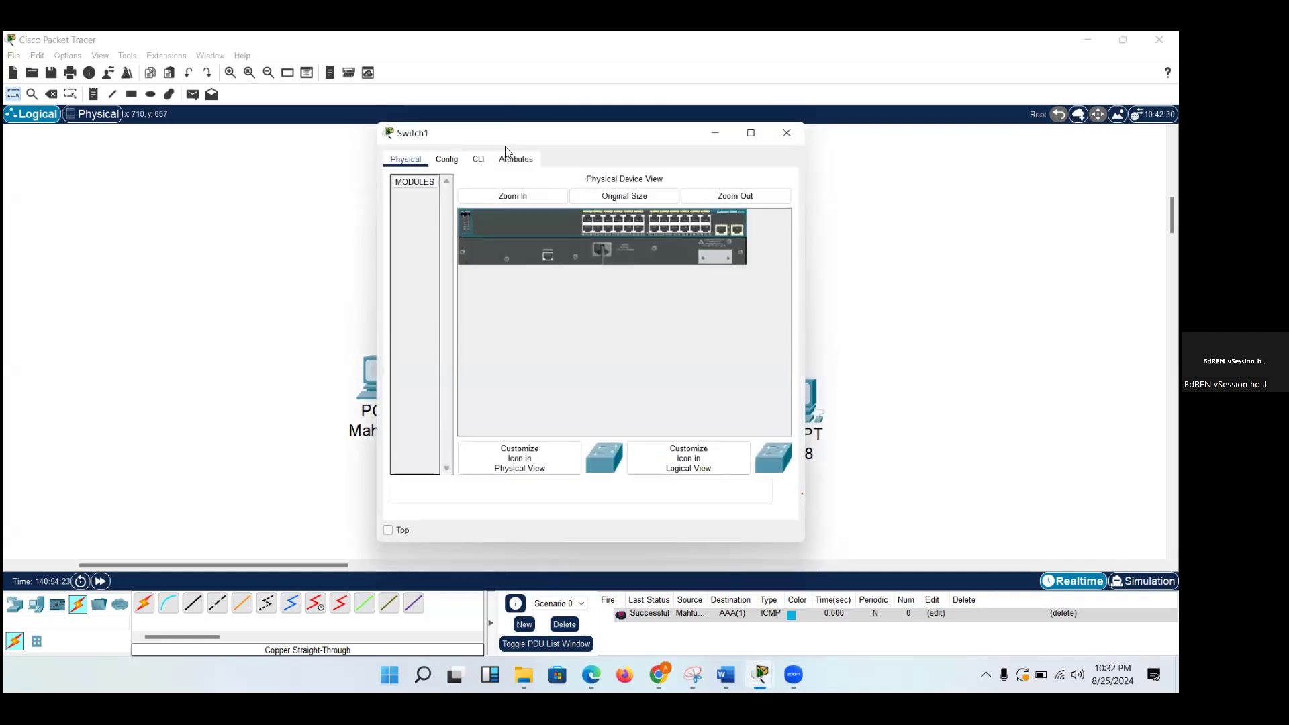
{"action": "left_click", "coordinate": [486, 161]}
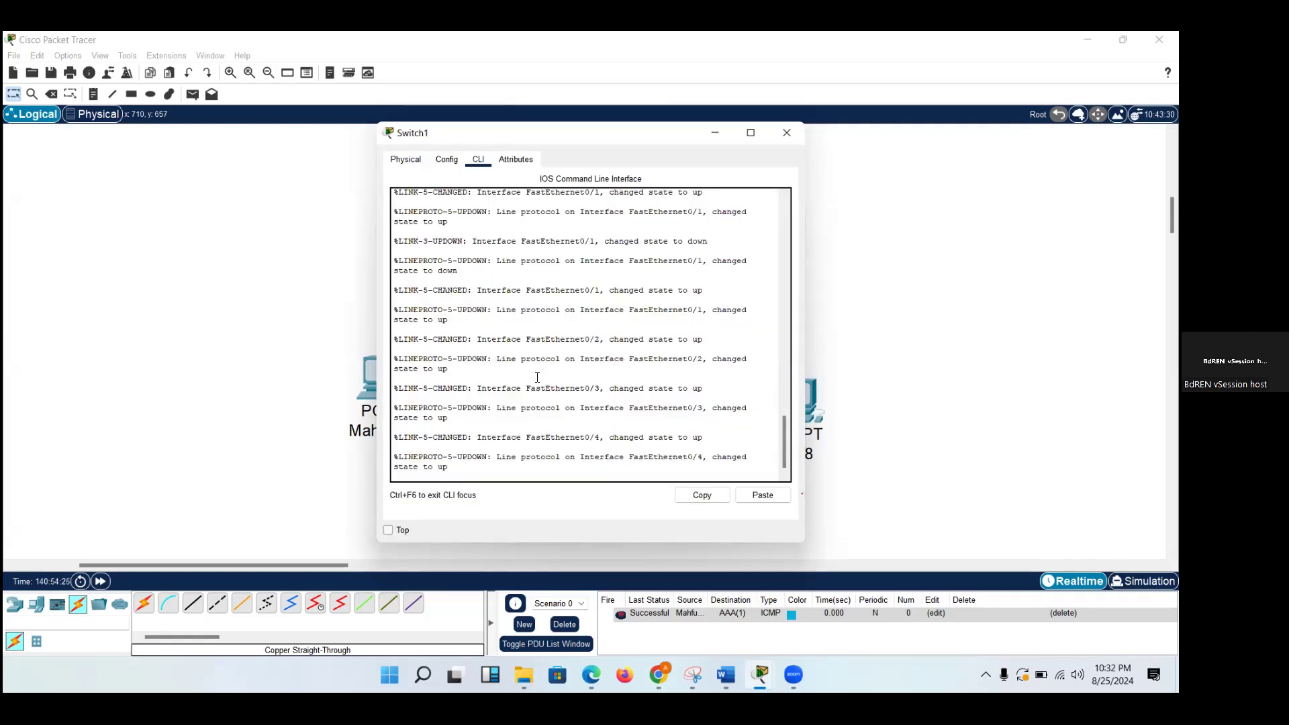
{"action": "key", "text": "Return"}
{"action": "key", "text": "Return"}
{"action": "key", "text": "Return"}
{"action": "key", "text": "Return"}
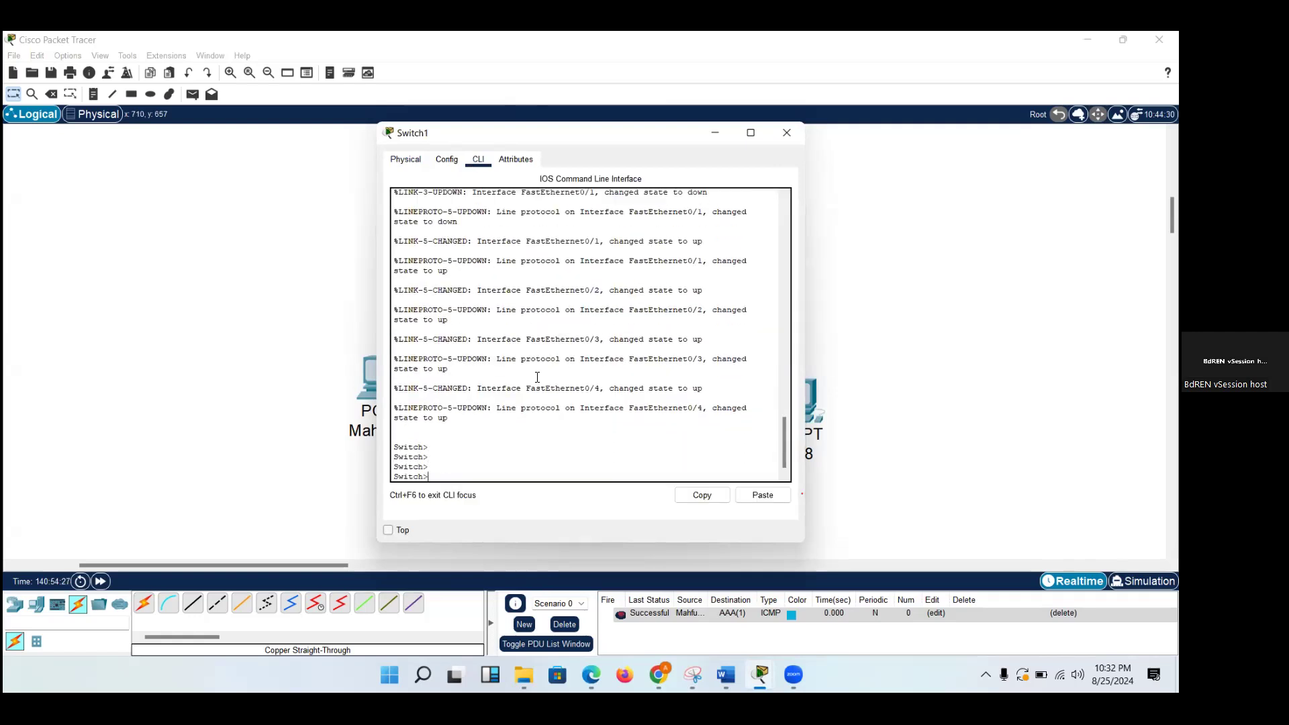
{"action": "type", "text": "en"}
{"action": "key", "text": "Return"}
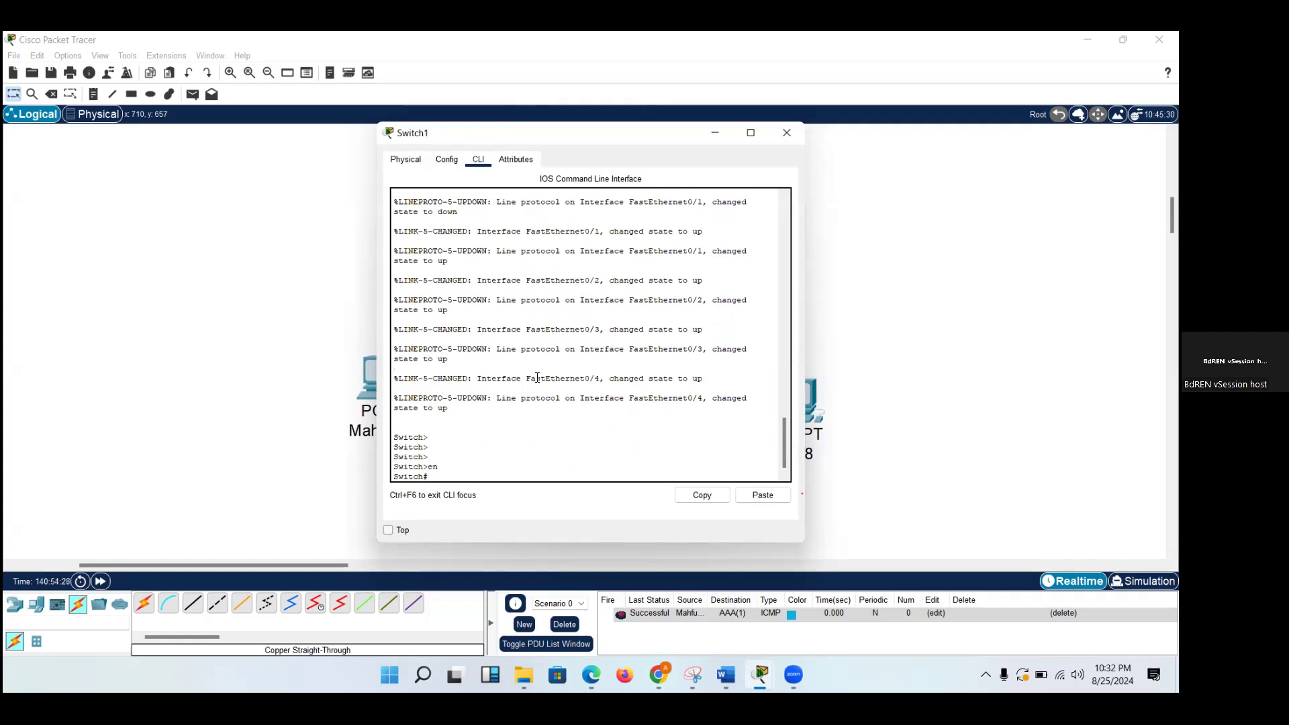
Run show mac-address-table on Switch1 and enlarge its window beside the topology.
{"action": "type", "text": "show mac-"}
{"action": "key", "text": "Tab"}
{"action": "key", "text": "Return"}
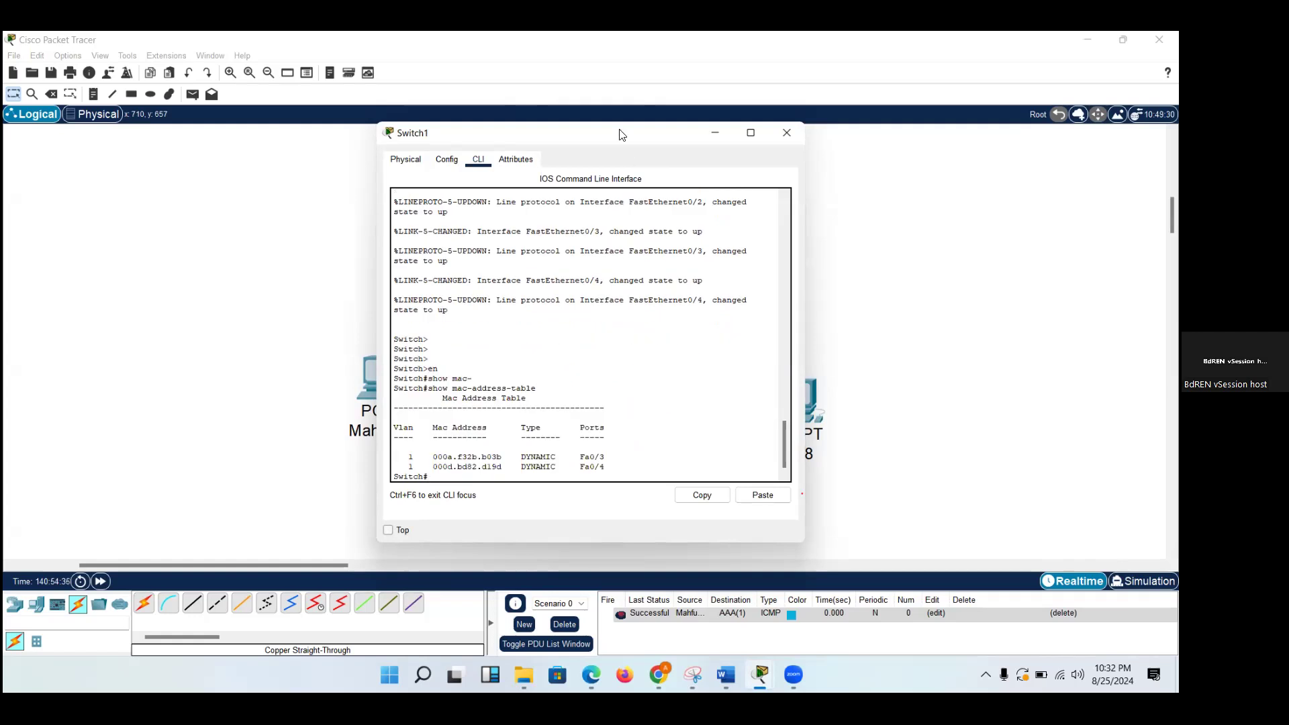
{"action": "left_click_drag", "start_coordinate": [622, 135], "coordinate": [995, 116]}
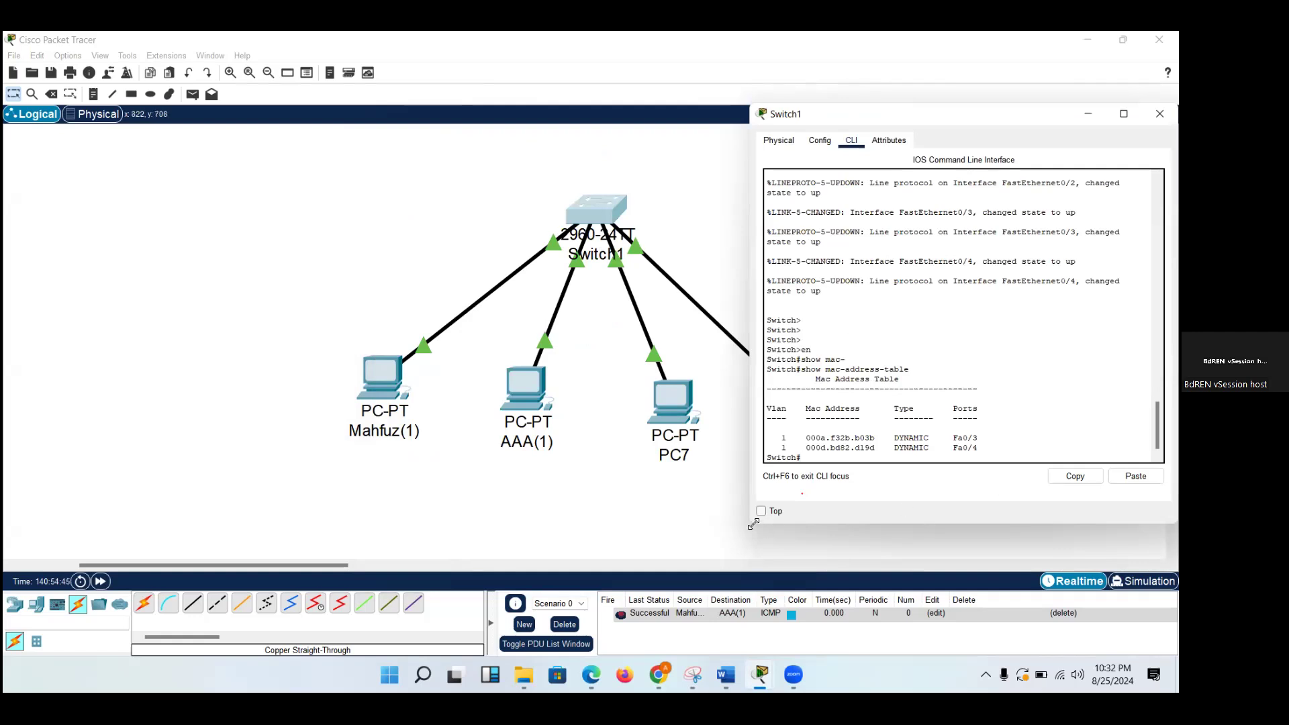
{"action": "left_click_drag", "start_coordinate": [753, 524], "coordinate": [732, 606]}
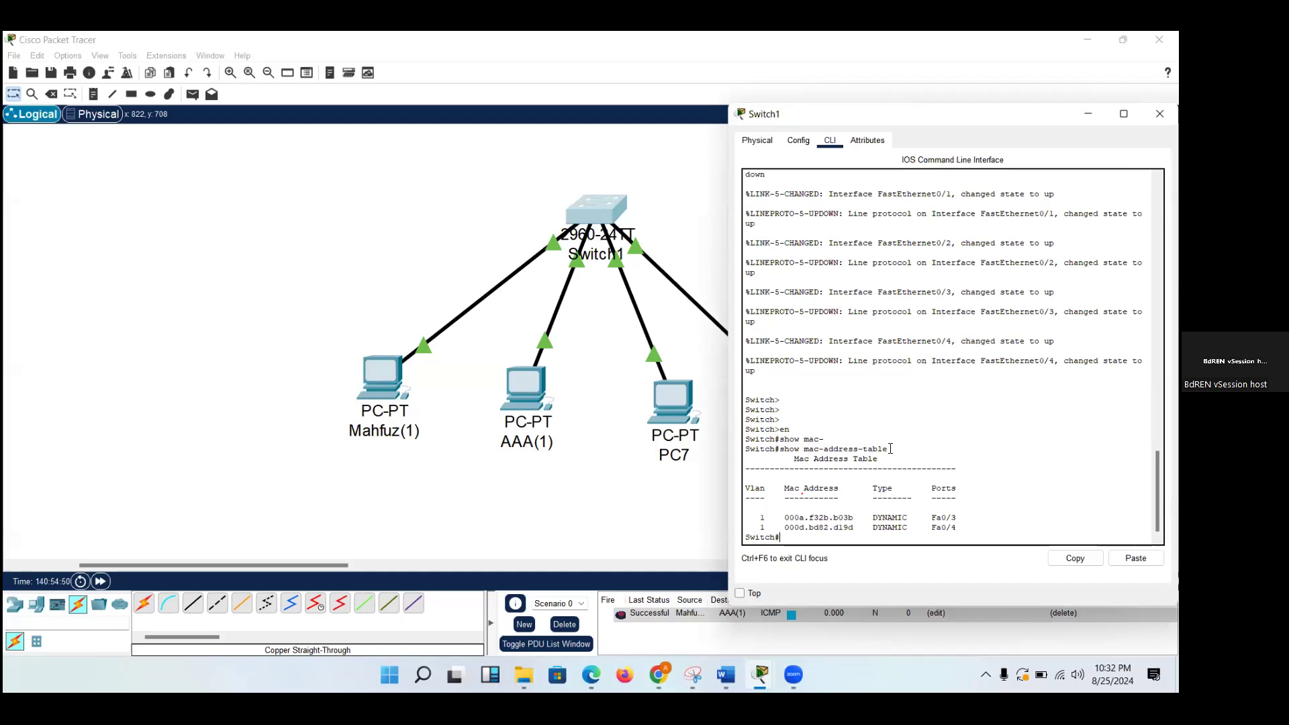
Examine the show mac-address-table output, highlighting the VLAN, MAC address and port columns, and return to the topology.
{"action": "left_click_drag", "start_coordinate": [890, 448], "coordinate": [780, 445]}
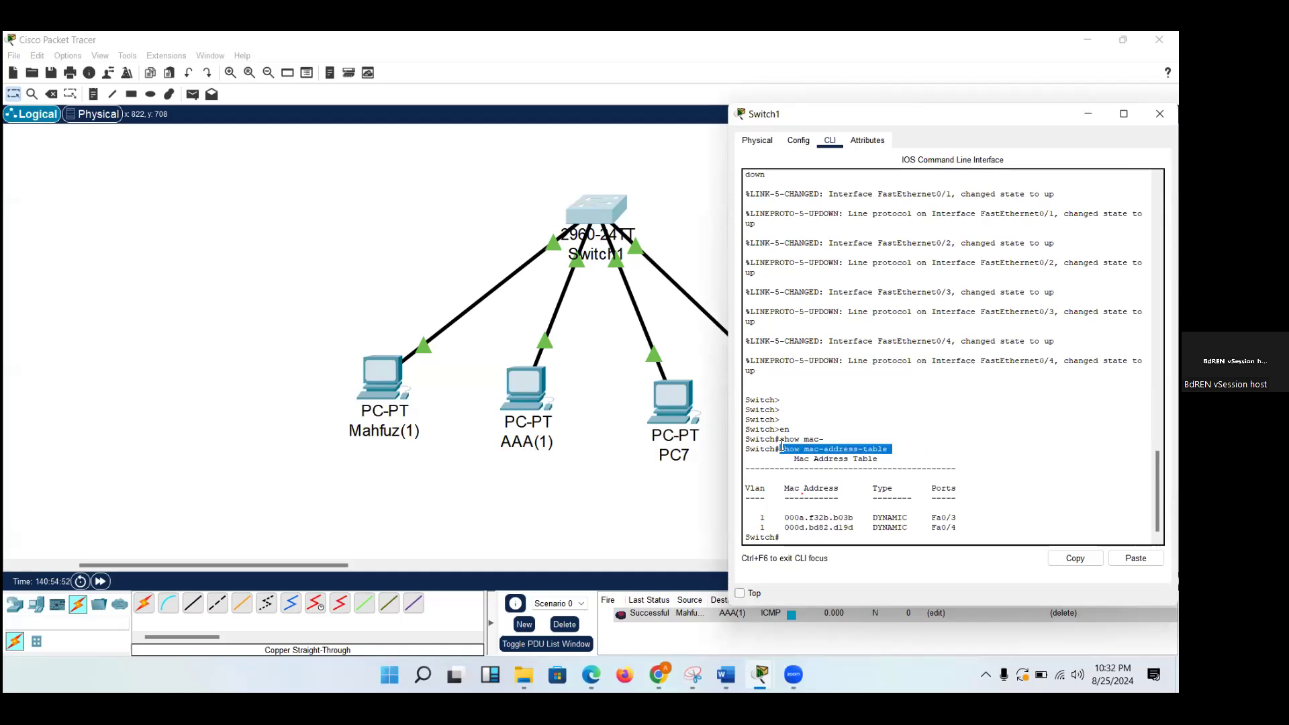
{"action": "left_click", "coordinate": [898, 447]}
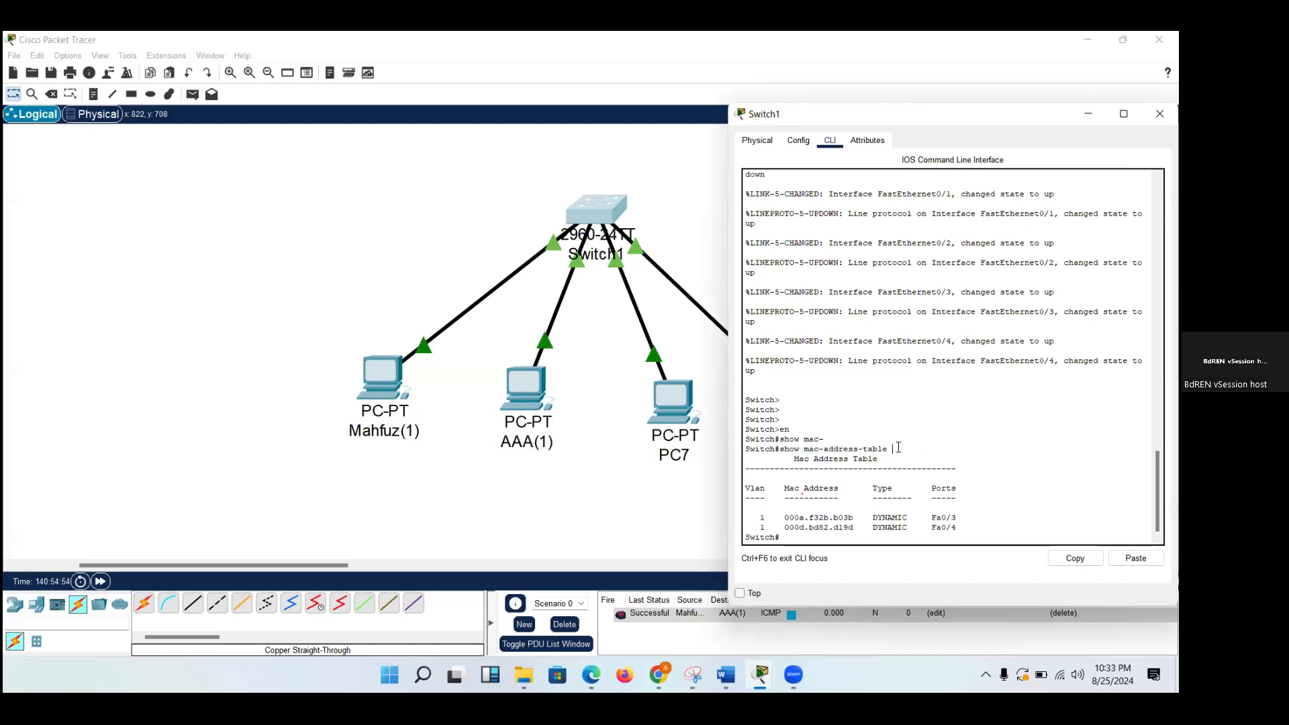
{"action": "left_click_drag", "start_coordinate": [765, 460], "coordinate": [959, 525]}
{"action": "left_click_drag", "start_coordinate": [744, 488], "coordinate": [769, 526]}
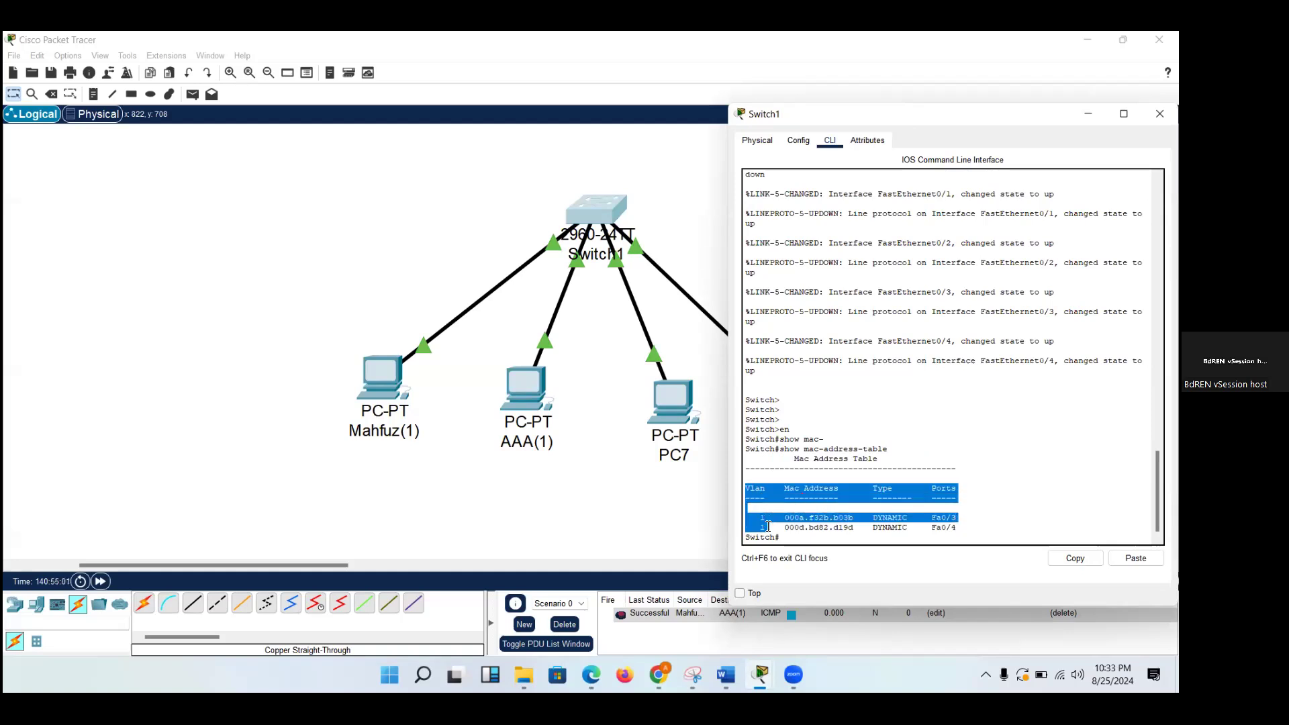
{"action": "left_click", "coordinate": [769, 527]}
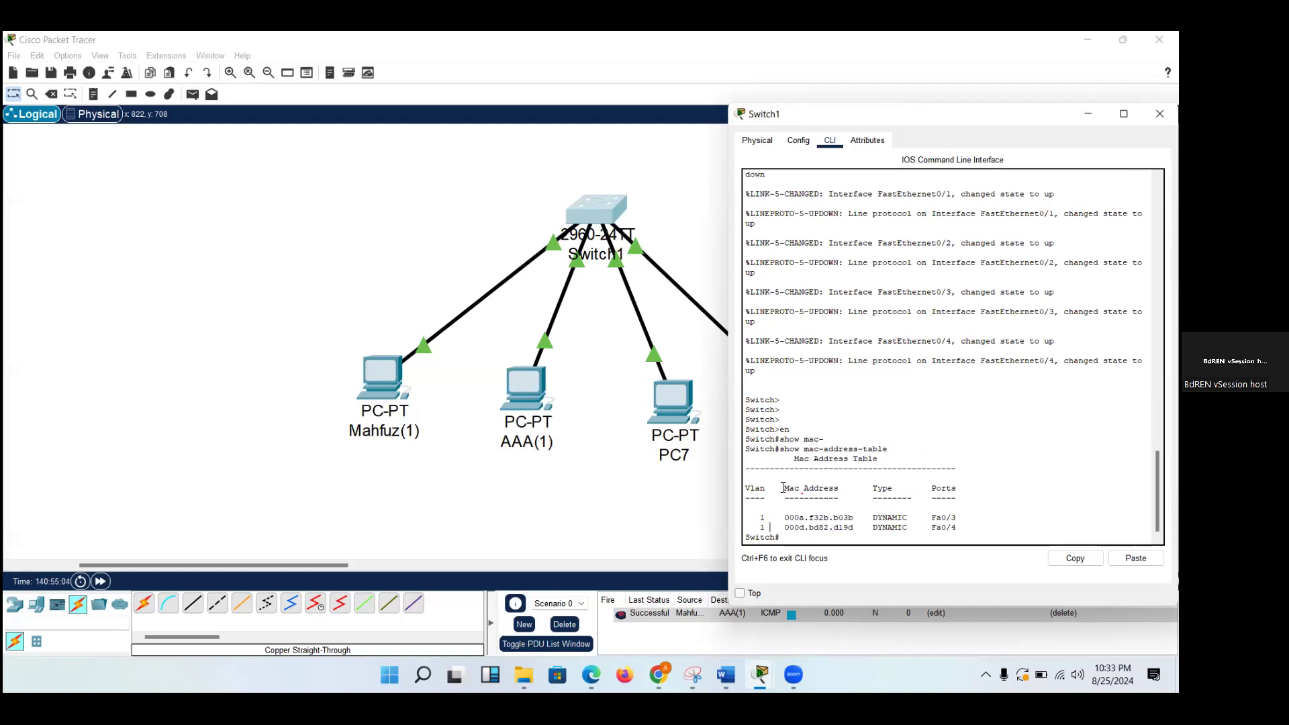
{"action": "left_click_drag", "start_coordinate": [782, 488], "coordinate": [858, 515]}
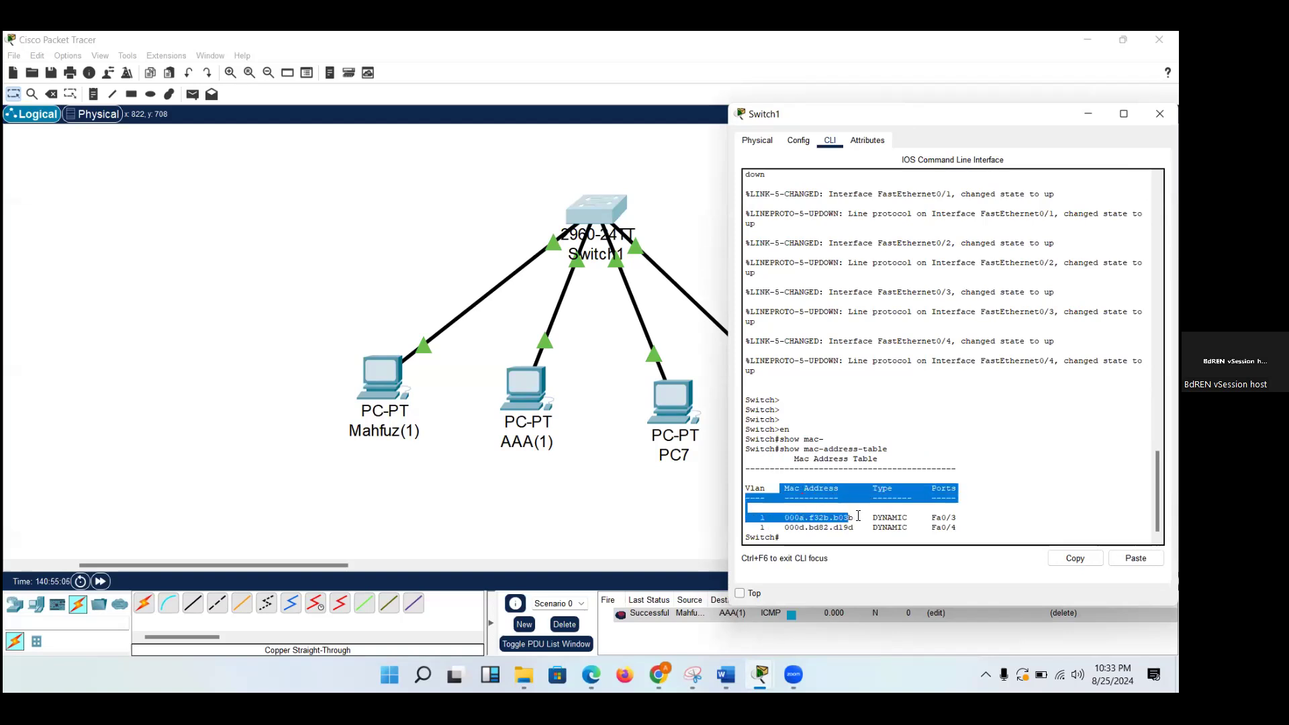
{"action": "left_click", "coordinate": [911, 528]}
{"action": "left_click_drag", "start_coordinate": [930, 488], "coordinate": [933, 519]}
{"action": "left_click", "coordinate": [963, 527]}
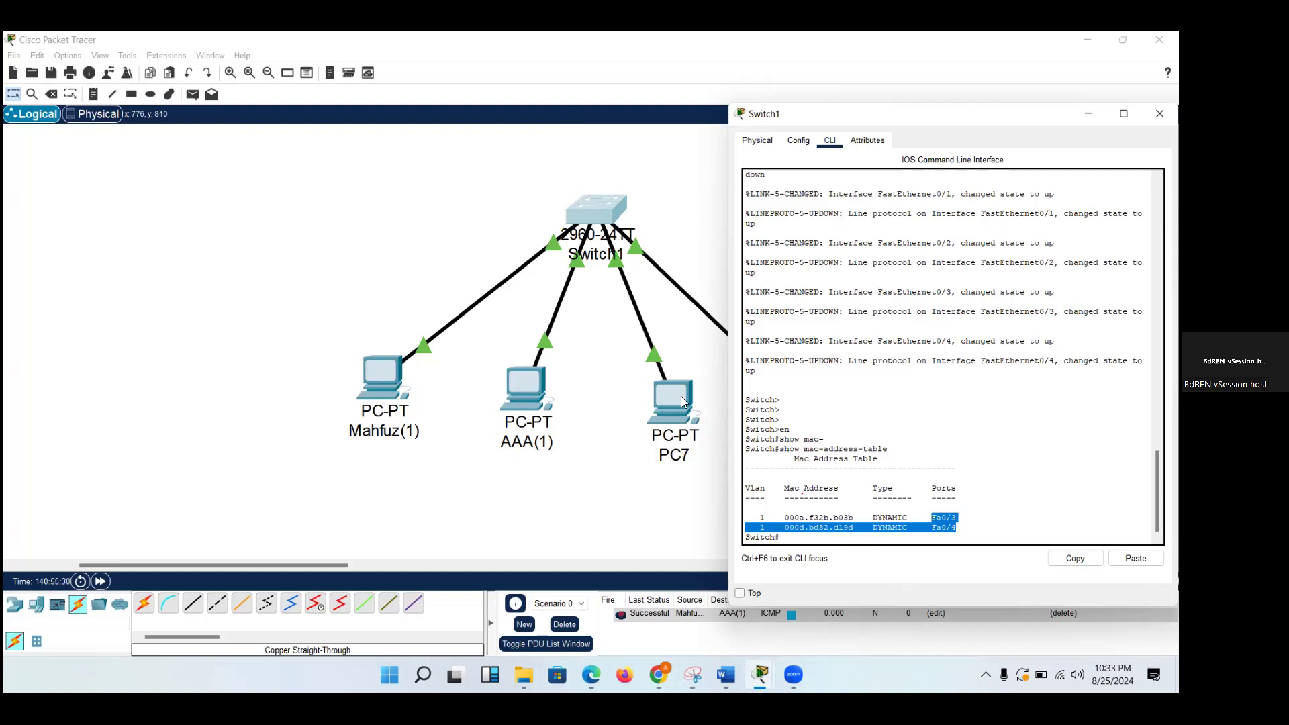
{"action": "left_click", "coordinate": [636, 509]}
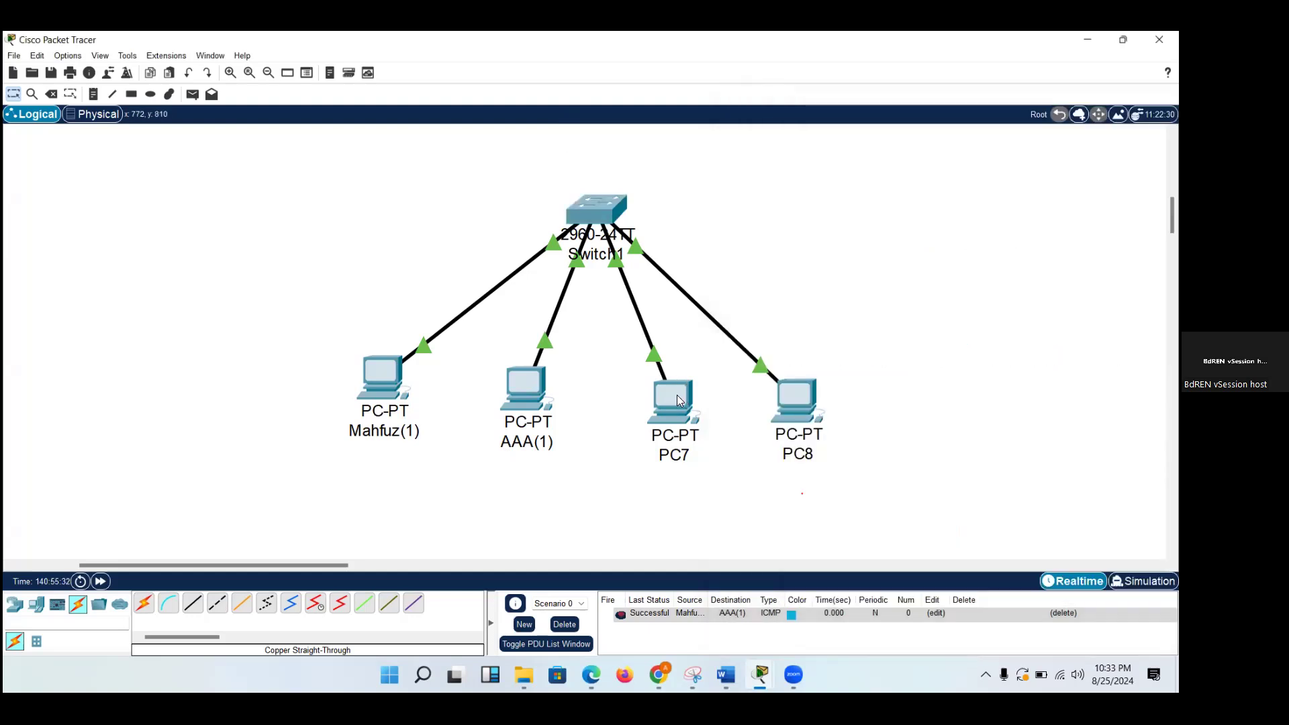
Send a simple PDU from the leftmost PC to AAA(1), view it in Simulation mode, and return to Realtime mode.
{"action": "mouse_move", "coordinate": [678, 397]}
{"action": "left_click", "coordinate": [193, 94]}
{"action": "left_click", "coordinate": [389, 368]}
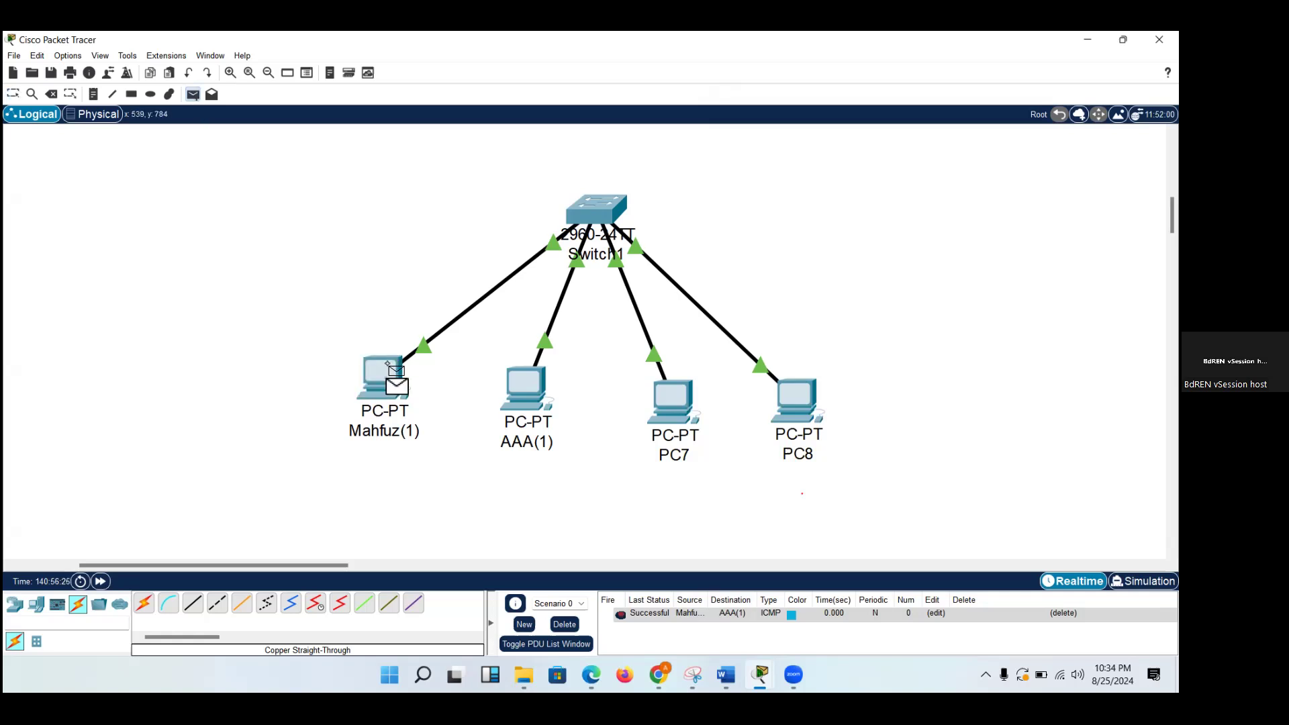
{"action": "left_click", "coordinate": [531, 386]}
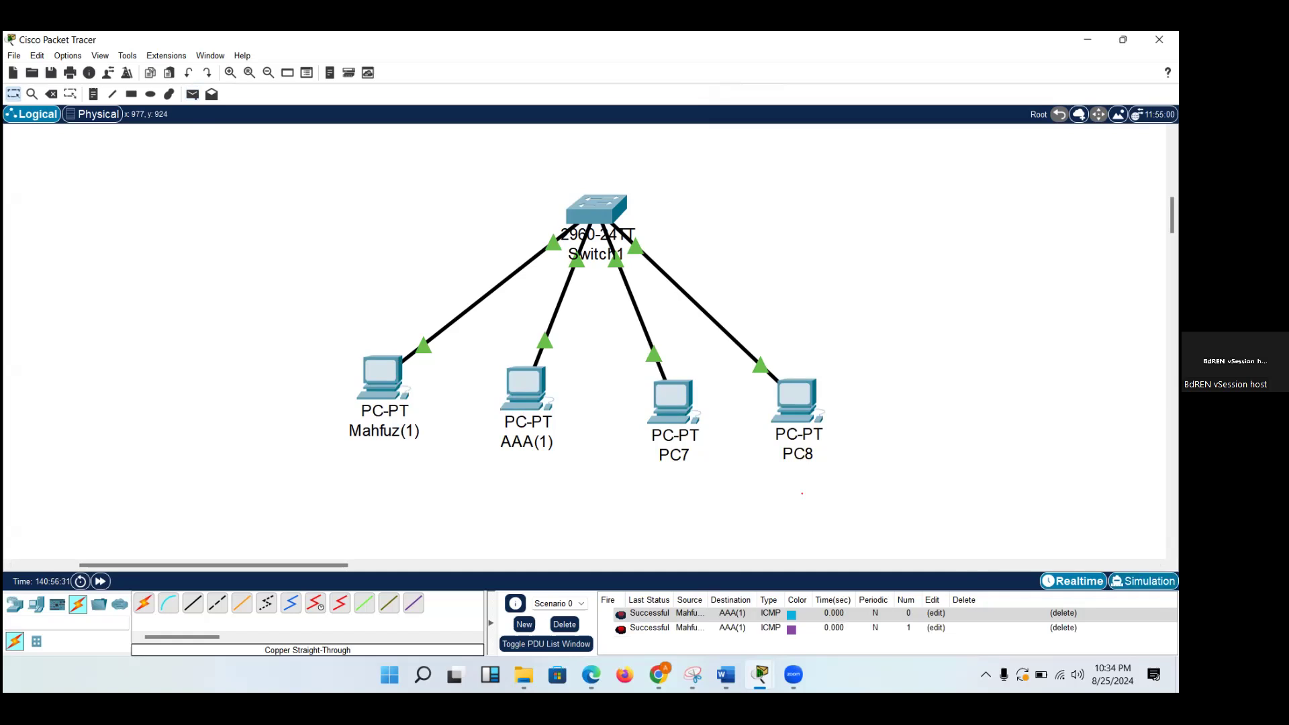
{"action": "key", "text": "shift+s"}
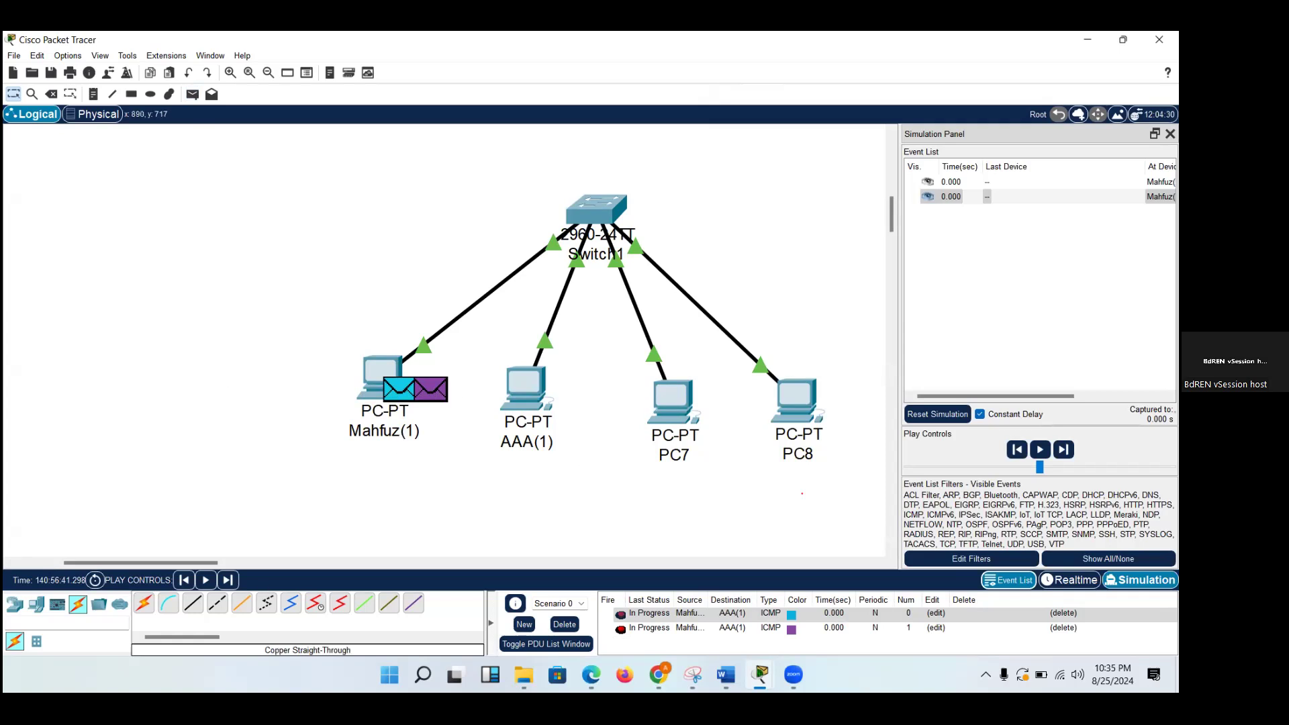
{"action": "left_click", "coordinate": [1069, 580]}
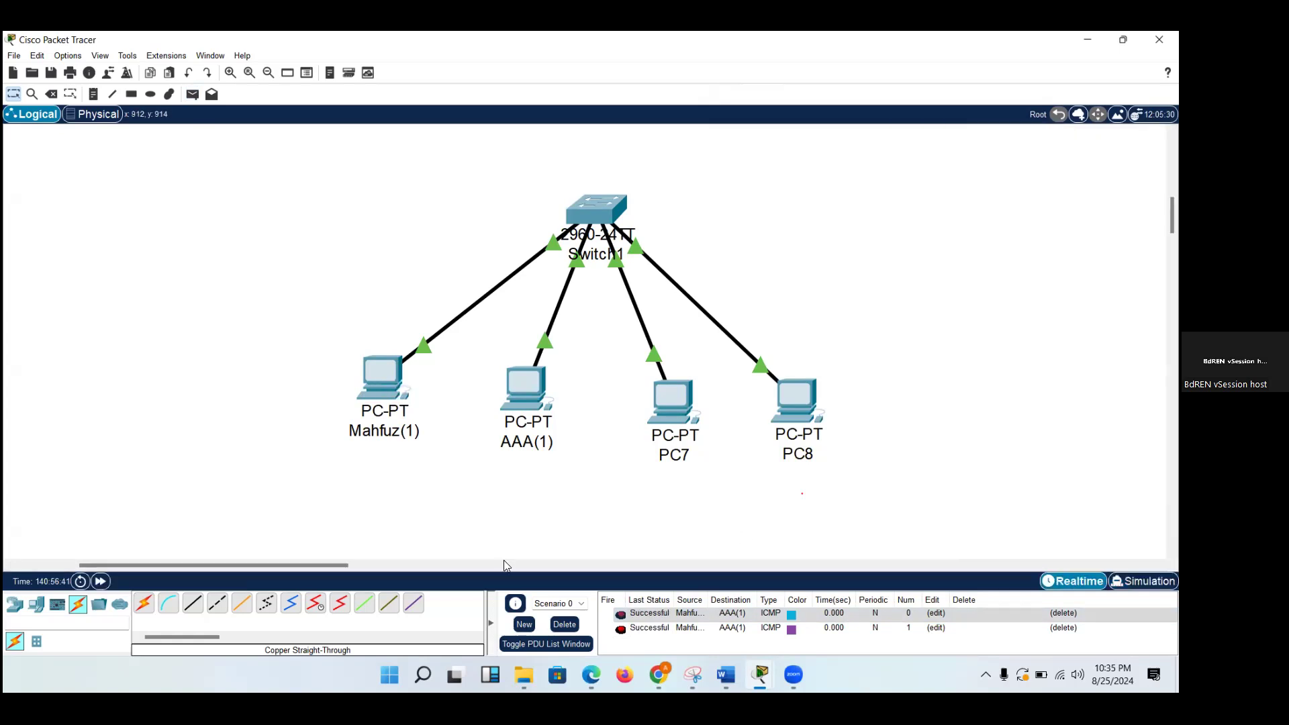
Add a new PC left of the existing hosts and connect its FastEthernet0 to Switch1's FastEthernet0/5 with a copper straight-through cable.
{"action": "left_click", "coordinate": [34, 607]}
{"action": "left_click_drag", "start_coordinate": [144, 602], "coordinate": [268, 282]}
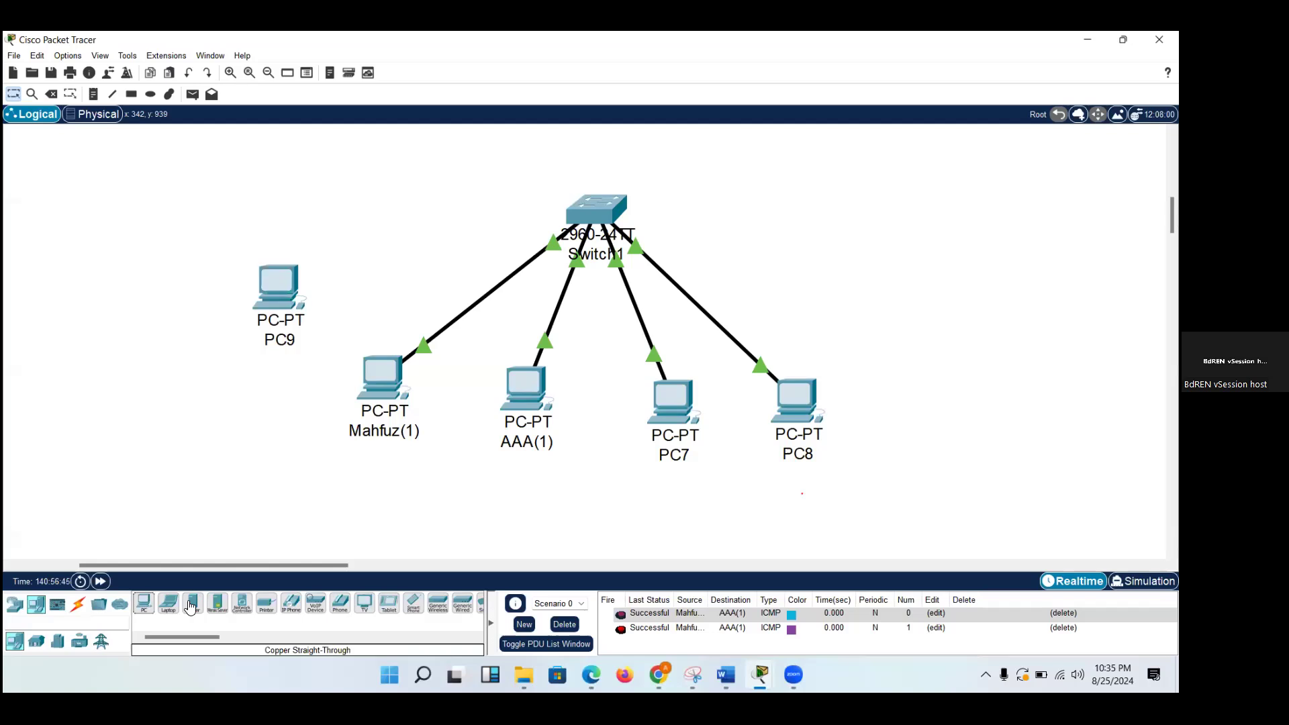
{"action": "left_click", "coordinate": [79, 606]}
{"action": "left_click", "coordinate": [192, 603]}
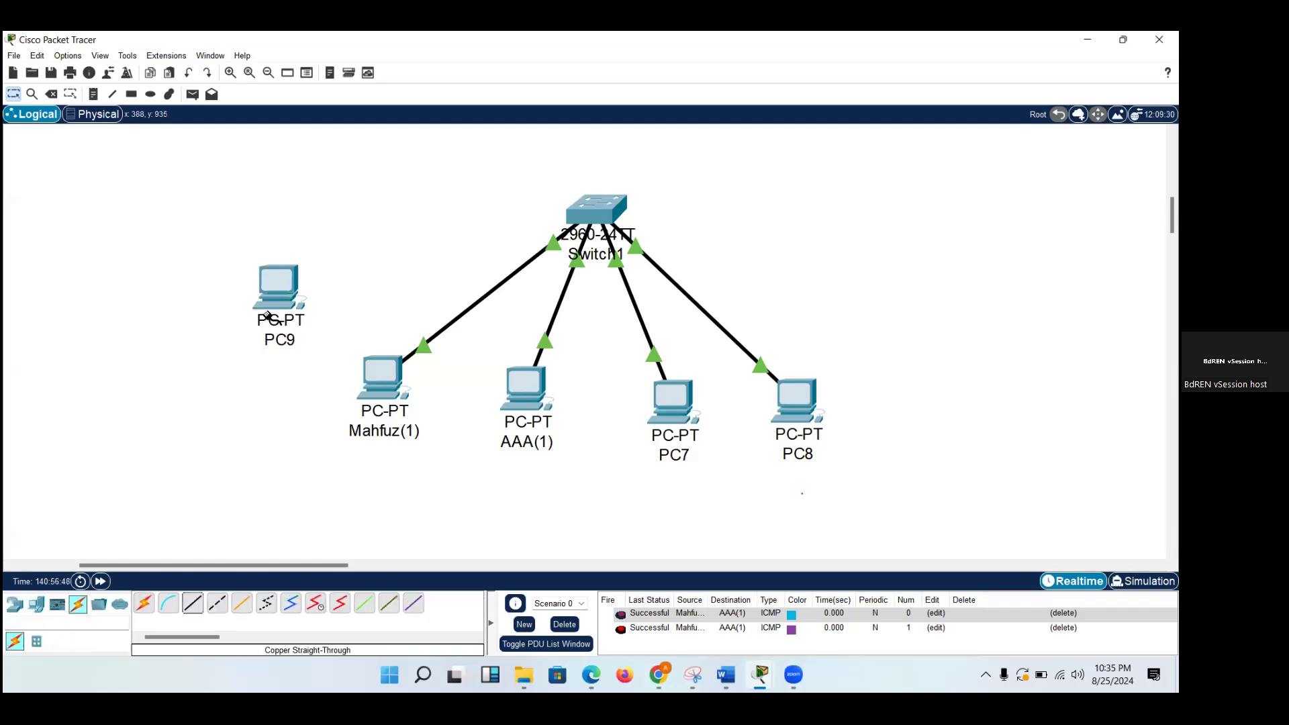
{"action": "left_click", "coordinate": [280, 292]}
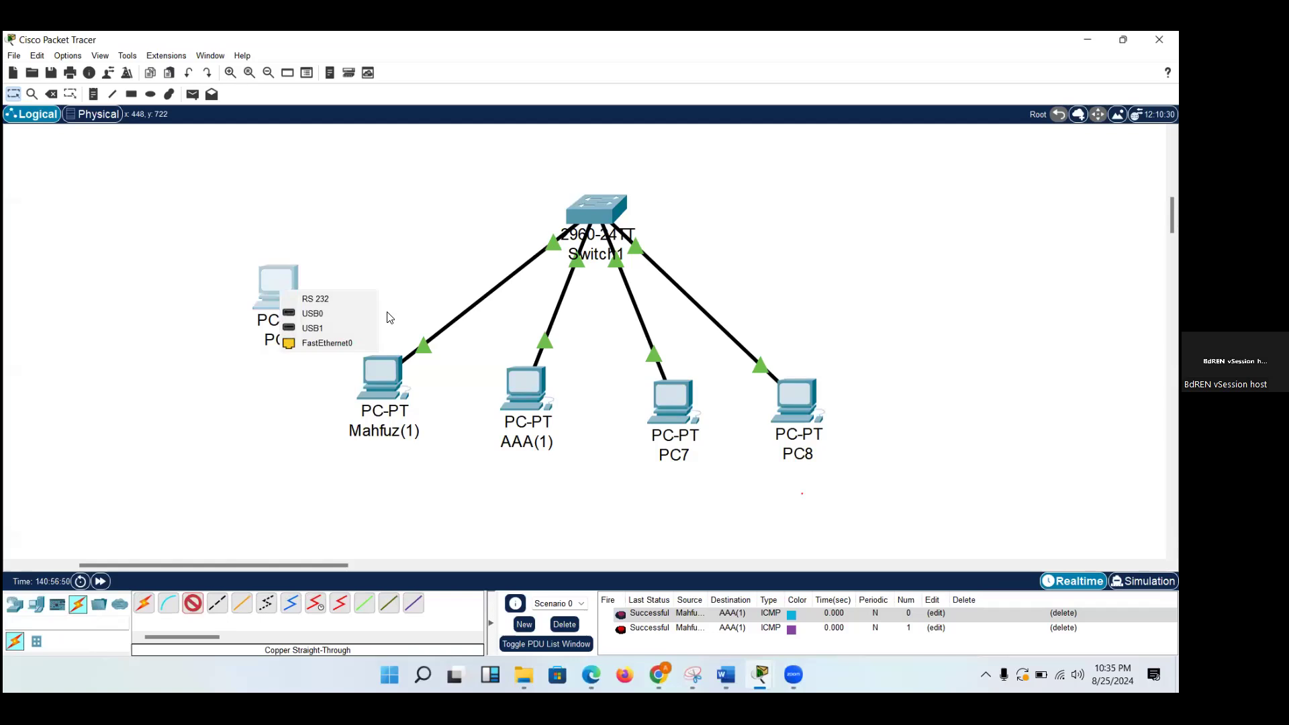
{"action": "left_click", "coordinate": [337, 343]}
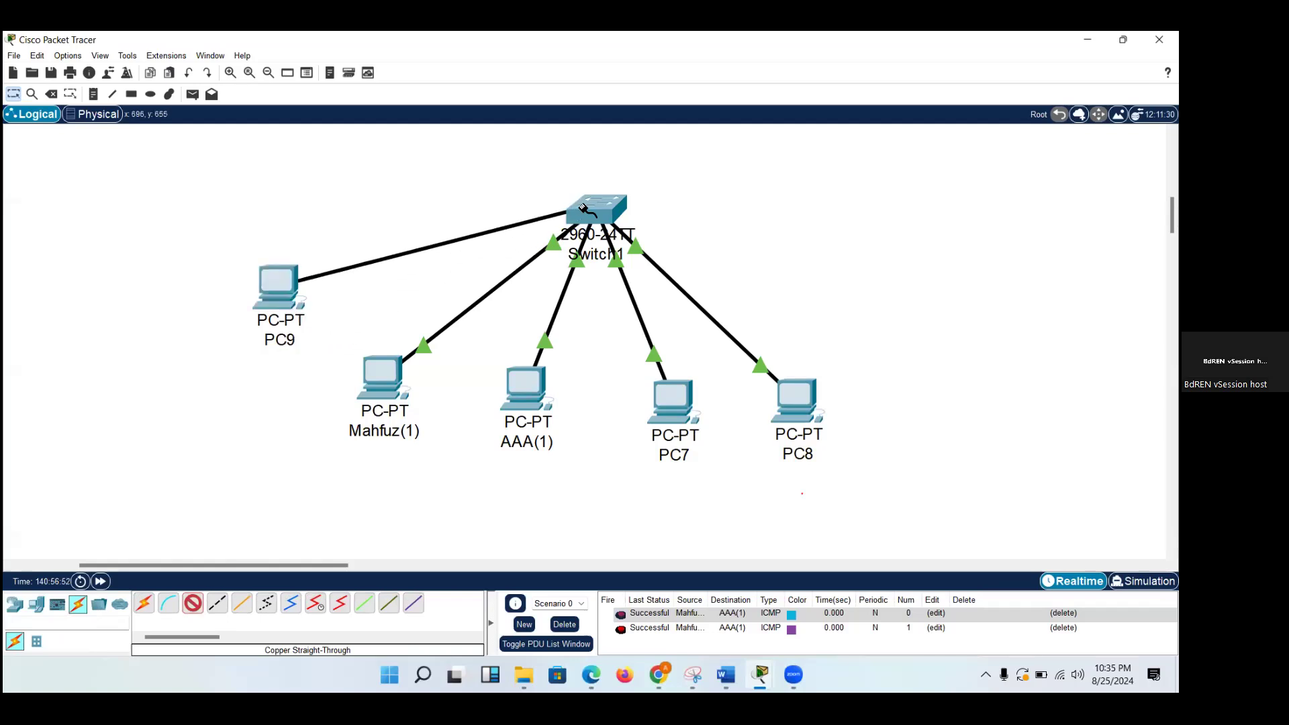
{"action": "left_click", "coordinate": [583, 208]}
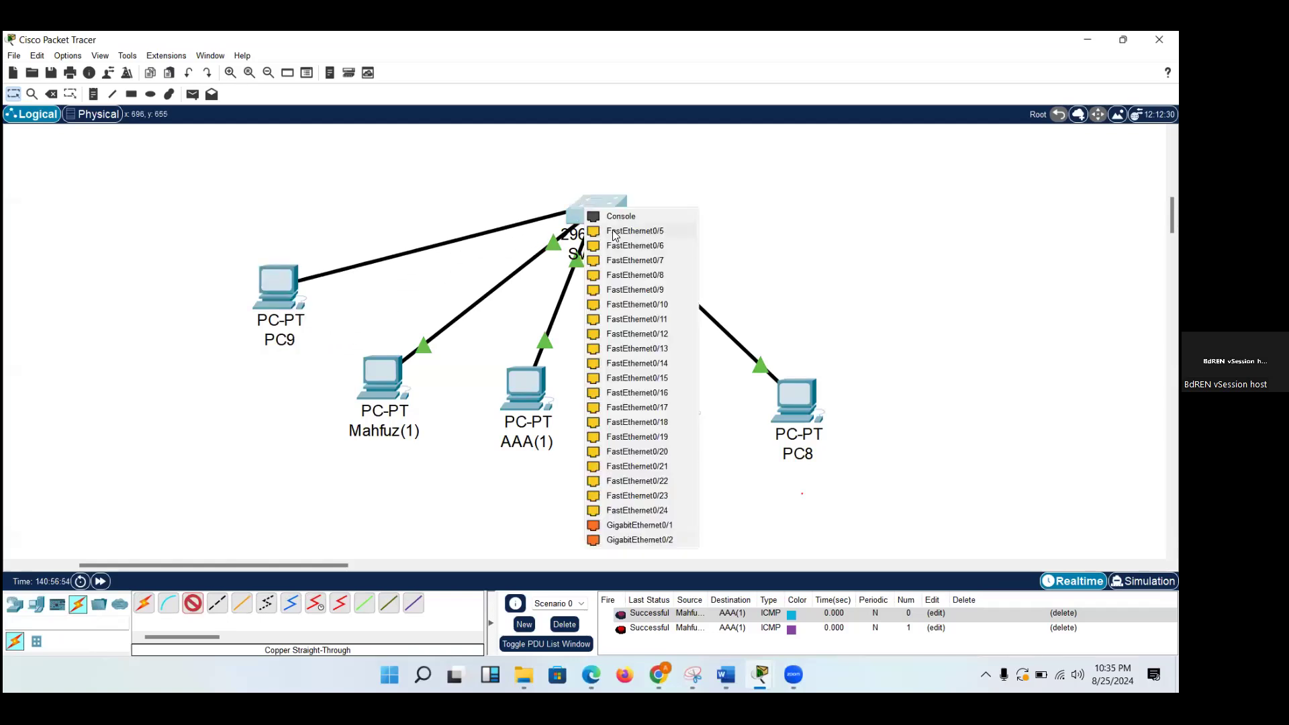
{"action": "left_click", "coordinate": [614, 231]}
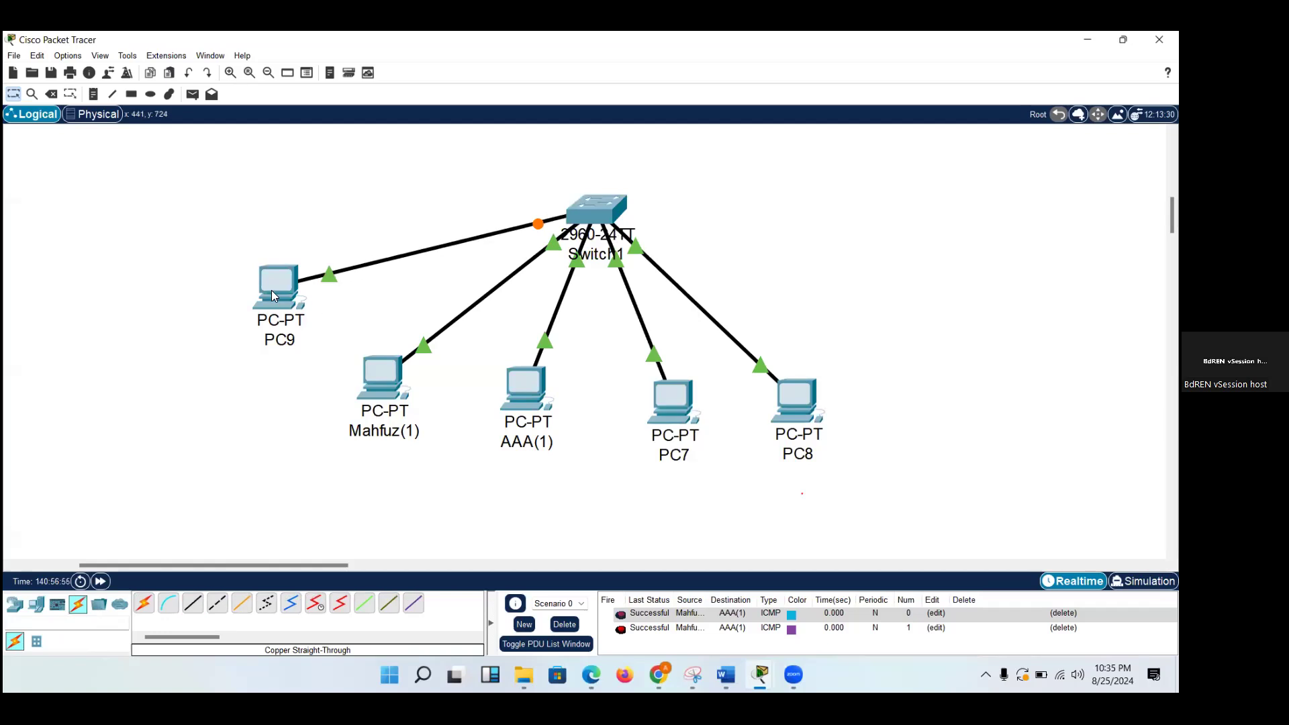
Assign PC9 the static IPv4 address 10.10.10.50 with the default subnet mask.
{"action": "mouse_move", "coordinate": [272, 290]}
{"action": "left_click", "coordinate": [283, 285]}
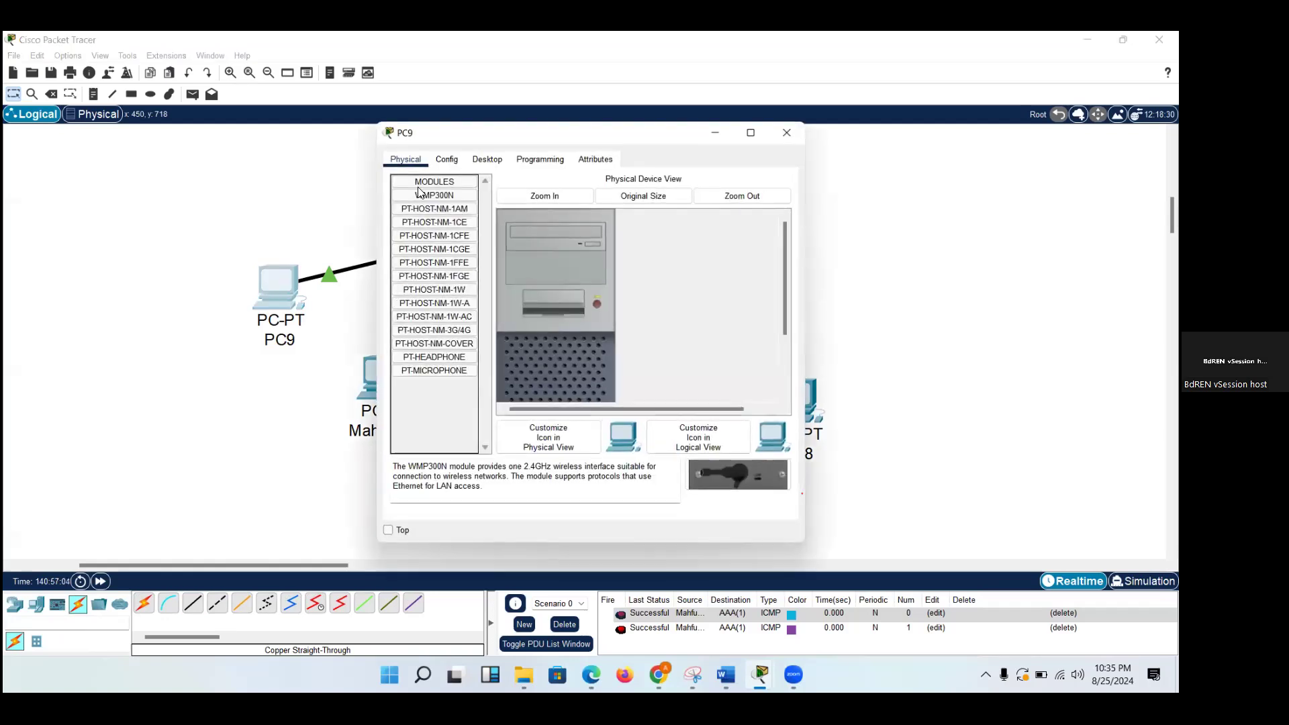
{"action": "left_click", "coordinate": [488, 160]}
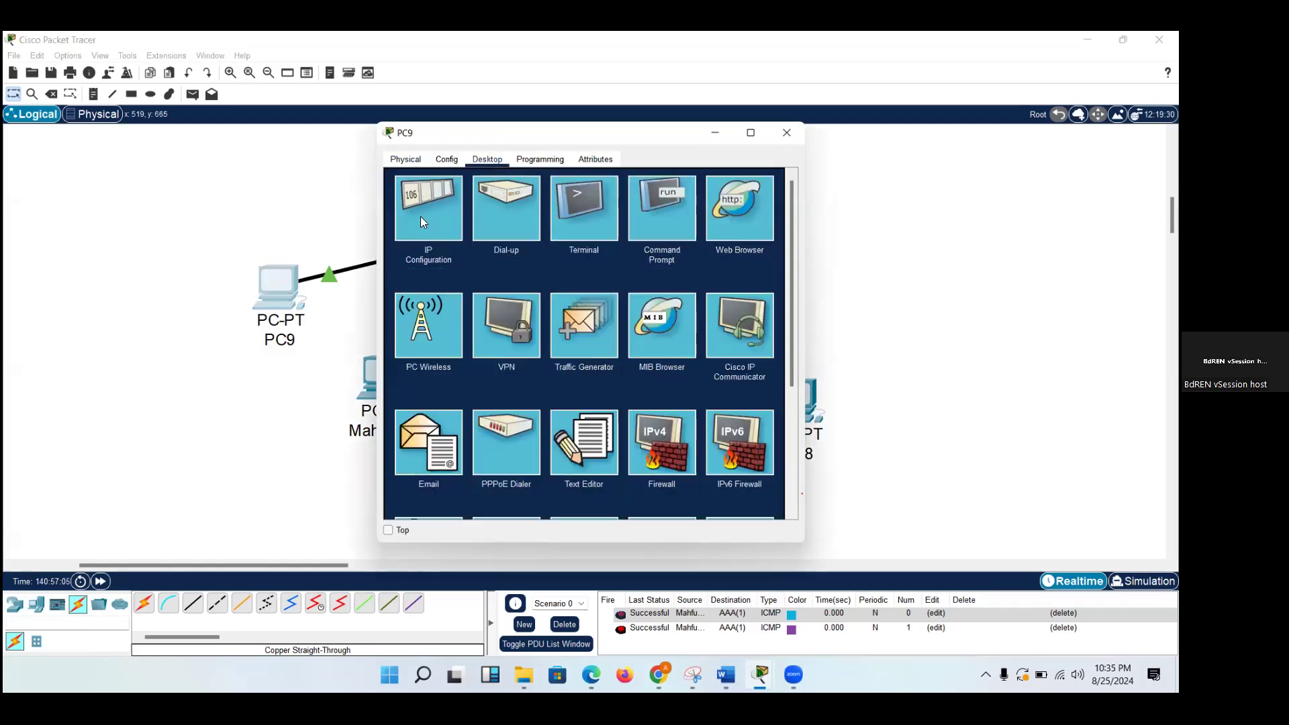
{"action": "left_click", "coordinate": [420, 216]}
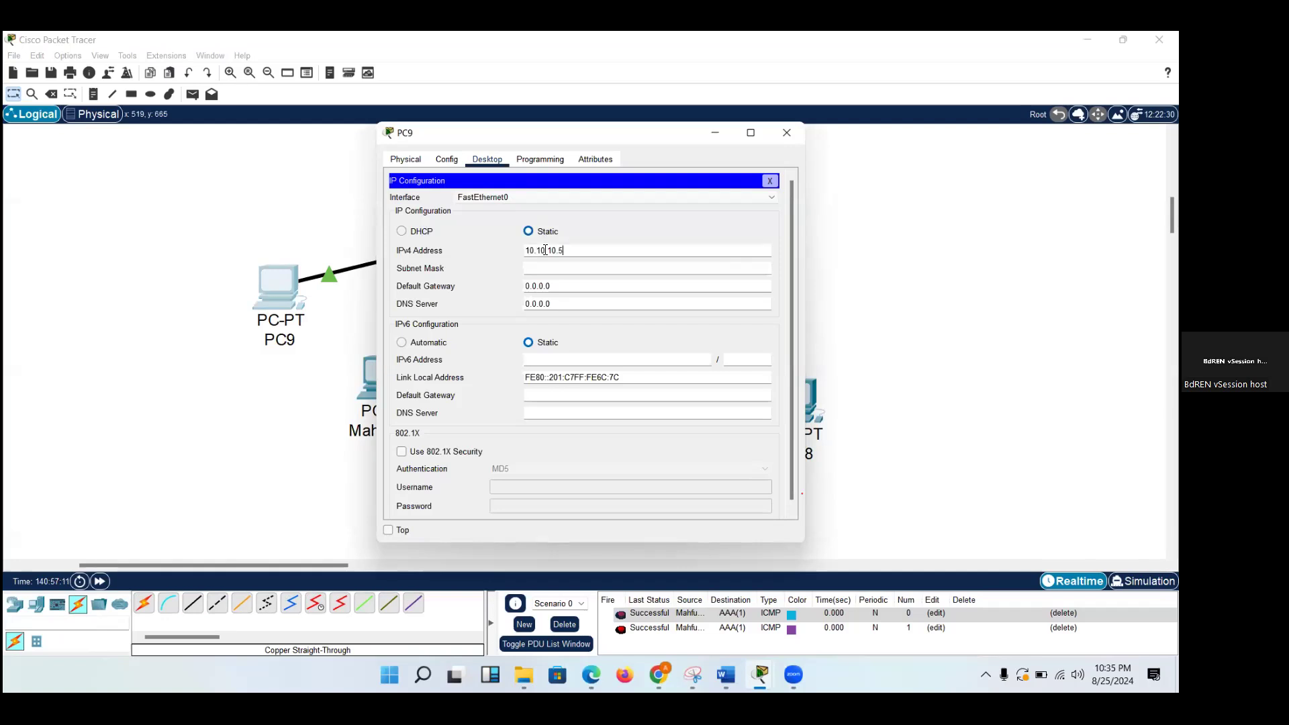
{"action": "left_click", "coordinate": [548, 267]}
{"action": "left_click", "coordinate": [789, 133]}
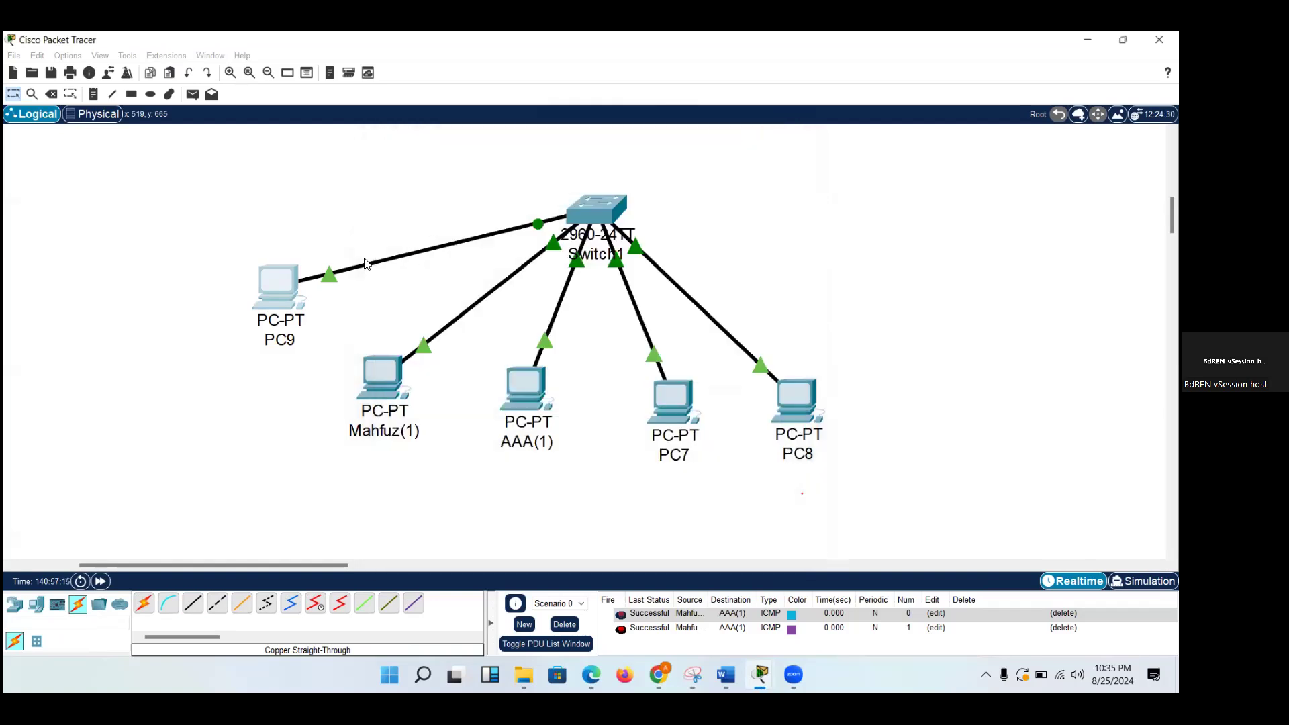
Switch to Simulation mode and add a simple PDU from PC9 to AAA(1).
{"action": "left_click", "coordinate": [191, 95]}
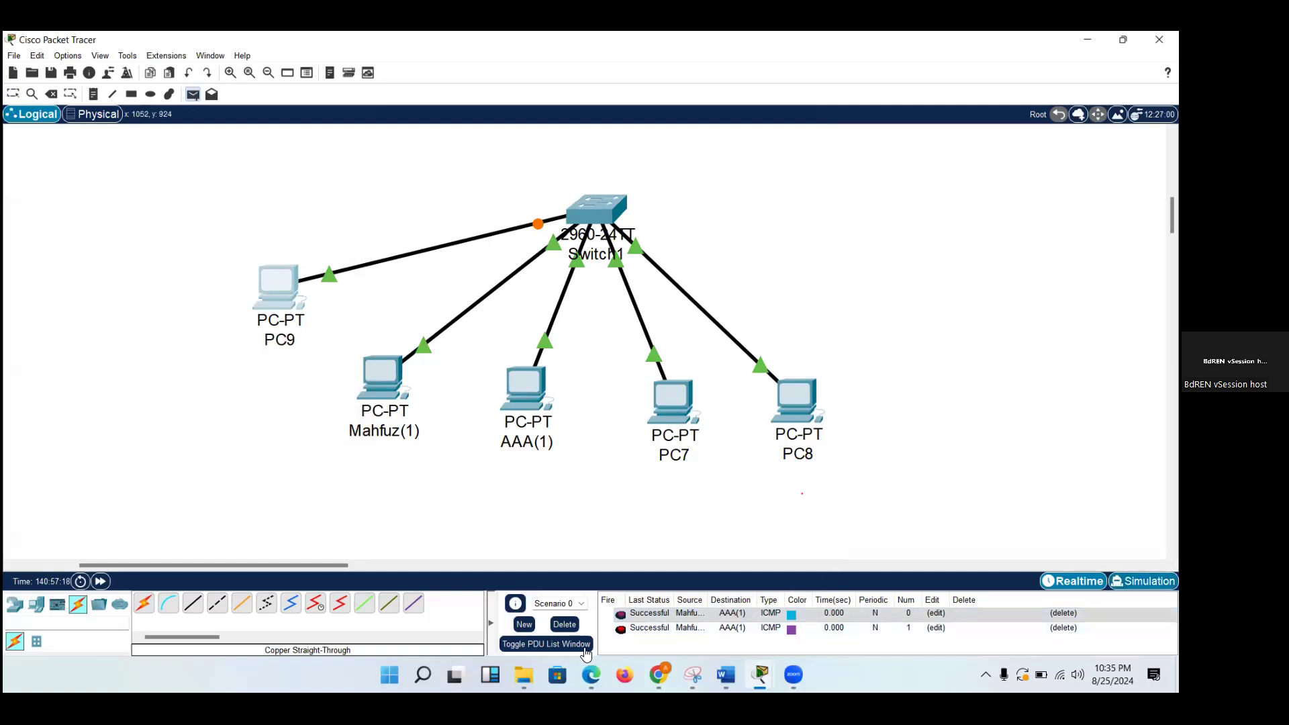
{"action": "key", "text": "shift+s"}
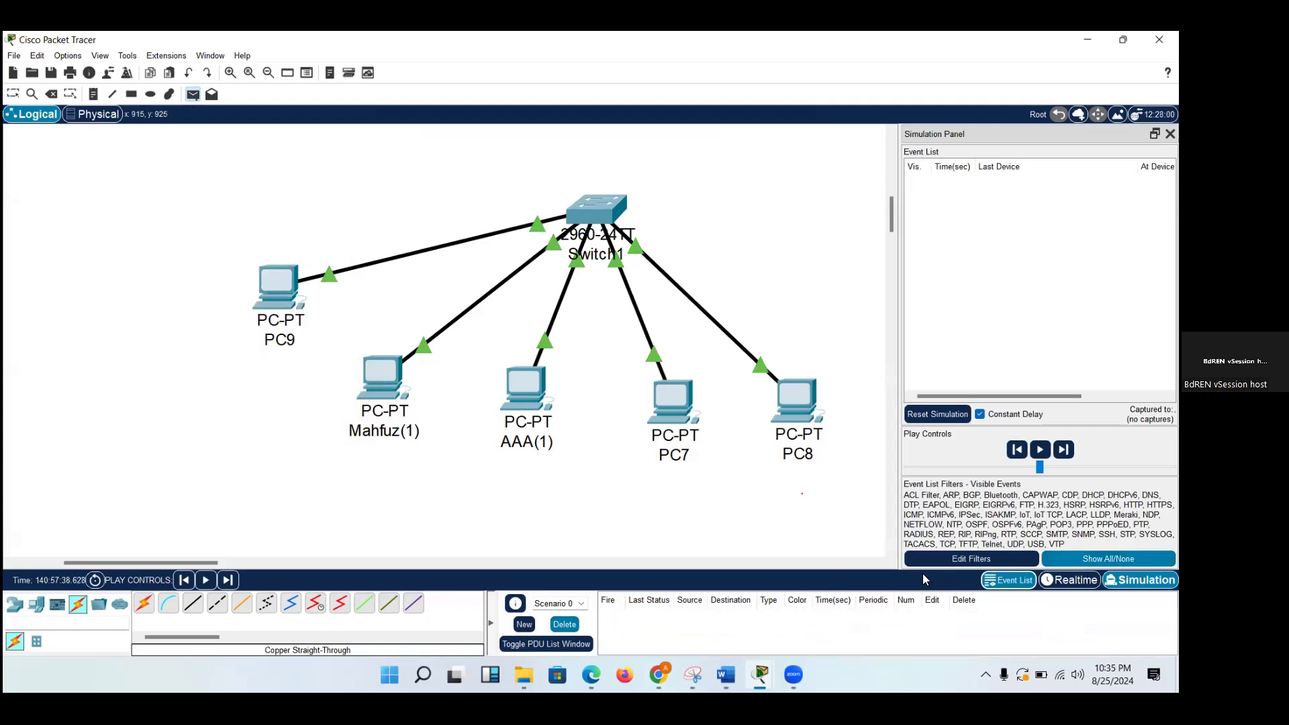
{"action": "left_click", "coordinate": [293, 291]}
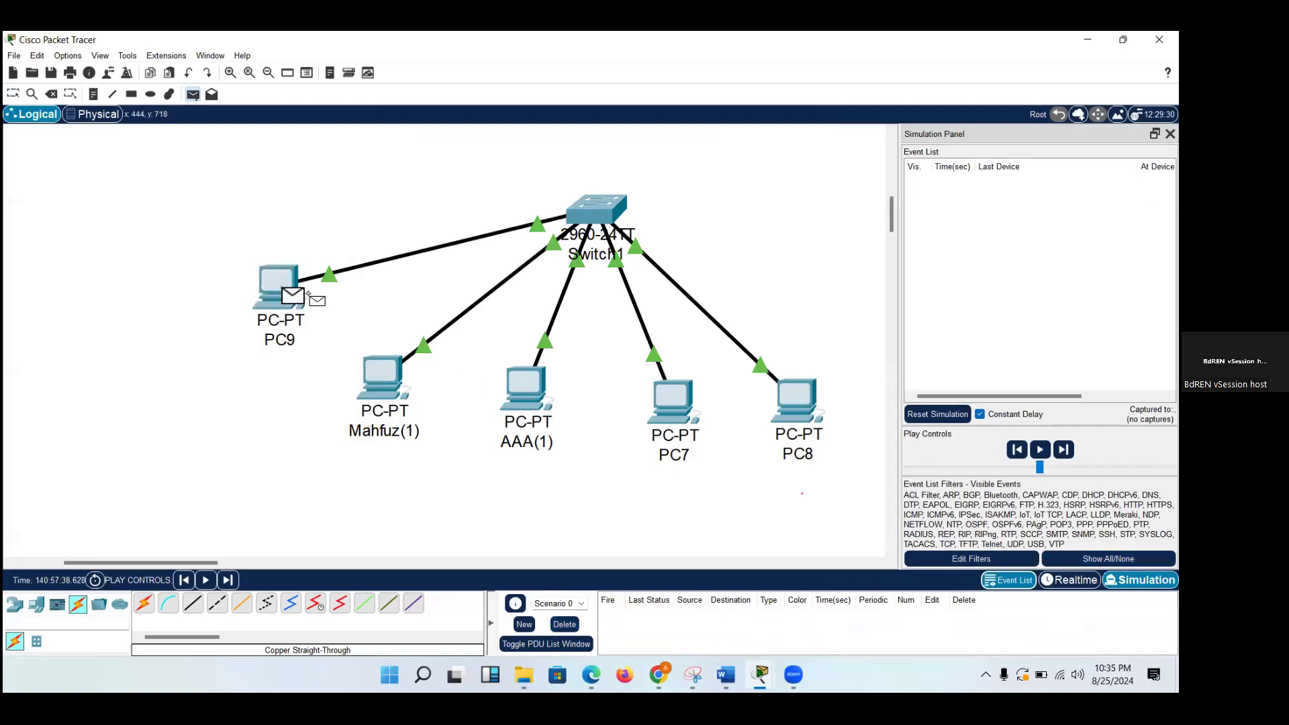
{"action": "left_click", "coordinate": [515, 389]}
{"action": "mouse_move", "coordinate": [331, 307]}
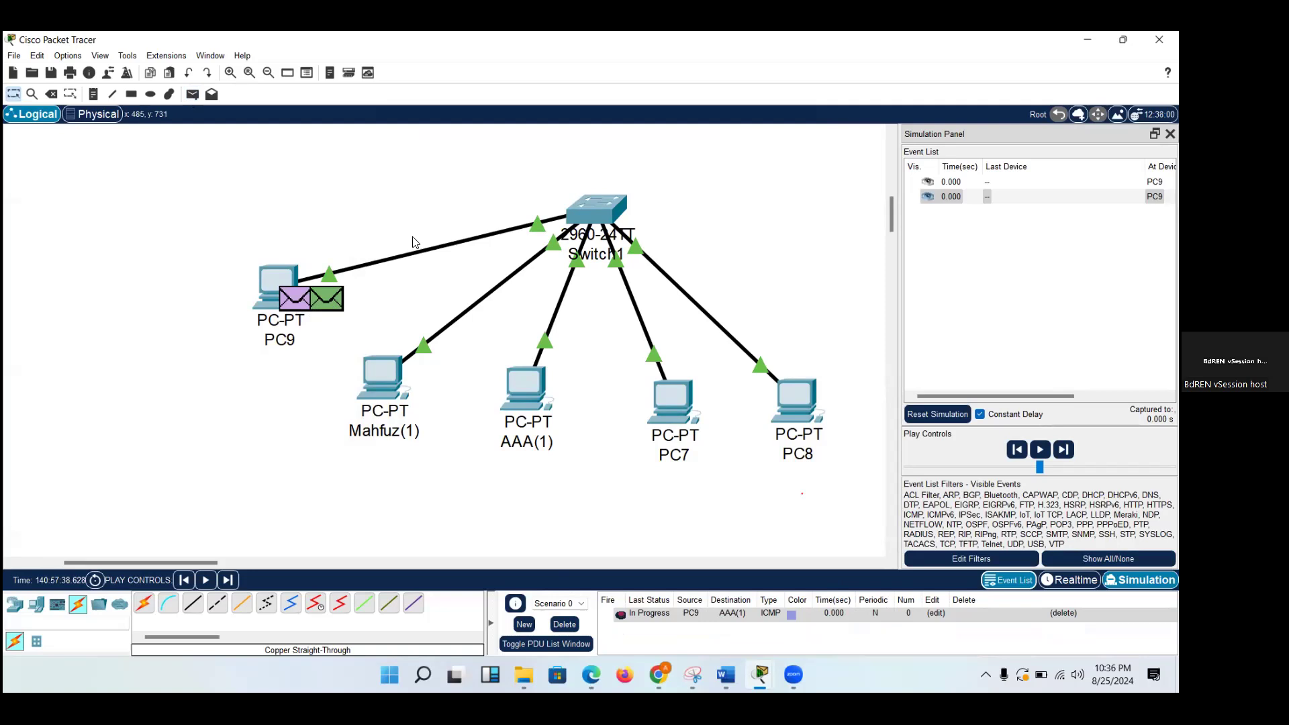
Play the simulation of the PC9 to AAA(1) exchange and inspect the ARP reply's PDU information at PC9.
{"action": "left_click", "coordinate": [1040, 449]}
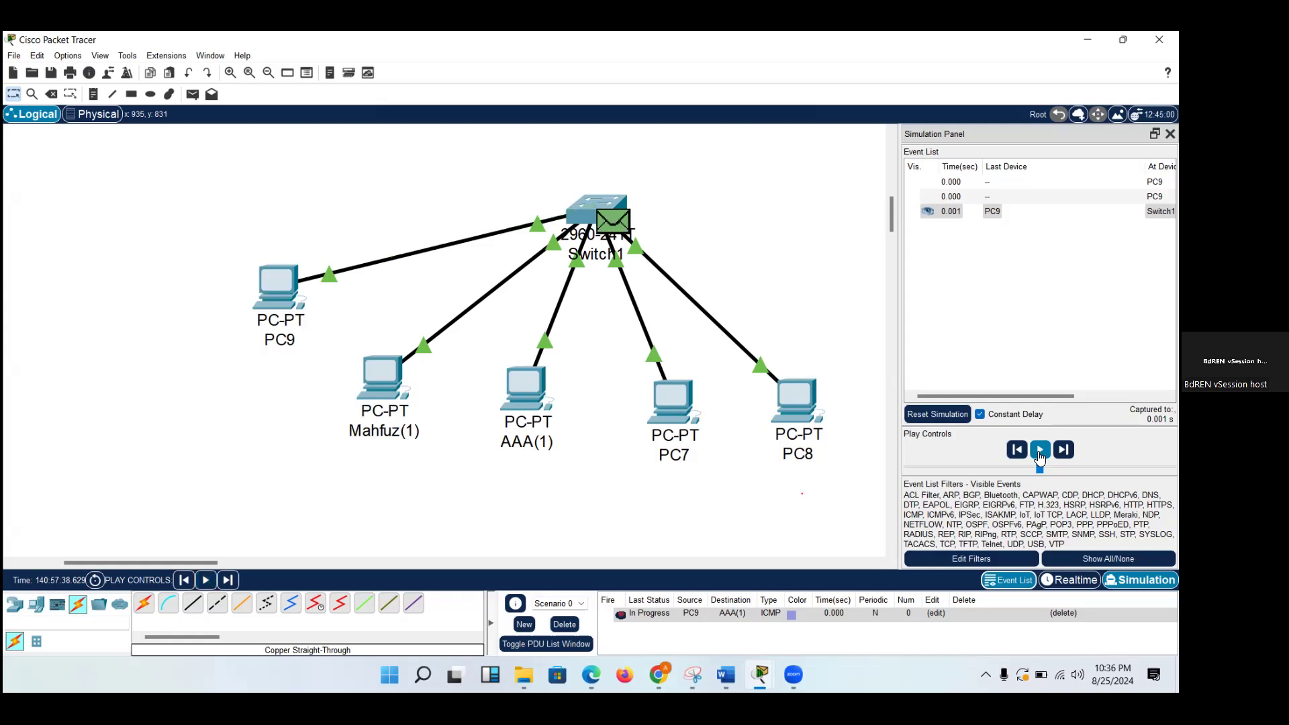
{"action": "left_click", "coordinate": [1040, 450]}
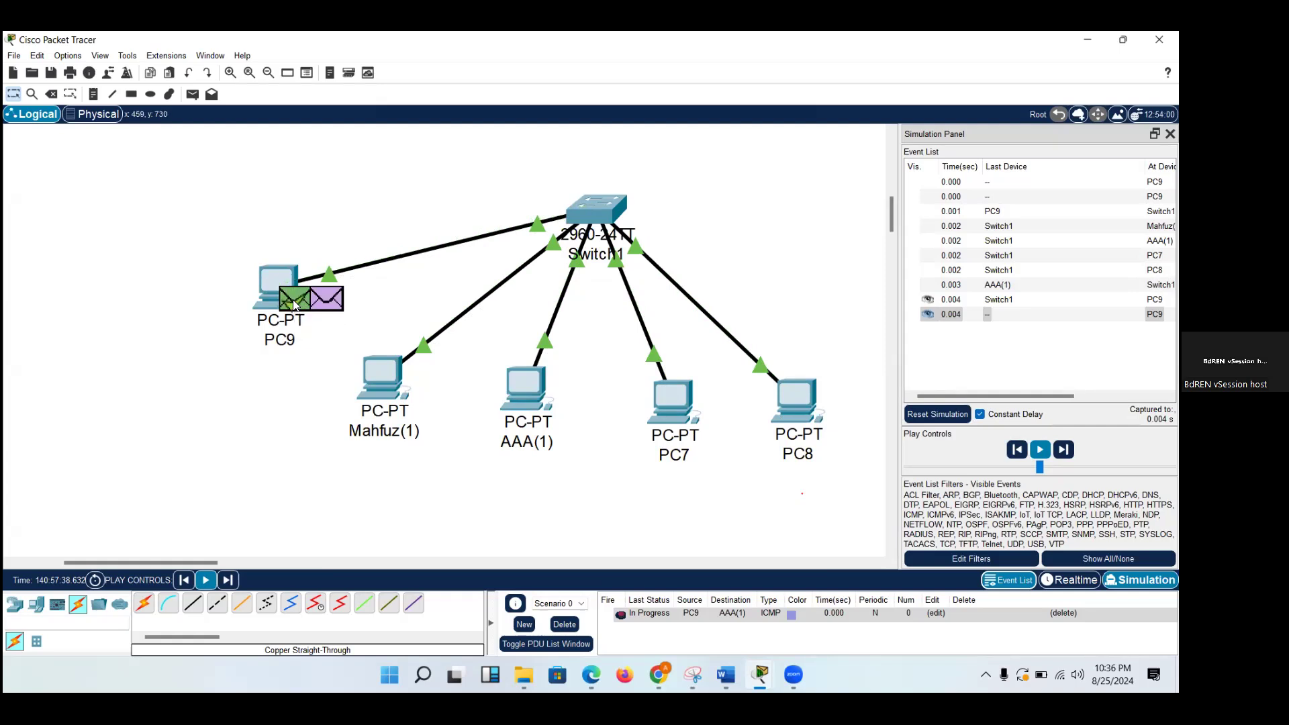
{"action": "left_click", "coordinate": [295, 306]}
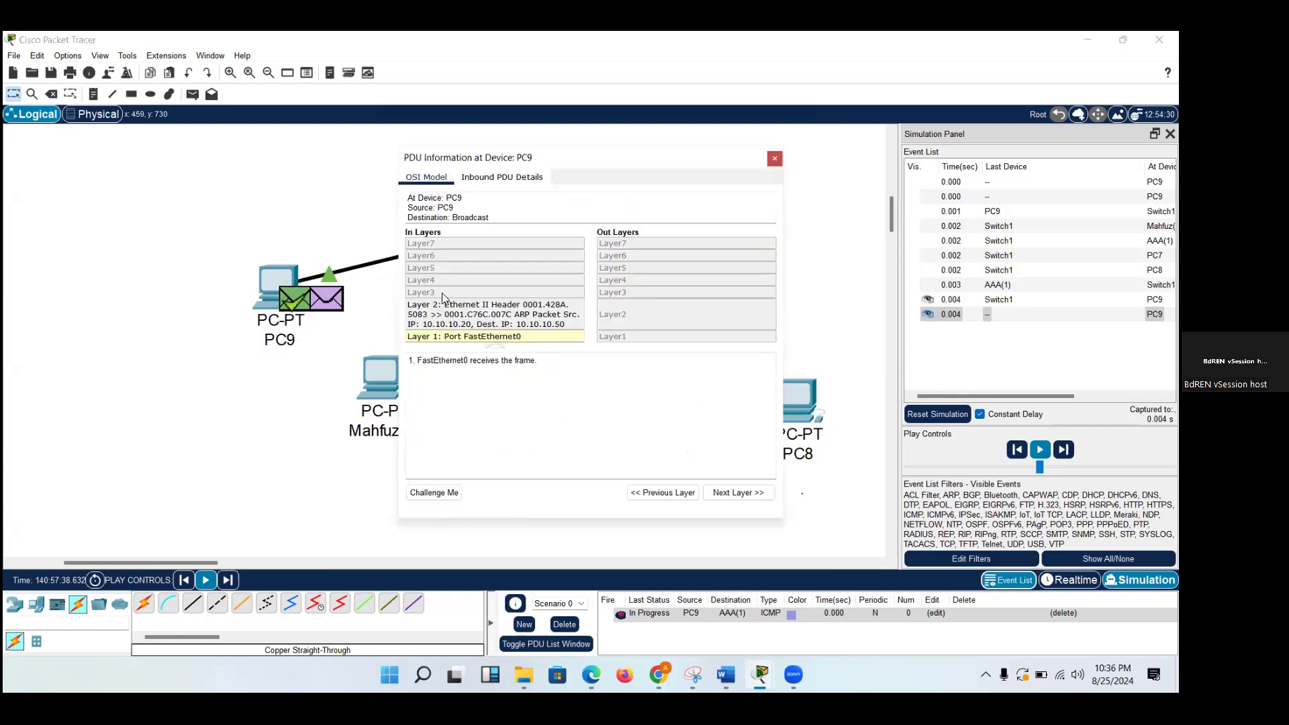
{"action": "left_click", "coordinate": [774, 159]}
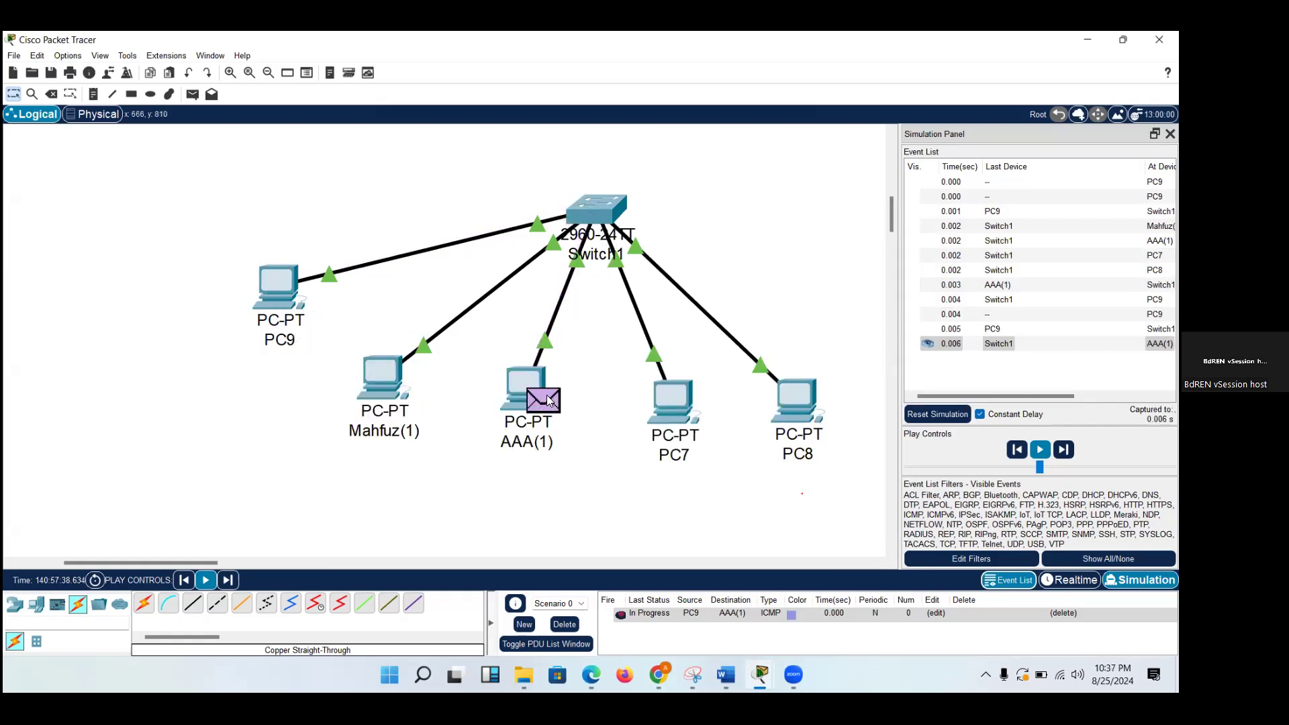
{"action": "mouse_move", "coordinate": [550, 400]}
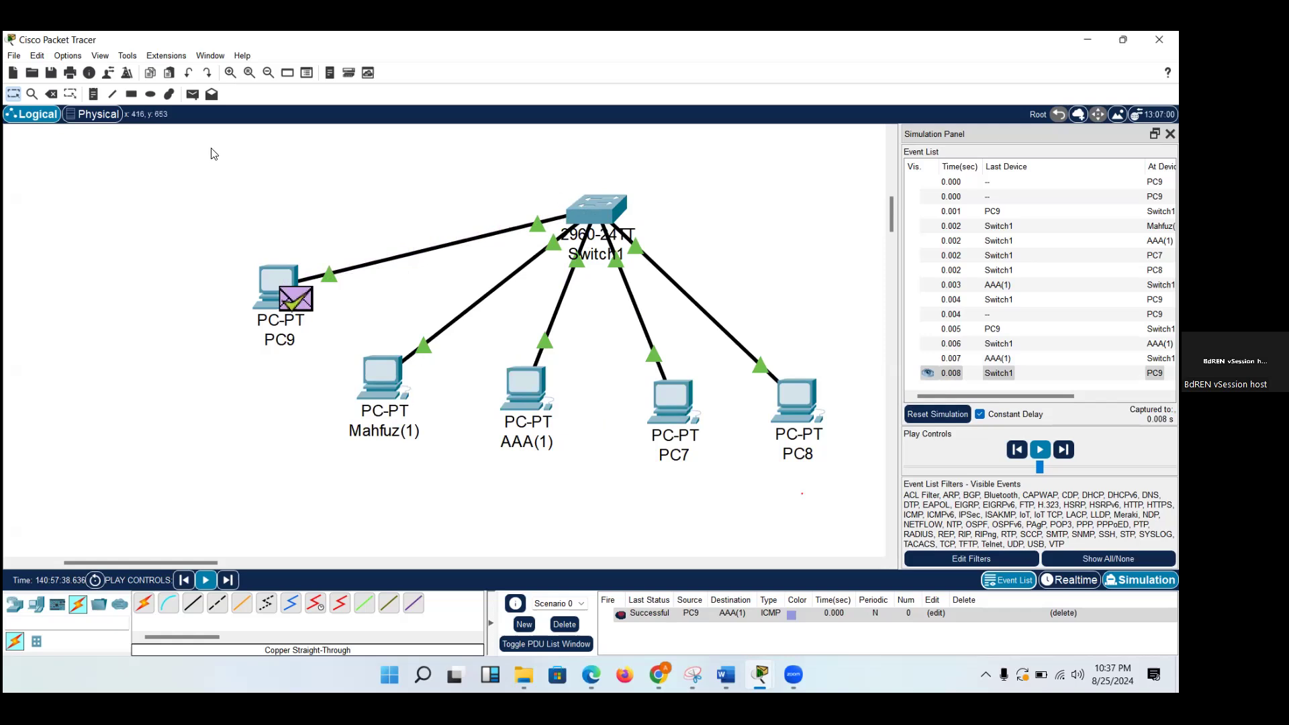
Add a second simple PDU from PC9 to AAA(1) and play its ICMP round trip through Switch1.
{"action": "left_click", "coordinate": [193, 94]}
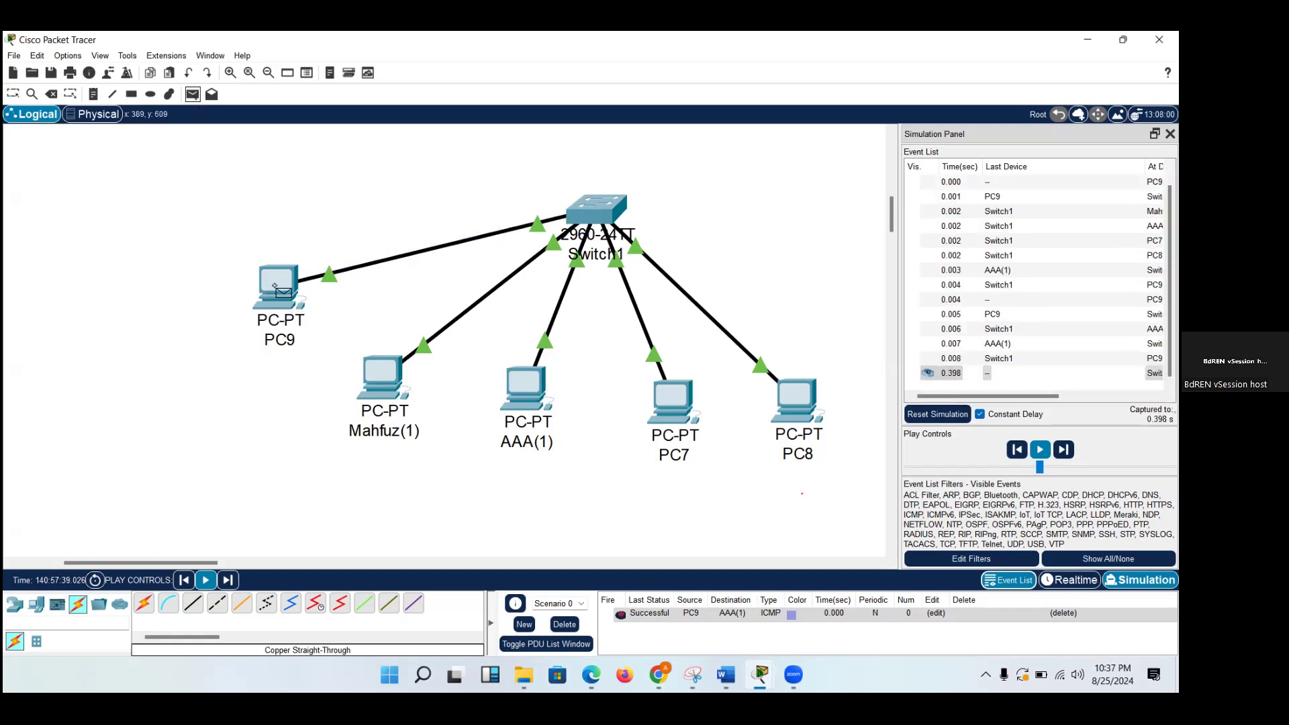
{"action": "left_click", "coordinate": [527, 388]}
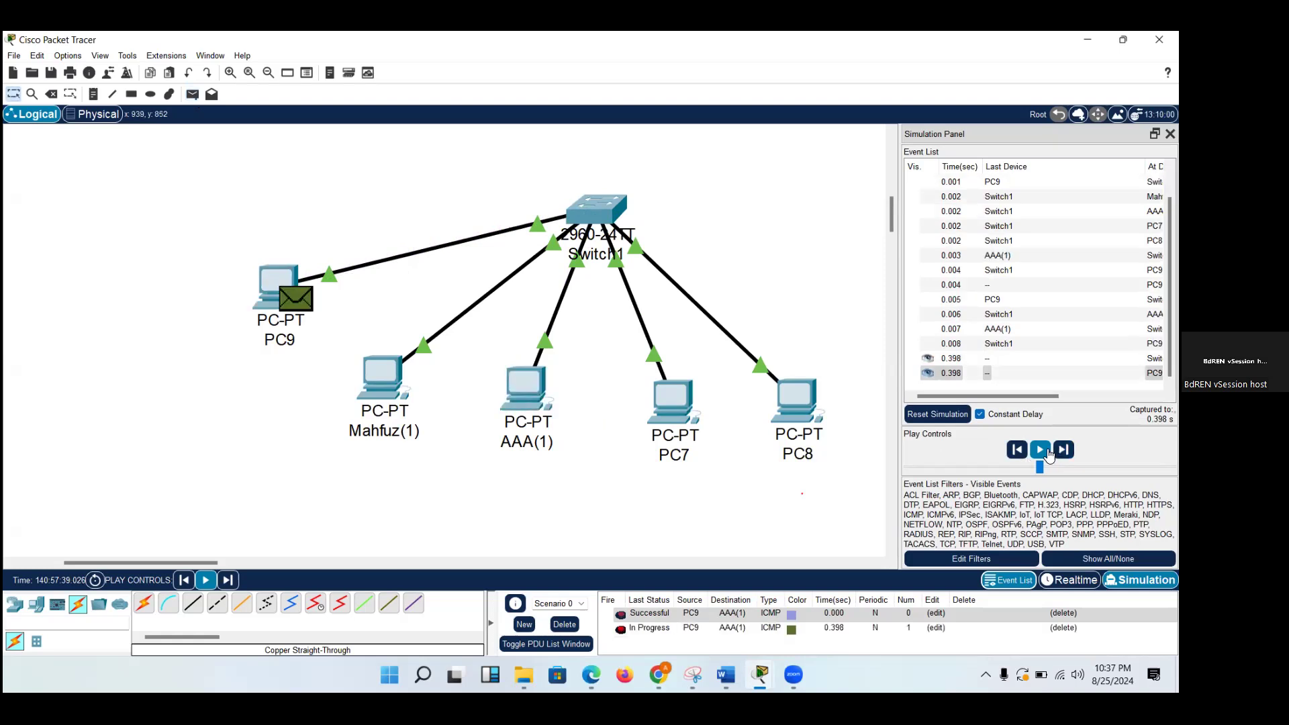
{"action": "left_click", "coordinate": [1044, 452]}
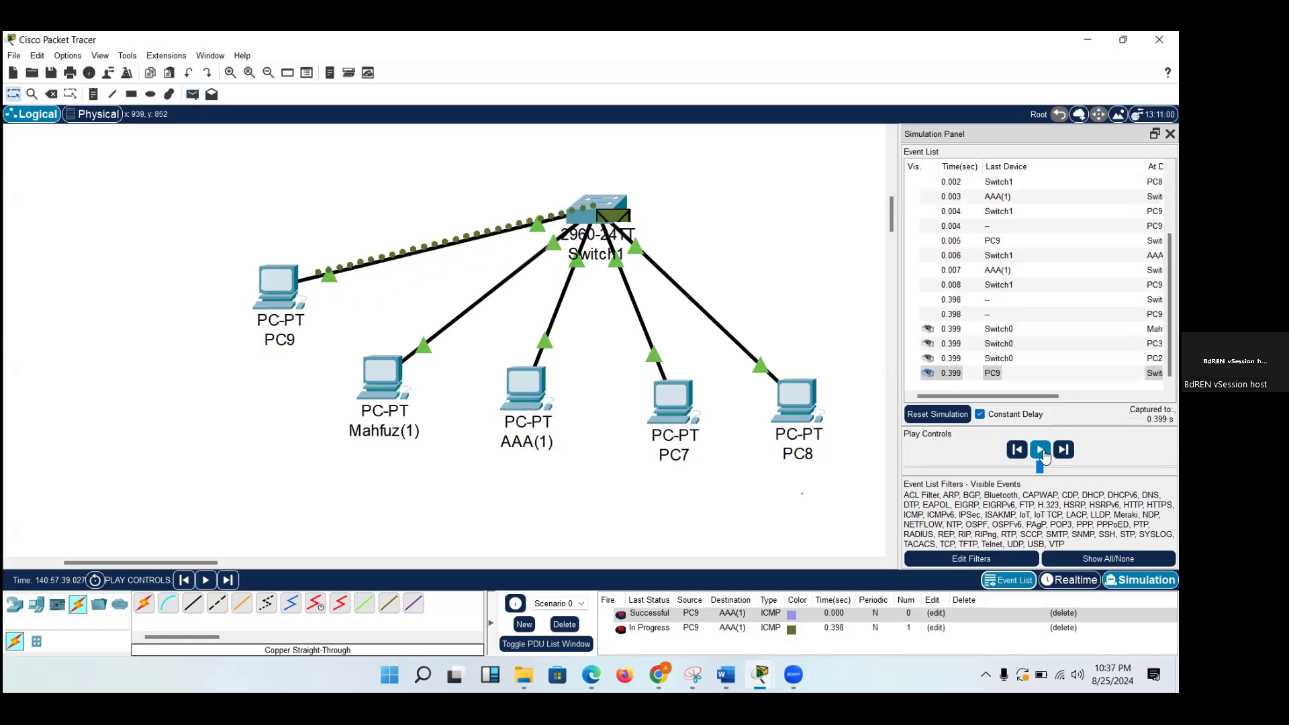
{"action": "left_click", "coordinate": [1043, 452]}
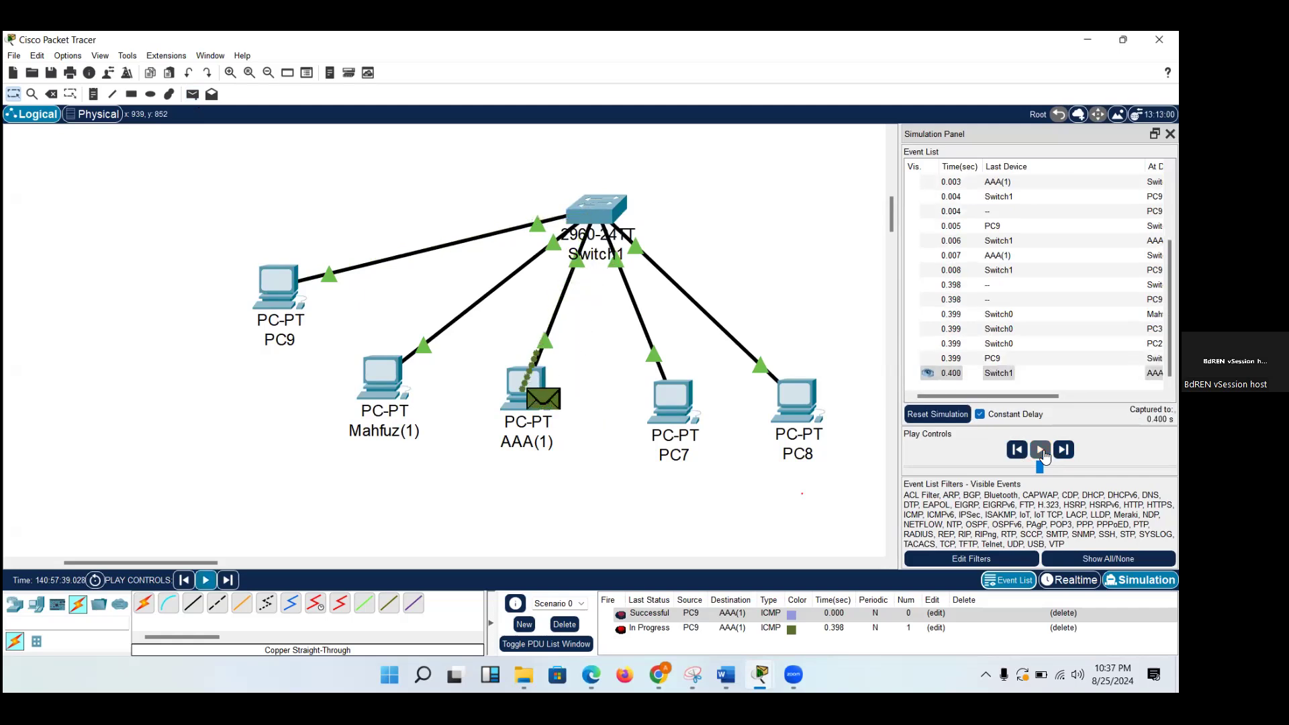
{"action": "left_click", "coordinate": [1043, 454]}
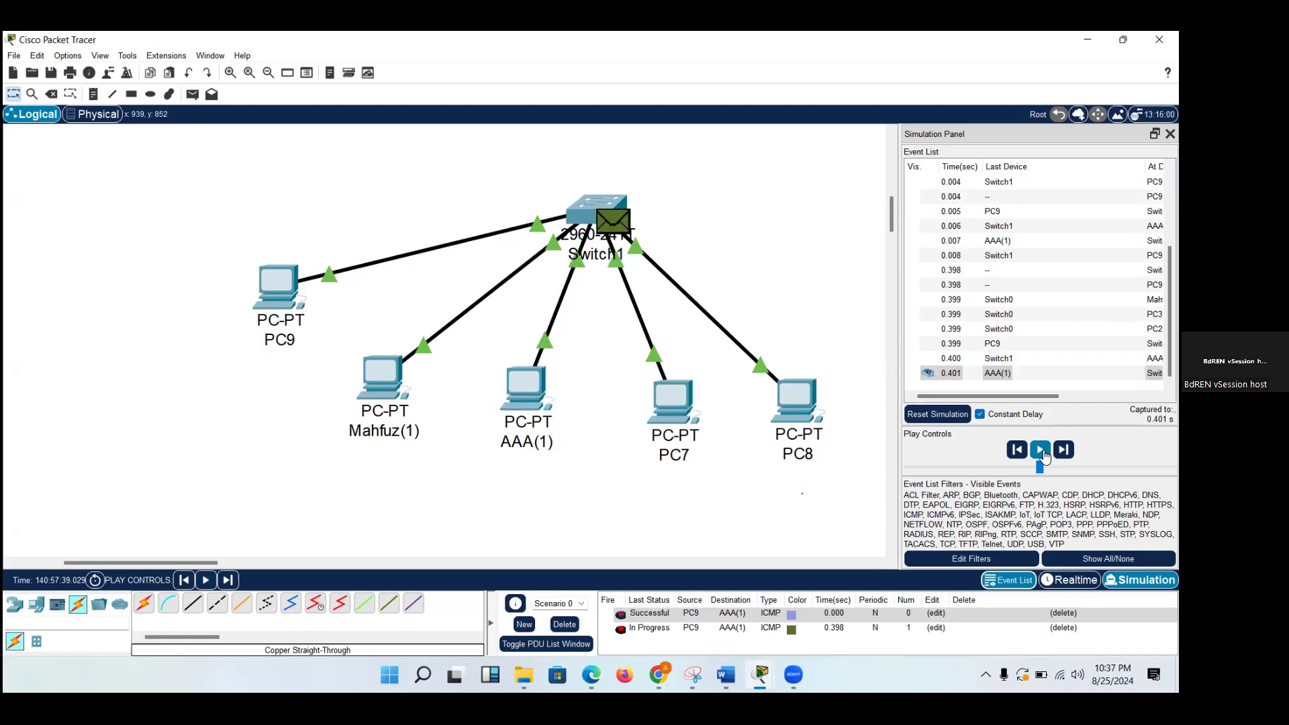
{"action": "left_click", "coordinate": [1043, 454]}
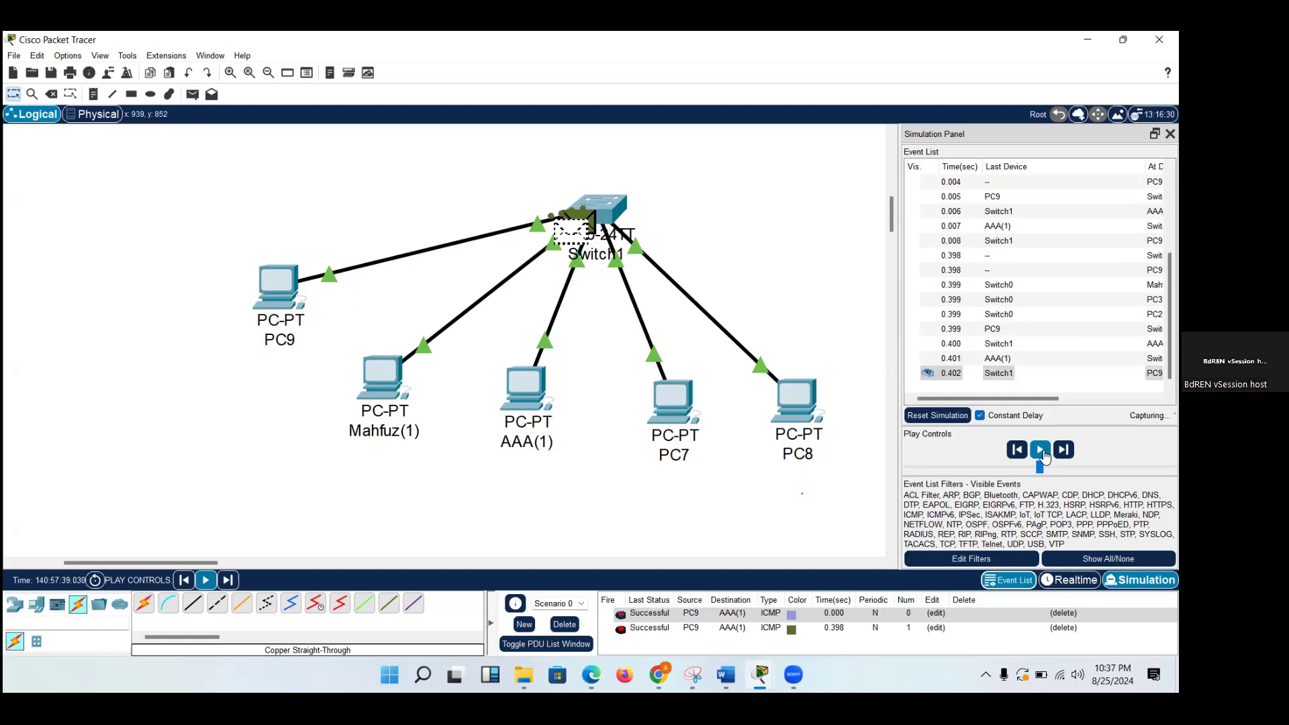
Open Switch1's command line and run show mac-address-table again.
{"action": "left_click", "coordinate": [599, 232]}
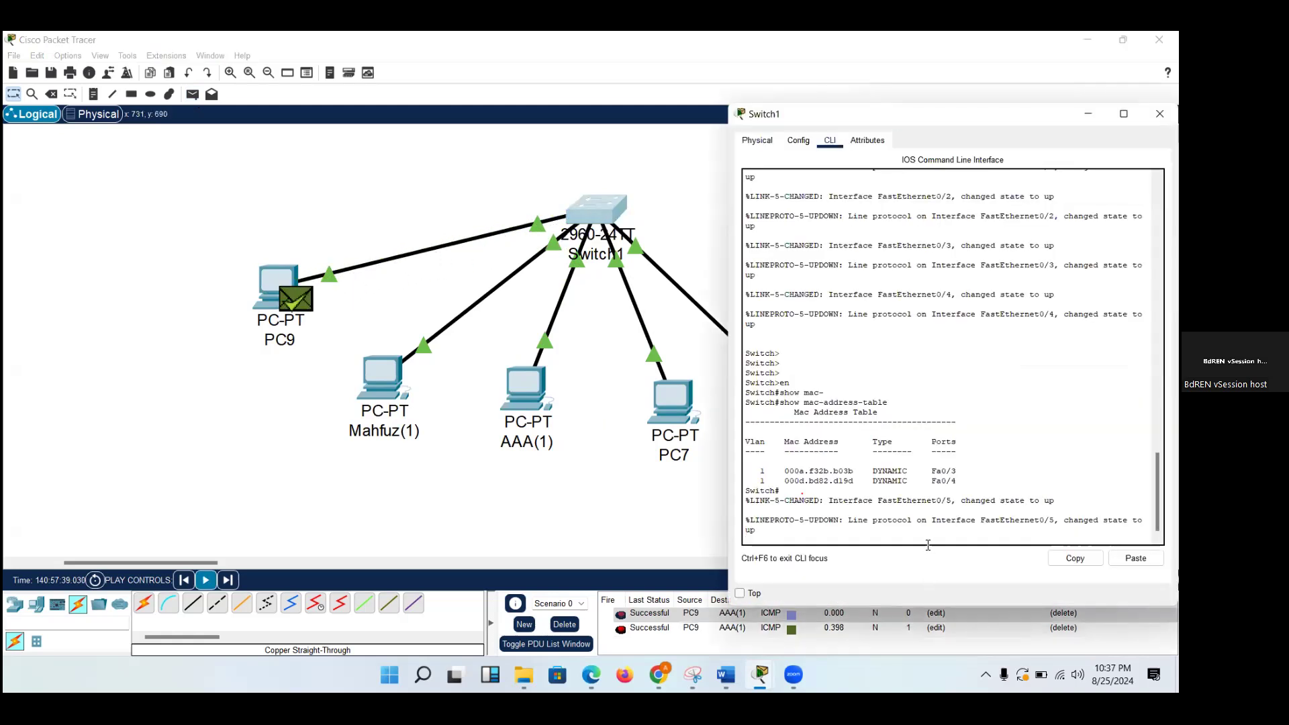
{"action": "key", "text": "Return"}
{"action": "key", "text": "Return"}
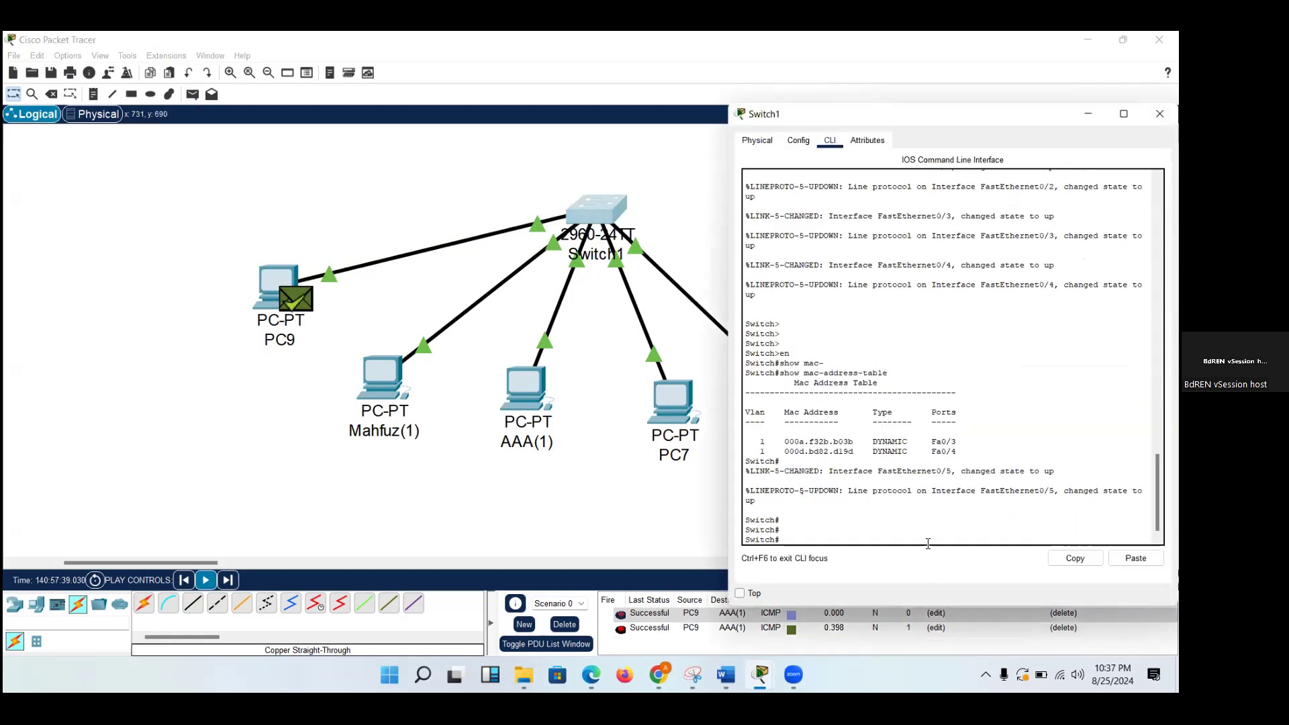
{"action": "key", "text": "Up"}
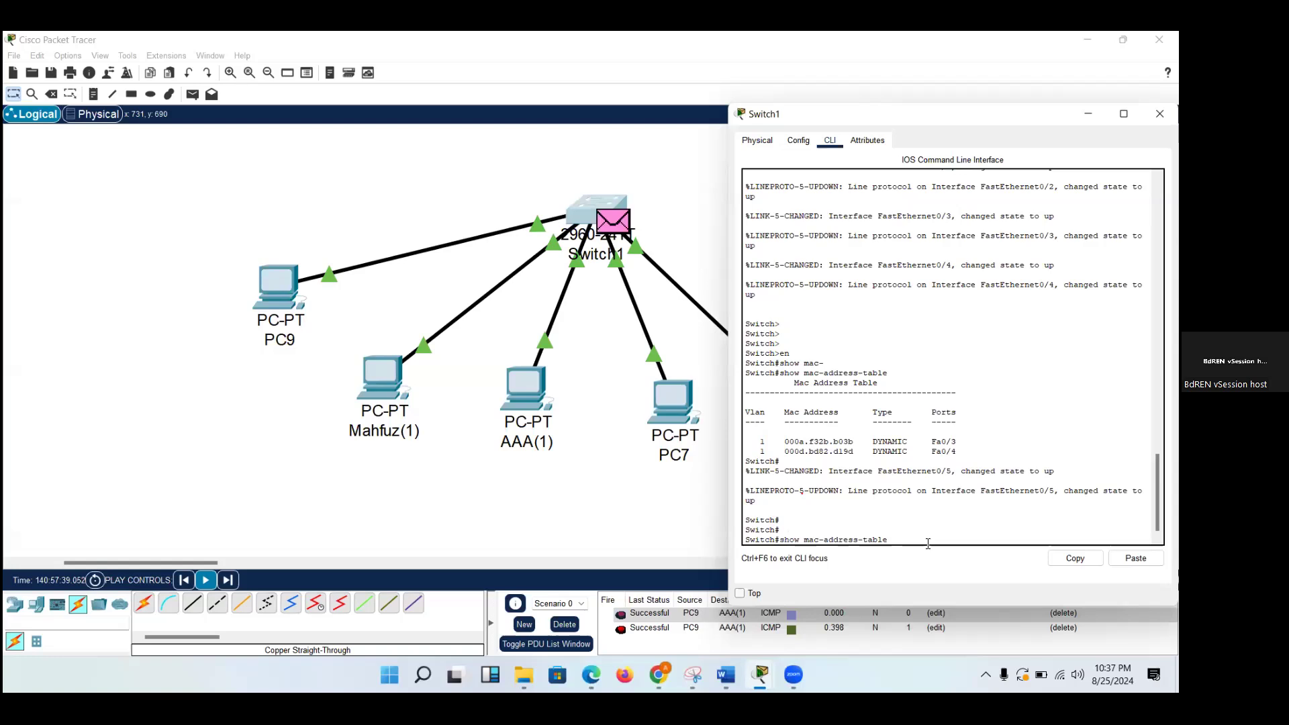
{"action": "key", "text": "Return"}
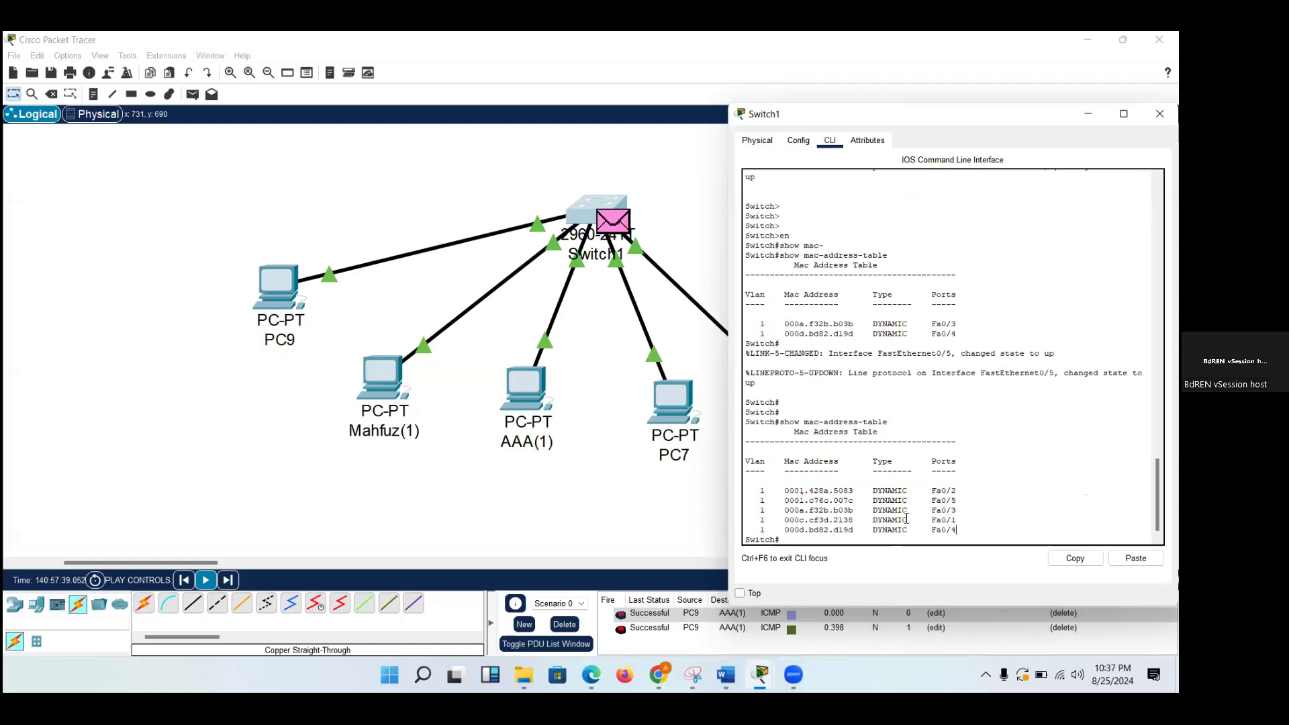
Highlight the learned entries in Switch1's MAC address table, close its window and return to Realtime mode.
{"action": "left_click_drag", "start_coordinate": [956, 531], "coordinate": [776, 485]}
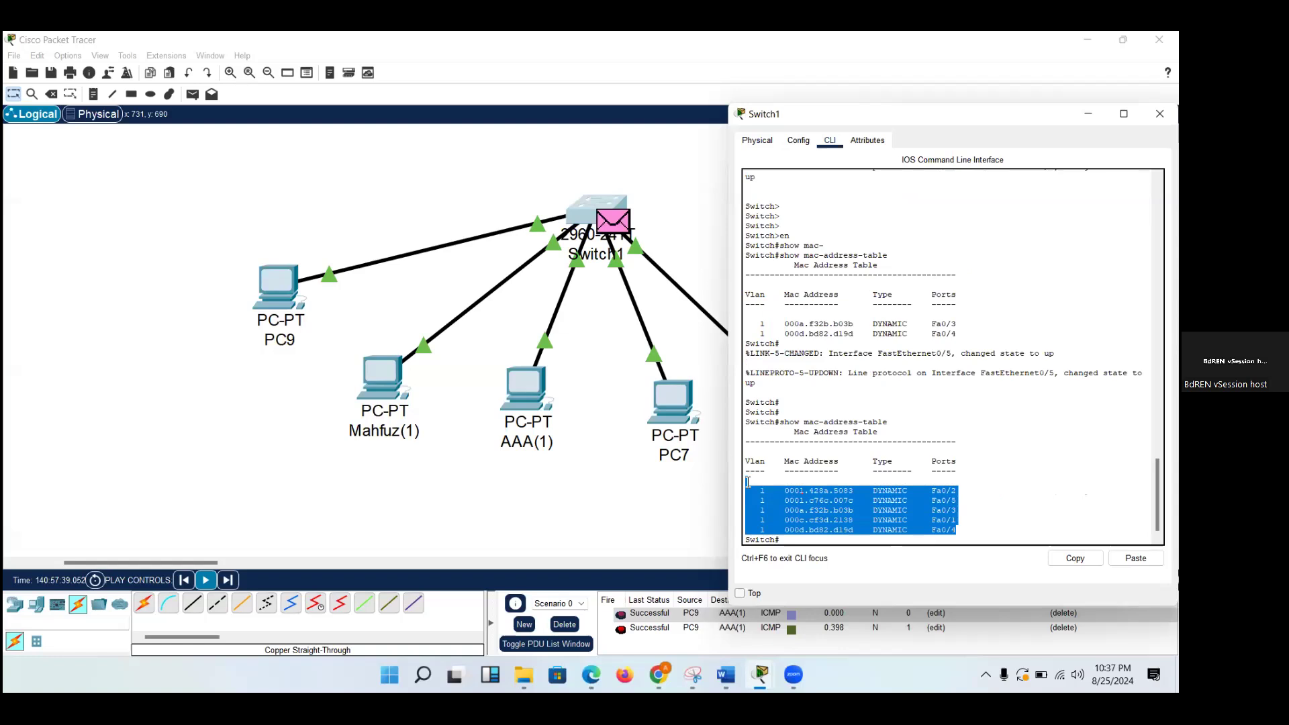
{"action": "left_click", "coordinate": [984, 481]}
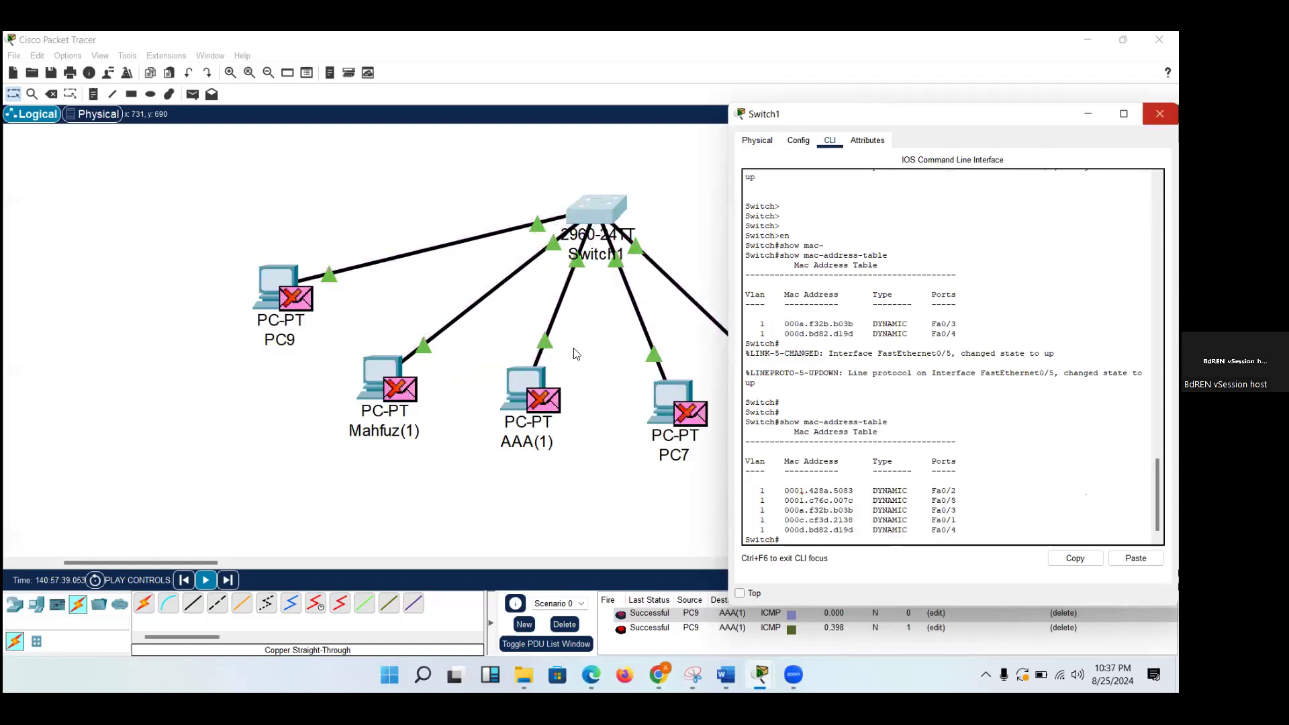
{"action": "left_click", "coordinate": [1159, 114]}
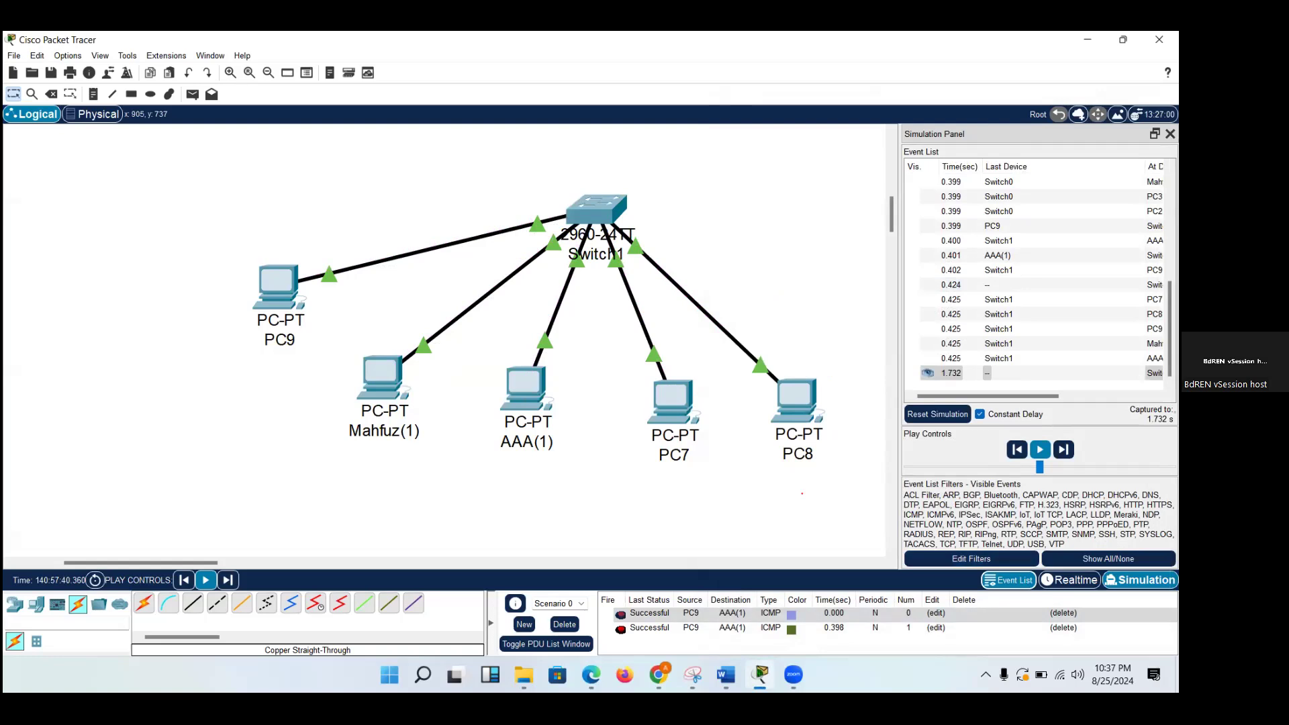
{"action": "left_click", "coordinate": [1069, 580]}
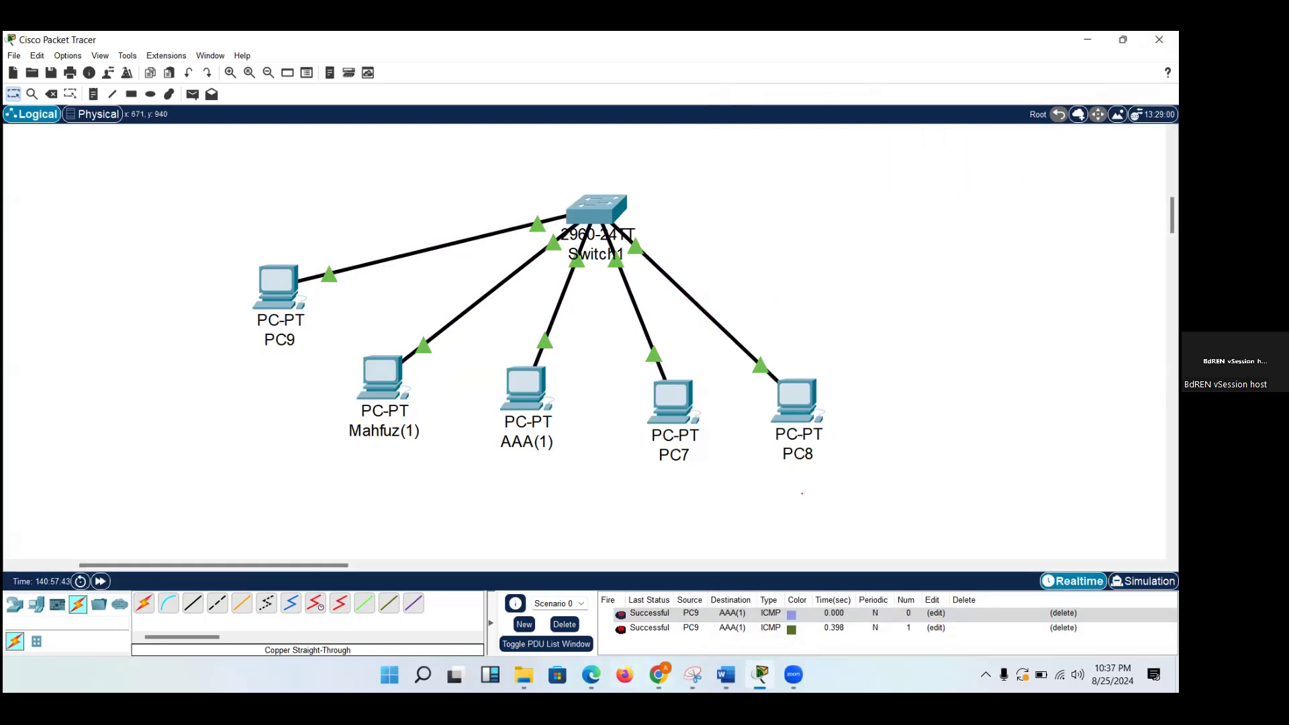
Switch to the Module 6 PAN Packet Flow document in Word to review the show mac-address-table note, and return to Packet Tracer.
{"action": "mouse_move", "coordinate": [658, 675]}
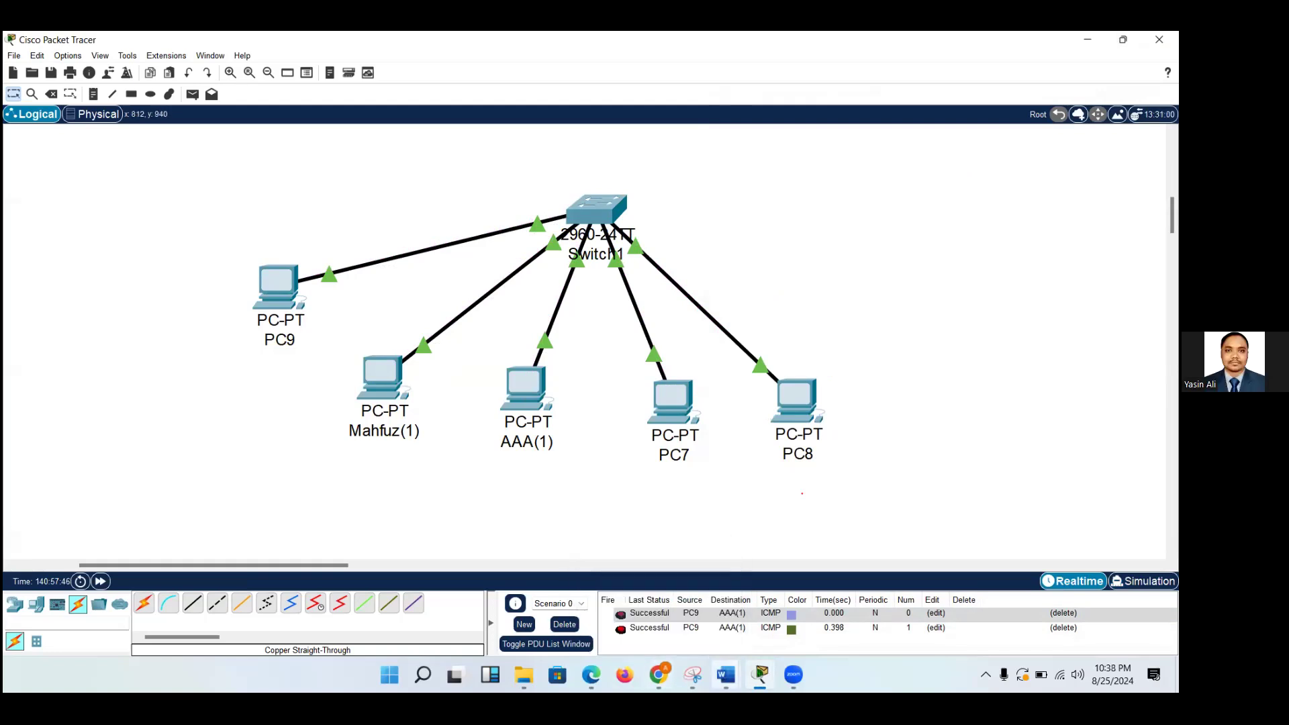
{"action": "mouse_move", "coordinate": [725, 674]}
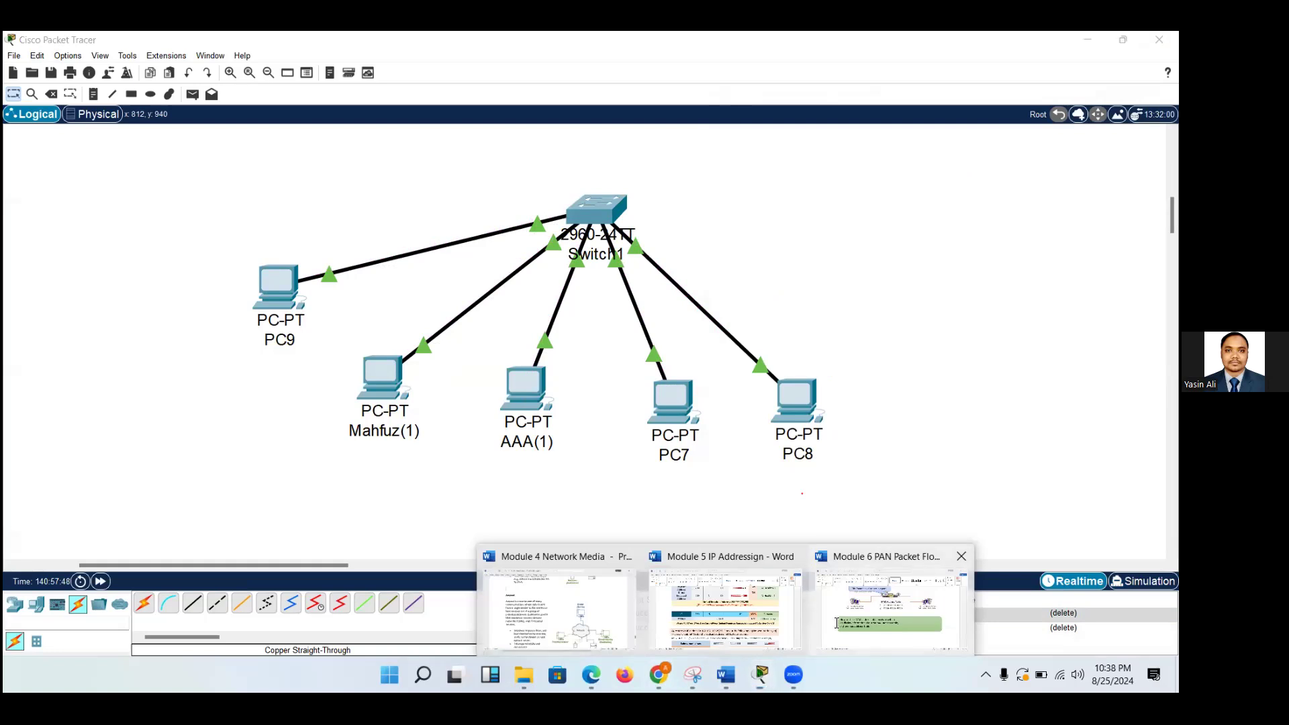
{"action": "left_click", "coordinate": [859, 554]}
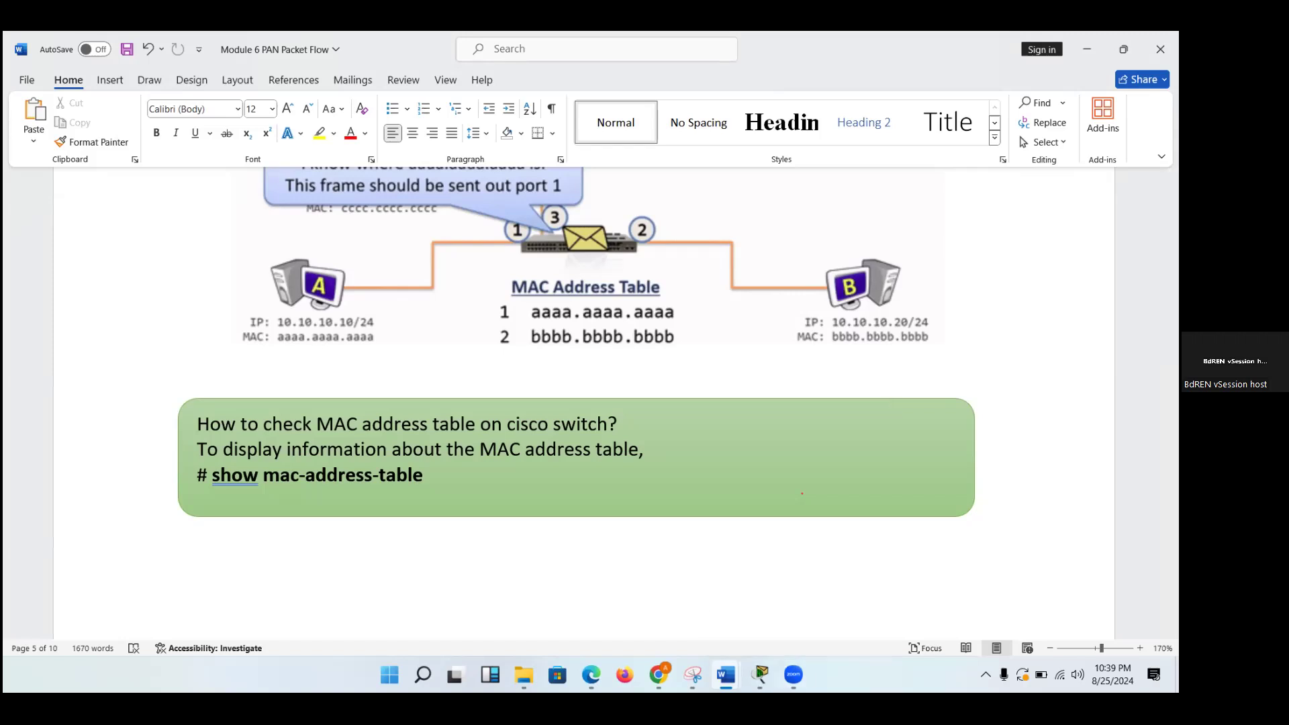
{"action": "mouse_move", "coordinate": [760, 673]}
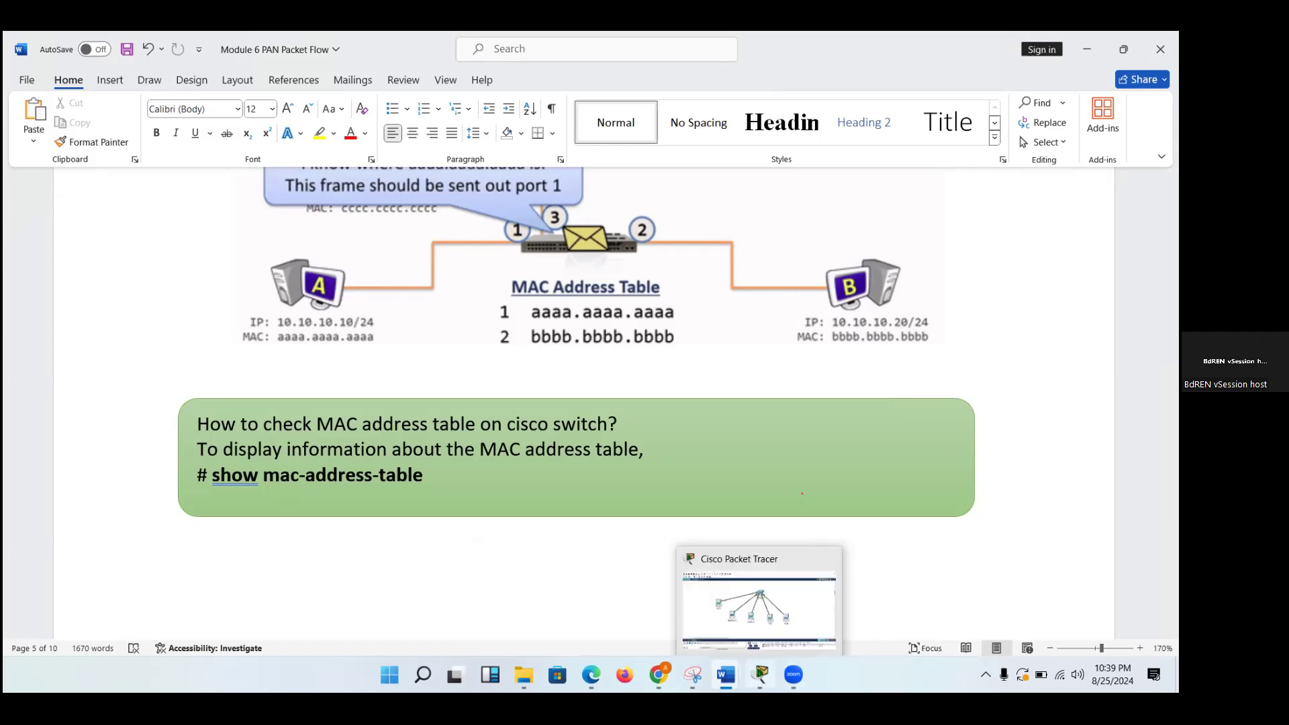
{"action": "left_click", "coordinate": [799, 616]}
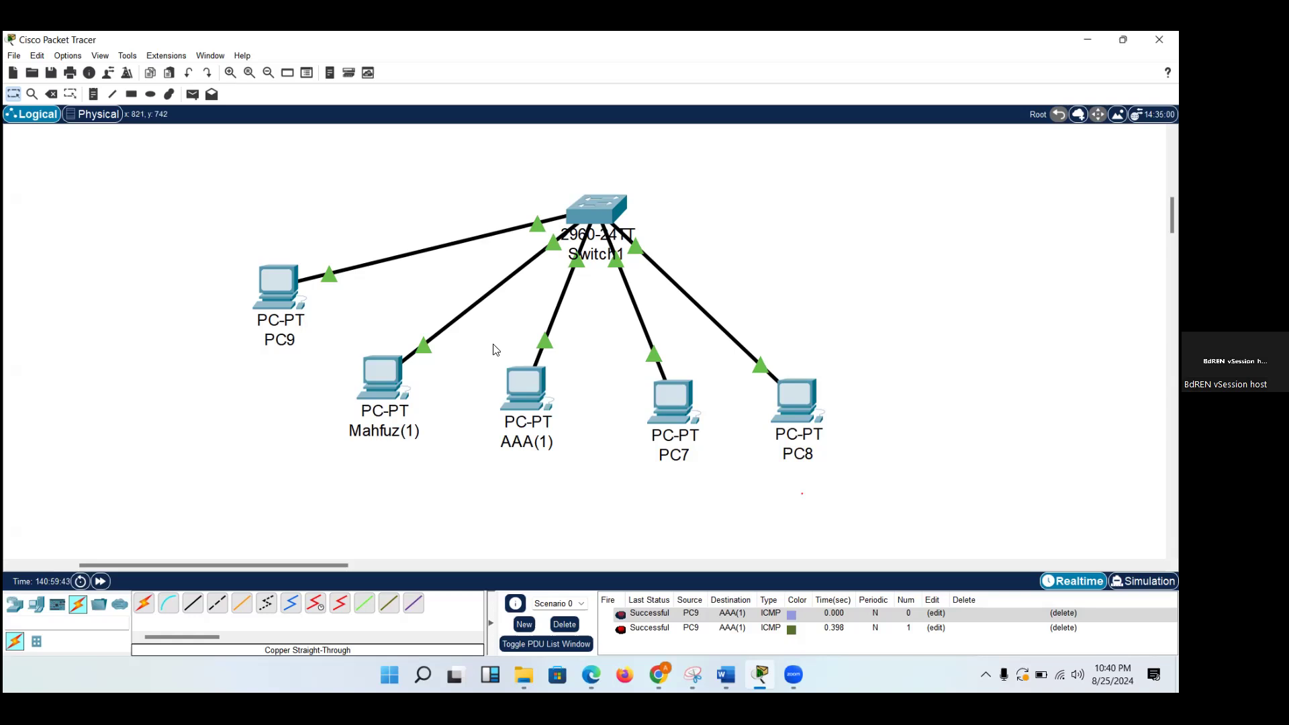
Move PC9 up level with Switch1 and delete Scenario 0 to clear its PDU list.
{"action": "left_click_drag", "start_coordinate": [274, 285], "coordinate": [269, 207]}
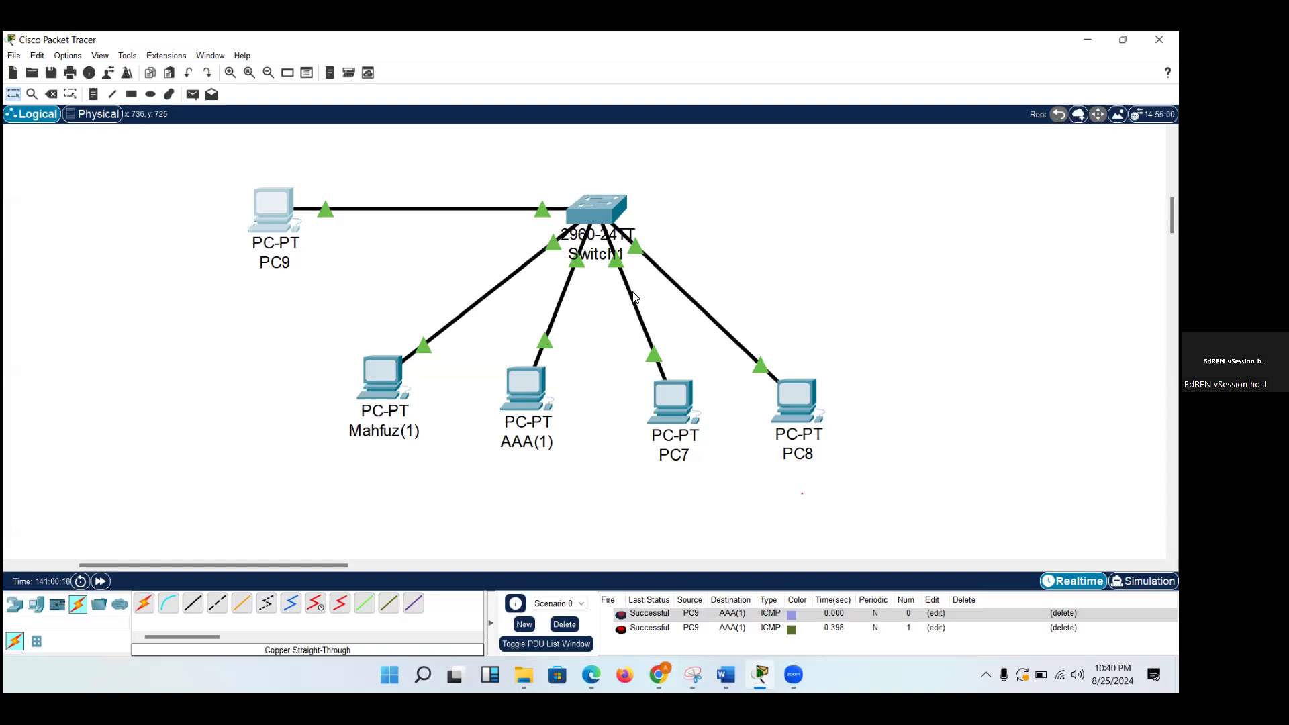
{"action": "left_click", "coordinate": [564, 626]}
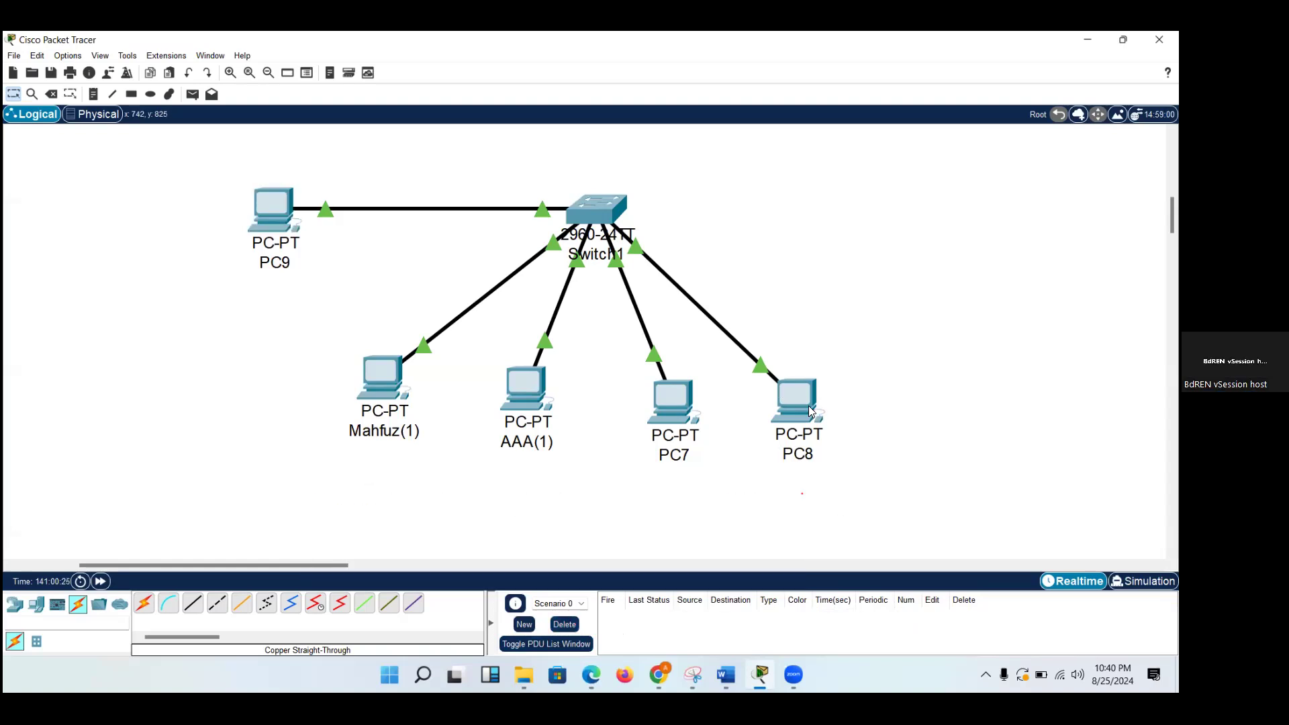
Open AAA(1)'s IP configuration to check its address settings and close the window.
{"action": "left_click", "coordinate": [512, 392]}
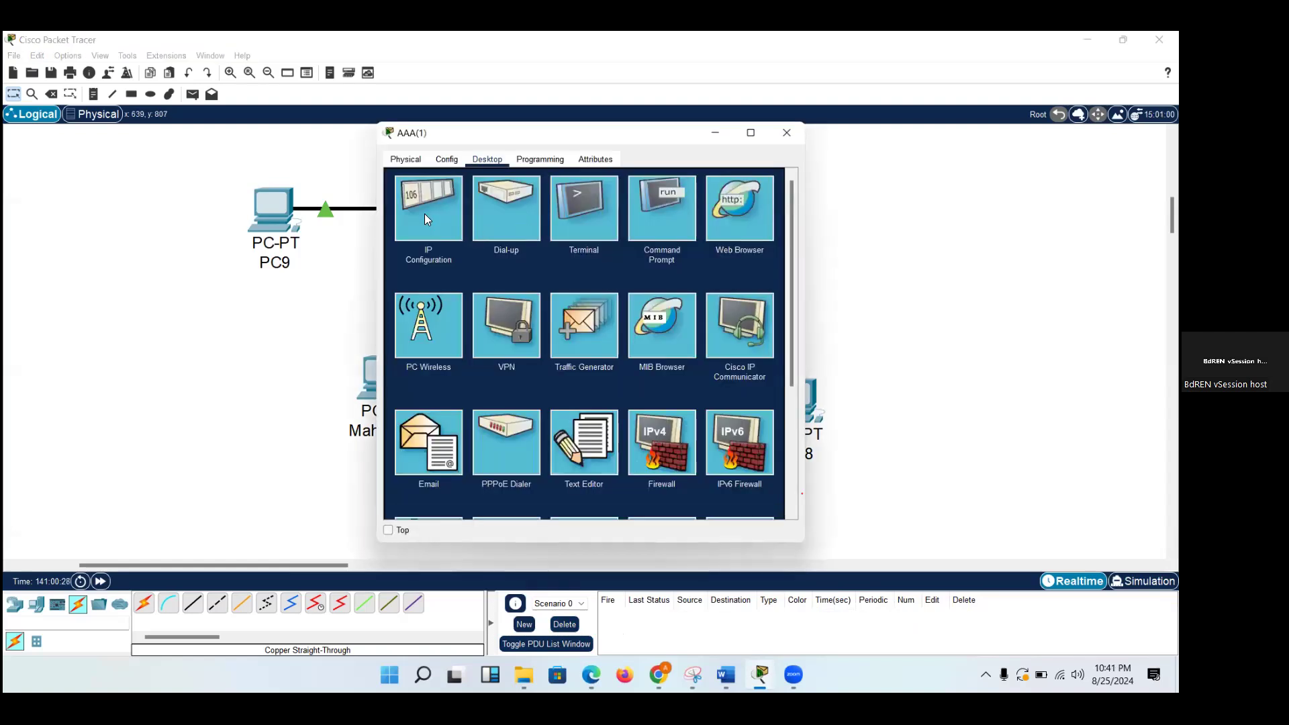
{"action": "left_click", "coordinate": [425, 213]}
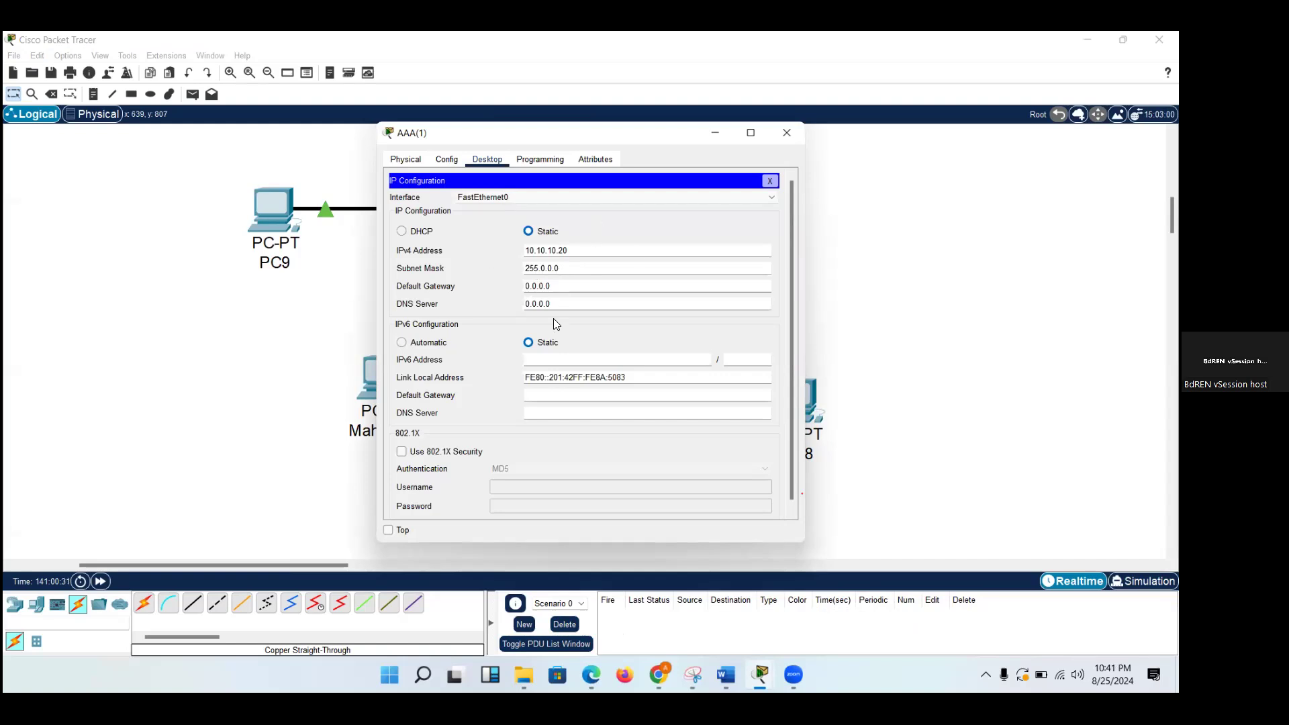
{"action": "left_click", "coordinate": [788, 132]}
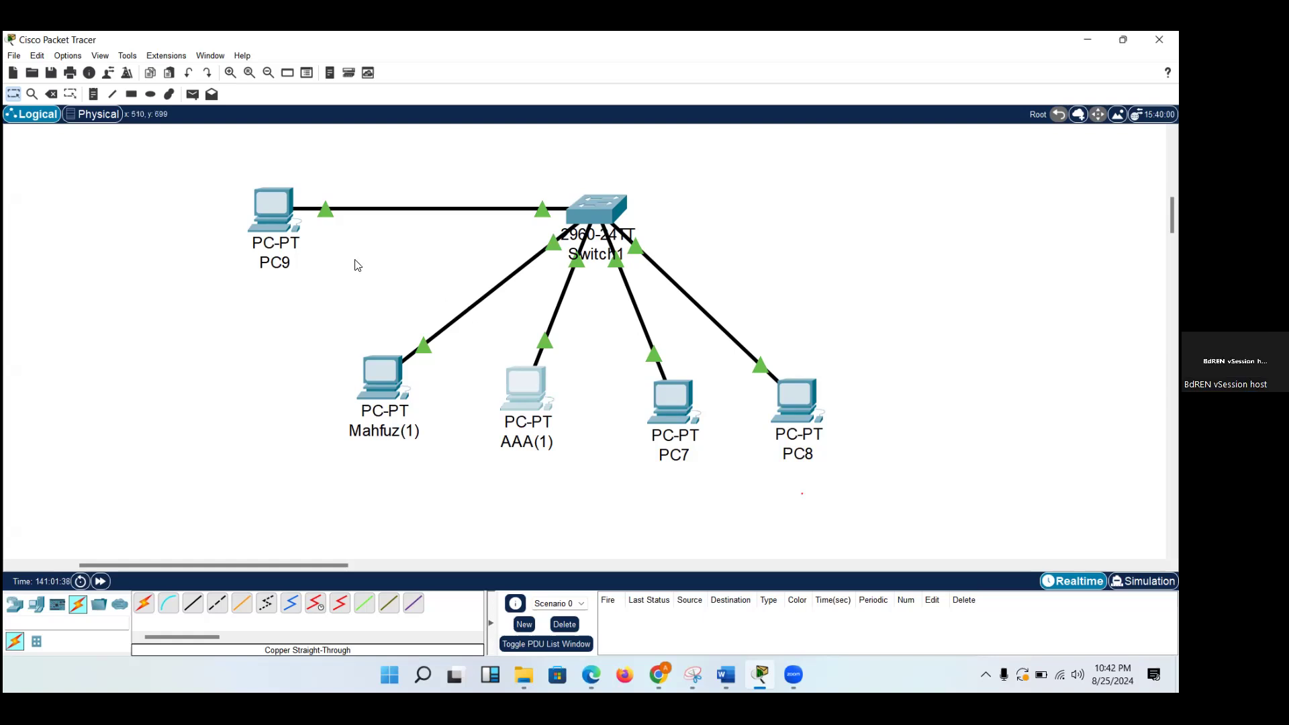
Look over the rest of the logical workspace, including the Switch0 and Router0 topology, and return to the Switch1 network.
{"action": "left_click_drag", "start_coordinate": [283, 219], "coordinate": [287, 216]}
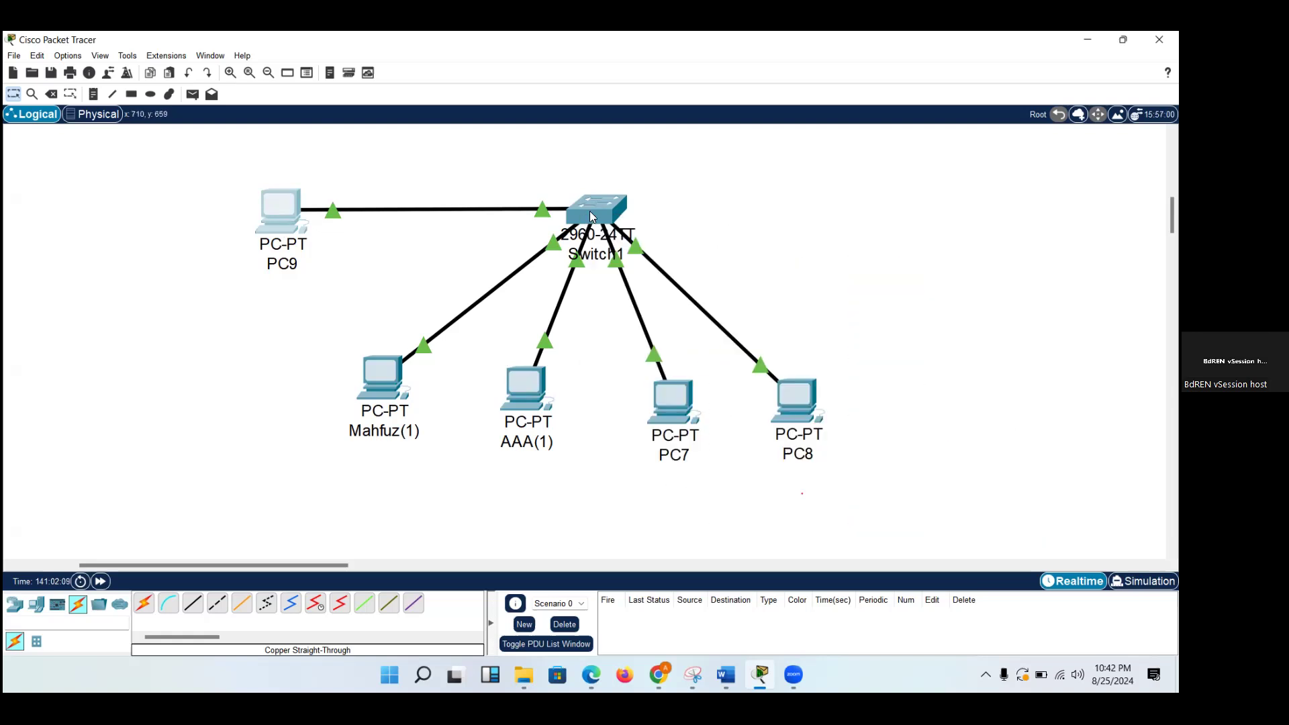
{"action": "mouse_move", "coordinate": [590, 212]}
{"action": "scroll", "coordinate": [242, 365], "scroll_direction": "left", "scroll_amount": 5}
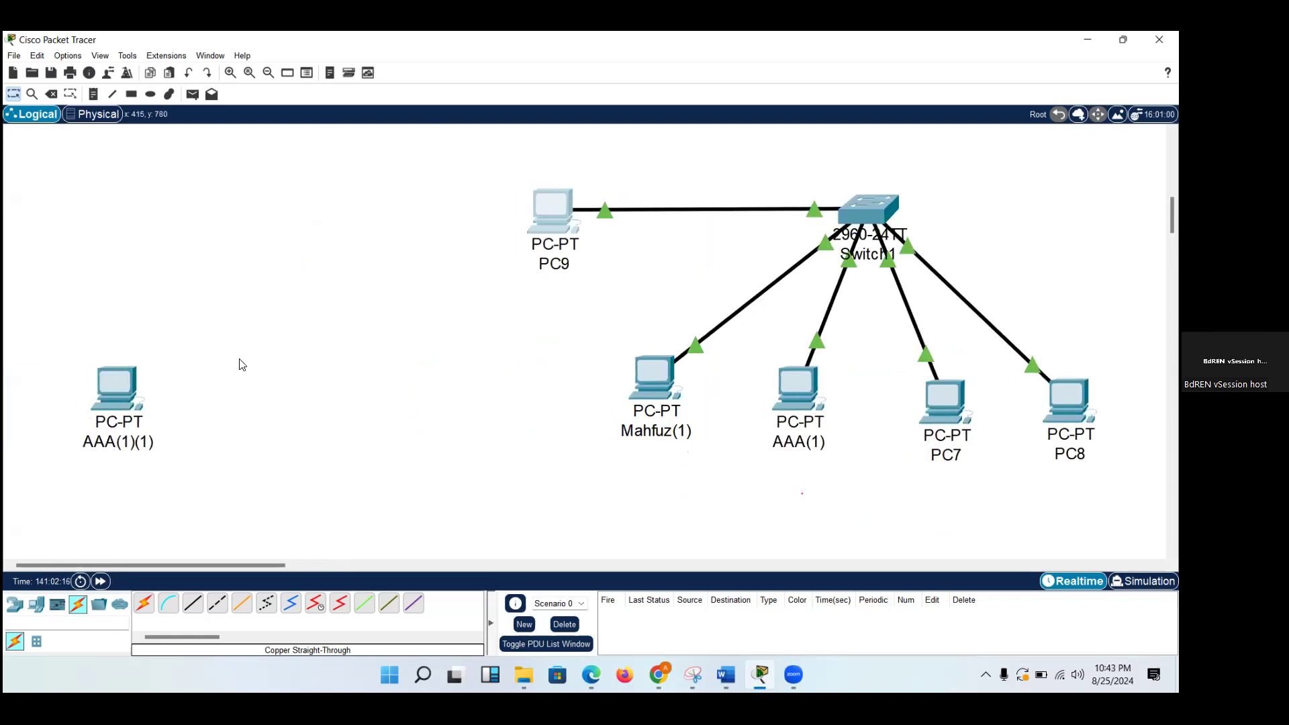
{"action": "scroll", "coordinate": [242, 365], "scroll_direction": "up", "scroll_amount": 8}
{"action": "scroll", "coordinate": [241, 364], "scroll_direction": "right", "scroll_amount": 15}
{"action": "scroll", "coordinate": [242, 365], "scroll_direction": "left", "scroll_amount": 13}
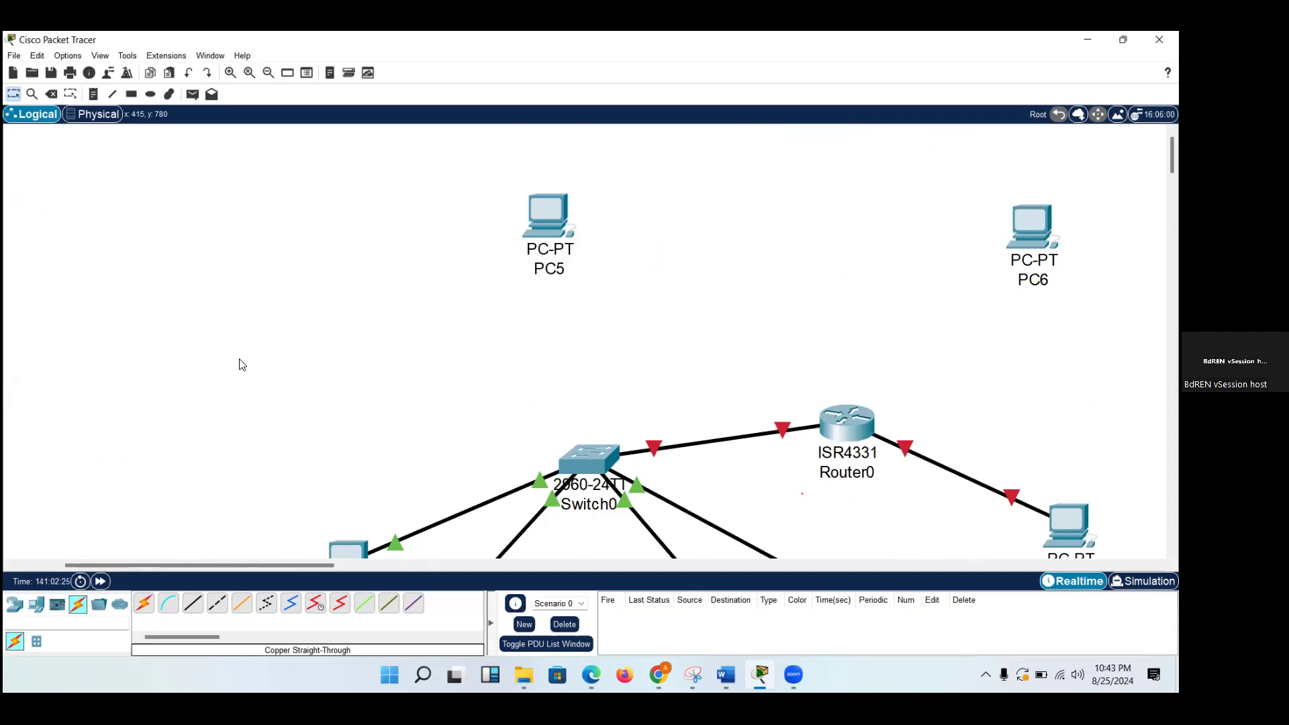
{"action": "scroll", "coordinate": [241, 364], "scroll_direction": "down", "scroll_amount": 15}
{"action": "scroll", "coordinate": [241, 365], "scroll_direction": "up", "scroll_amount": 3}
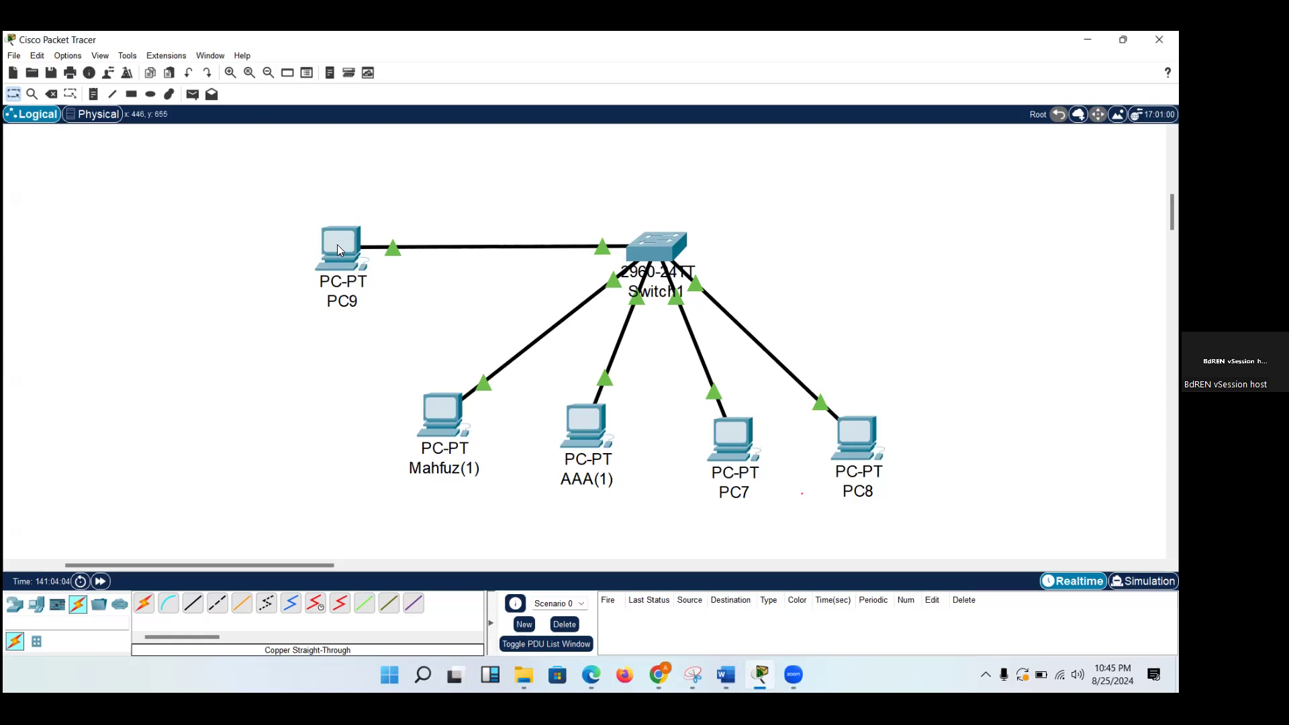
Spread the five PCs around Switch1, with PC9 and PC7 on opposite sides and the other three in a row below.
{"action": "left_click_drag", "start_coordinate": [325, 247], "coordinate": [160, 247]}
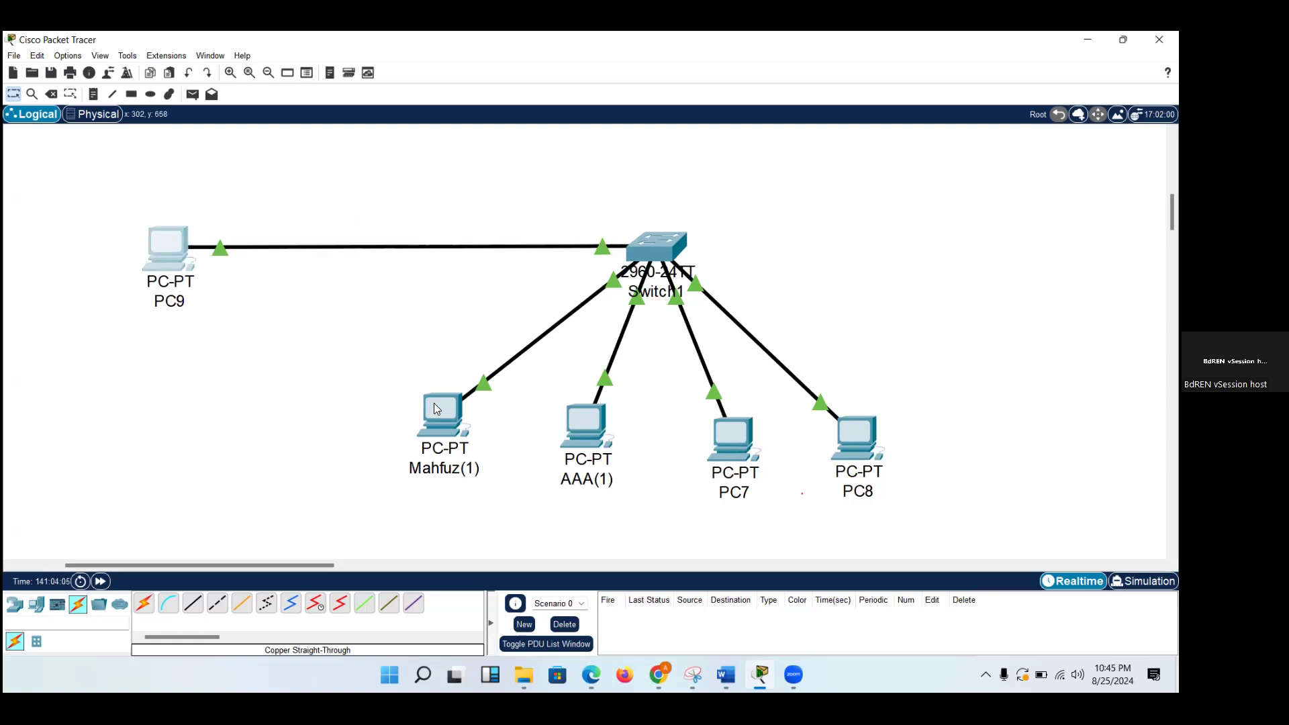
{"action": "left_click_drag", "start_coordinate": [443, 420], "coordinate": [364, 497]}
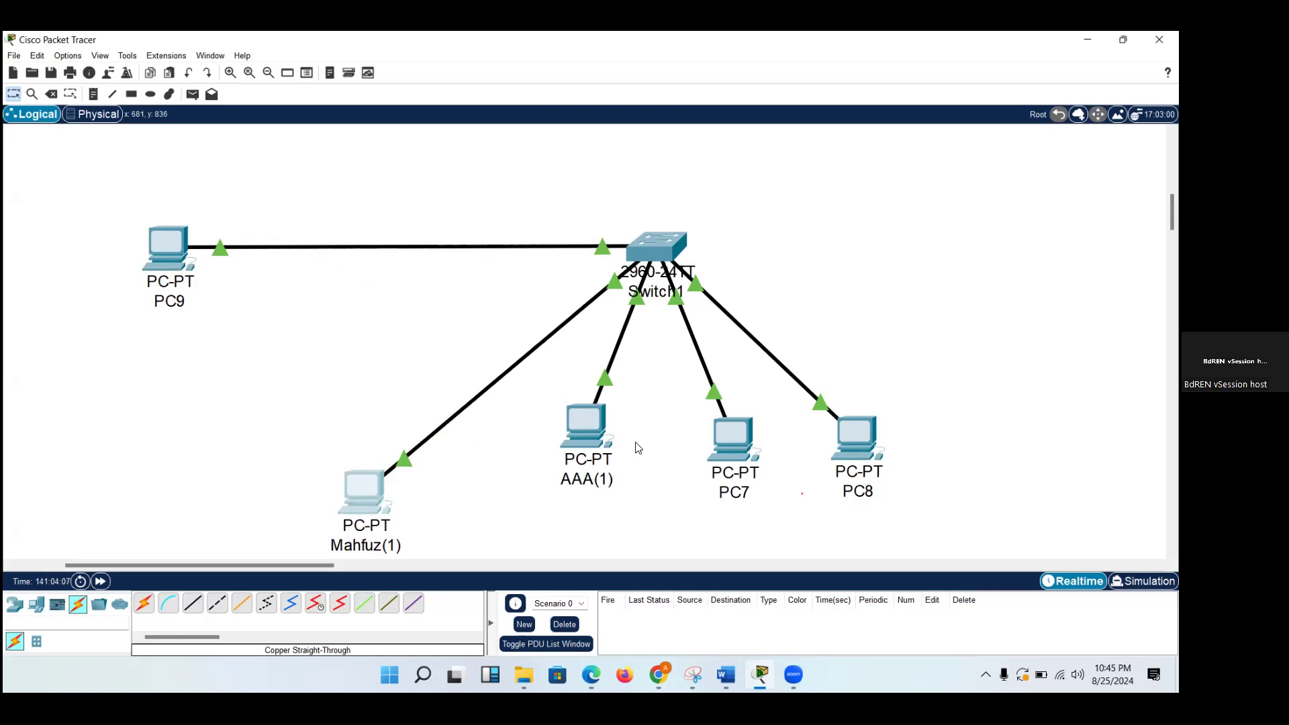
{"action": "left_click_drag", "start_coordinate": [582, 420], "coordinate": [591, 492]}
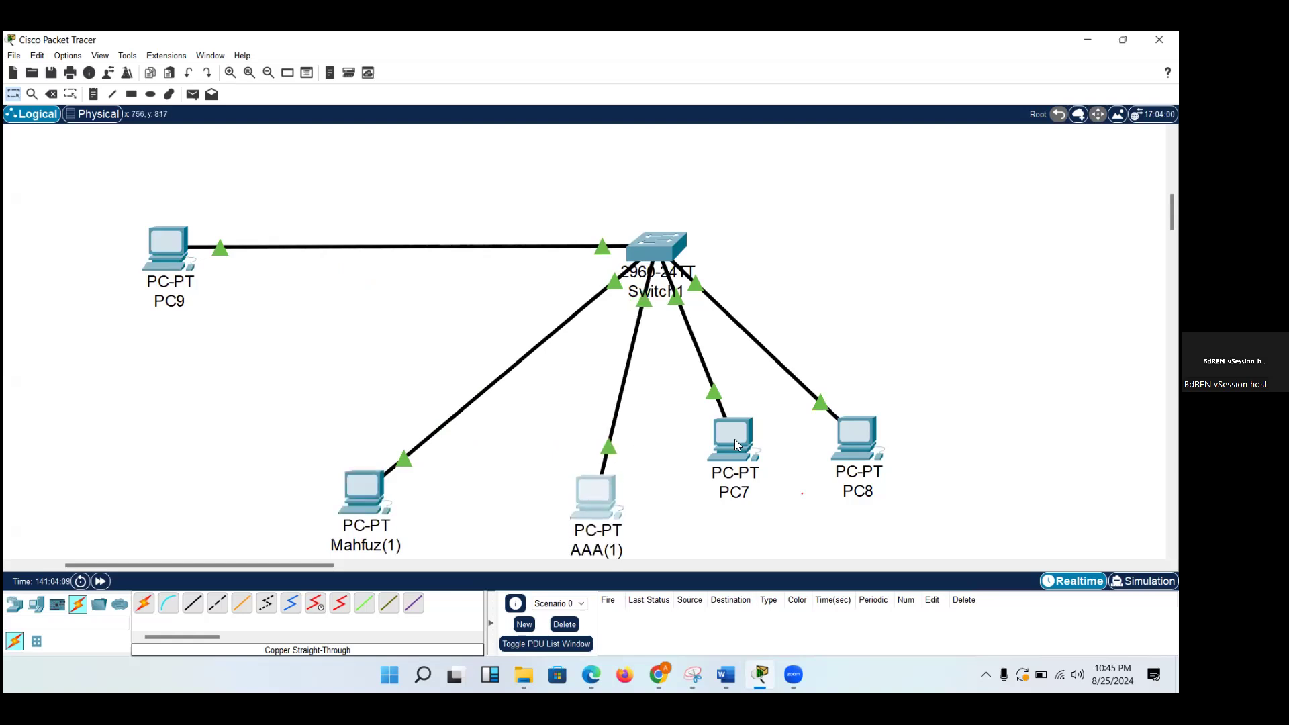
{"action": "left_click_drag", "start_coordinate": [735, 439], "coordinate": [1050, 256]}
{"action": "left_click_drag", "start_coordinate": [858, 417], "coordinate": [1027, 489]}
{"action": "left_click_drag", "start_coordinate": [1049, 253], "coordinate": [1050, 232]}
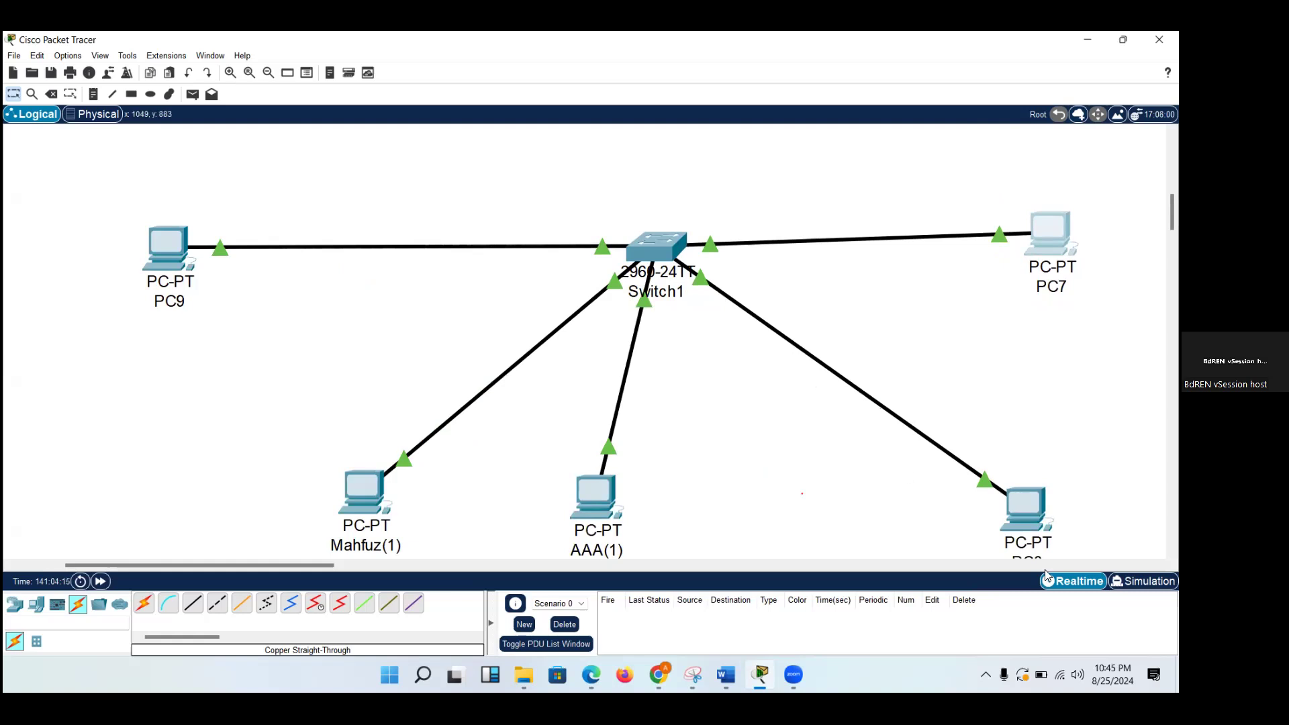
{"action": "left_click_drag", "start_coordinate": [599, 497], "coordinate": [660, 515]}
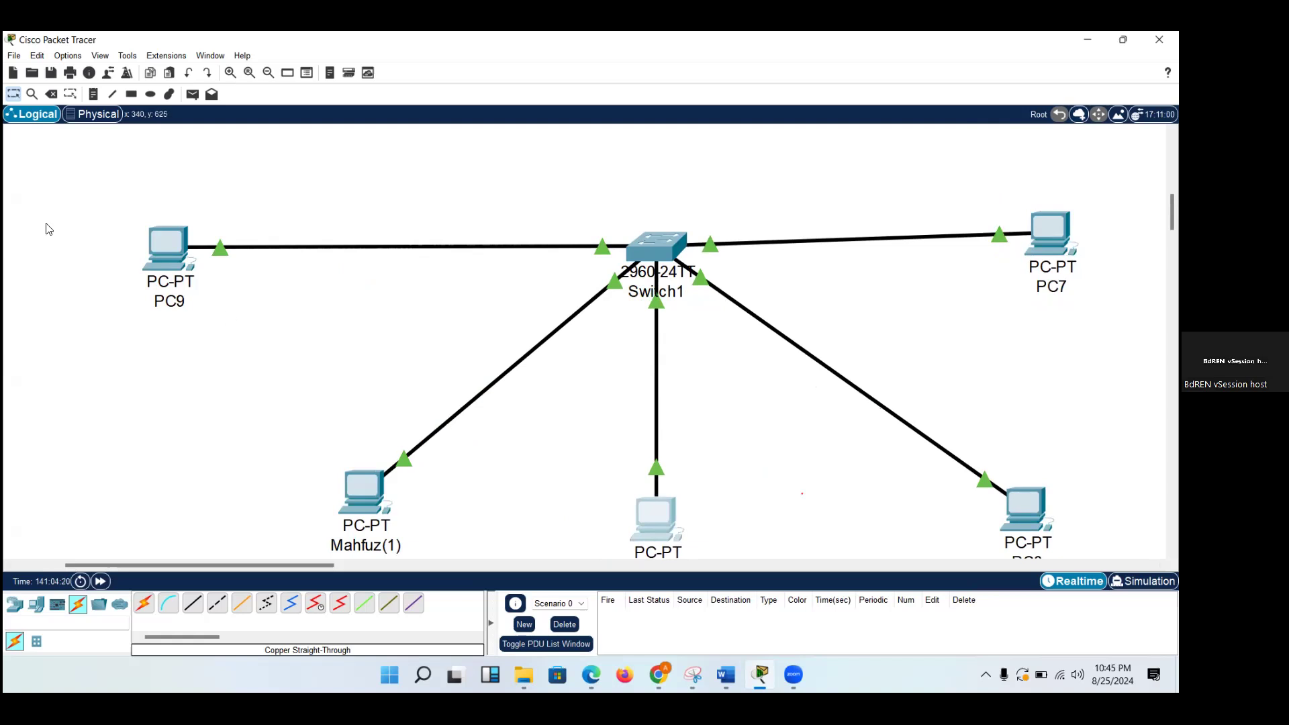
{"action": "mouse_move", "coordinate": [188, 265]}
{"action": "mouse_move", "coordinate": [655, 299]}
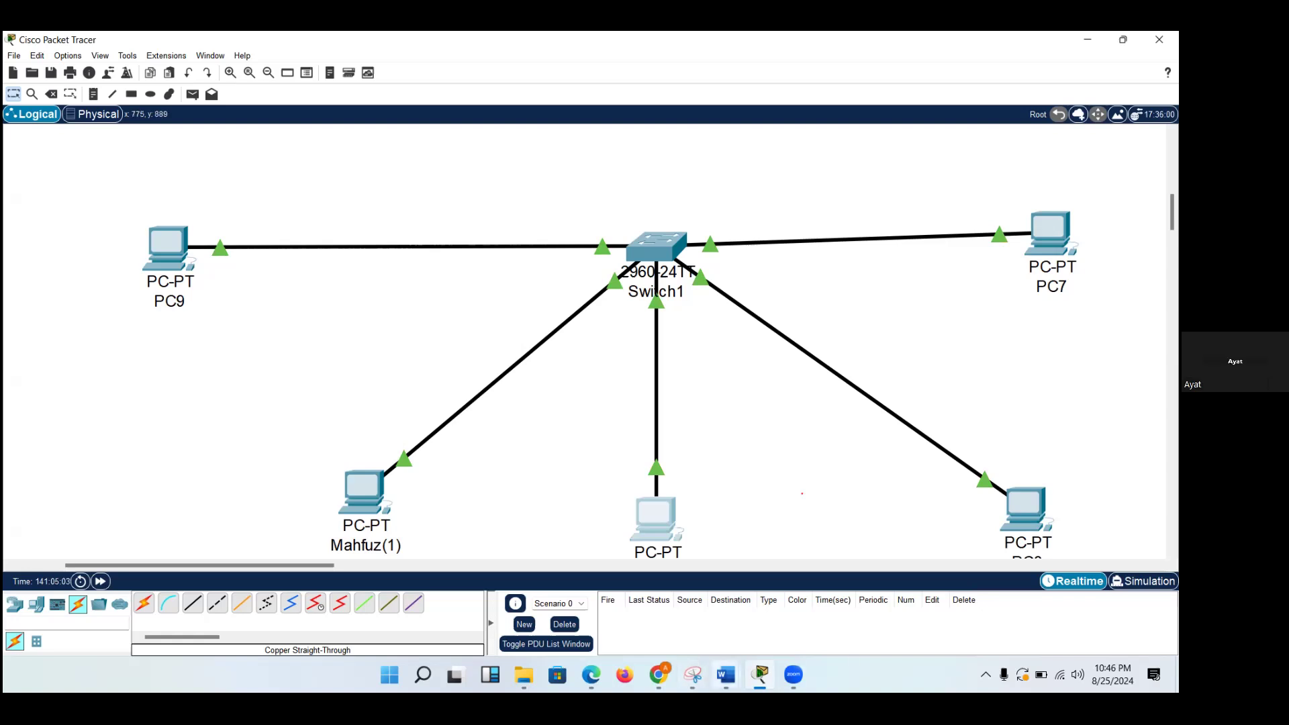
Switch to the Module 6 PAN Packet Flow document in Word and find the MAC aging study notes.
{"action": "mouse_move", "coordinate": [725, 674]}
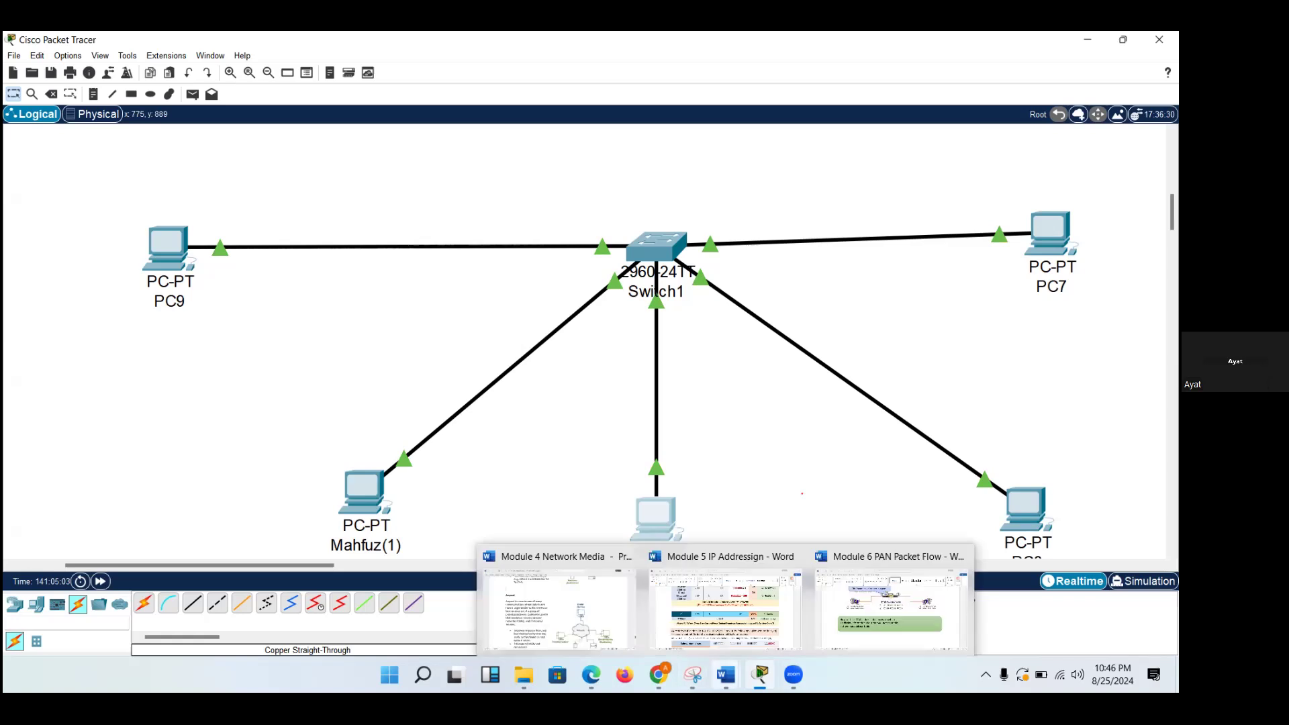
{"action": "left_click", "coordinate": [844, 634]}
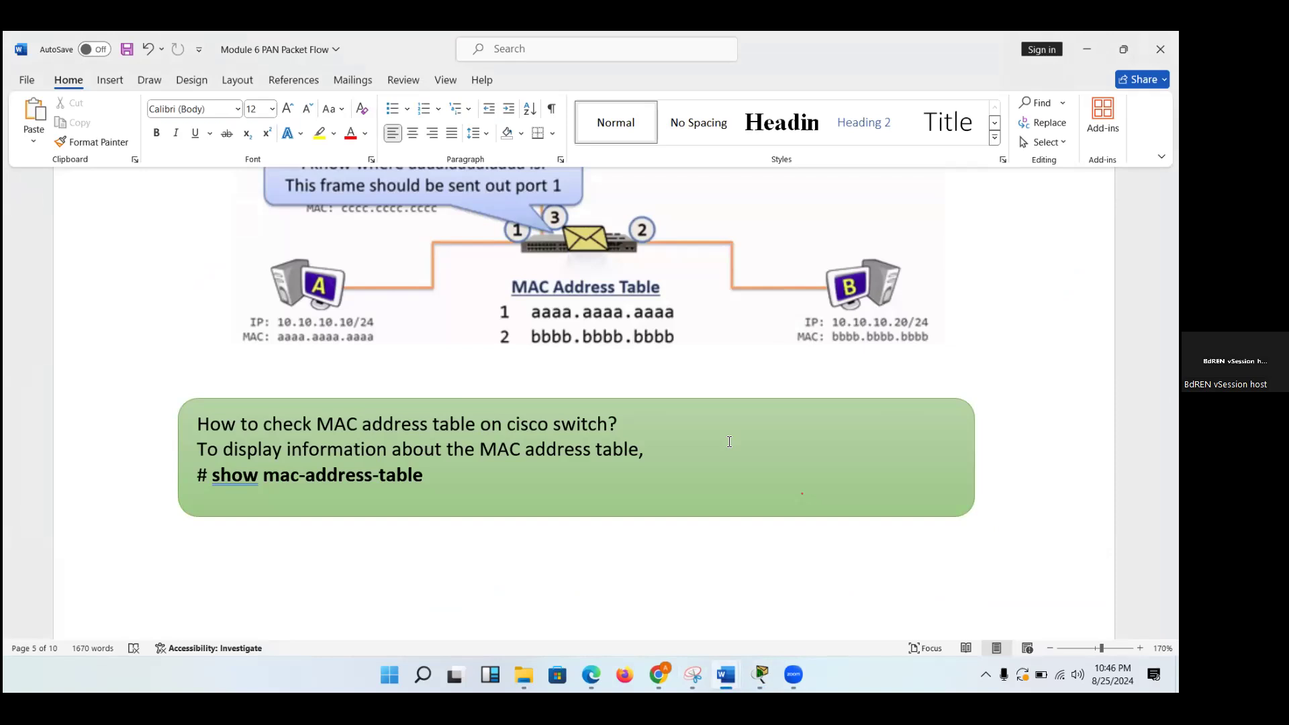
{"action": "scroll", "coordinate": [729, 442], "scroll_direction": "down", "scroll_amount": 10}
{"action": "scroll", "coordinate": [729, 442], "scroll_direction": "down", "scroll_amount": 10}
{"action": "scroll", "coordinate": [729, 442], "scroll_direction": "down", "scroll_amount": 3}
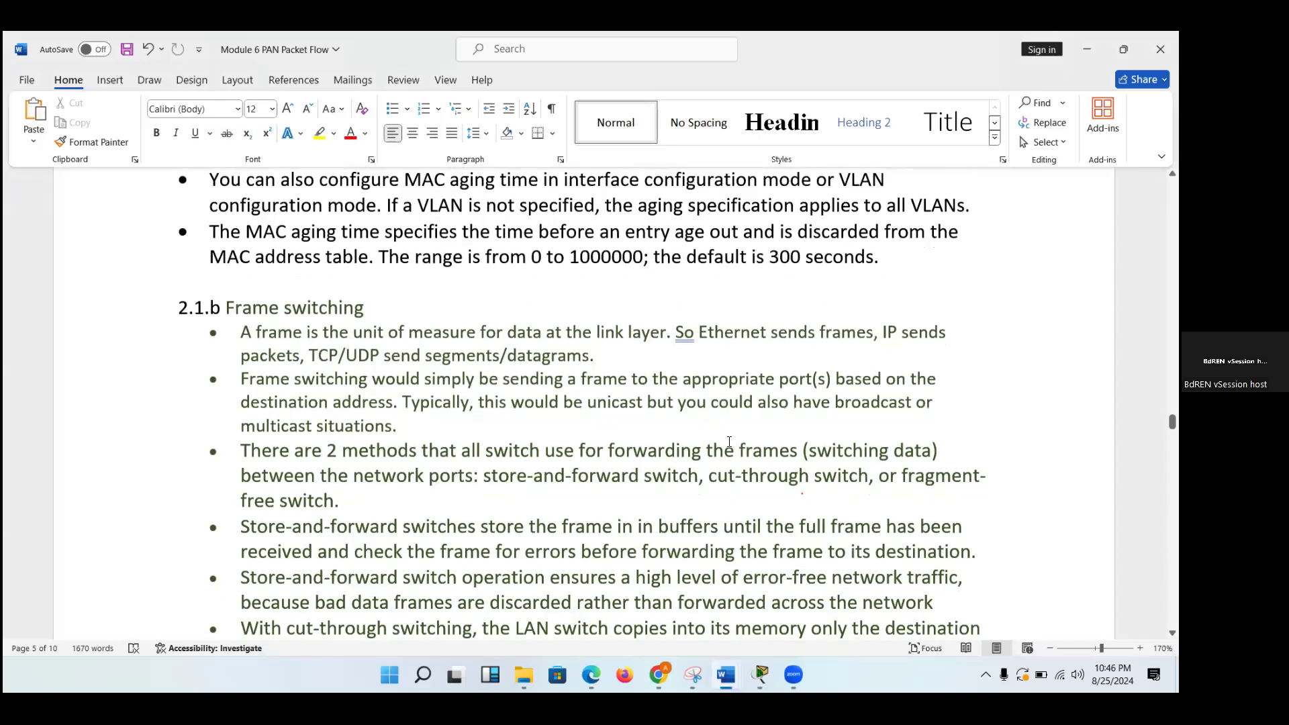
{"action": "scroll", "coordinate": [729, 441], "scroll_direction": "up", "scroll_amount": 8}
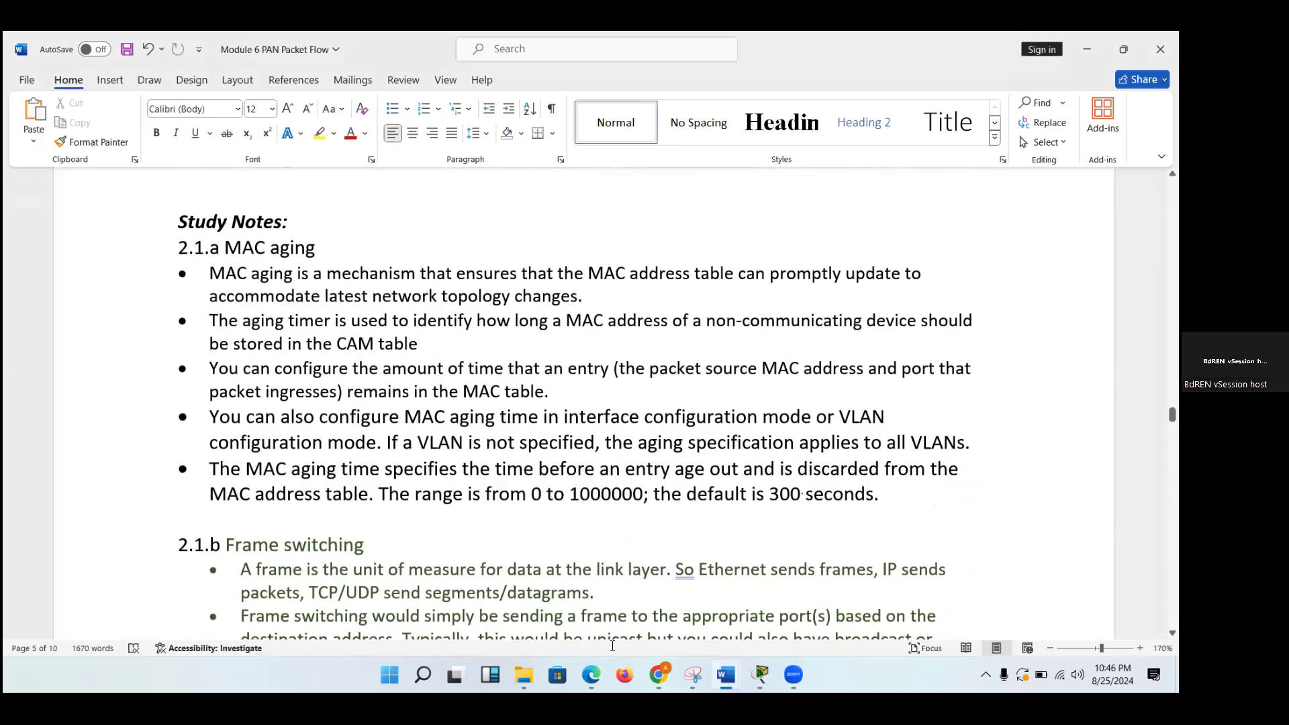
{"action": "mouse_move", "coordinate": [581, 670]}
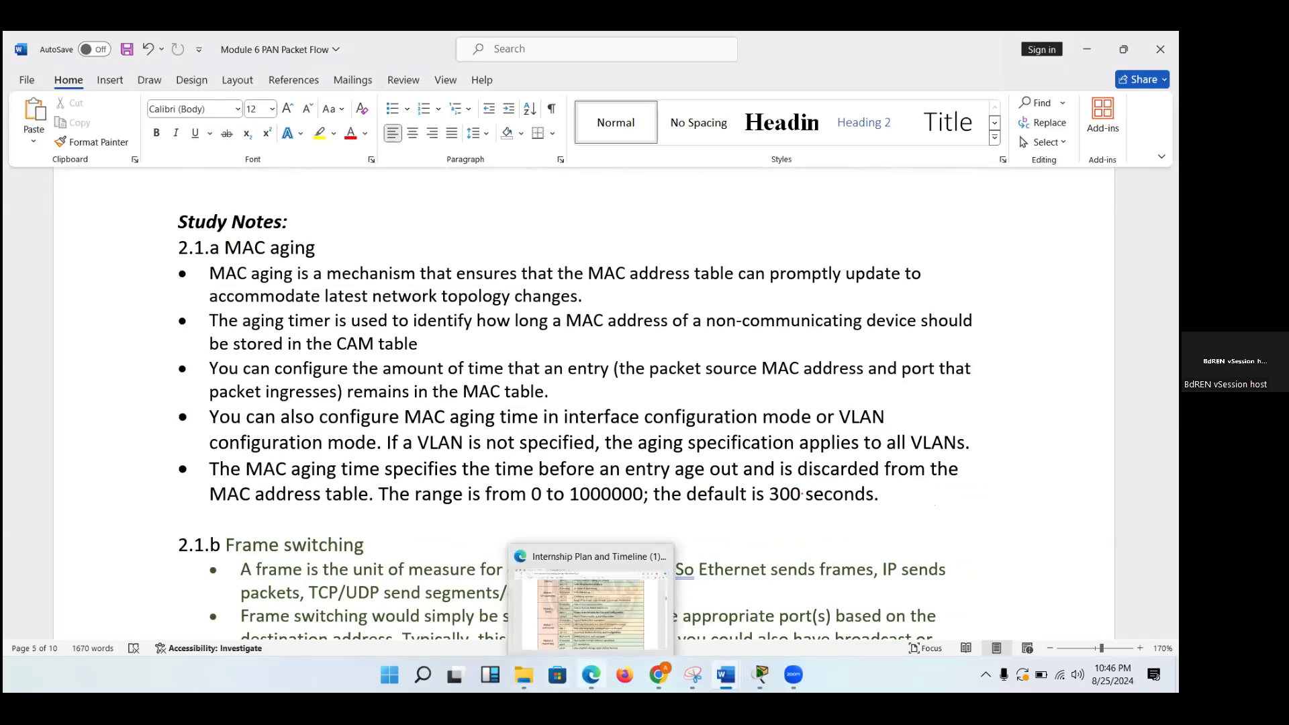
{"action": "left_click", "coordinate": [590, 672]}
{"action": "right_click", "coordinate": [591, 674]}
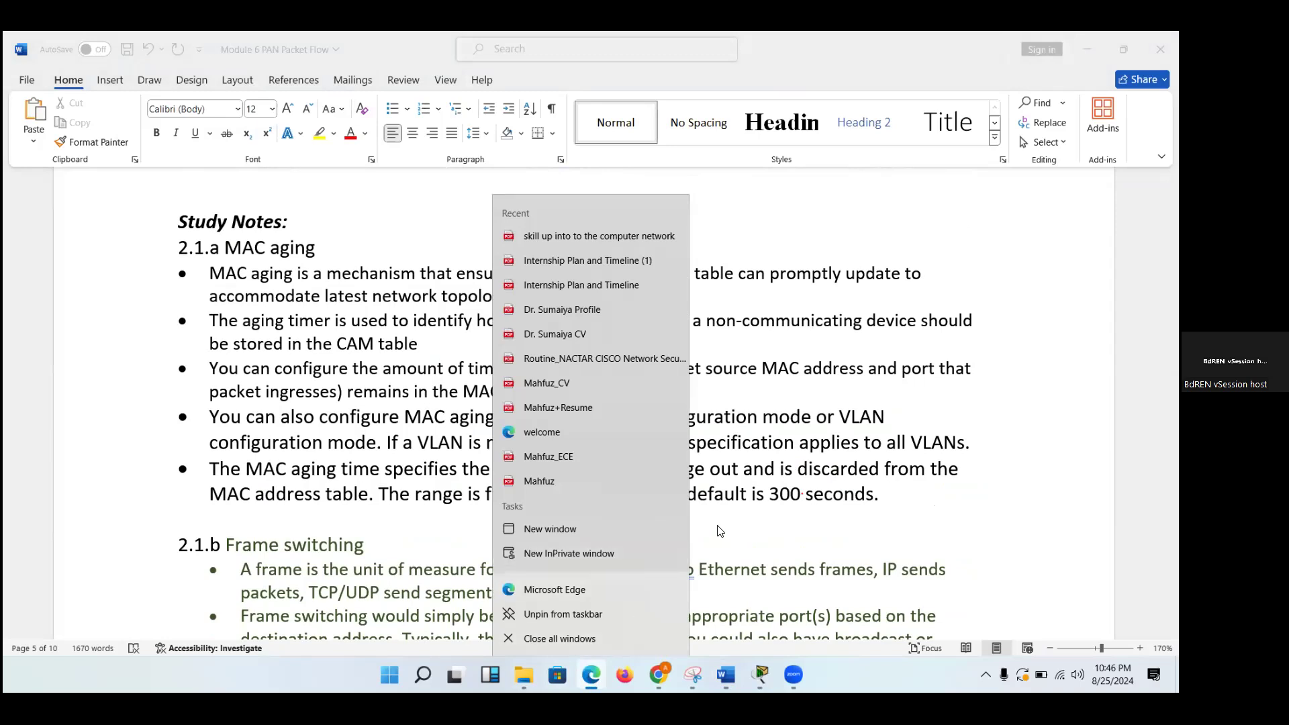
{"action": "left_click", "coordinate": [774, 498]}
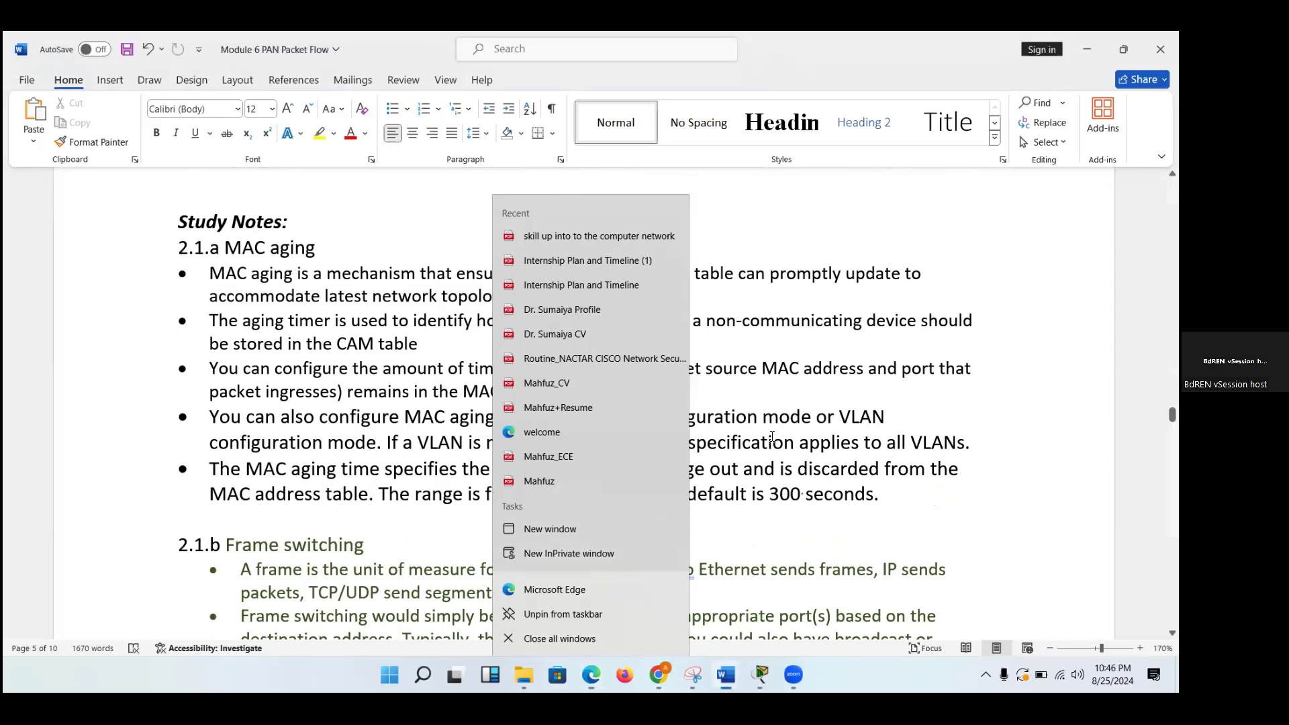
Read through the study notes on MAC aging, frame switching and frame flooding in sections 2.1.a to 2.1.c.
{"action": "scroll", "coordinate": [772, 437], "scroll_direction": "down", "scroll_amount": 3}
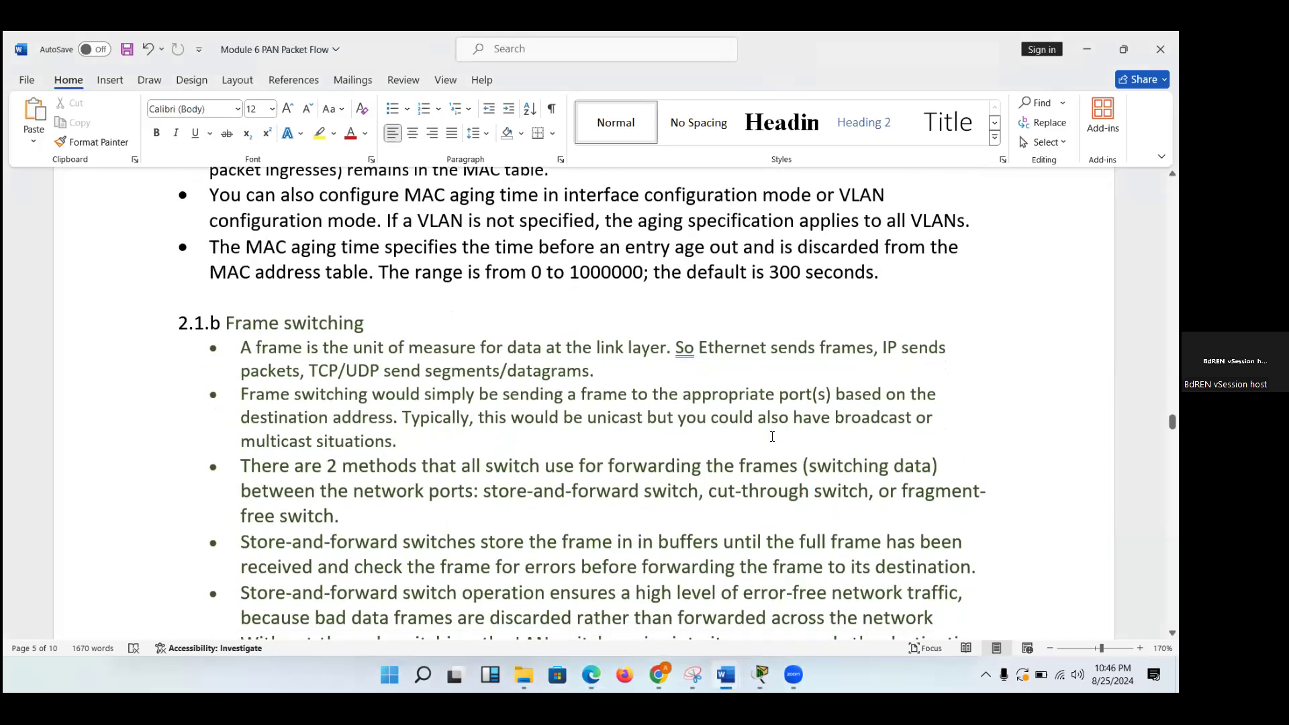
{"action": "scroll", "coordinate": [772, 436], "scroll_direction": "up", "scroll_amount": 3}
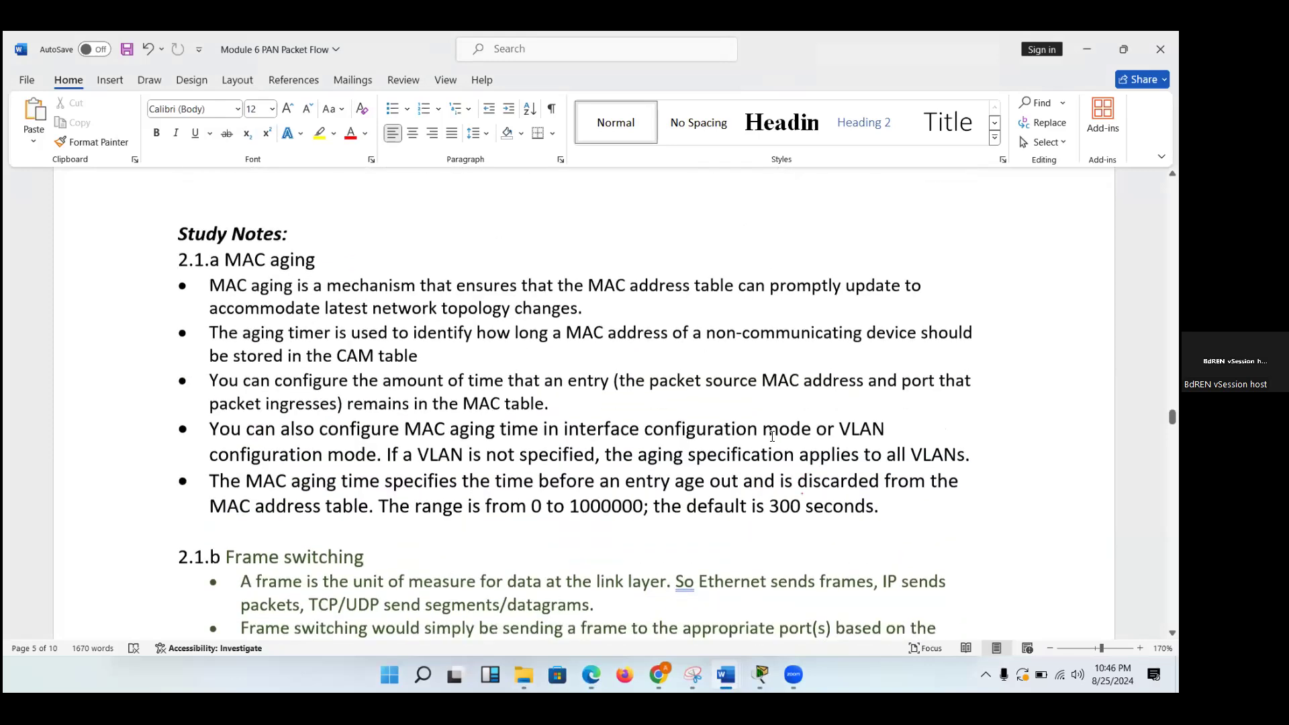
{"action": "scroll", "coordinate": [772, 437], "scroll_direction": "down", "scroll_amount": 4}
{"action": "scroll", "coordinate": [772, 436], "scroll_direction": "down", "scroll_amount": 3}
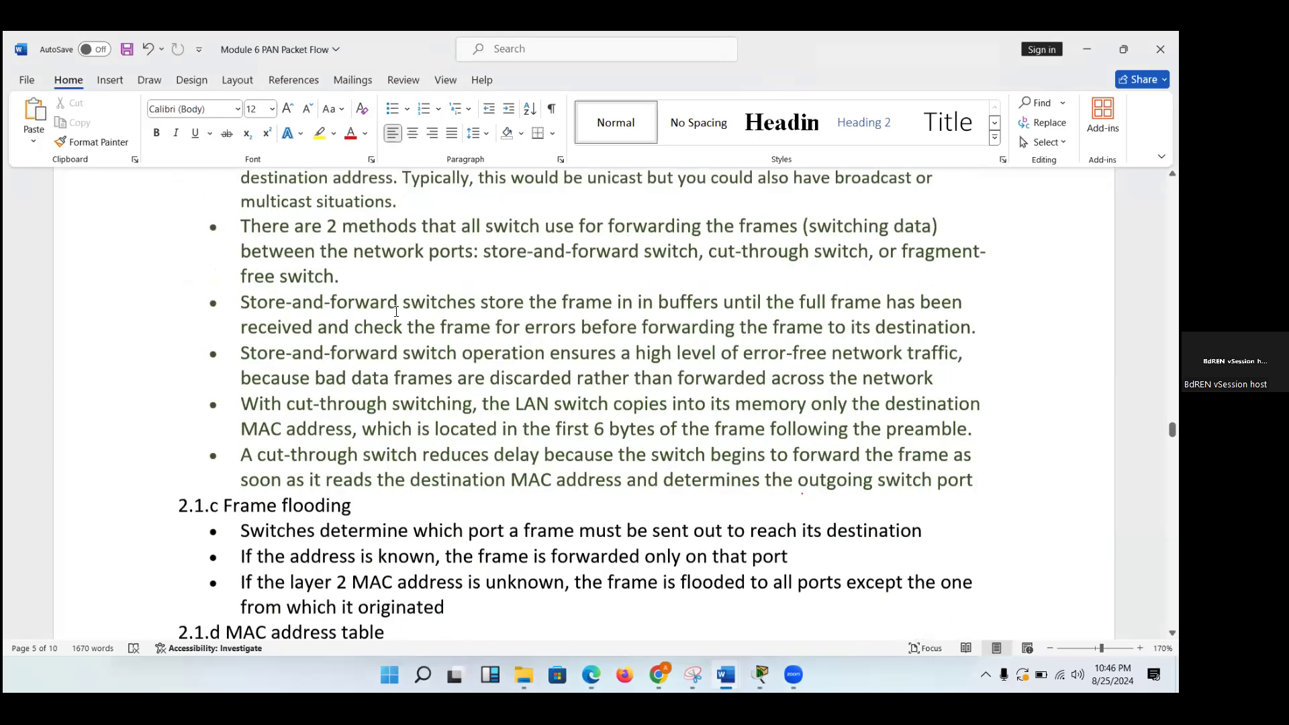
{"action": "scroll", "coordinate": [238, 291], "scroll_direction": "down", "scroll_amount": 4}
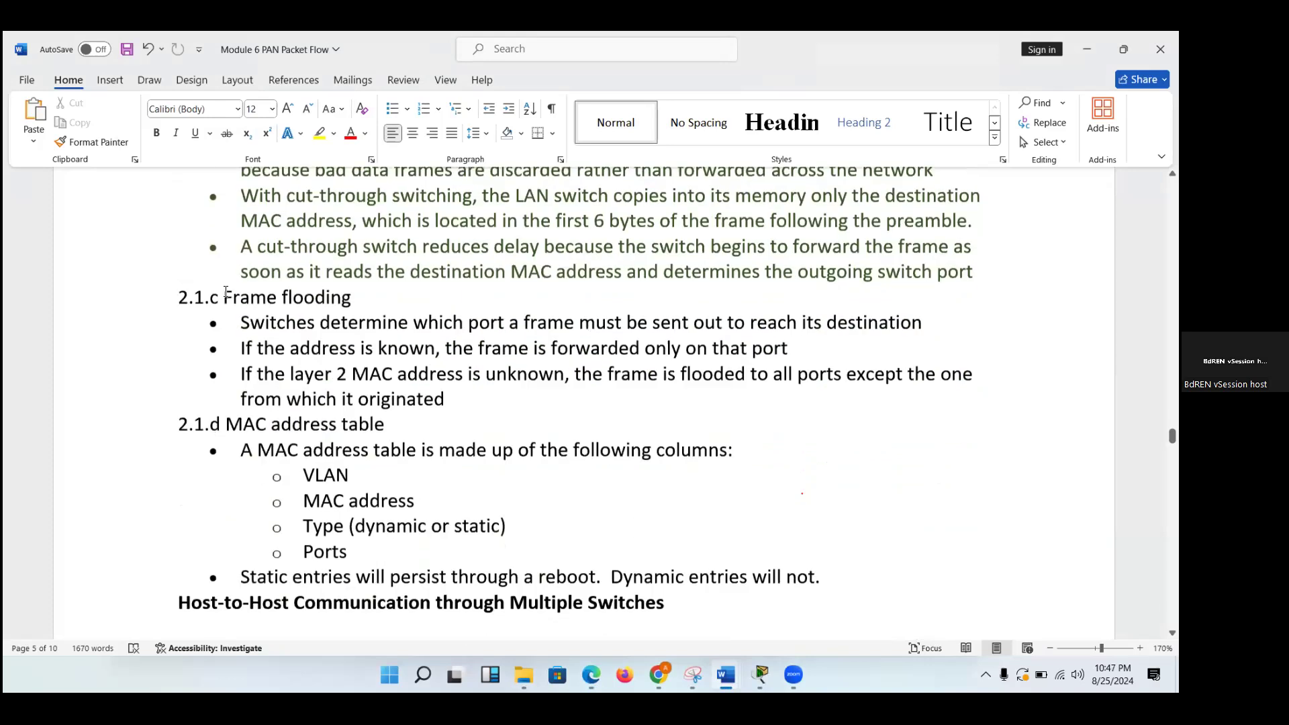
Highlight the MAC address table heading and its Type item in section 2.1.d, and continue to Host-to-Host Communication through Multiple Switches.
{"action": "left_click_drag", "start_coordinate": [227, 290], "coordinate": [385, 290]}
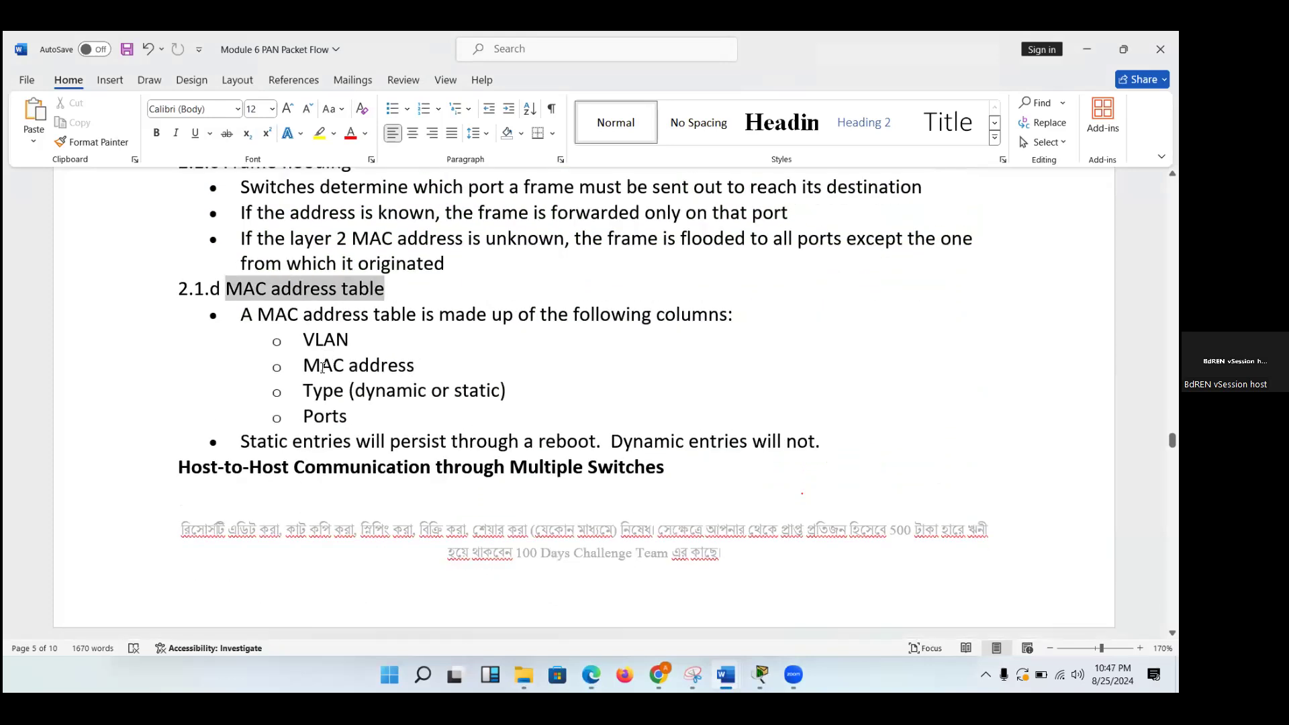
{"action": "left_click", "coordinate": [321, 366]}
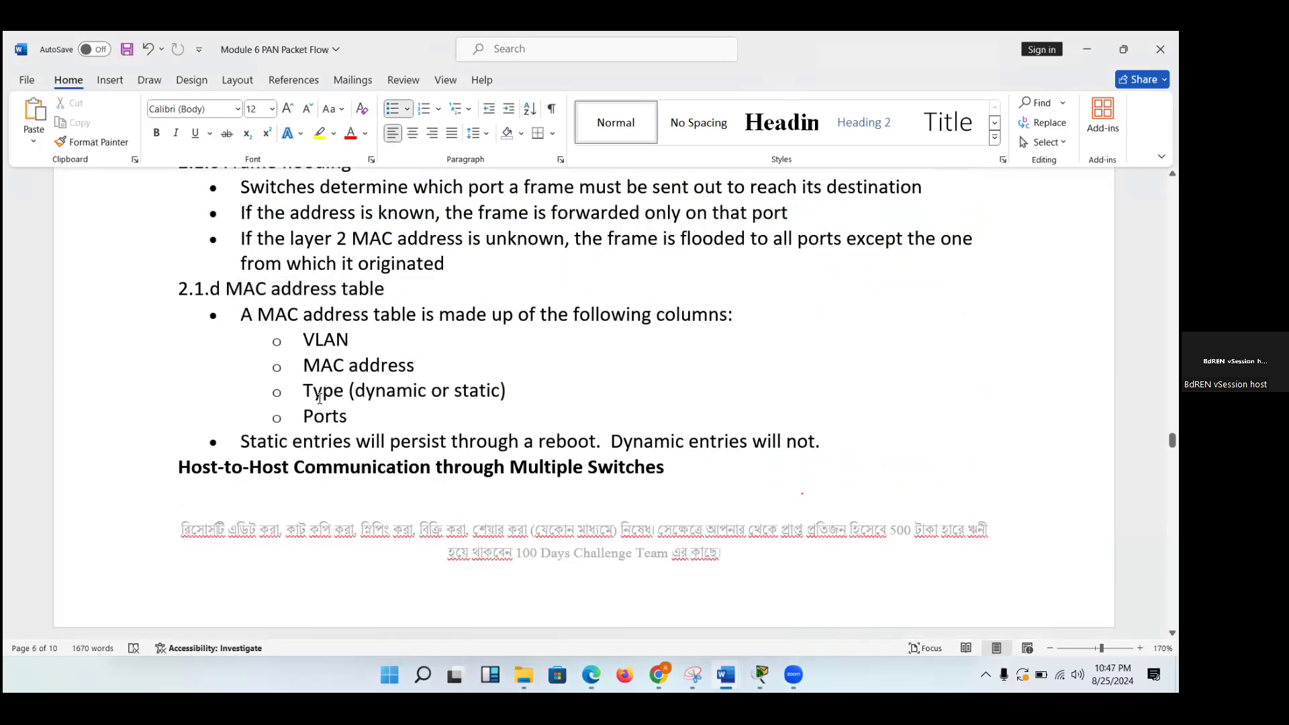
{"action": "left_click_drag", "start_coordinate": [304, 393], "coordinate": [371, 397]}
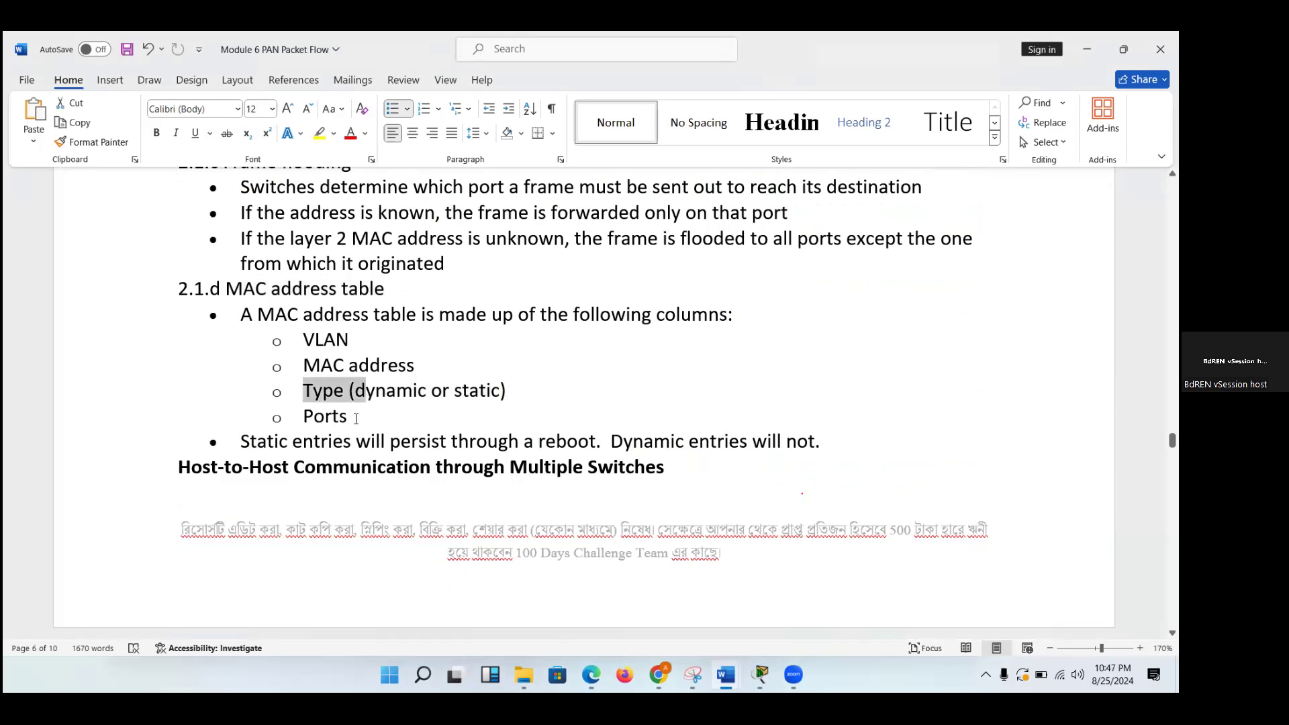
{"action": "left_click", "coordinate": [355, 419]}
{"action": "scroll", "coordinate": [473, 482], "scroll_direction": "down", "scroll_amount": 1}
{"action": "scroll", "coordinate": [473, 482], "scroll_direction": "down", "scroll_amount": 3}
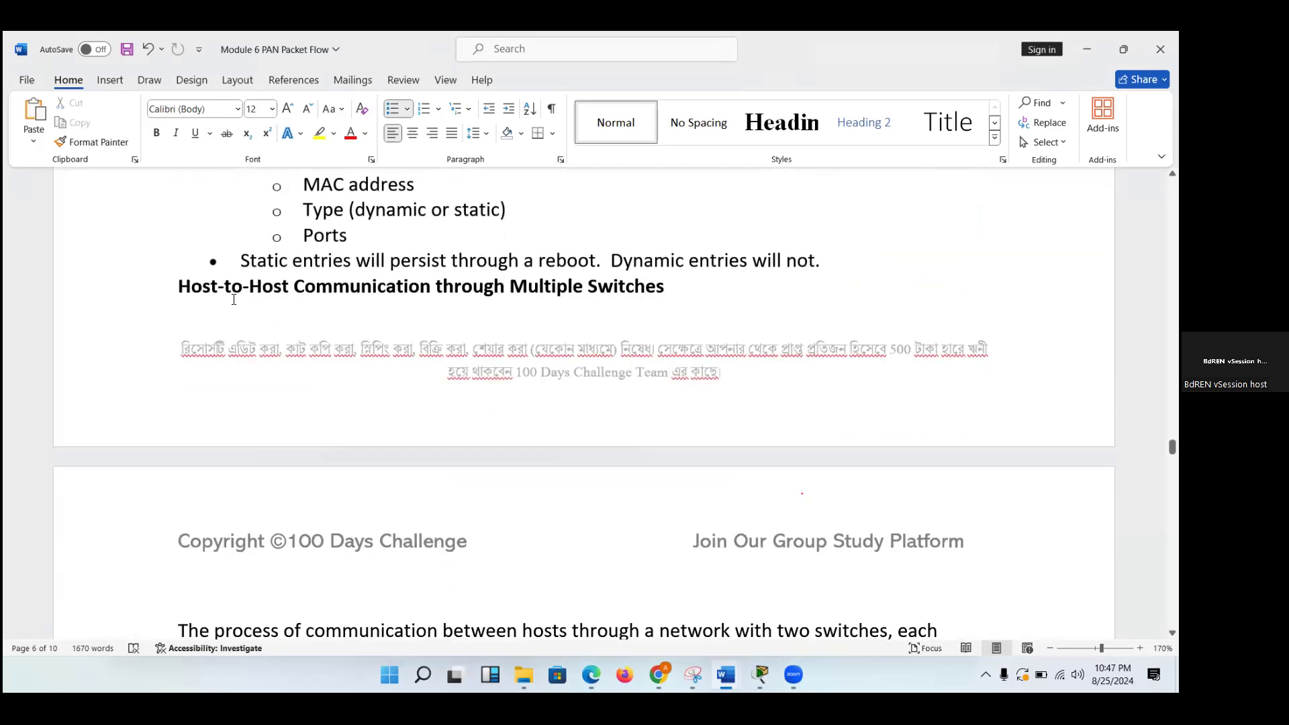
Insert a page break before the Host-to-Host Communication through Multiple Switches heading so the section starts on a new page.
{"action": "left_click", "coordinate": [183, 257]}
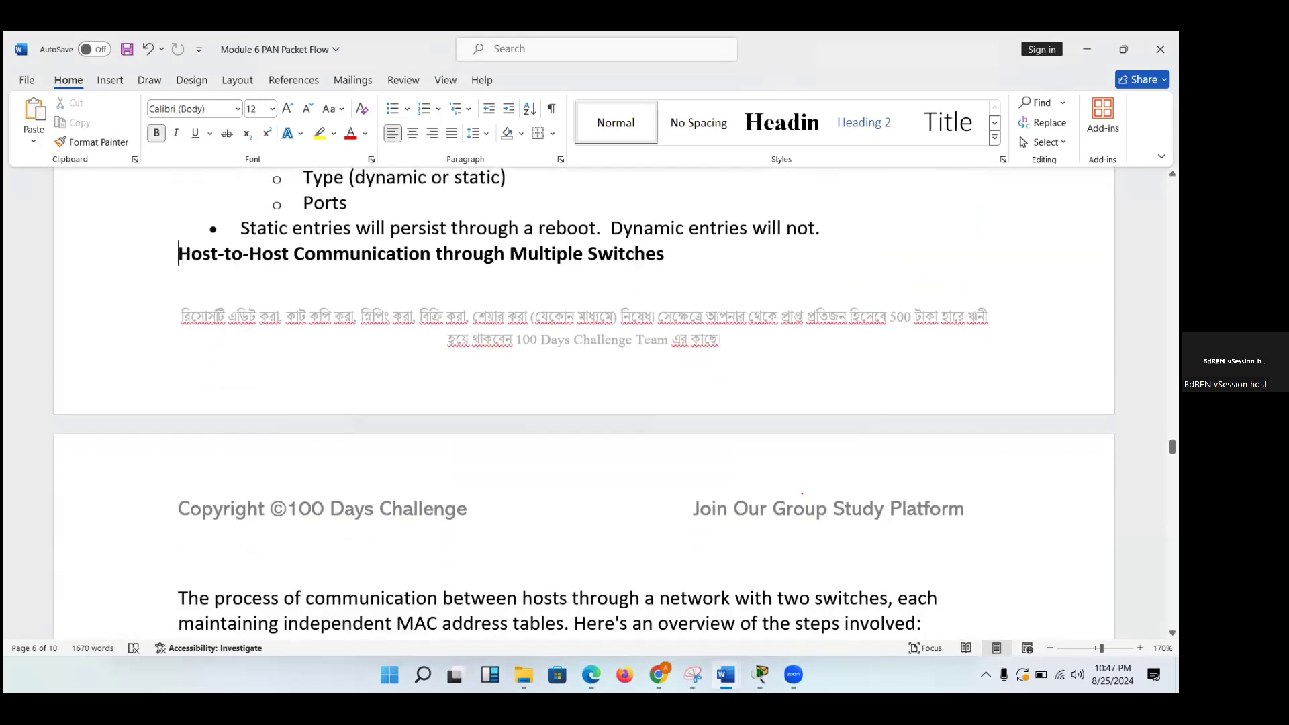
{"action": "key", "text": "ctrl+Return"}
{"action": "scroll", "coordinate": [584, 409], "scroll_direction": "down", "scroll_amount": 5}
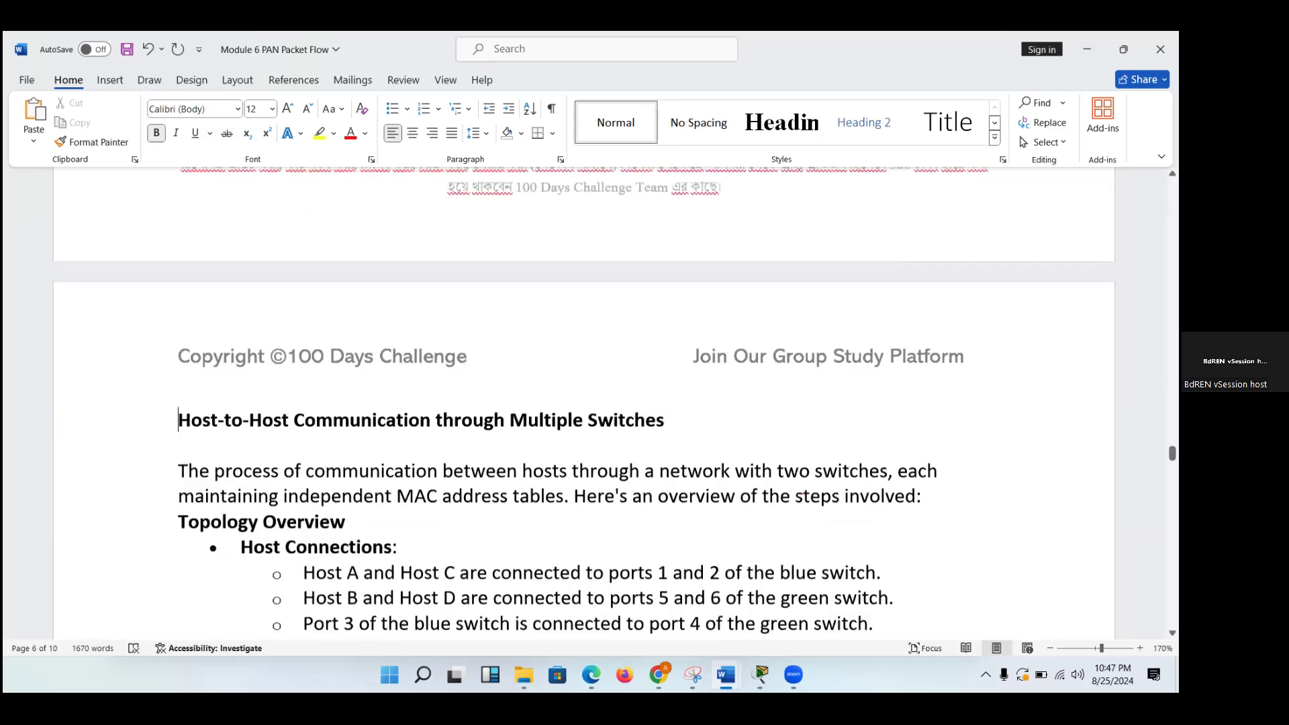
Read through the two-switch communication section, from Topology Overview through the initial frame and response to Continued Communication.
{"action": "scroll", "coordinate": [468, 300], "scroll_direction": "down", "scroll_amount": 2}
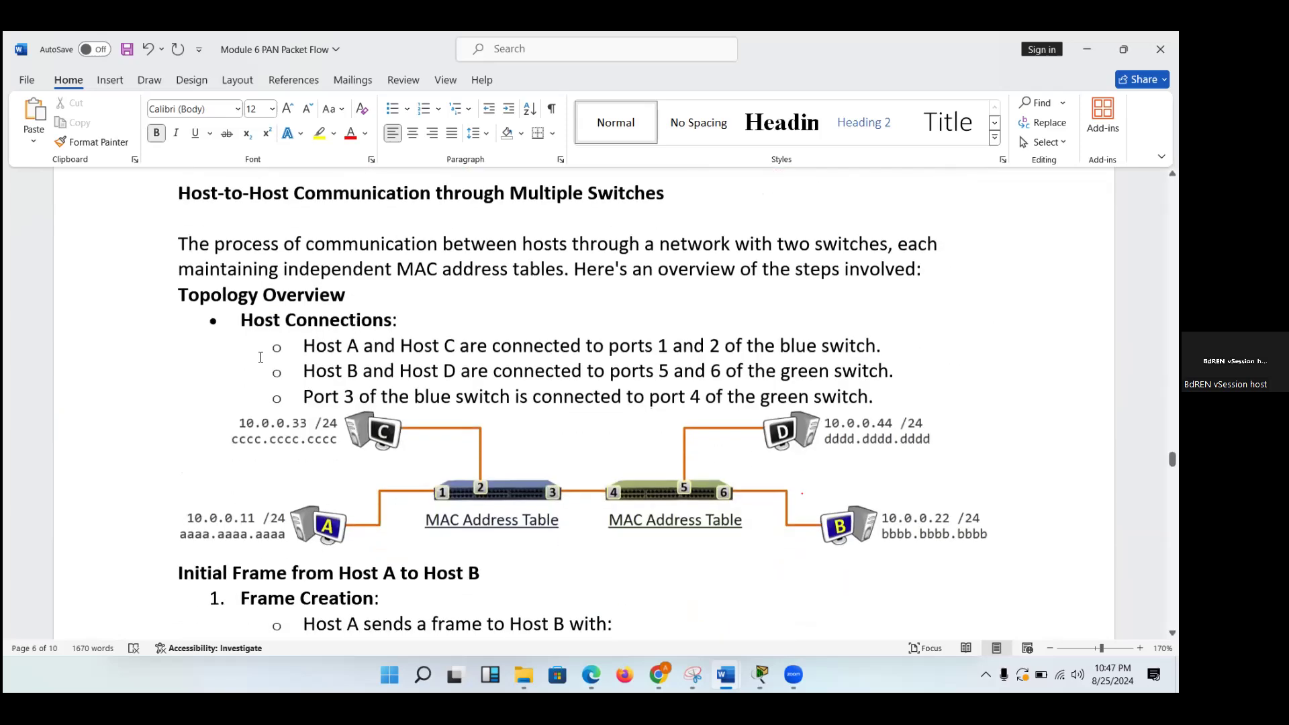
{"action": "scroll", "coordinate": [468, 300], "scroll_direction": "down", "scroll_amount": 3}
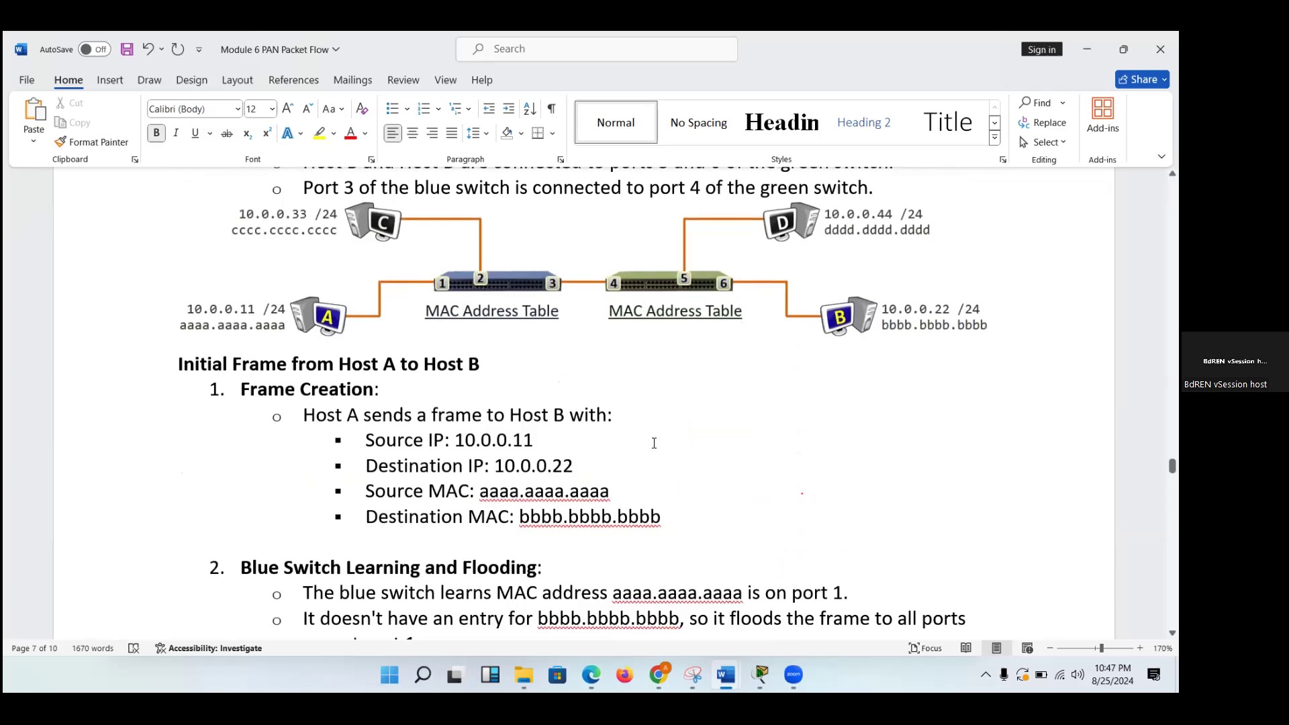
{"action": "scroll", "coordinate": [654, 443], "scroll_direction": "down", "scroll_amount": 1}
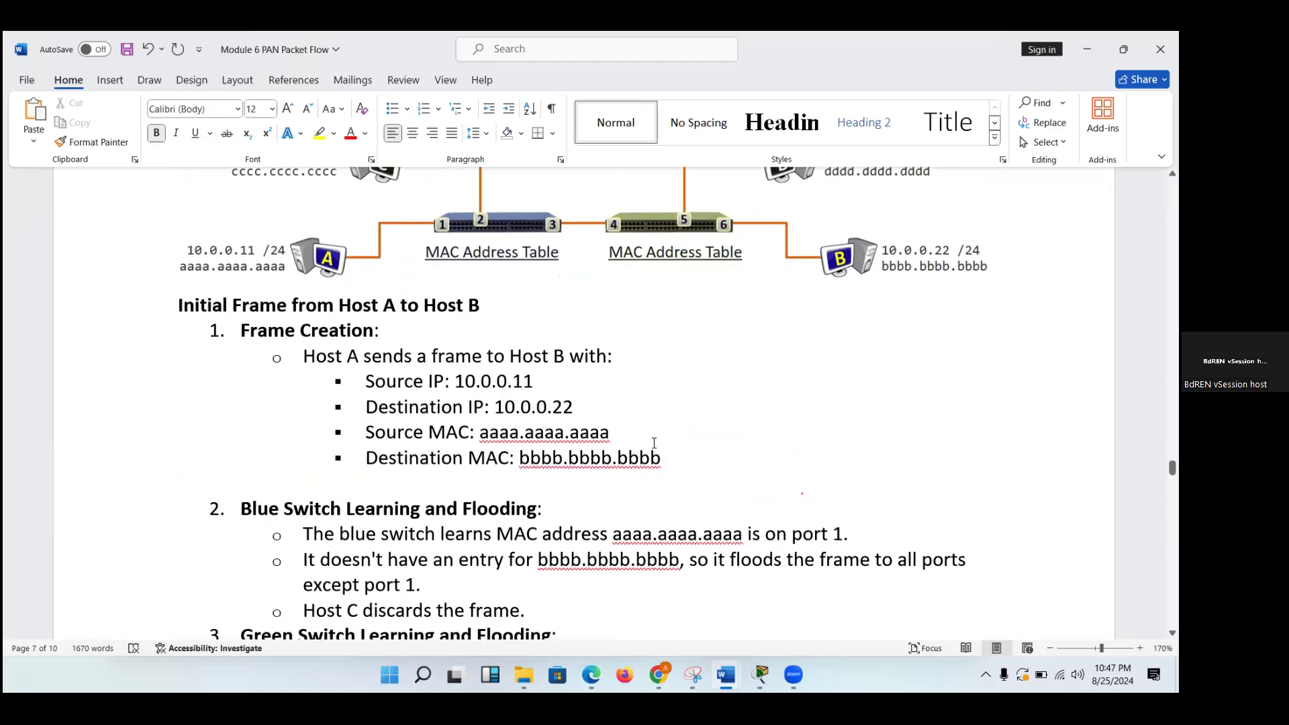
{"action": "scroll", "coordinate": [654, 443], "scroll_direction": "down", "scroll_amount": 3}
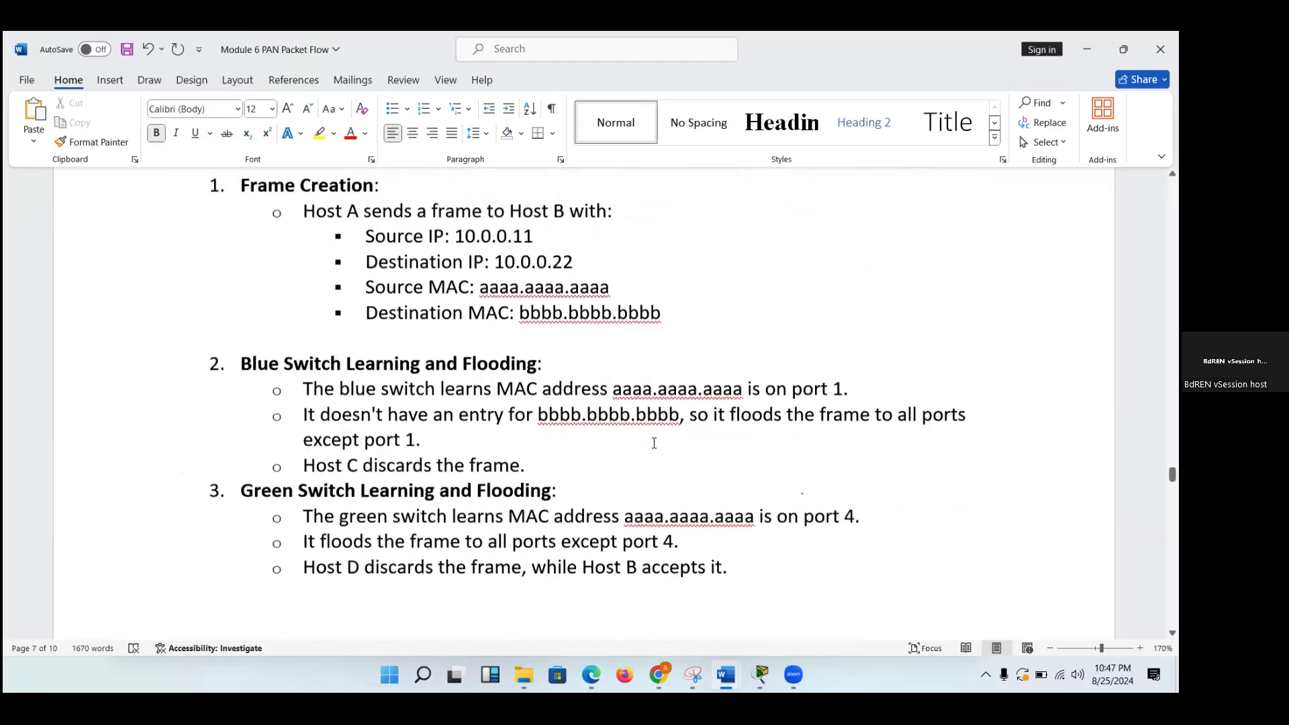
{"action": "scroll", "coordinate": [654, 443], "scroll_direction": "down", "scroll_amount": 1}
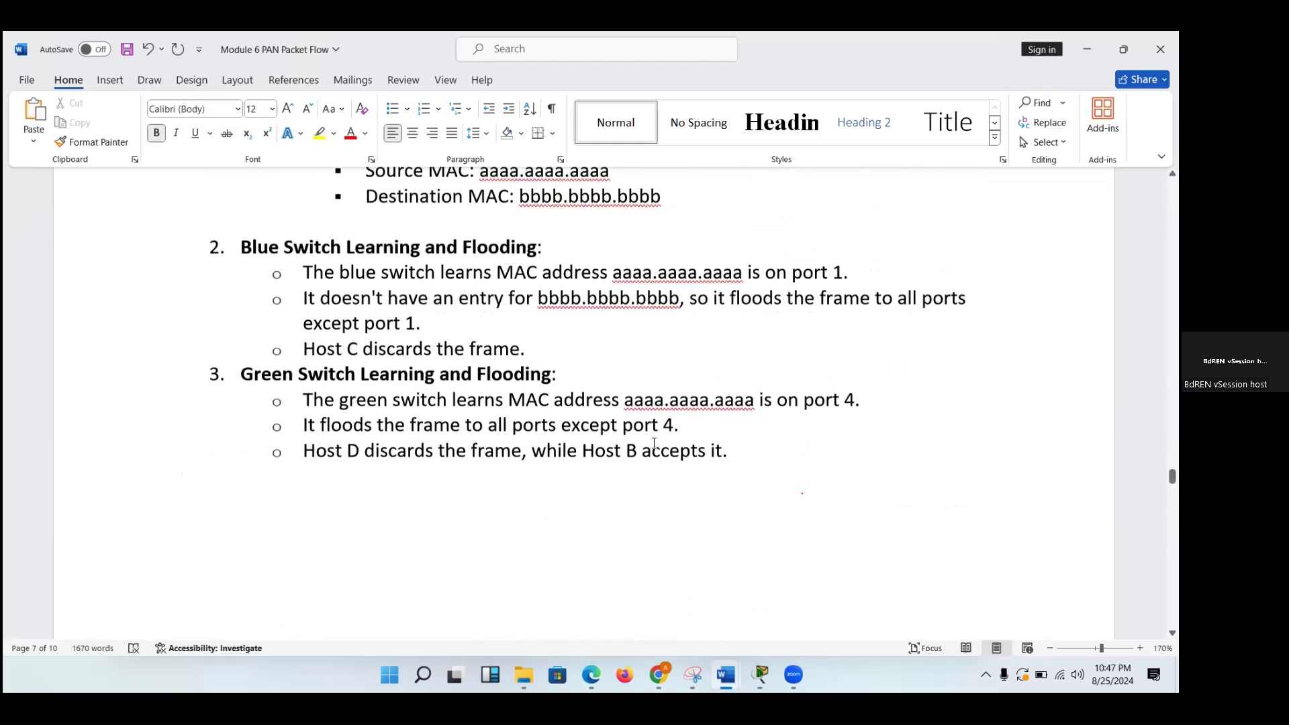
{"action": "scroll", "coordinate": [654, 442], "scroll_direction": "down", "scroll_amount": 3}
{"action": "scroll", "coordinate": [654, 447], "scroll_direction": "down", "scroll_amount": 7}
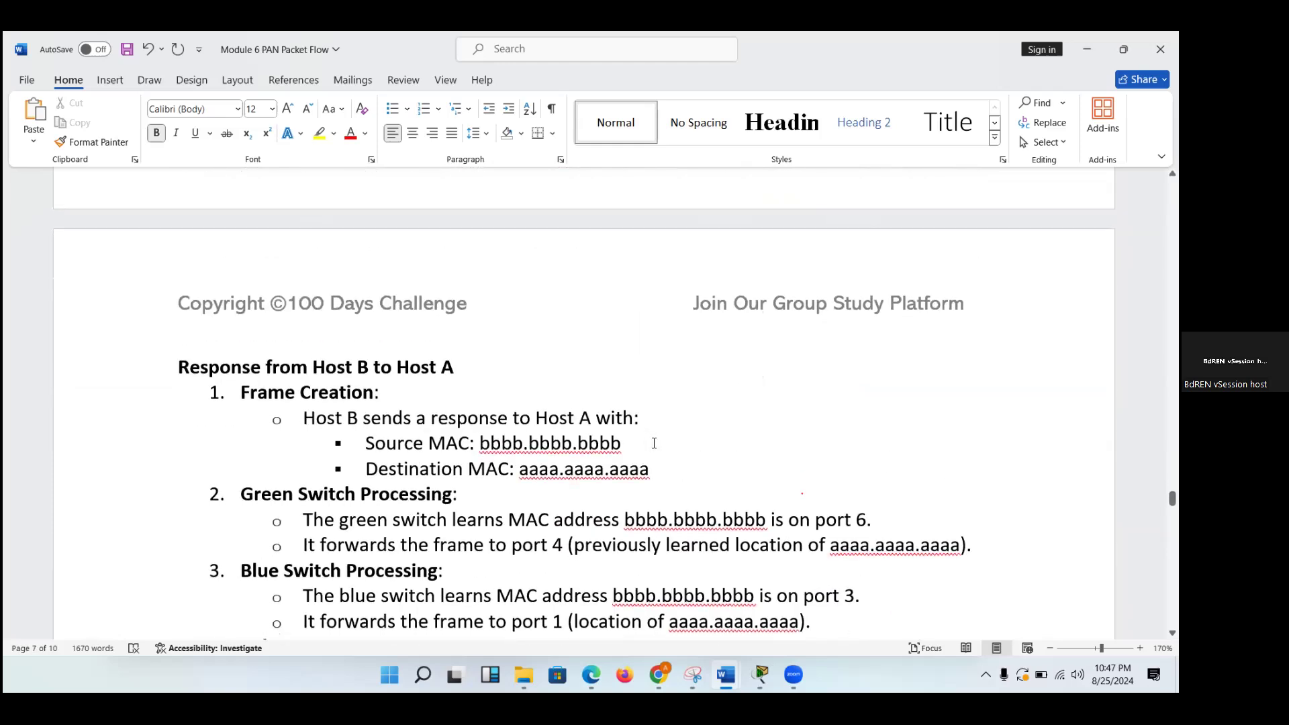
{"action": "scroll", "coordinate": [654, 443], "scroll_direction": "down", "scroll_amount": 4}
{"action": "scroll", "coordinate": [654, 444], "scroll_direction": "down", "scroll_amount": 6}
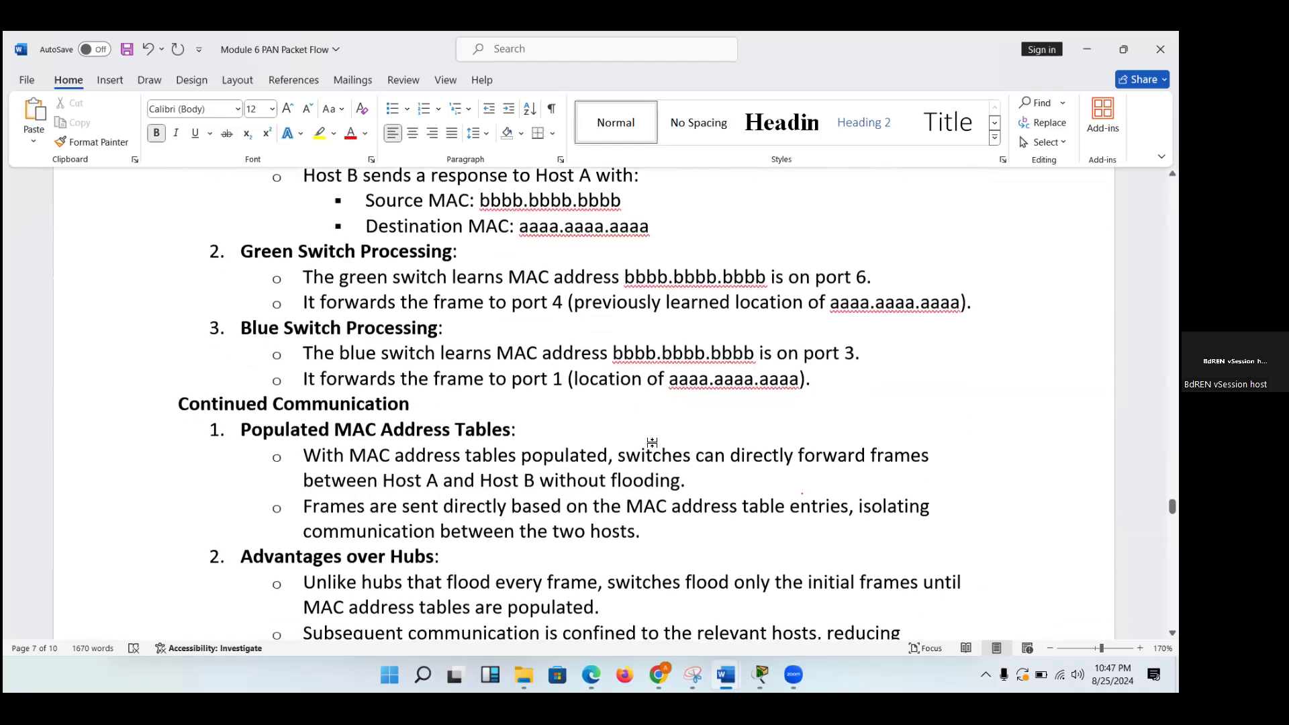
{"action": "scroll", "coordinate": [654, 443], "scroll_direction": "down", "scroll_amount": 12}
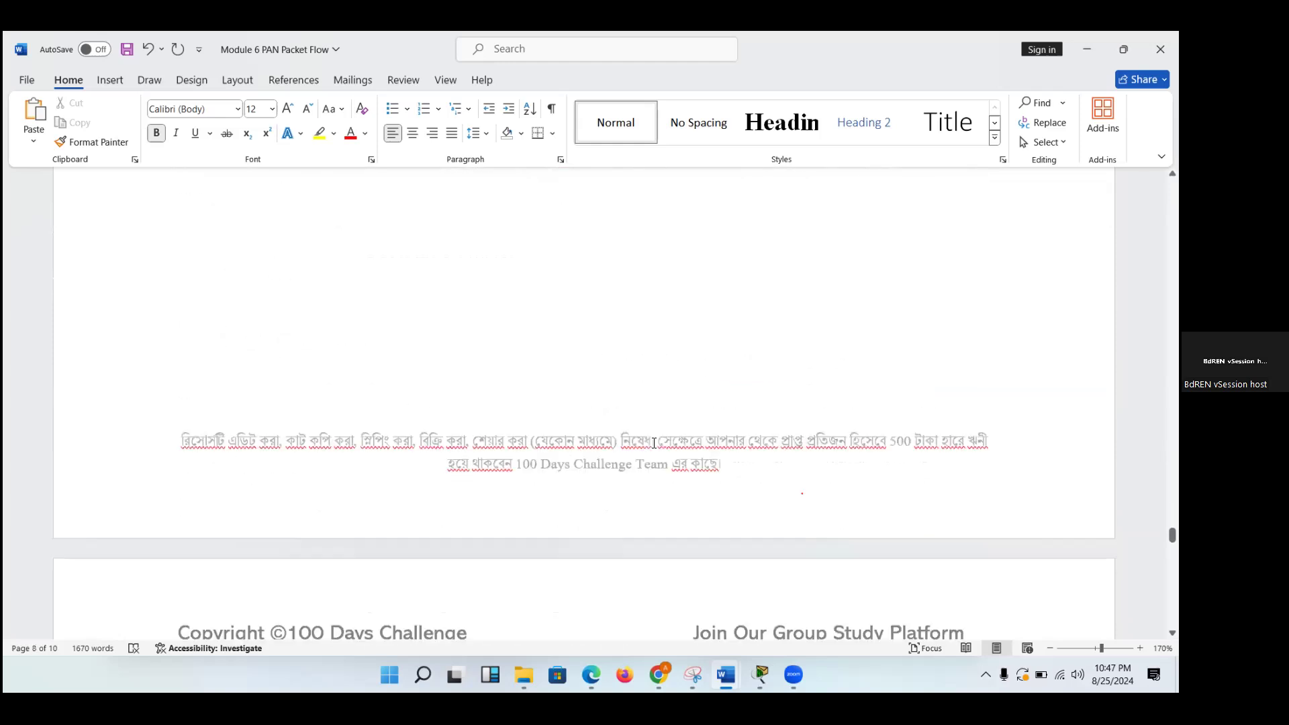
Go to the Host-to-Host Communication through Router heading on the last page and select it to point it out.
{"action": "scroll", "coordinate": [654, 443], "scroll_direction": "down", "scroll_amount": 18}
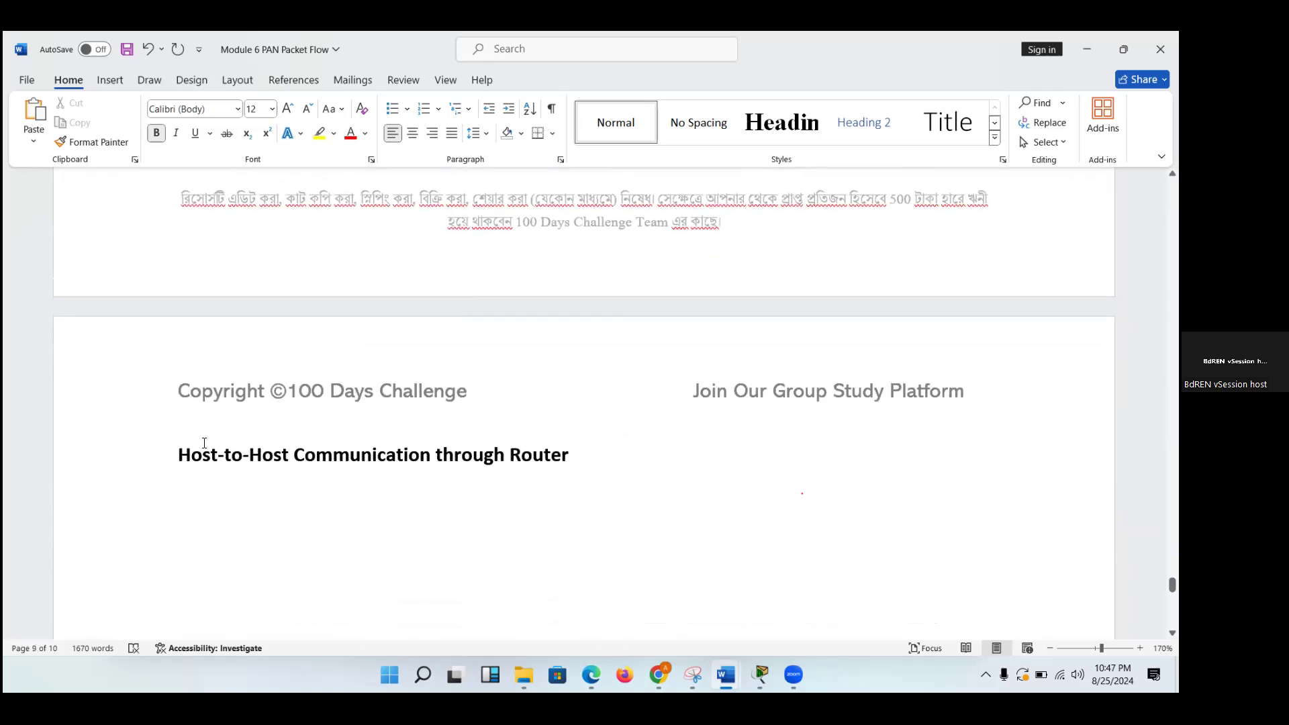
{"action": "triple_click", "coordinate": [179, 429]}
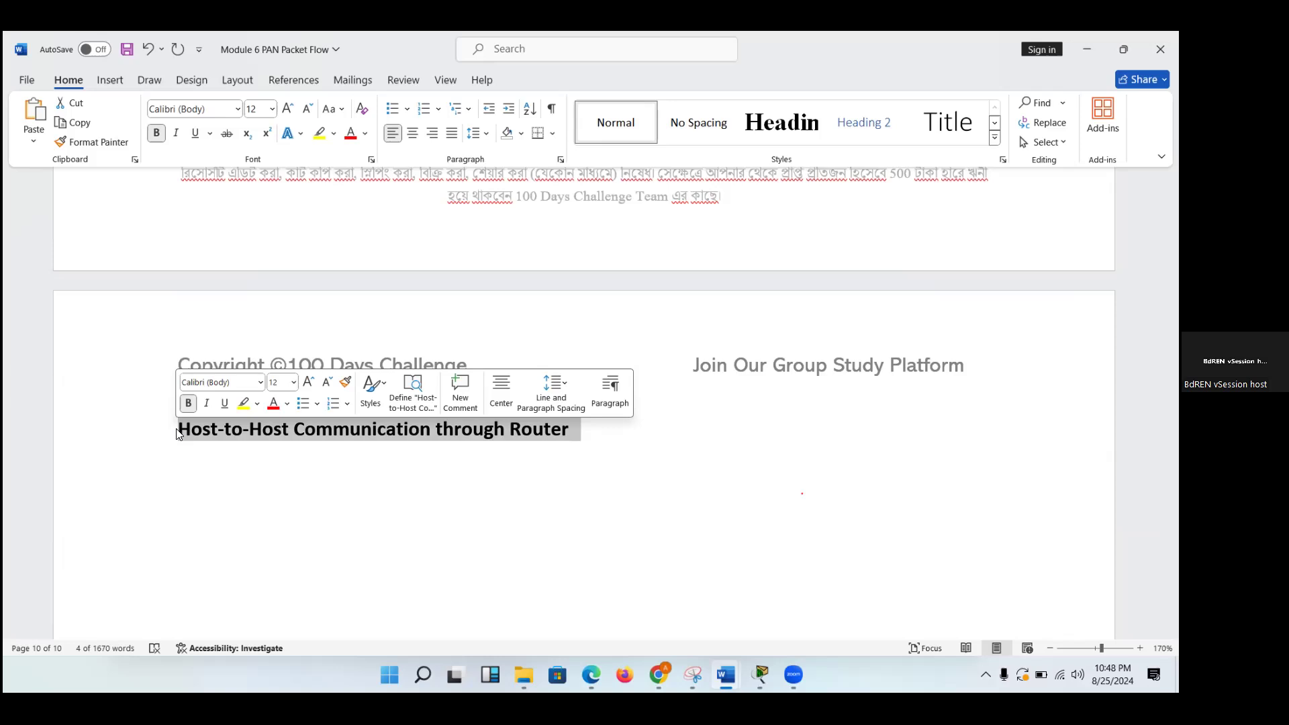
{"action": "left_click", "coordinate": [219, 459]}
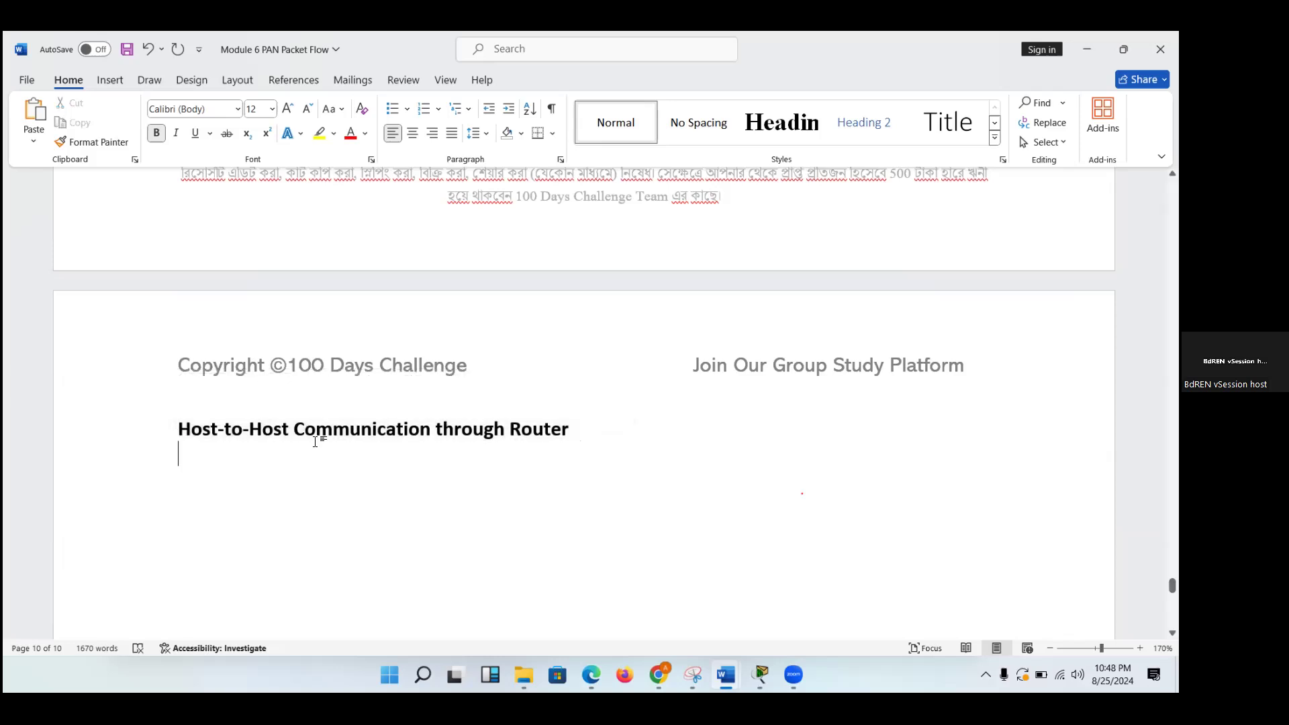
{"action": "left_click_drag", "start_coordinate": [582, 423], "coordinate": [190, 440]}
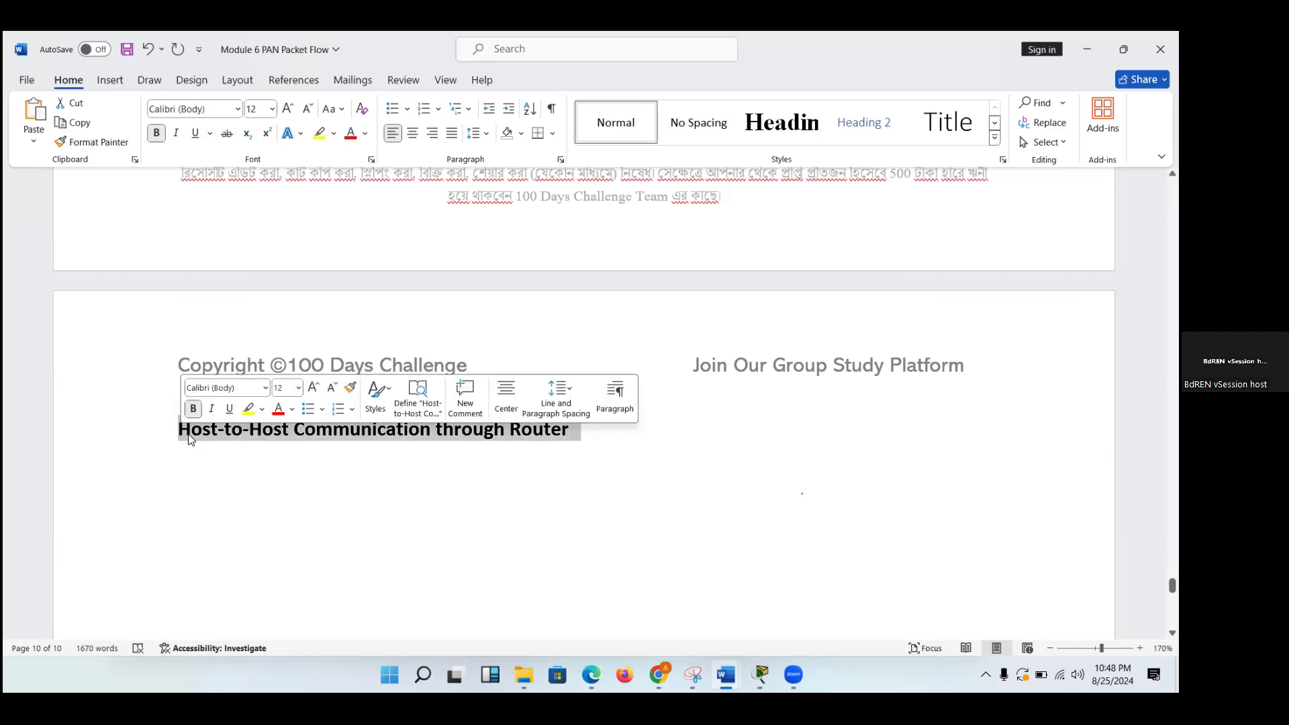
{"action": "left_click", "coordinate": [404, 466]}
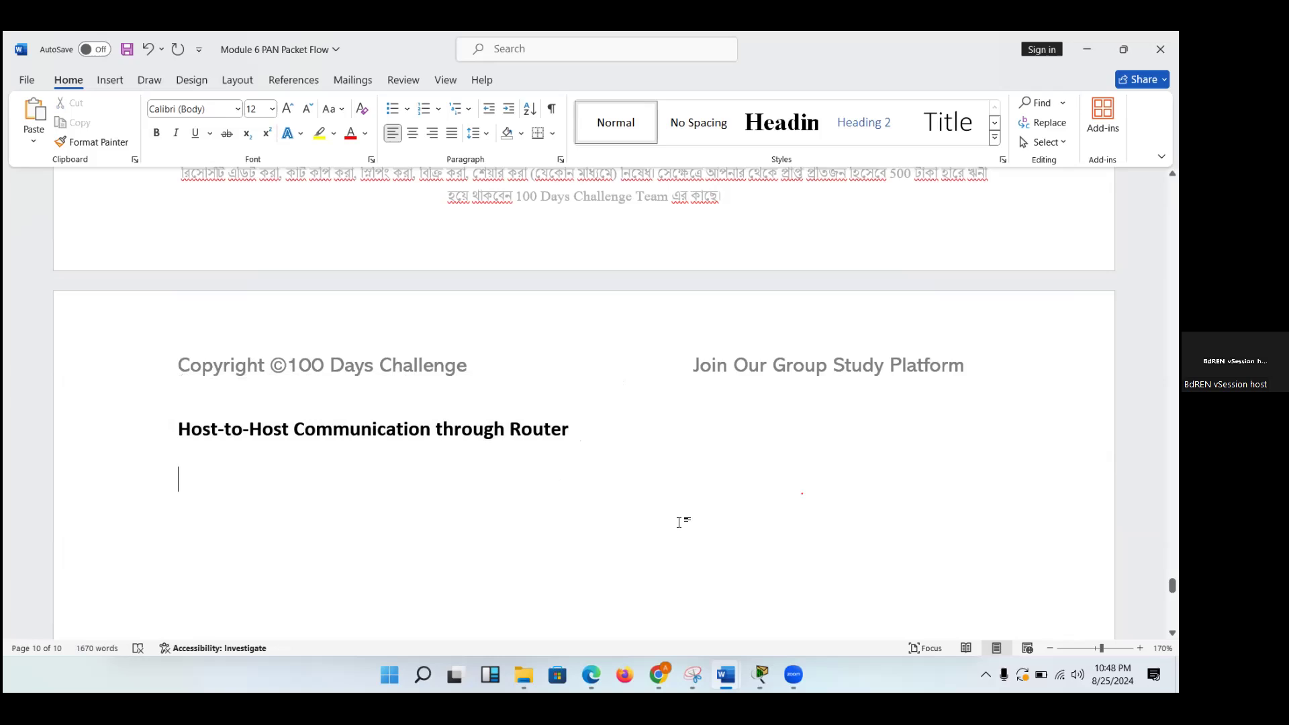
Review the notes back from the MAC flooding versus broadcast question to the two-switch topology and initial frame steps.
{"action": "scroll", "coordinate": [680, 522], "scroll_direction": "up", "scroll_amount": 5}
{"action": "scroll", "coordinate": [681, 522], "scroll_direction": "up", "scroll_amount": 3}
{"action": "scroll", "coordinate": [680, 522], "scroll_direction": "up", "scroll_amount": 5}
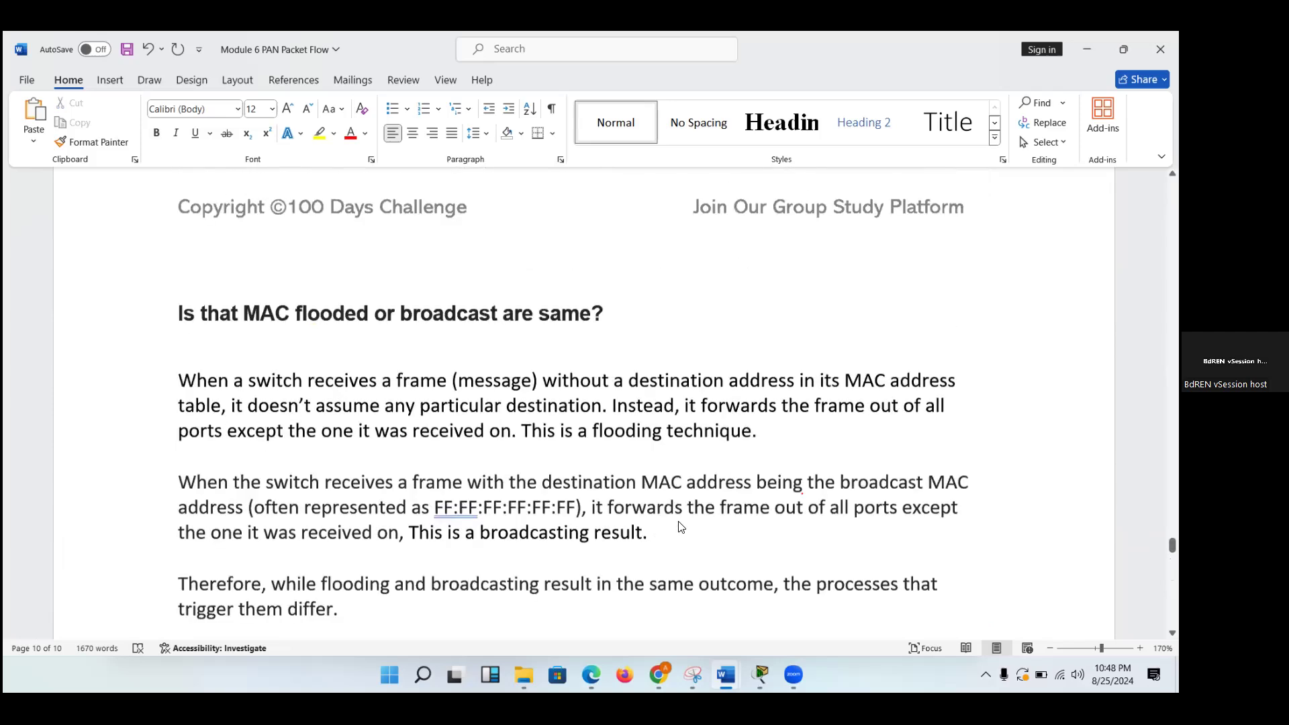
{"action": "scroll", "coordinate": [681, 522], "scroll_direction": "up", "scroll_amount": 10}
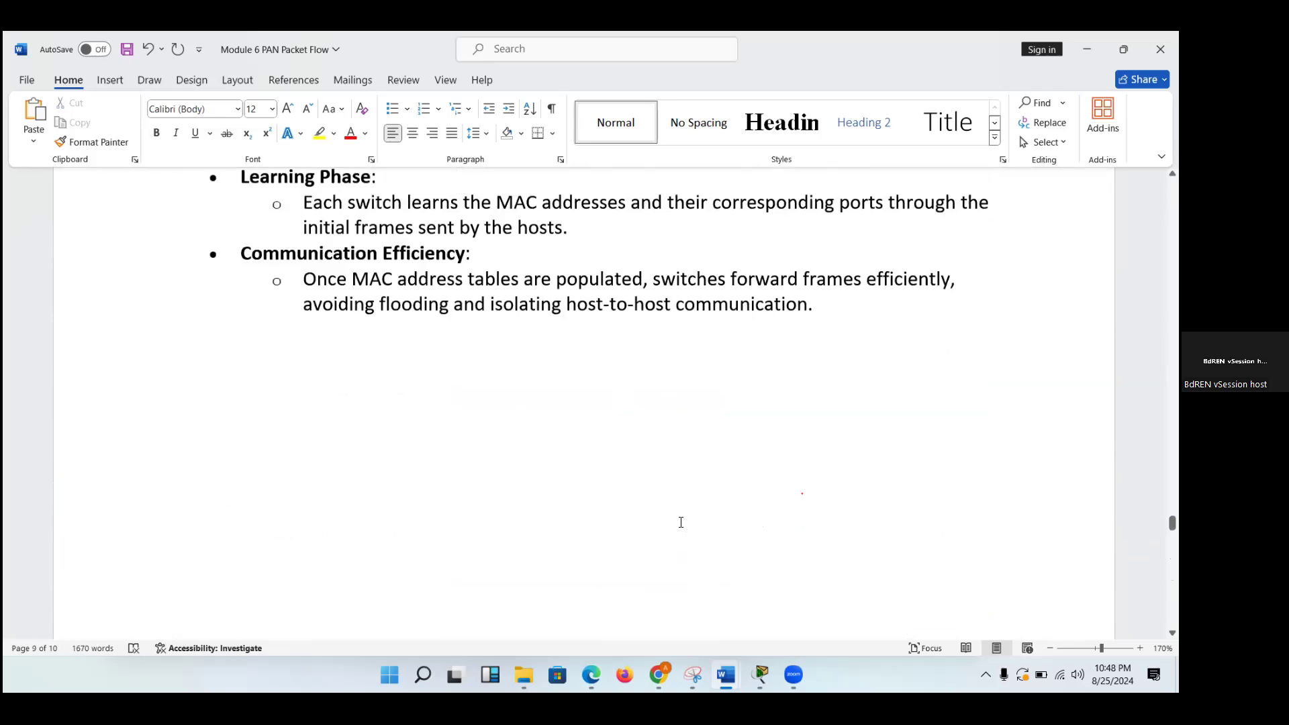
{"action": "scroll", "coordinate": [681, 522], "scroll_direction": "up", "scroll_amount": 3}
{"action": "scroll", "coordinate": [680, 523], "scroll_direction": "up", "scroll_amount": 5}
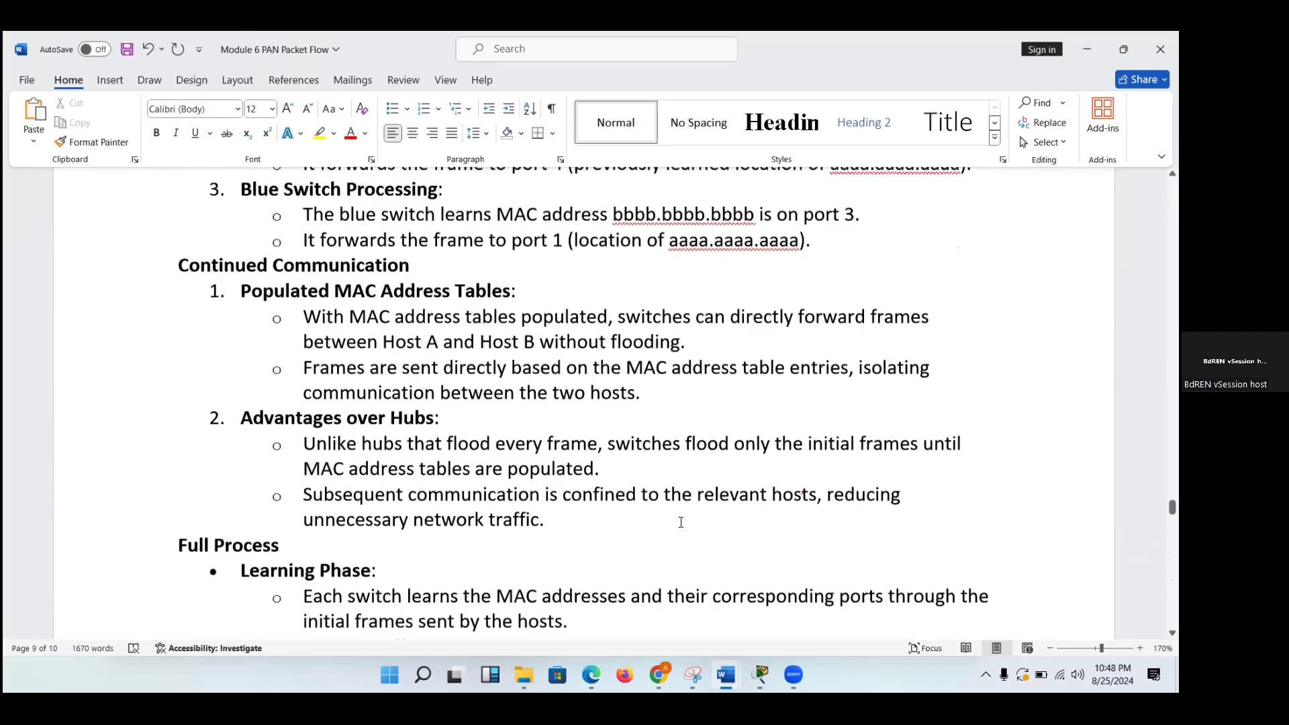
{"action": "scroll", "coordinate": [681, 522], "scroll_direction": "up", "scroll_amount": 1}
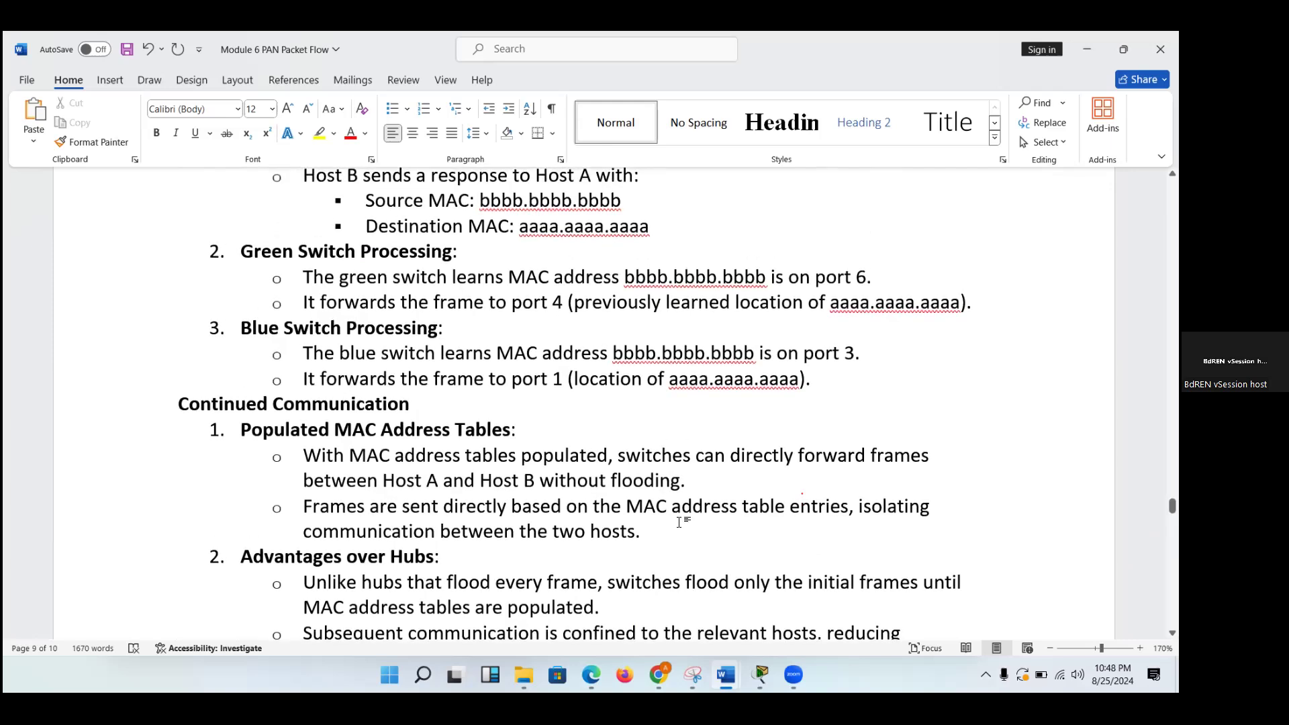
{"action": "scroll", "coordinate": [681, 522], "scroll_direction": "down", "scroll_amount": 5}
{"action": "scroll", "coordinate": [681, 522], "scroll_direction": "up", "scroll_amount": 15}
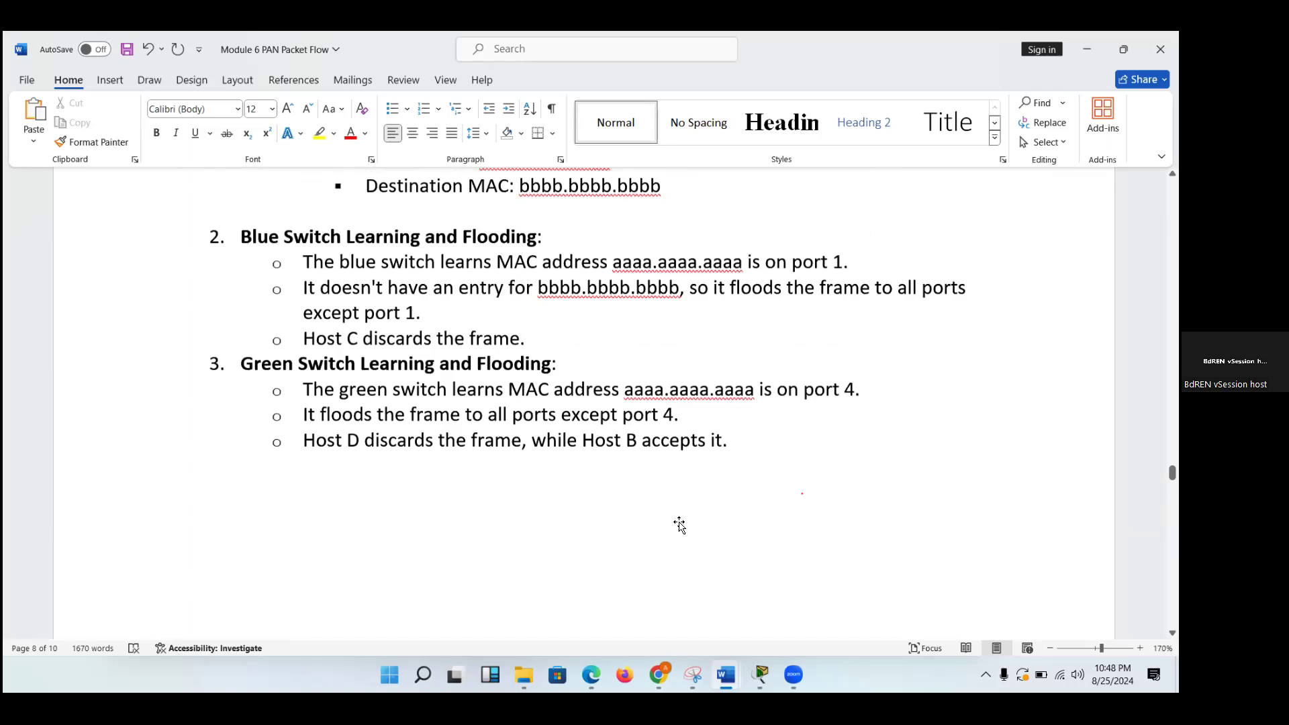
{"action": "scroll", "coordinate": [681, 522], "scroll_direction": "down", "scroll_amount": 5}
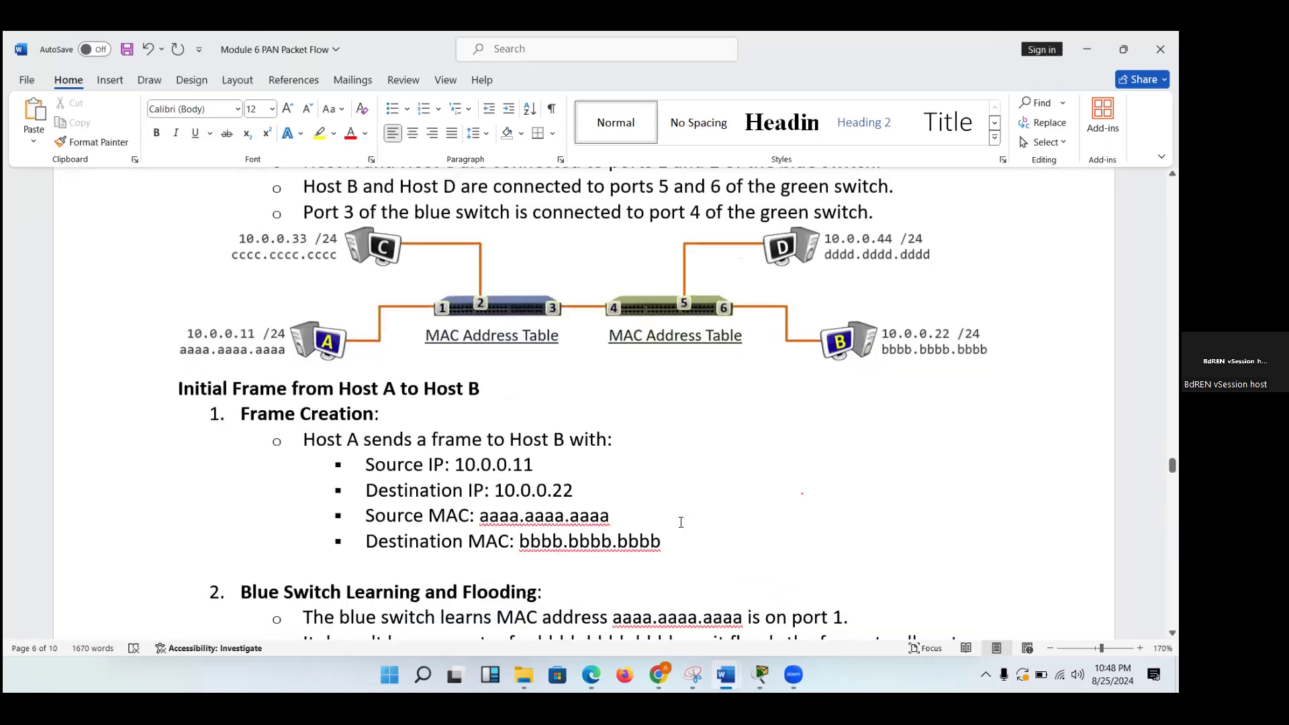
{"action": "scroll", "coordinate": [681, 522], "scroll_direction": "down", "scroll_amount": 4}
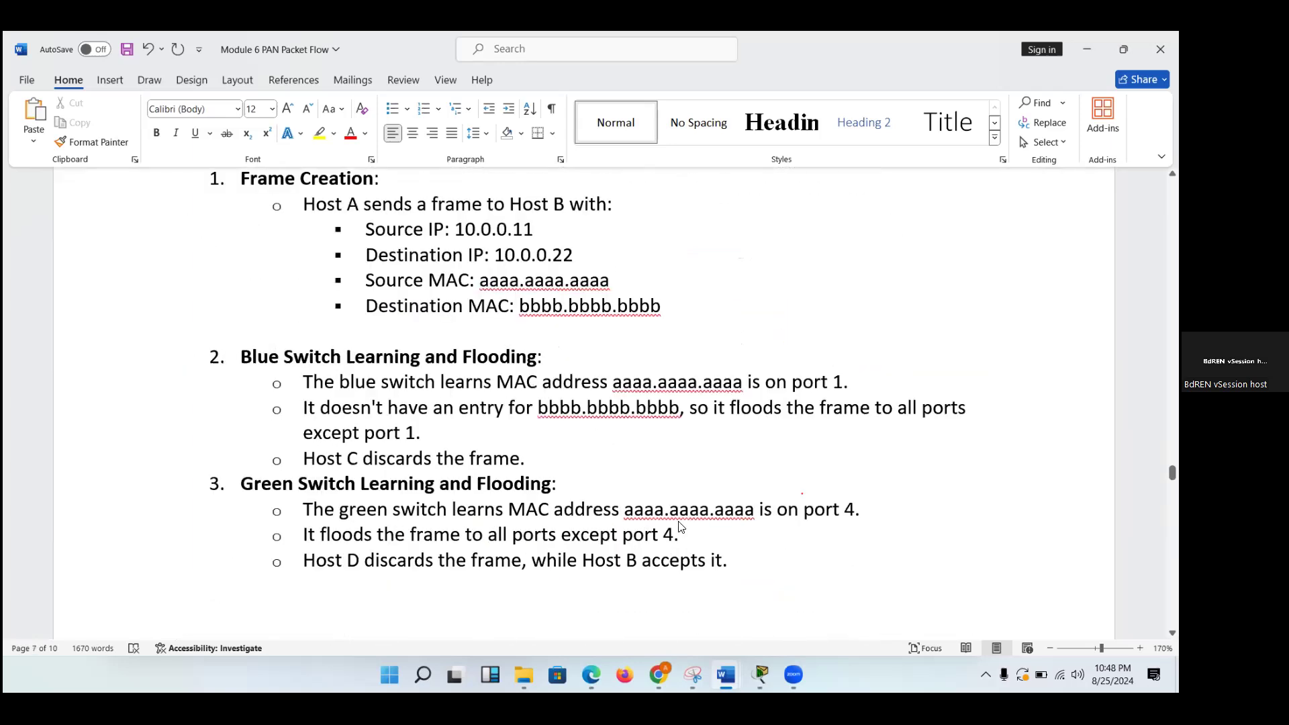
{"action": "scroll", "coordinate": [681, 522], "scroll_direction": "down", "scroll_amount": 5}
{"action": "scroll", "coordinate": [680, 522], "scroll_direction": "down", "scroll_amount": 20}
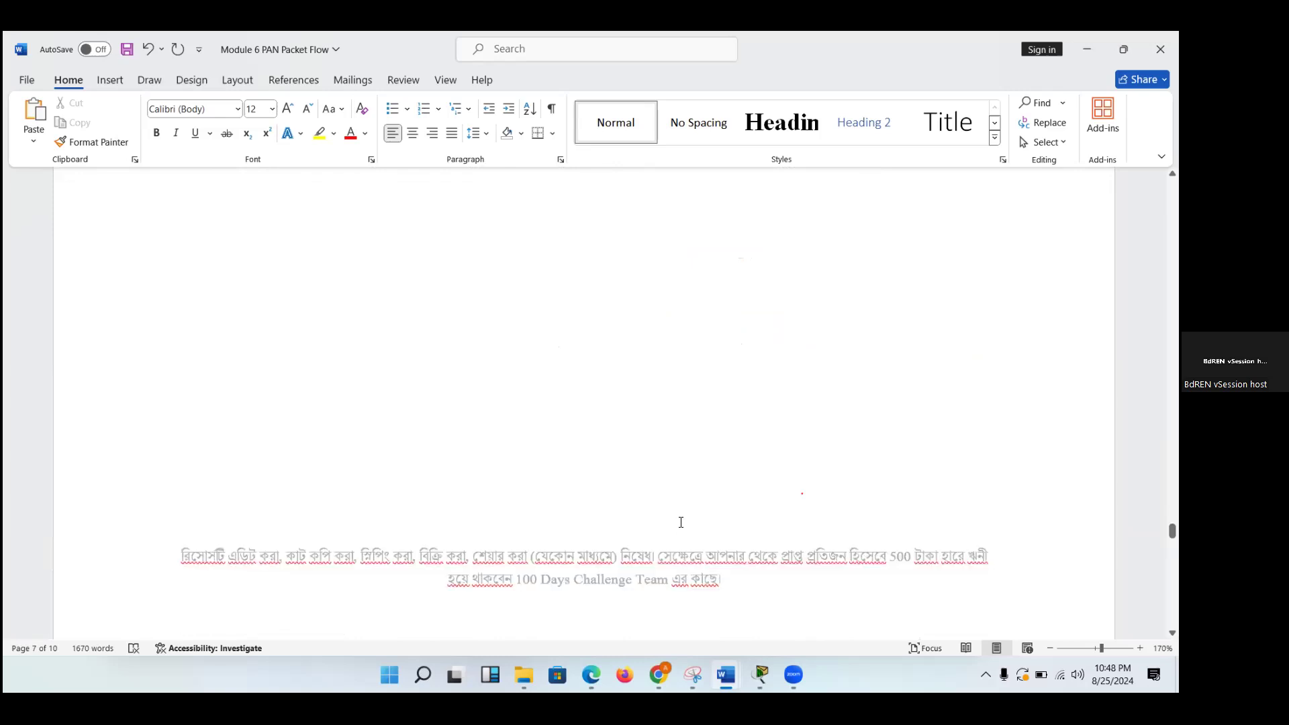
Return to the Host-to-Host Communication through Router heading, select it again, and look over the rest of the last page.
{"action": "scroll", "coordinate": [681, 523], "scroll_direction": "down", "scroll_amount": 20}
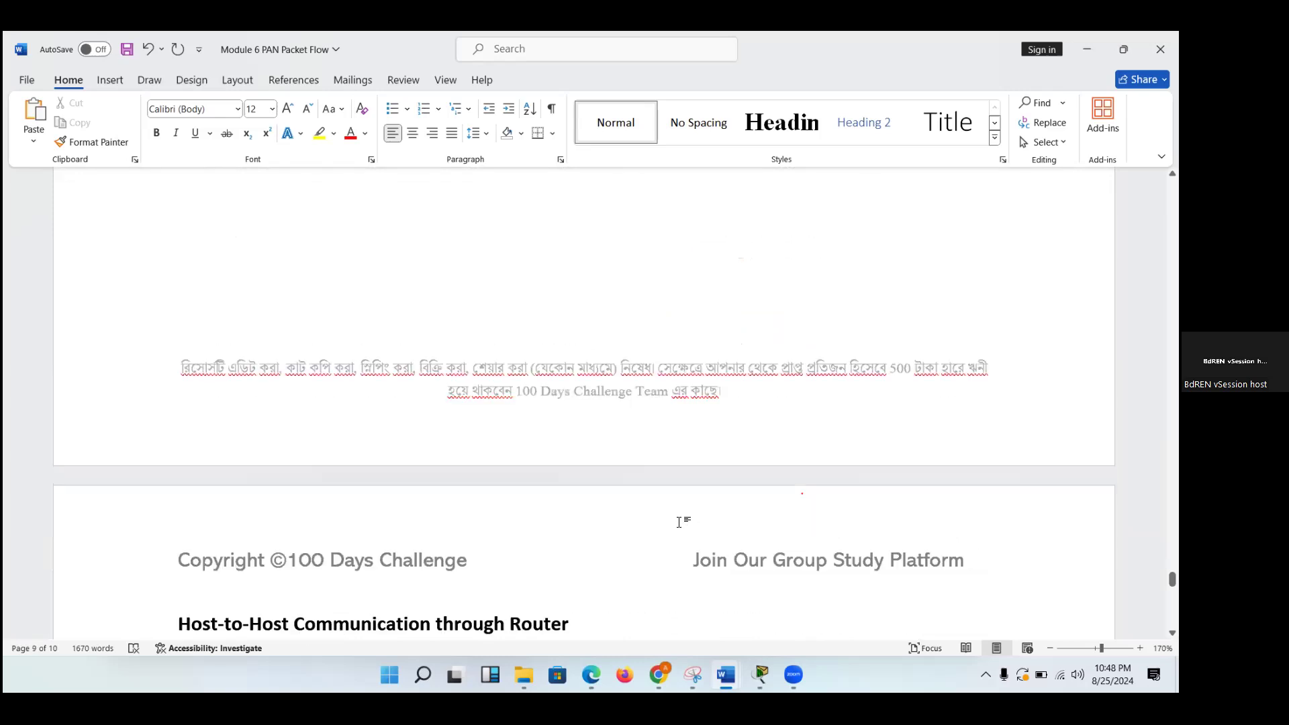
{"action": "scroll", "coordinate": [632, 280], "scroll_direction": "down", "scroll_amount": 10}
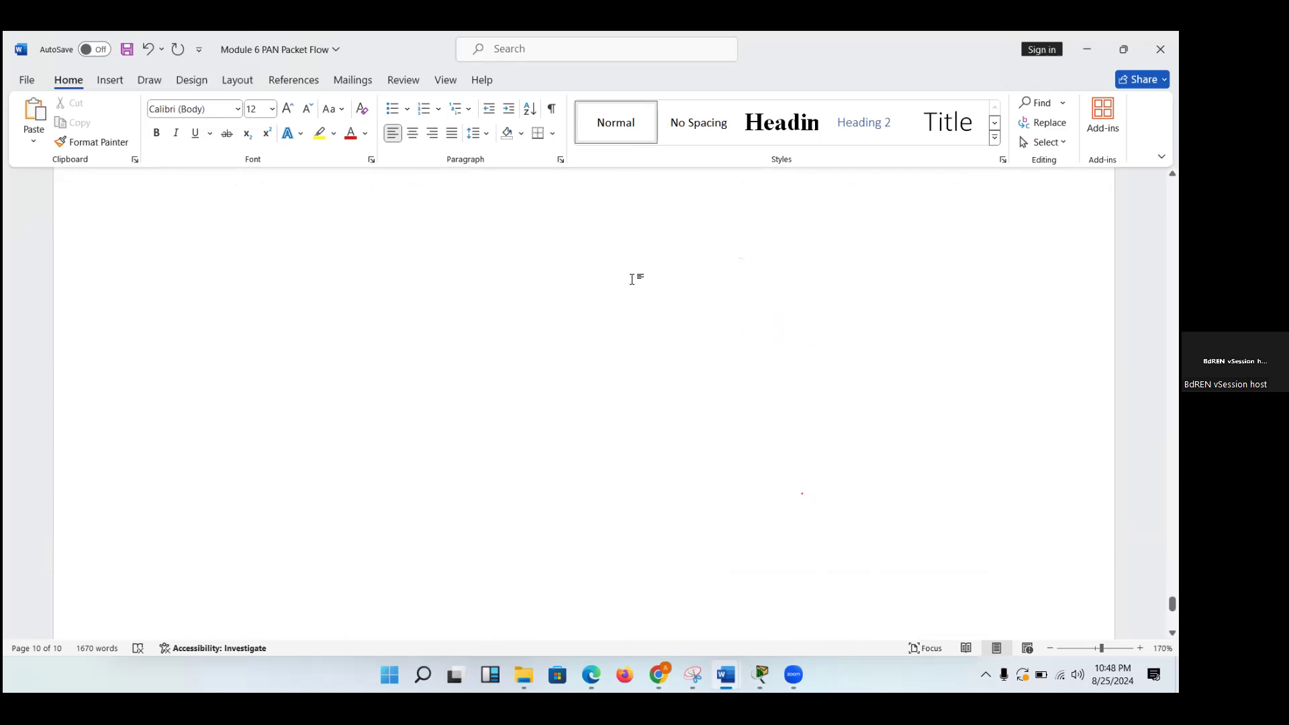
{"action": "scroll", "coordinate": [631, 280], "scroll_direction": "up", "scroll_amount": 5}
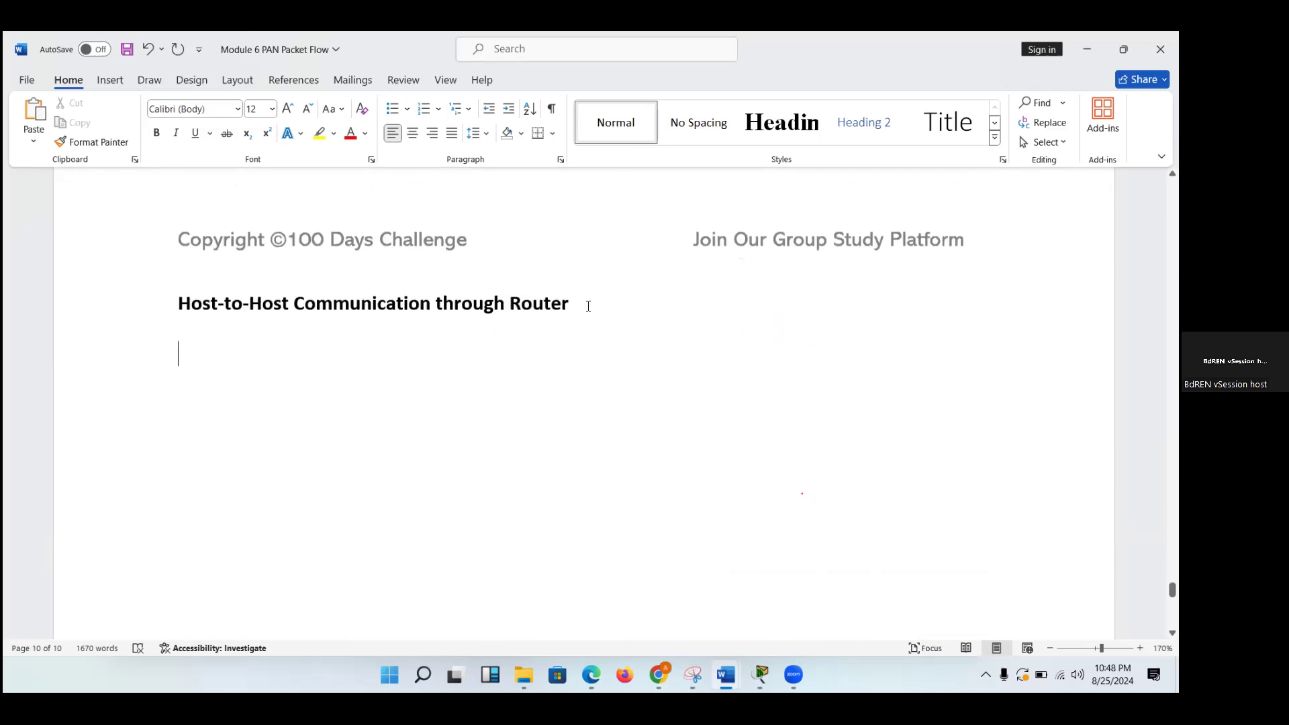
{"action": "left_click_drag", "start_coordinate": [573, 306], "coordinate": [187, 307]}
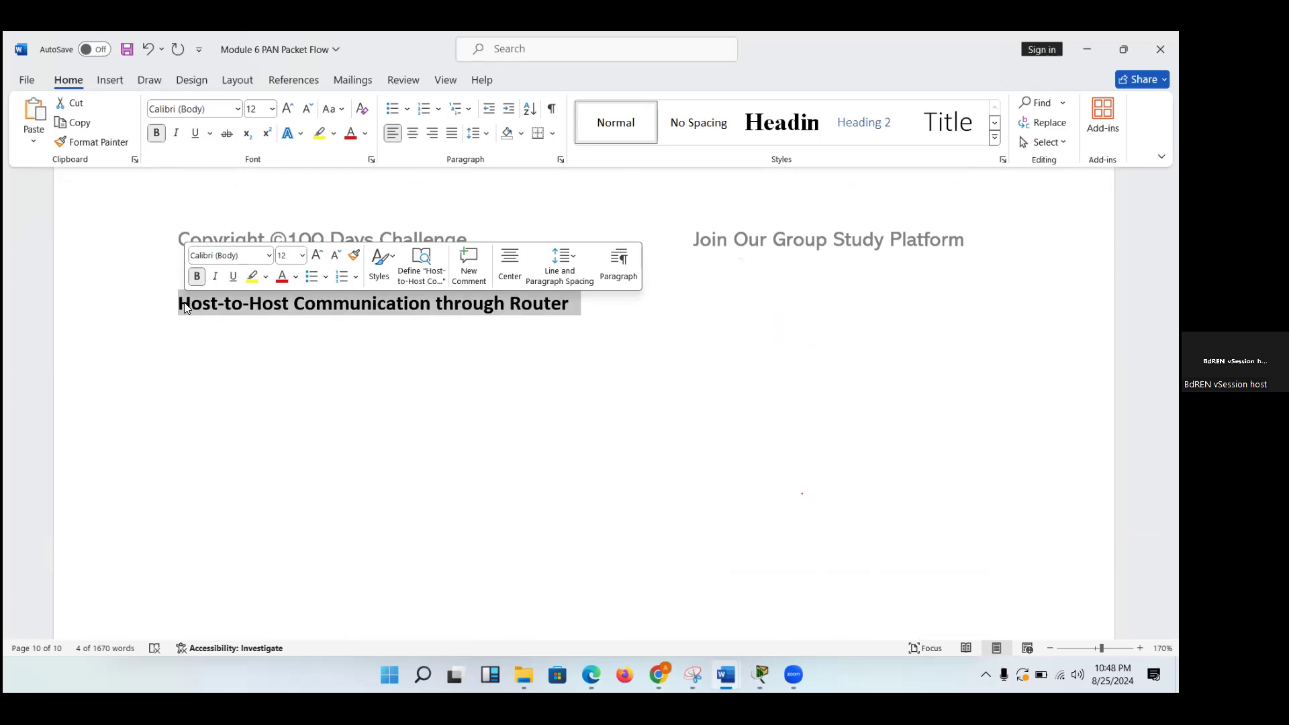
{"action": "left_click", "coordinate": [230, 332]}
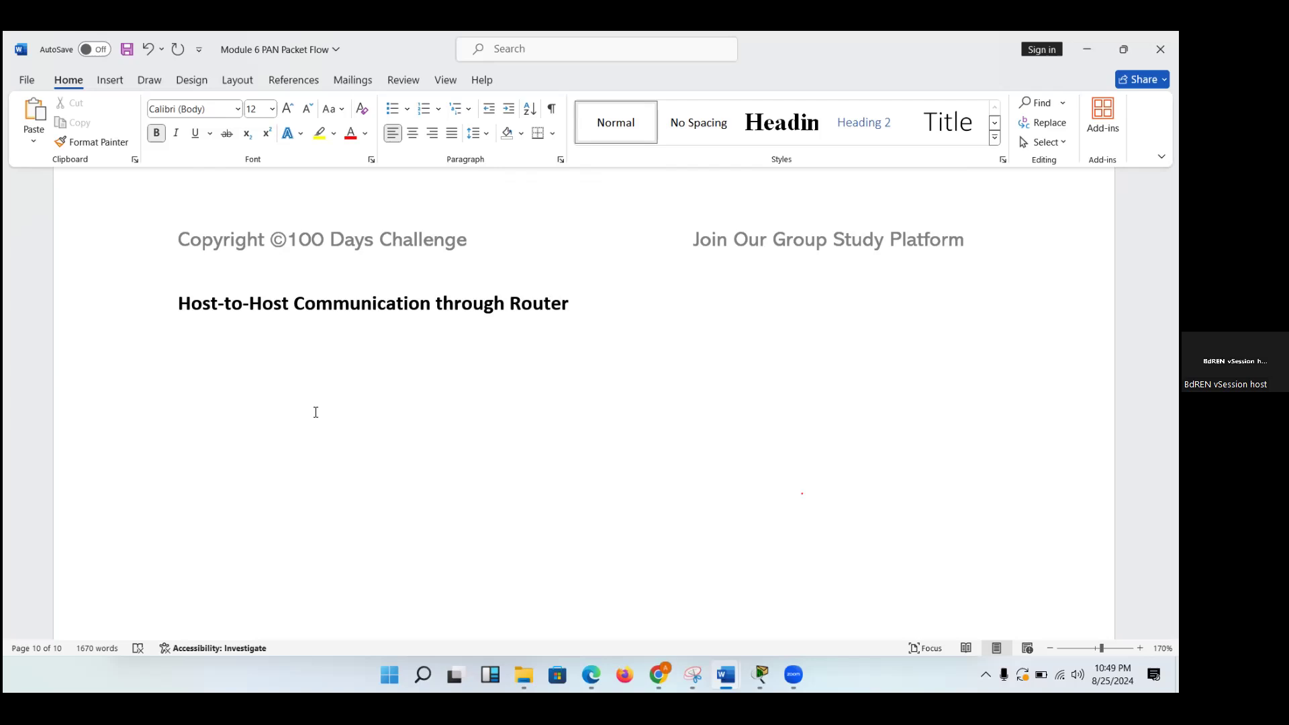
{"action": "scroll", "coordinate": [316, 412], "scroll_direction": "down", "scroll_amount": 2}
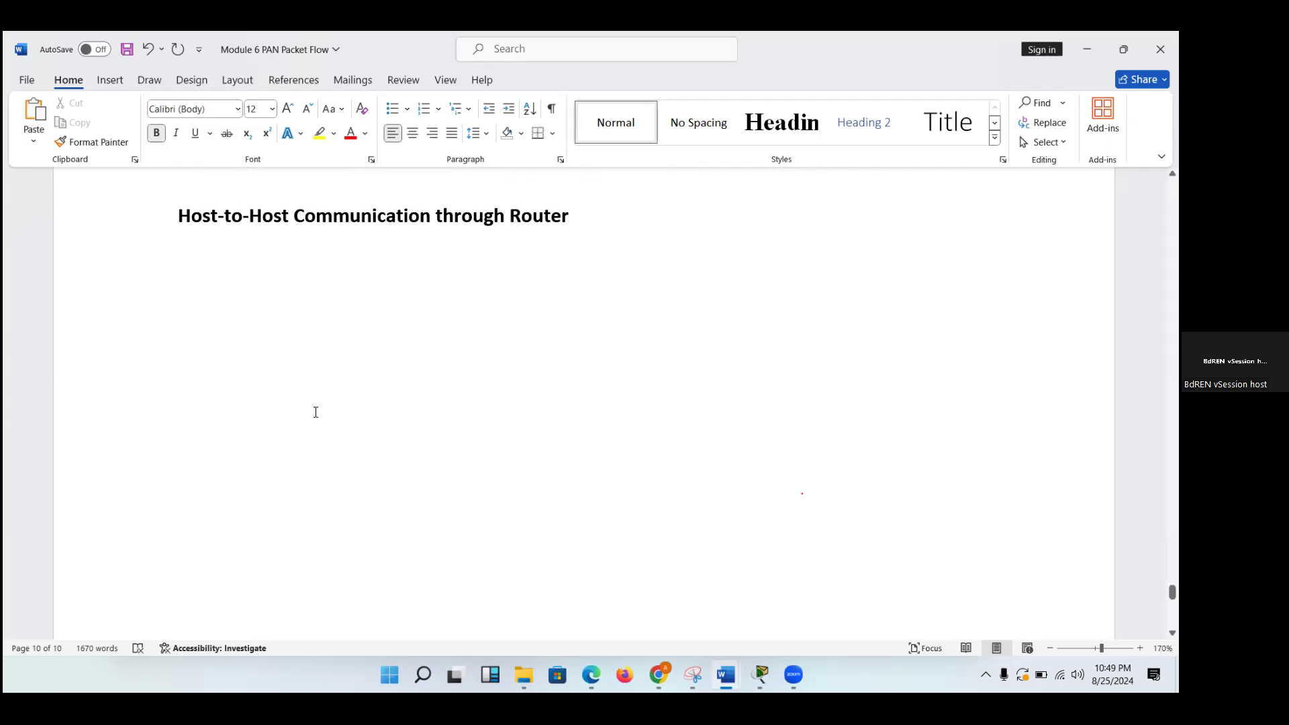
{"action": "scroll", "coordinate": [315, 341], "scroll_direction": "down", "scroll_amount": 1}
{"action": "scroll", "coordinate": [315, 341], "scroll_direction": "up", "scroll_amount": 4}
{"action": "key", "text": "Return"}
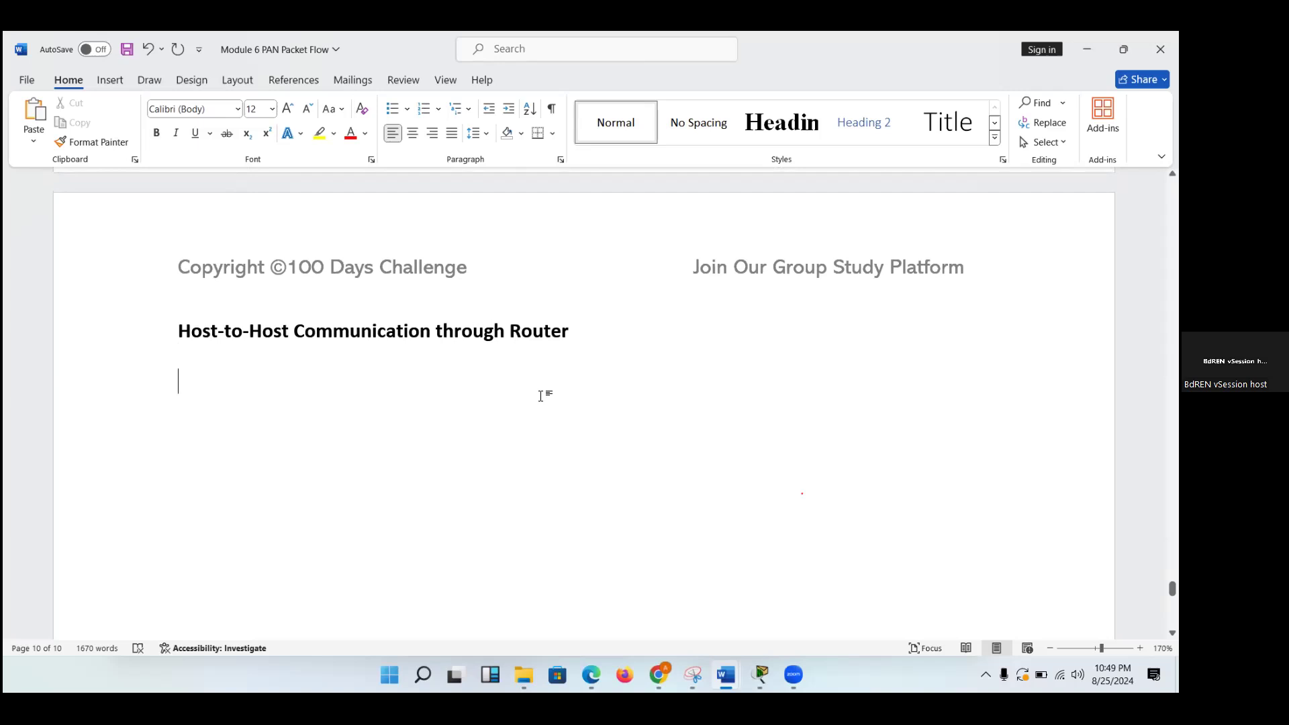
{"action": "scroll", "coordinate": [540, 396], "scroll_direction": "down", "scroll_amount": 5}
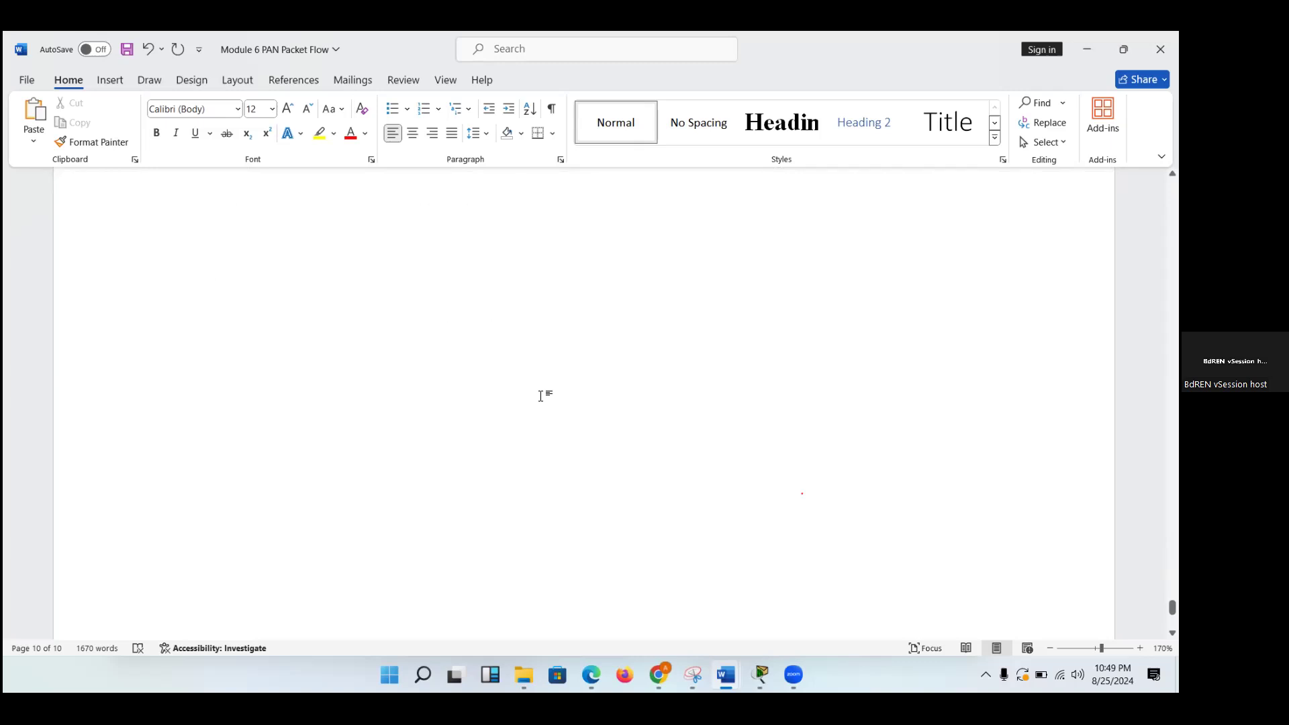
{"action": "scroll", "coordinate": [664, 537], "scroll_direction": "down", "scroll_amount": 3}
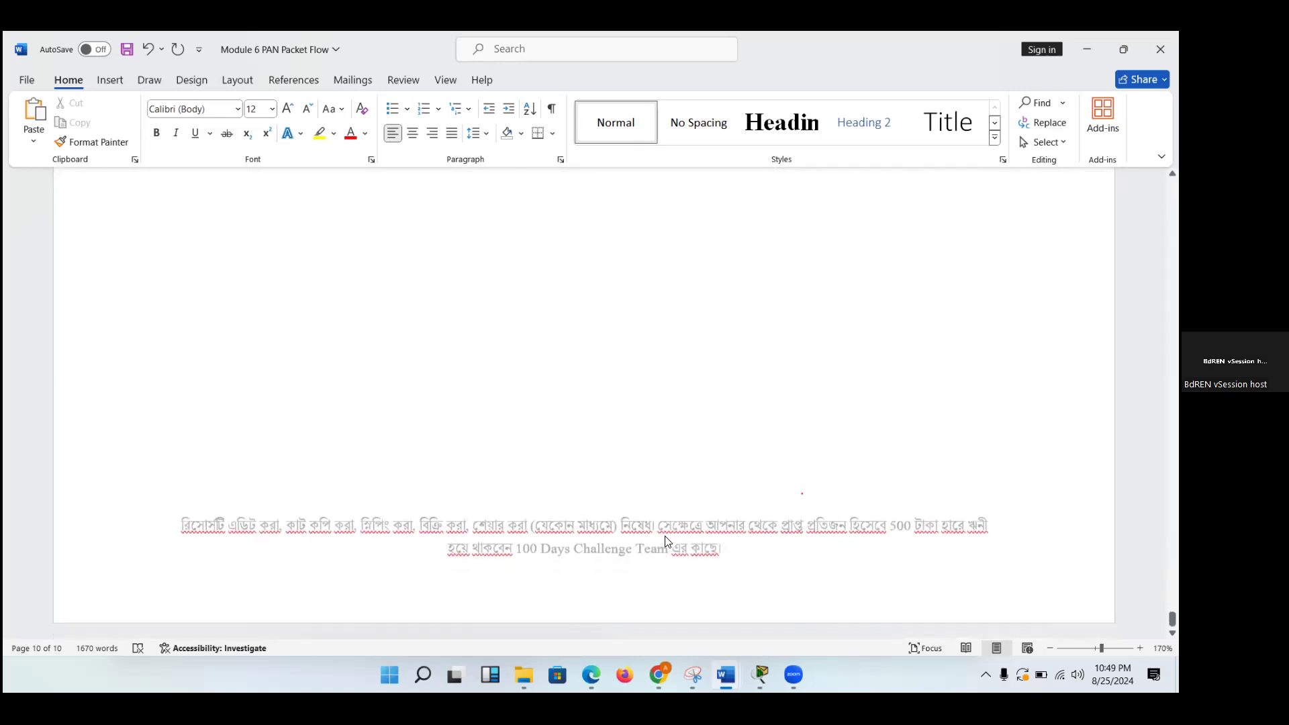
{"action": "scroll", "coordinate": [664, 537], "scroll_direction": "up", "scroll_amount": 1}
{"action": "scroll", "coordinate": [664, 537], "scroll_direction": "up", "scroll_amount": 5}
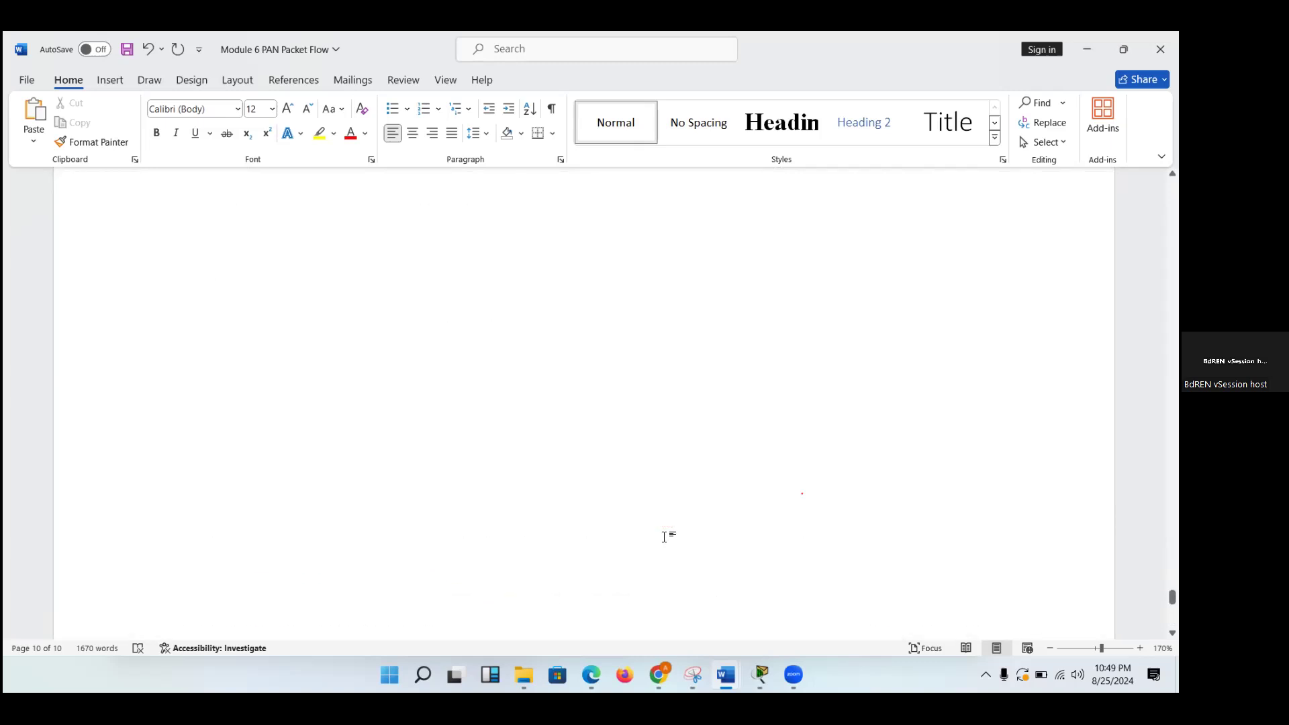
Switch to the Packet Tracer network and on to the Internship Plan and Timeline PDF in Edge, viewing the Module 6 and 7 outline.
{"action": "mouse_move", "coordinate": [760, 674]}
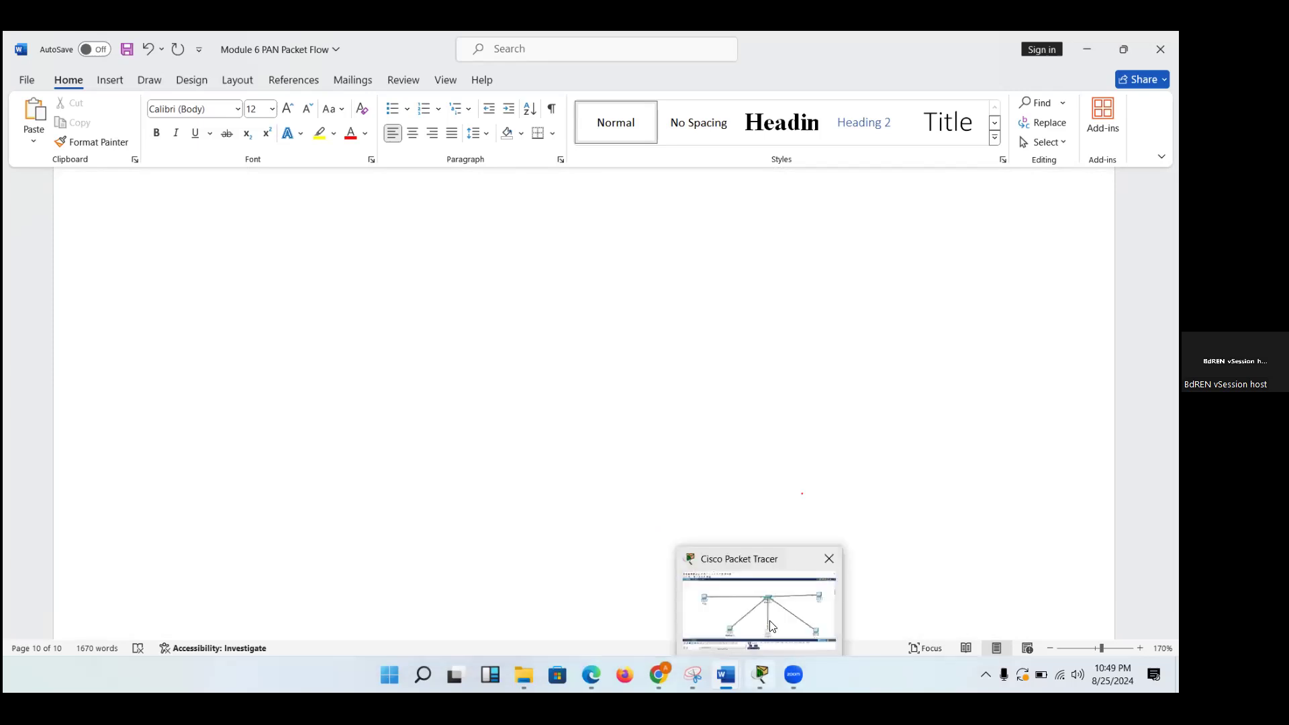
{"action": "left_click", "coordinate": [769, 562]}
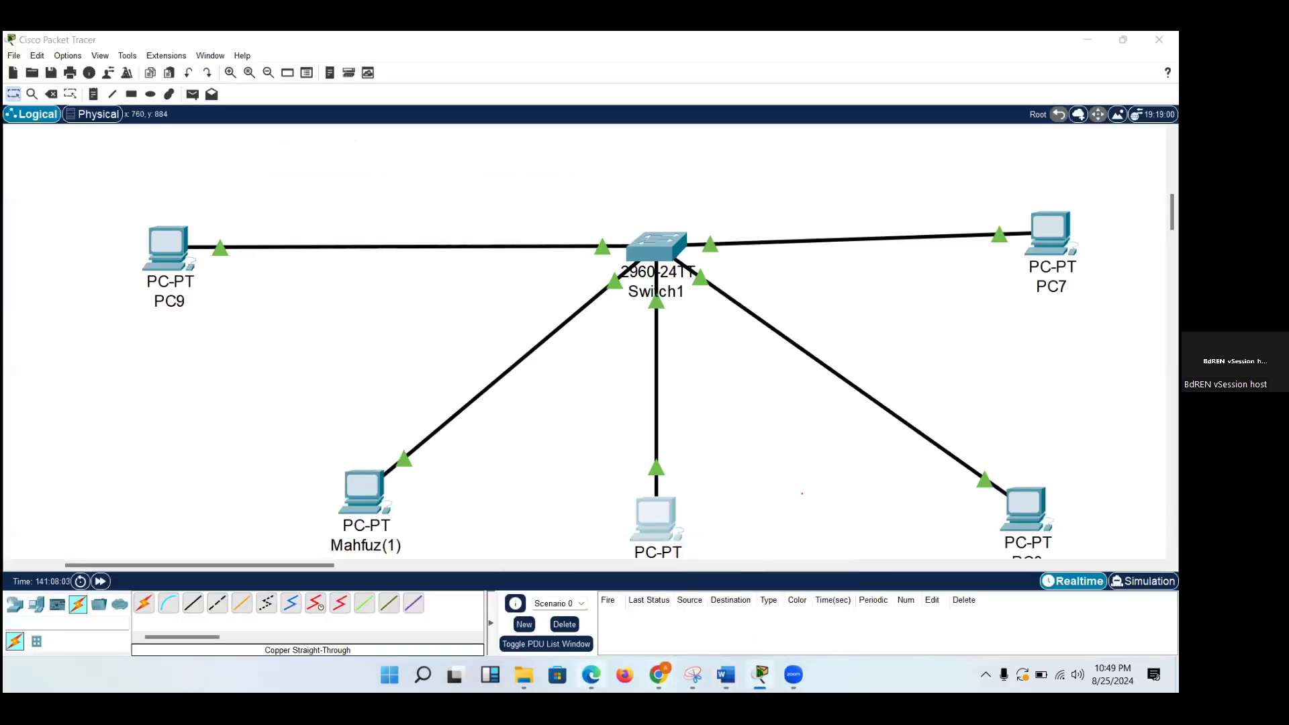
{"action": "scroll", "coordinate": [631, 471], "scroll_direction": "down", "scroll_amount": 1}
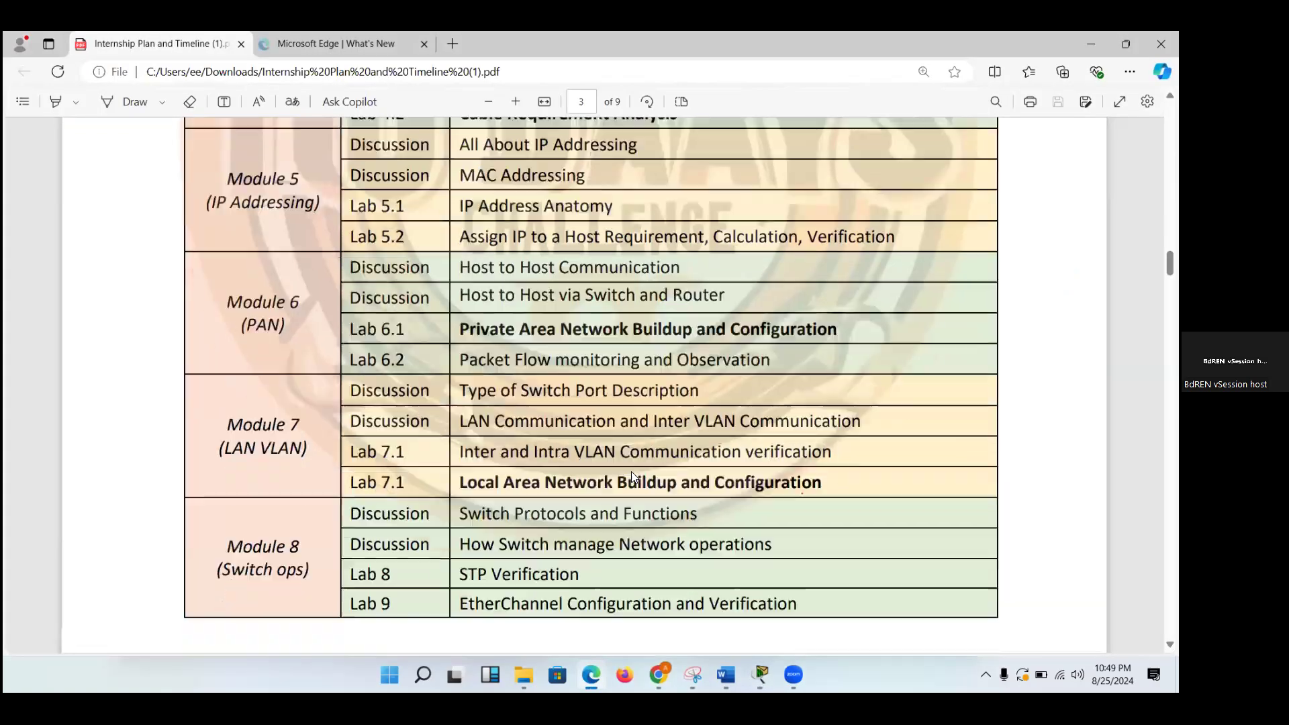